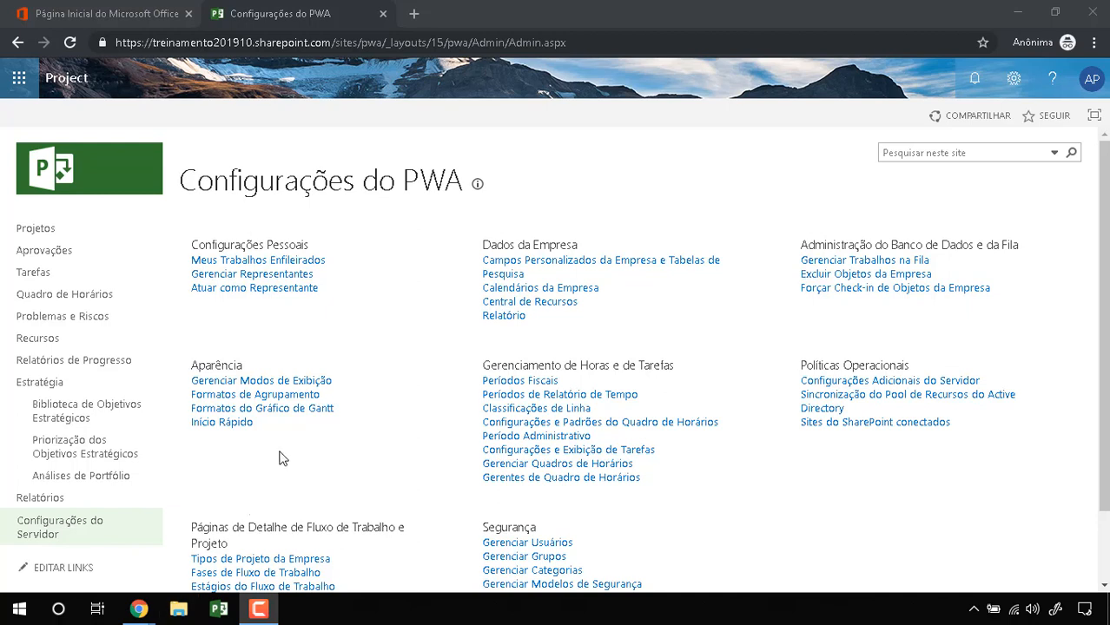
drag(260, 424, 189, 373)
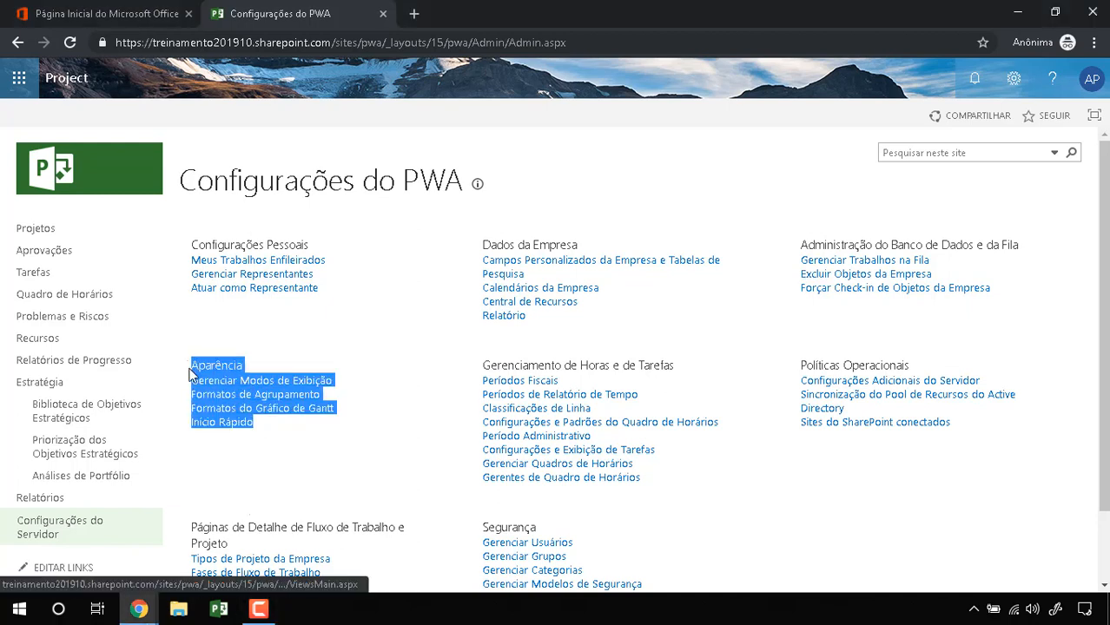
click(281, 363)
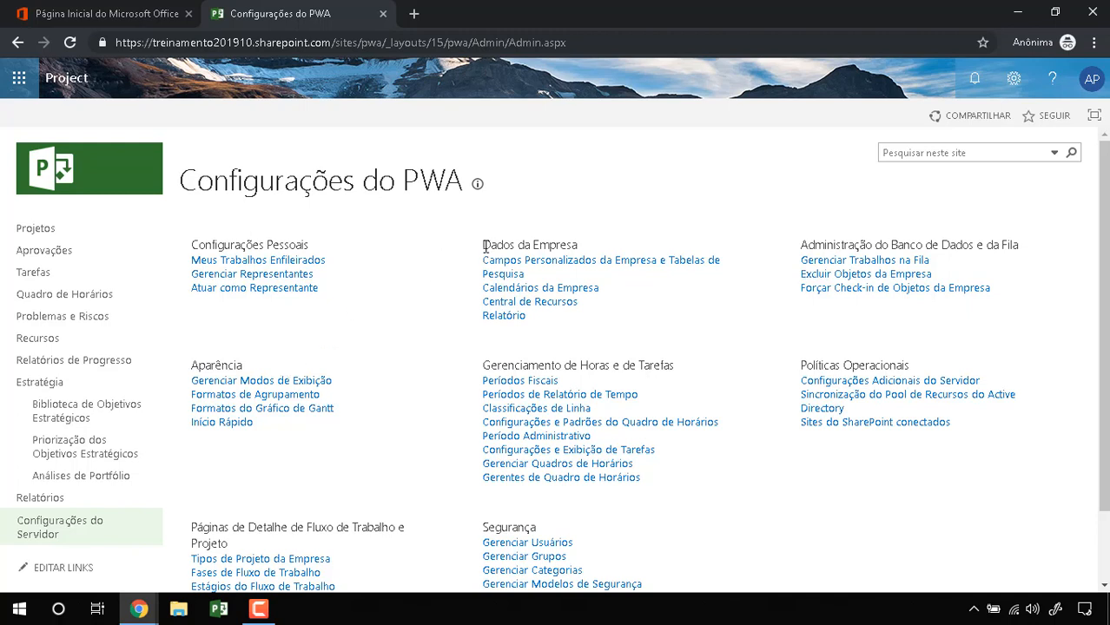
drag(485, 246, 526, 276)
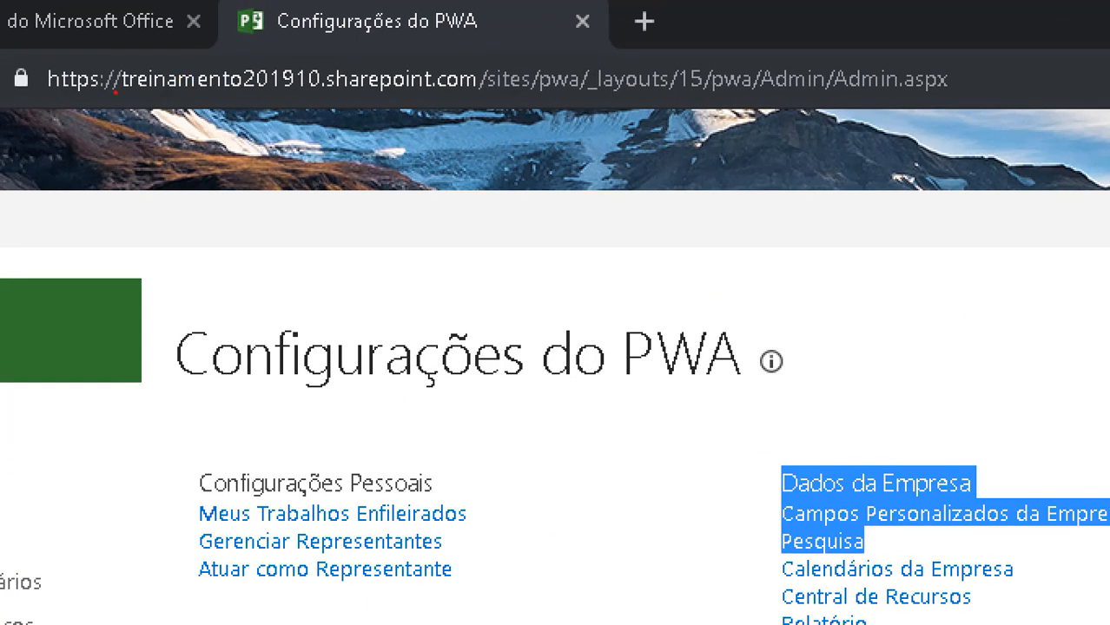
drag(134, 58, 340, 59)
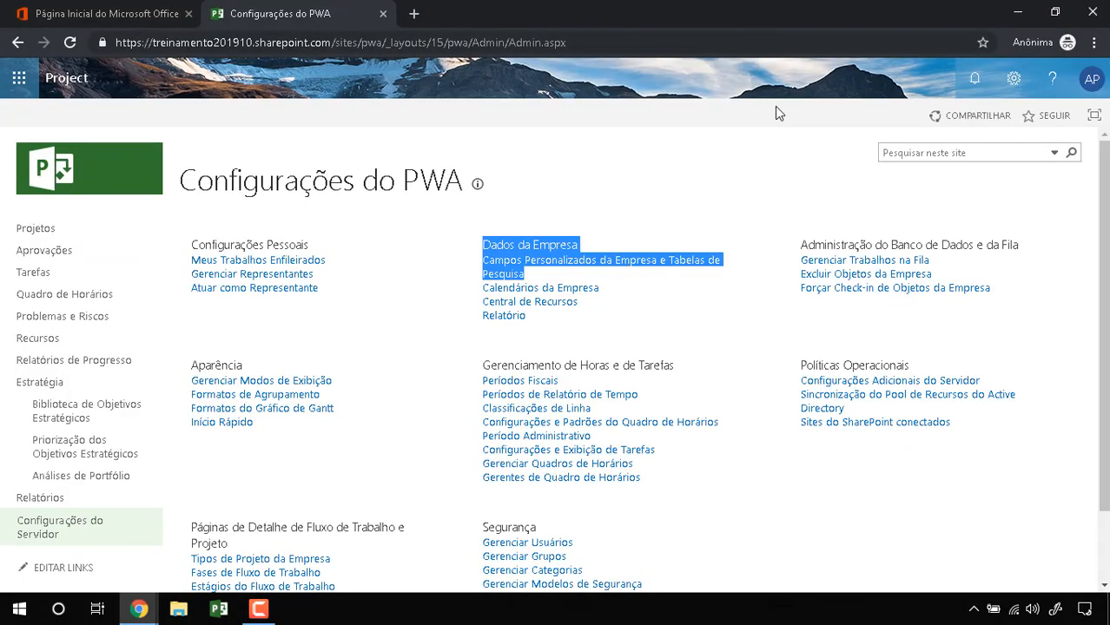
Step: Go to Configurações do PWA from the site settings and open Gerenciar Modos de Exibição
click(1012, 80)
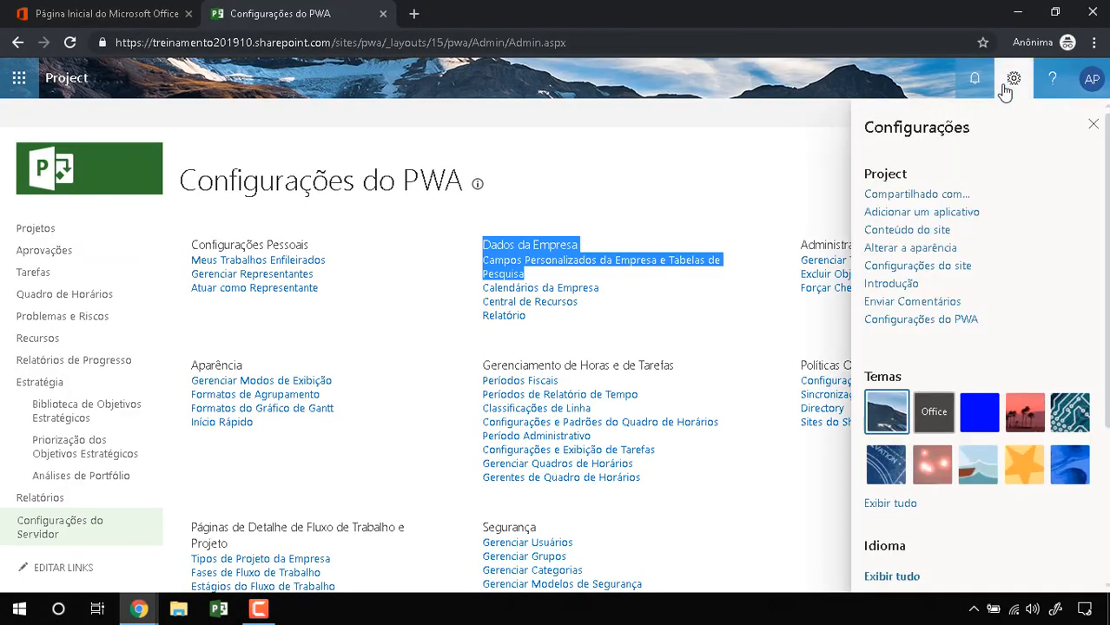
click(923, 320)
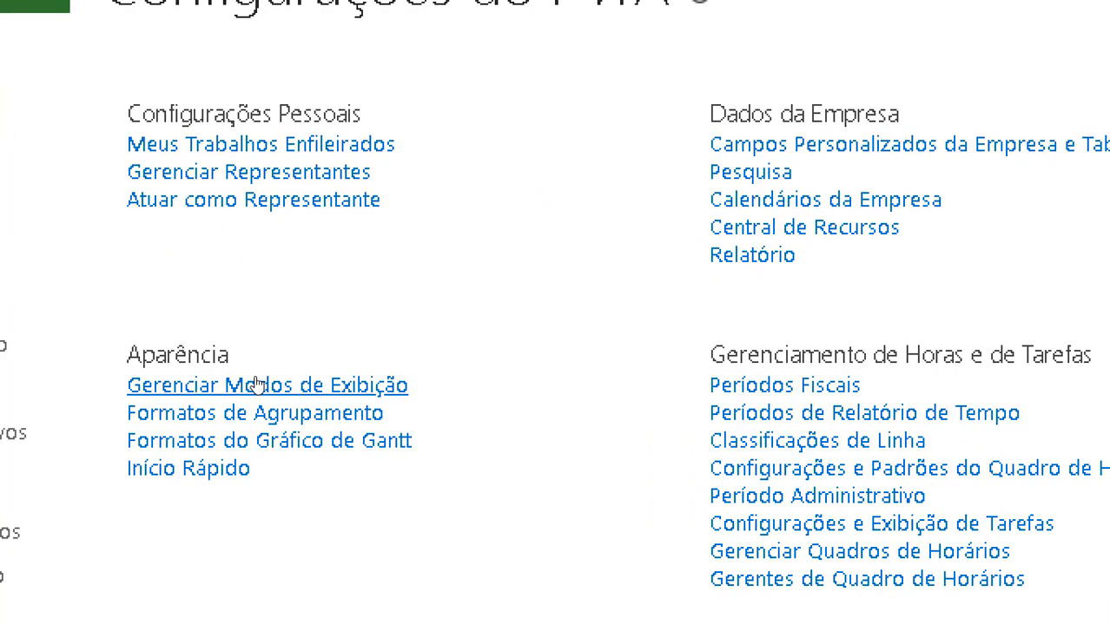
drag(253, 376, 293, 379)
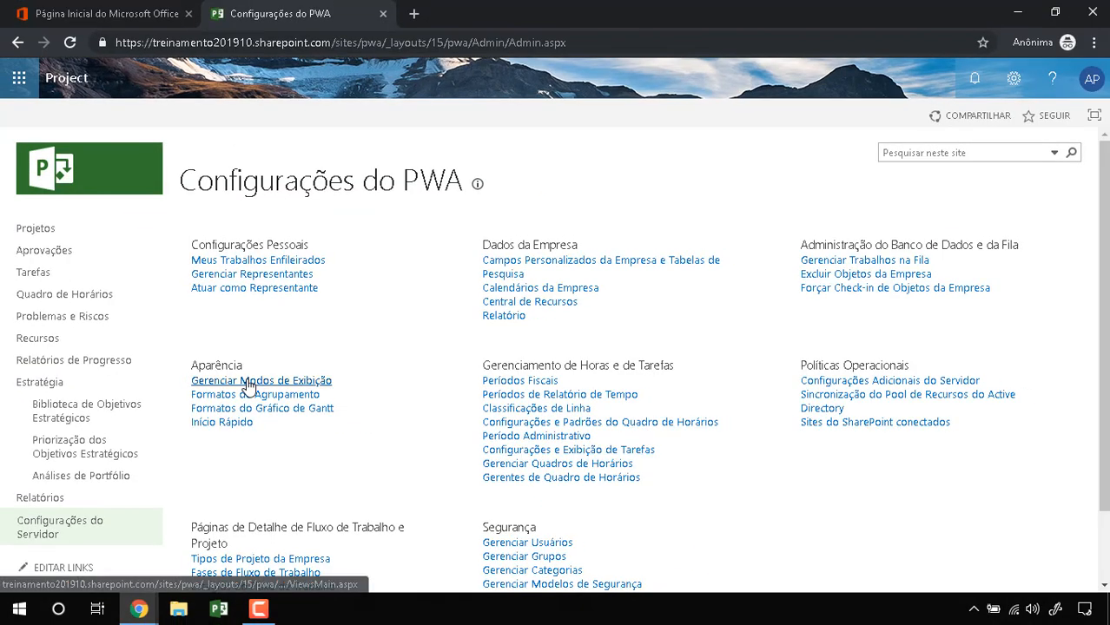
click(276, 382)
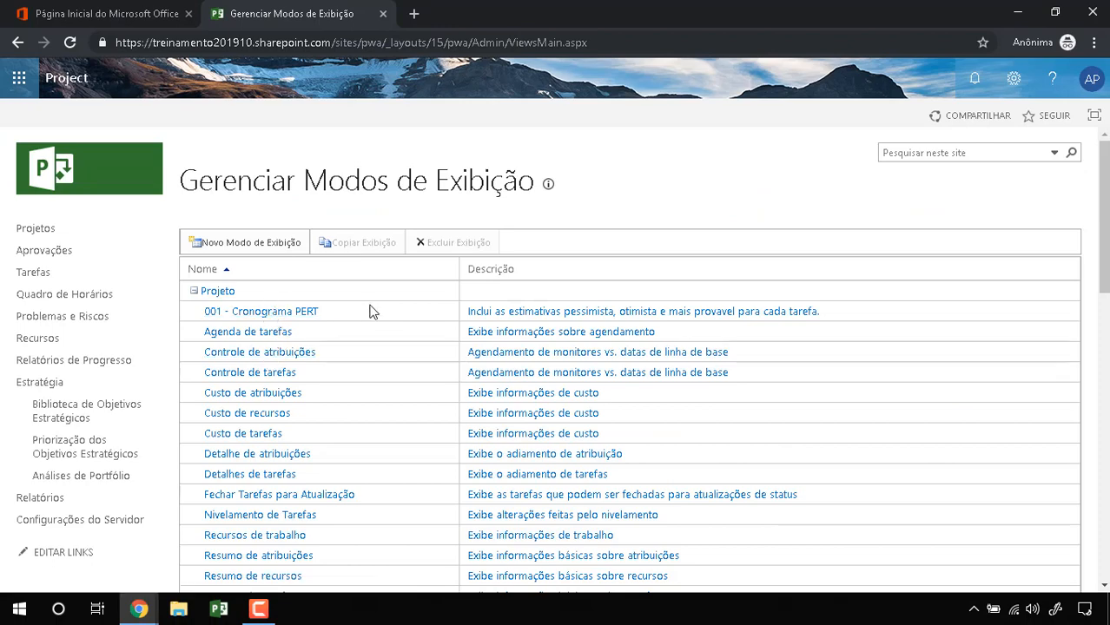
Step: Select the Resumo de Tarefas view in the Projeto group and start copying it
scroll(375, 307, down, 2)
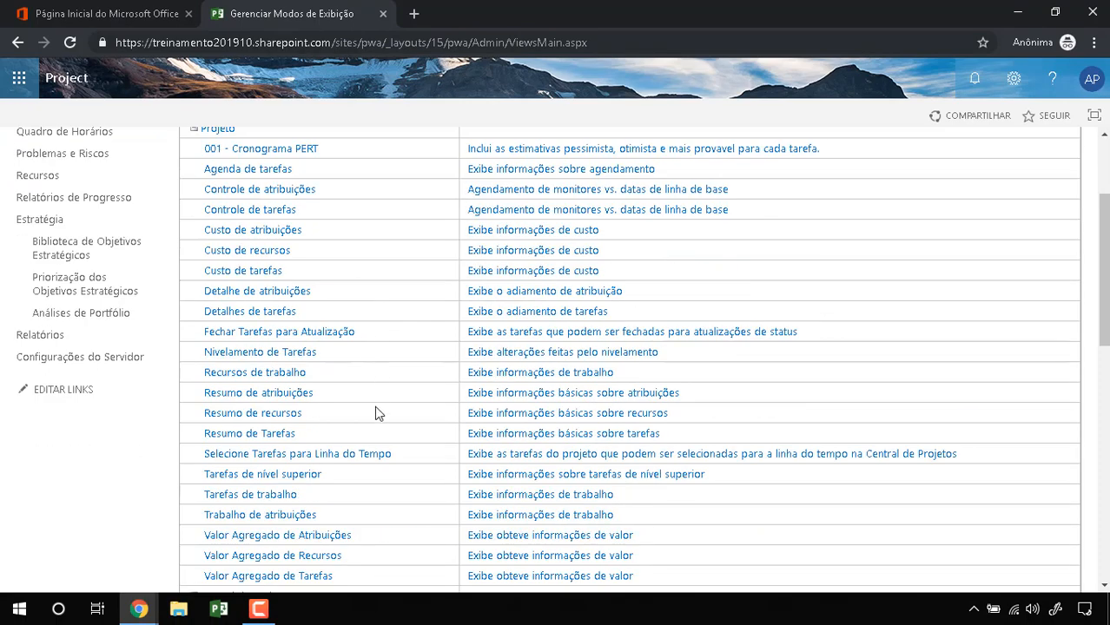
scroll(334, 469, down, 1)
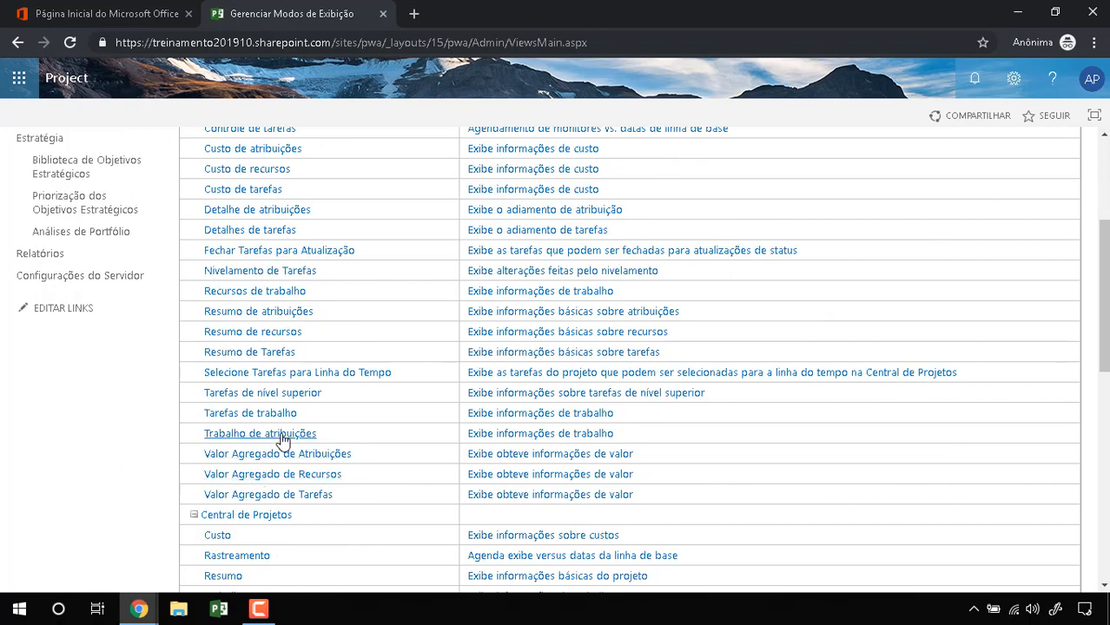
scroll(279, 438, up, 3)
drag(241, 289, 193, 299)
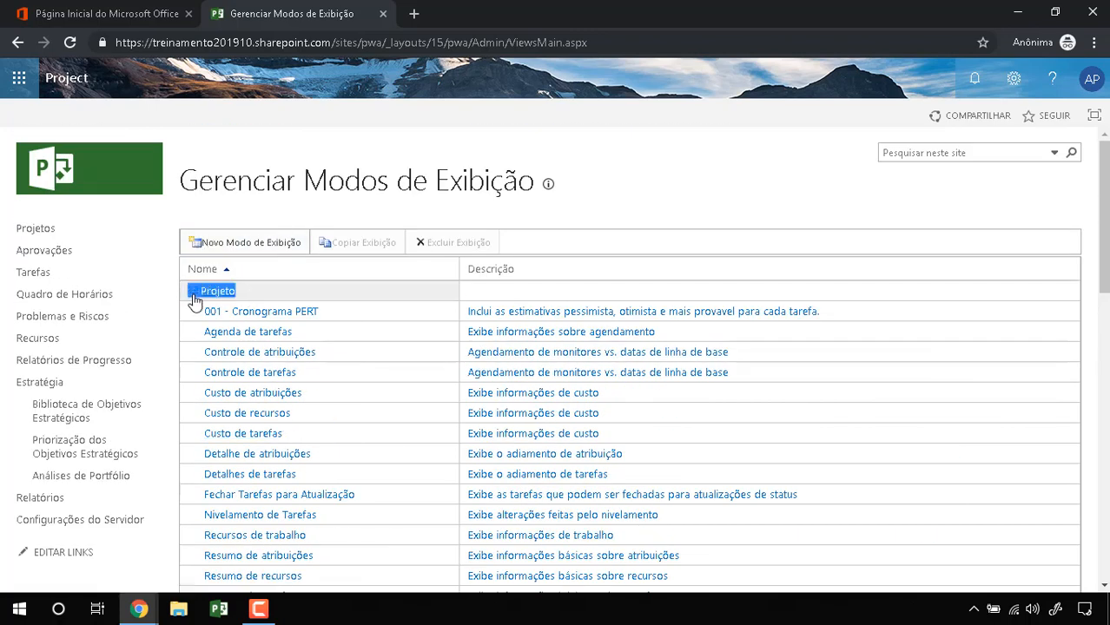
scroll(292, 296, down, 1)
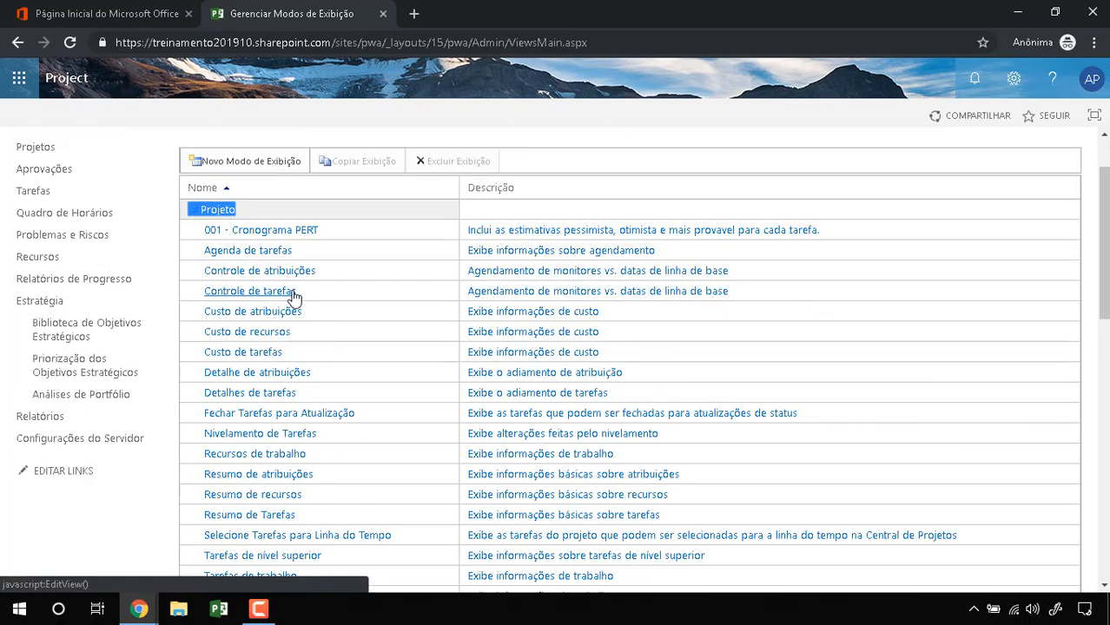
scroll(313, 299, down, 1)
scroll(313, 298, down, 1)
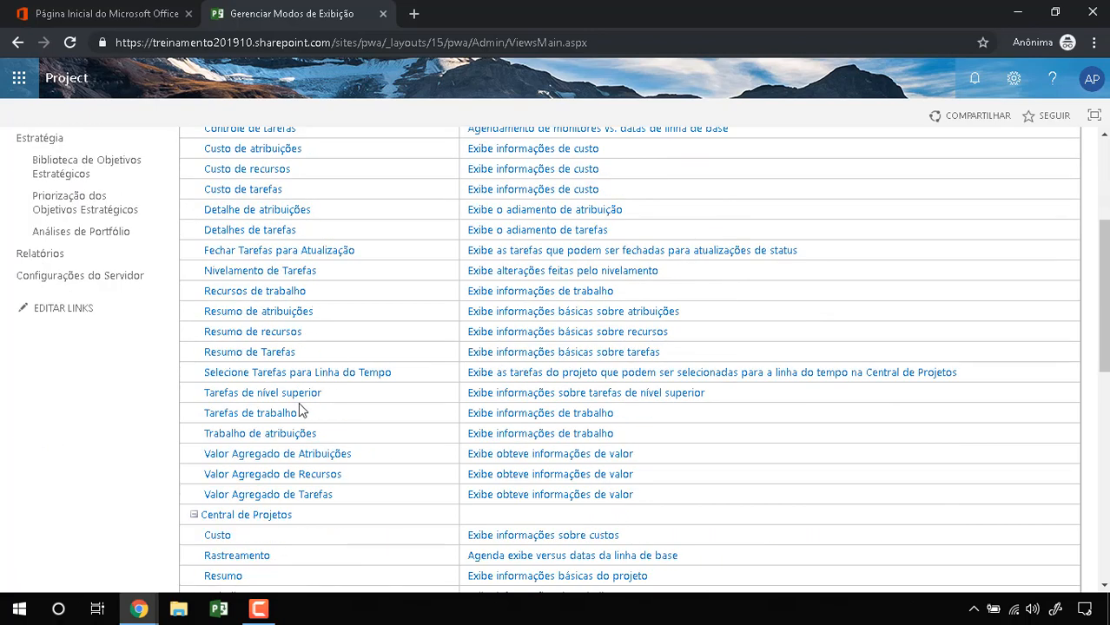
click(268, 363)
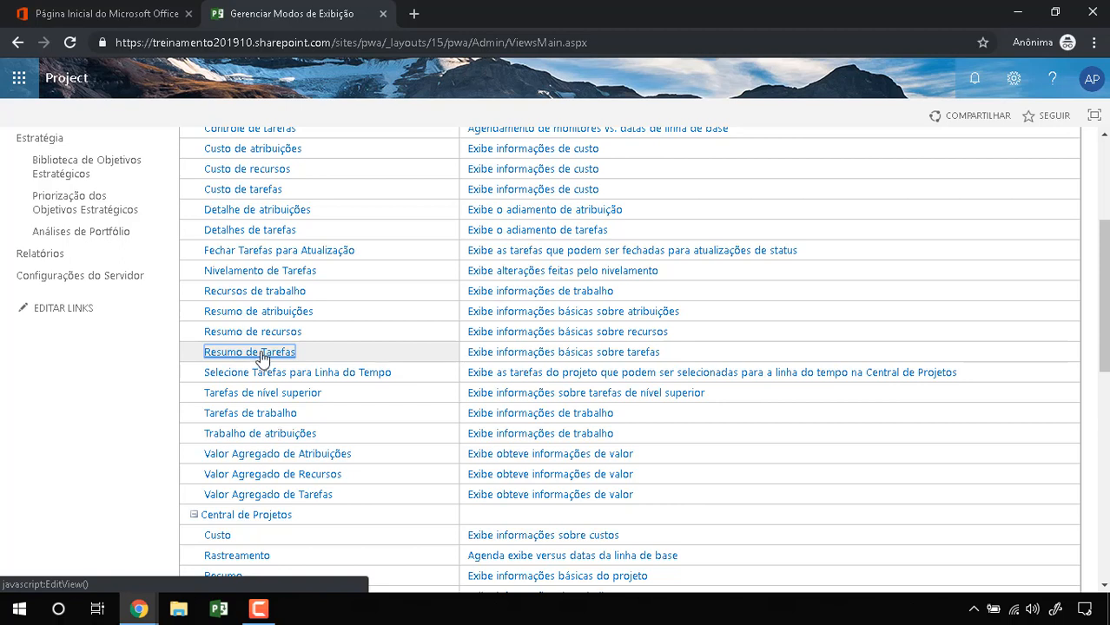
click(345, 333)
click(361, 358)
scroll(360, 359, up, 3)
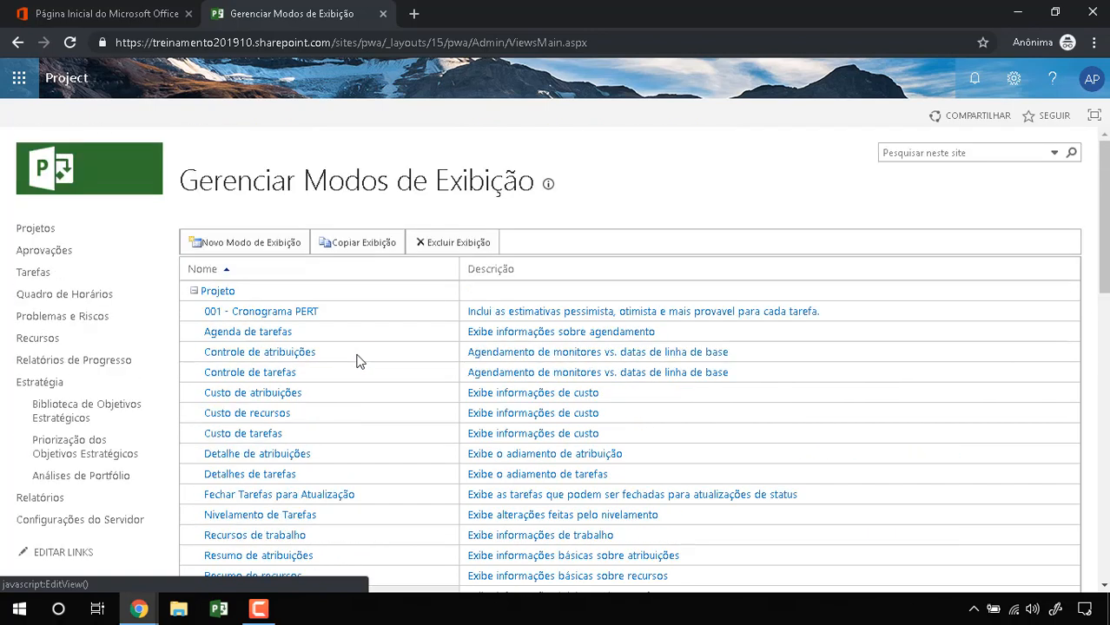
click(346, 249)
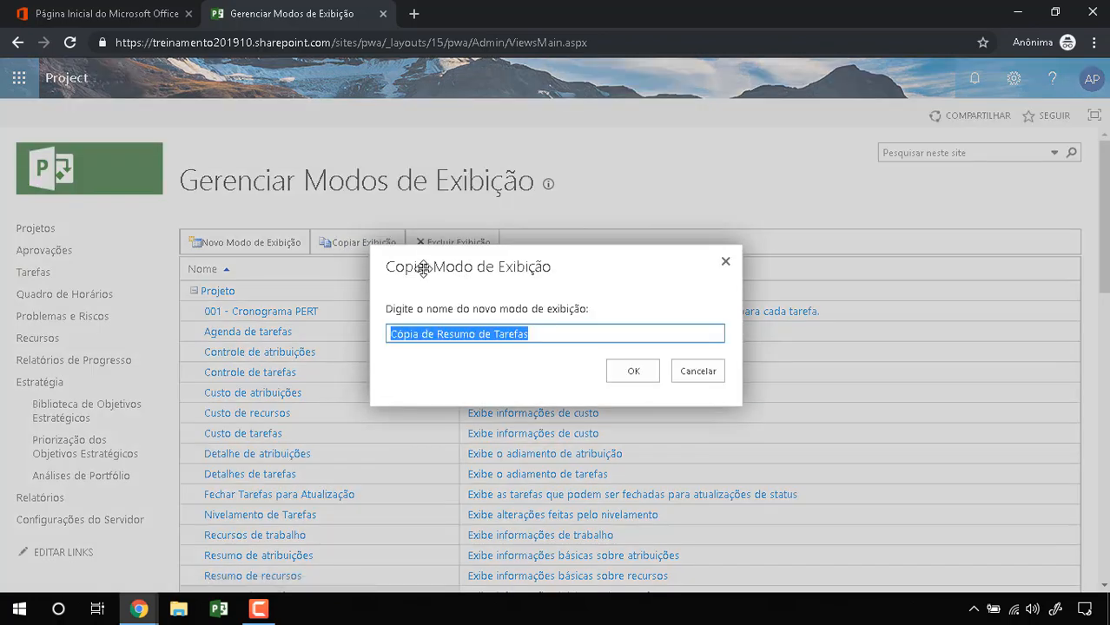
Step: Name the copied view "002 - Cronograma Status Atraso e Custo" and create it
click(551, 334)
drag(553, 334, 375, 334)
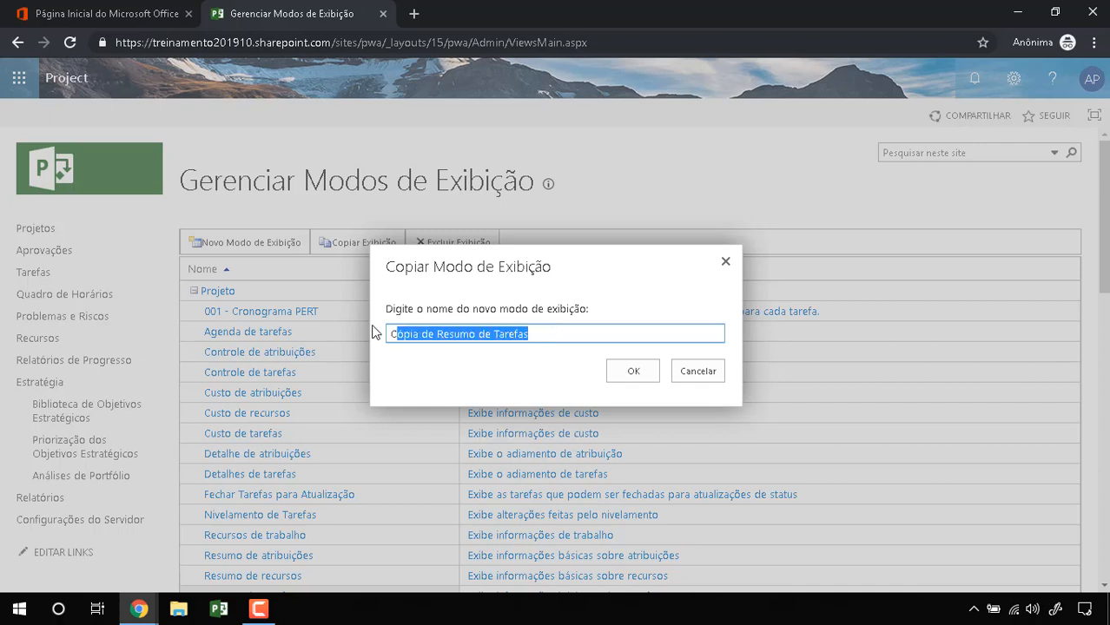
text(002 )
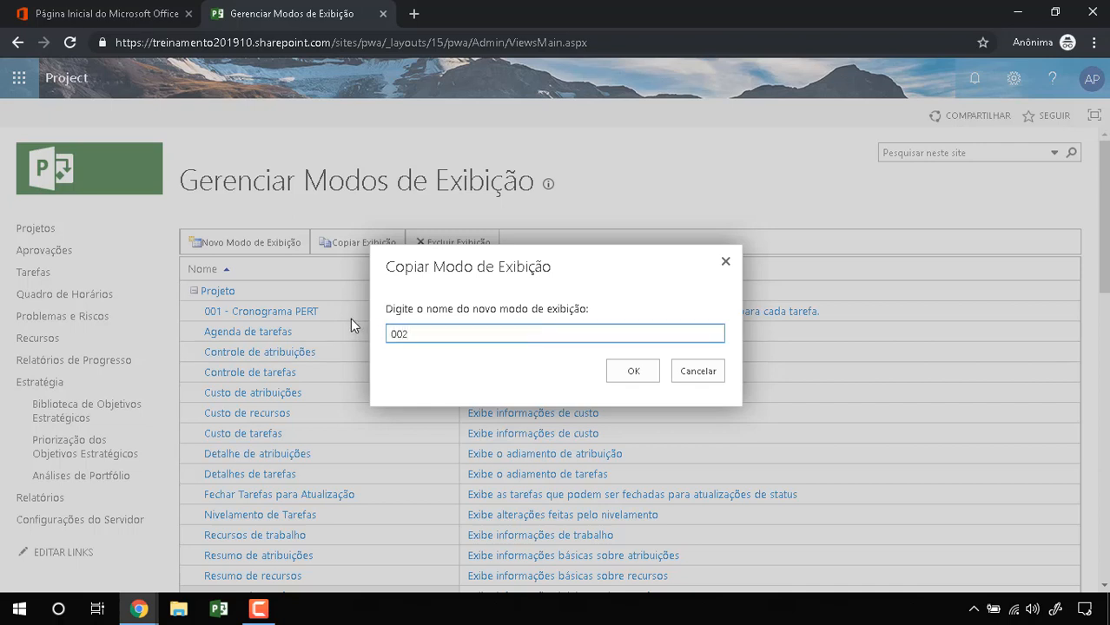
text(-)
text( Status)
key(BackSpace)
key(BackSpace)
key(BackSpace)
key(BackSpace)
key(BackSpace)
key(BackSpace)
text(Cronograma Status Atra)
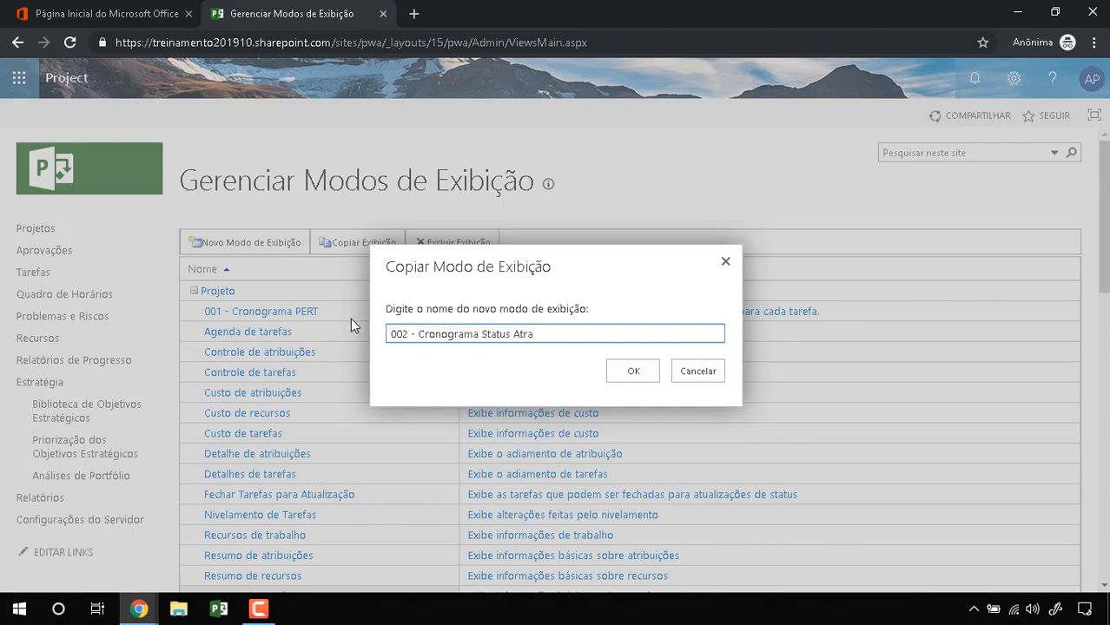
key(BackSpace)
key(BackSpace)
text(raso e Custo)
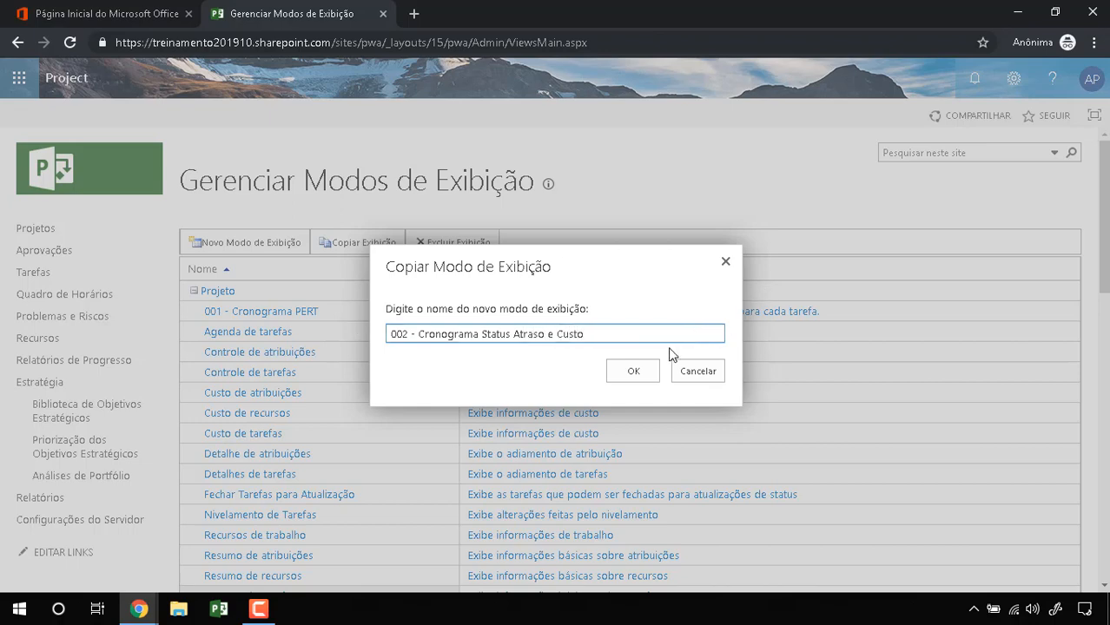
click(645, 371)
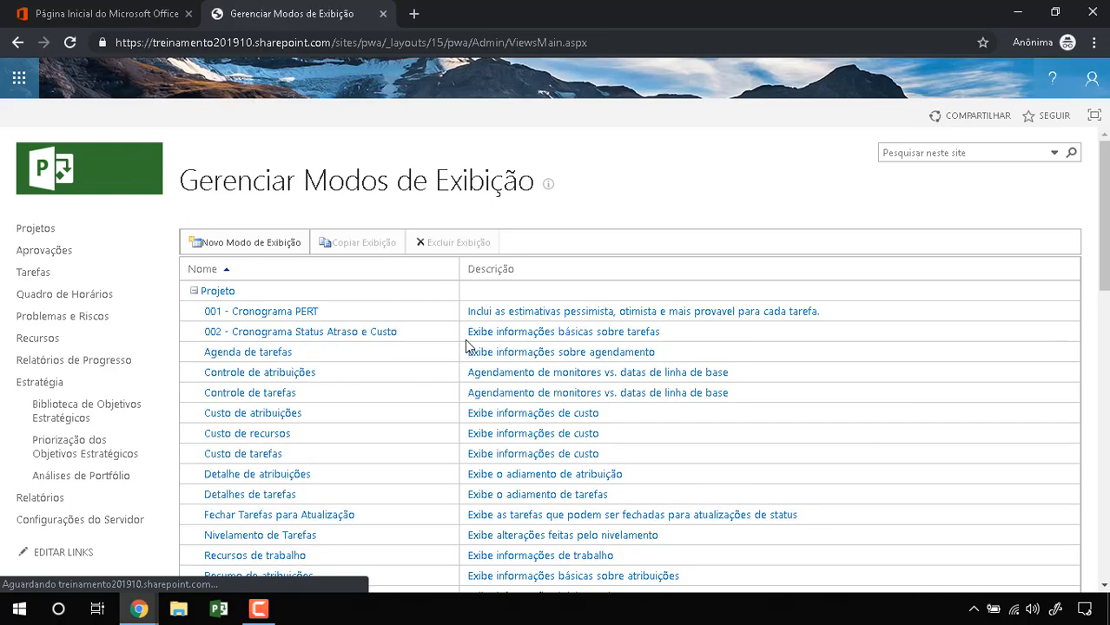
Step: Open the 002 - Cronograma Status Atraso e Custo view for editing and set its description to "Mostra o status de custo e cronograma das tarefas."
click(237, 333)
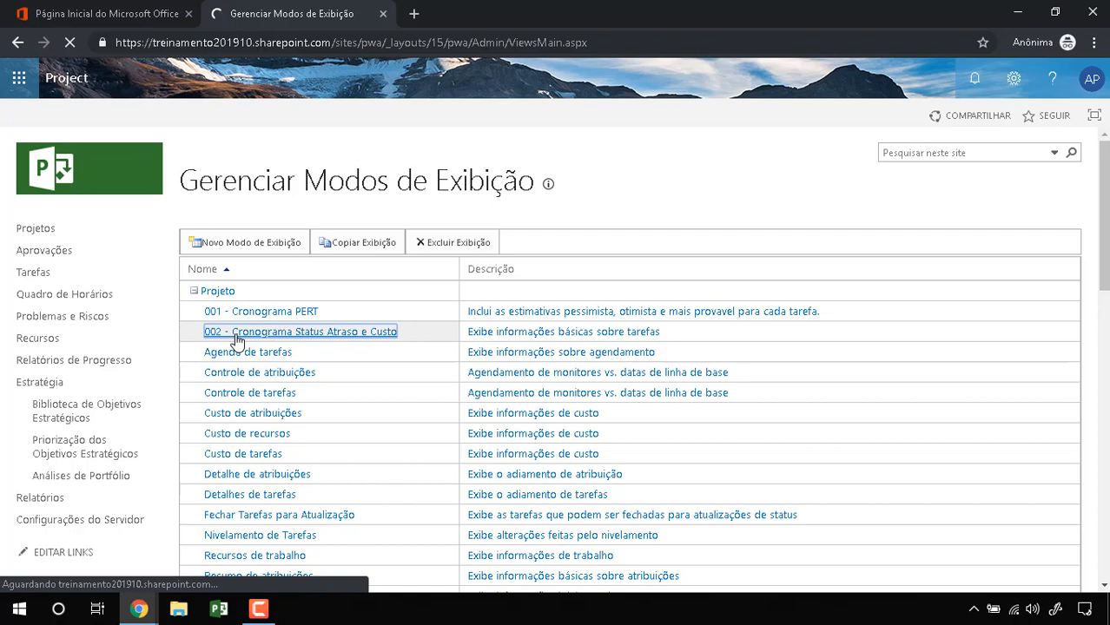
scroll(243, 347, down, 3)
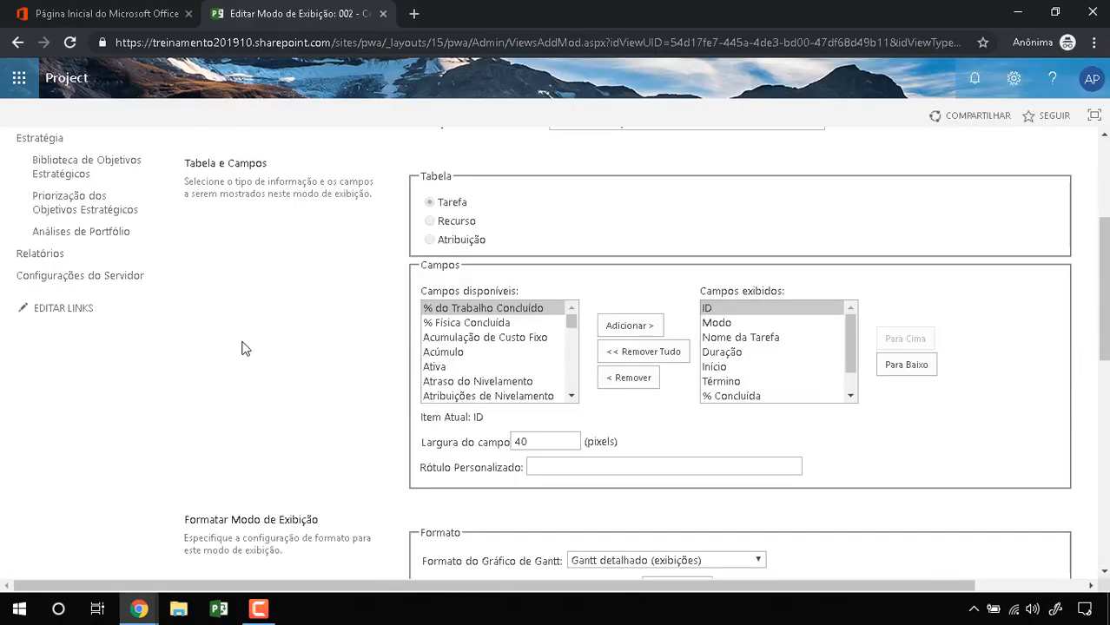
mouse_move(571, 320)
mouse_down()
mouse_move(577, 391)
mouse_move(557, 306)
mouse_up()
scroll(556, 287, up, 3)
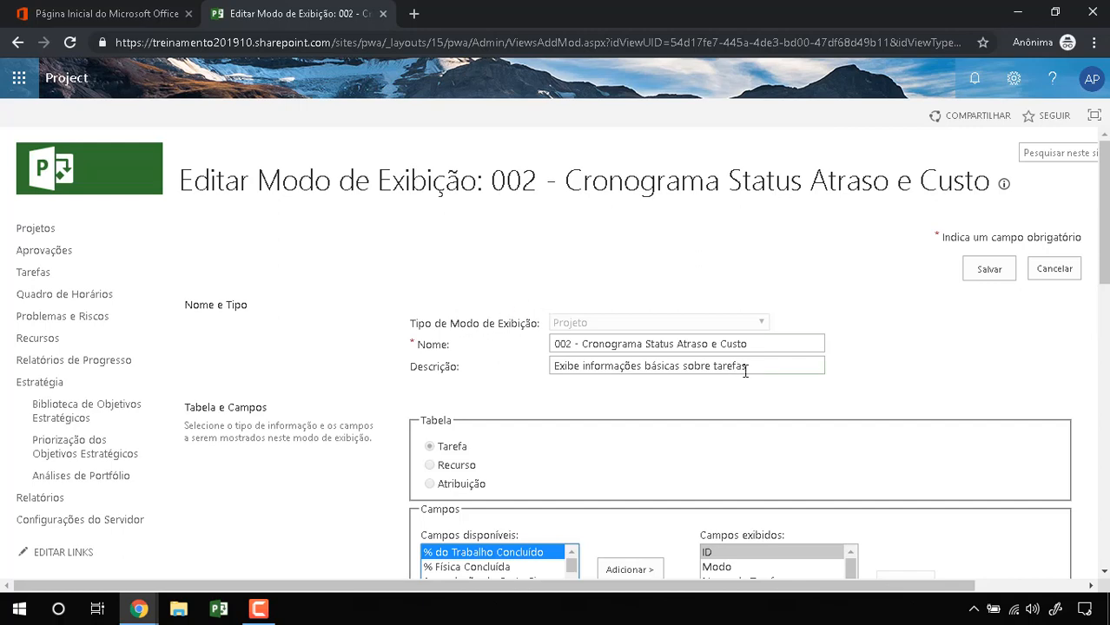
drag(764, 367, 530, 366)
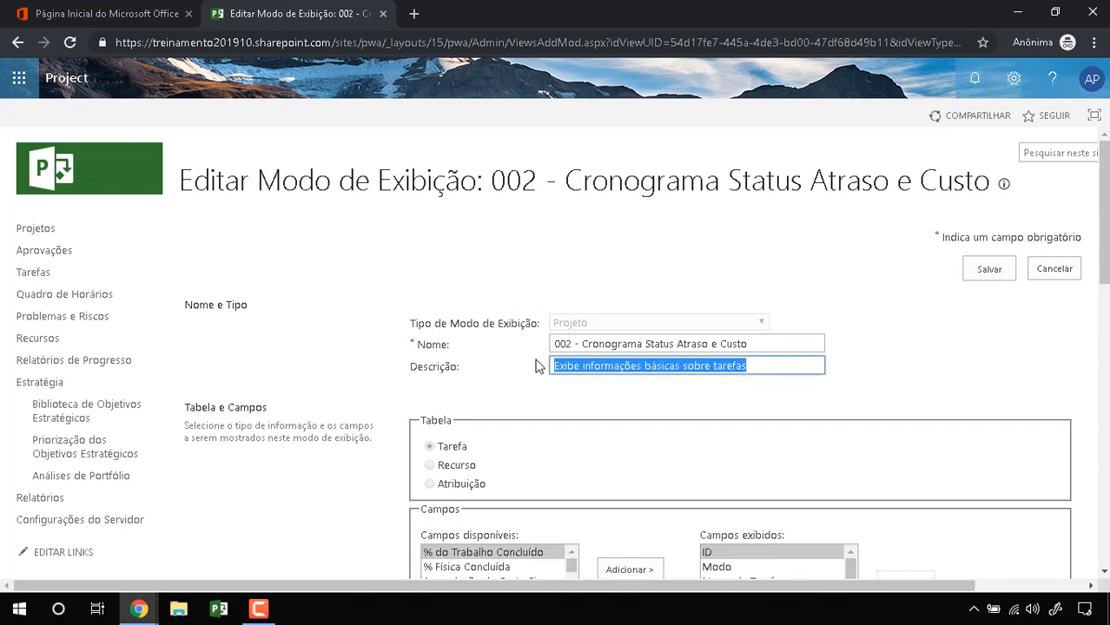
text(Mostra o status d)
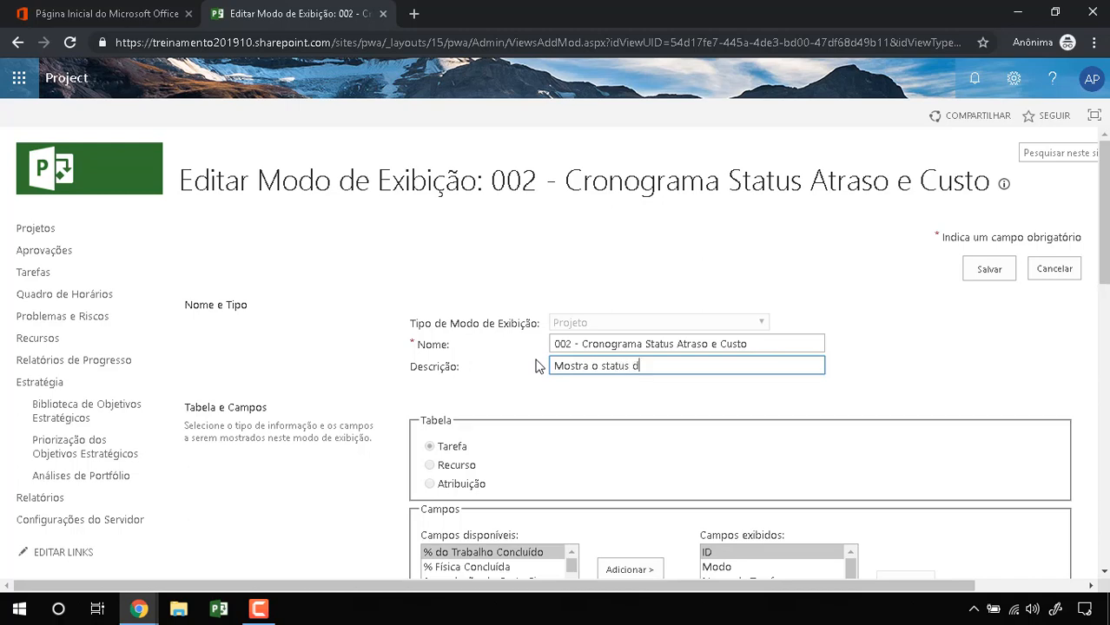
text(e custo e cronograma das tarefas.)
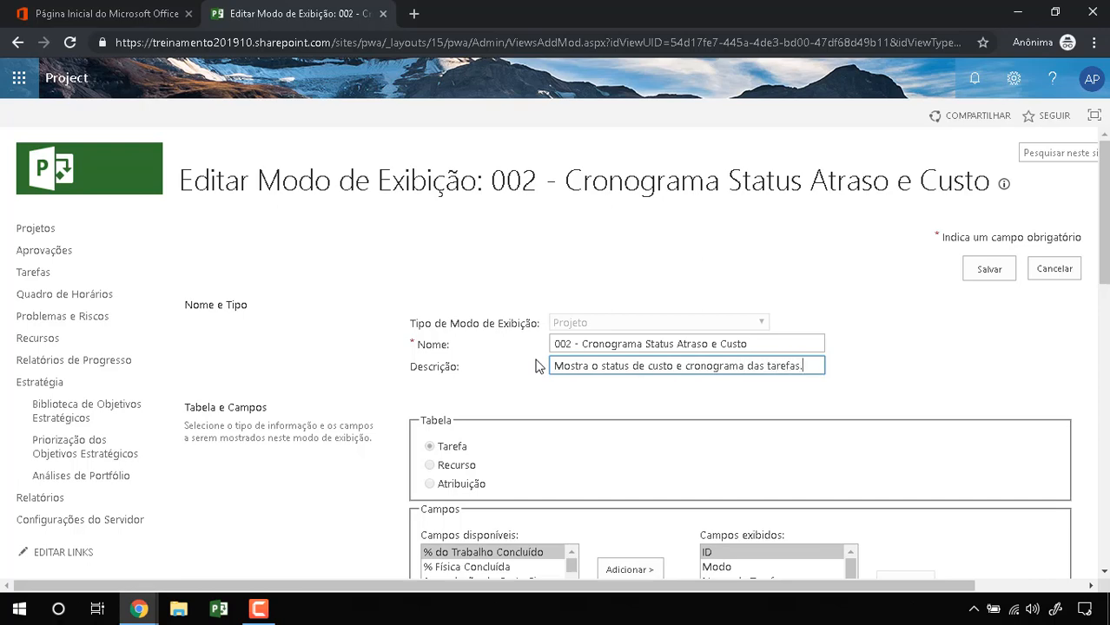
Step: Remove the Modo, Trabalho and Nomes dos recursos fields from the view's displayed fields
scroll(617, 373, down, 3)
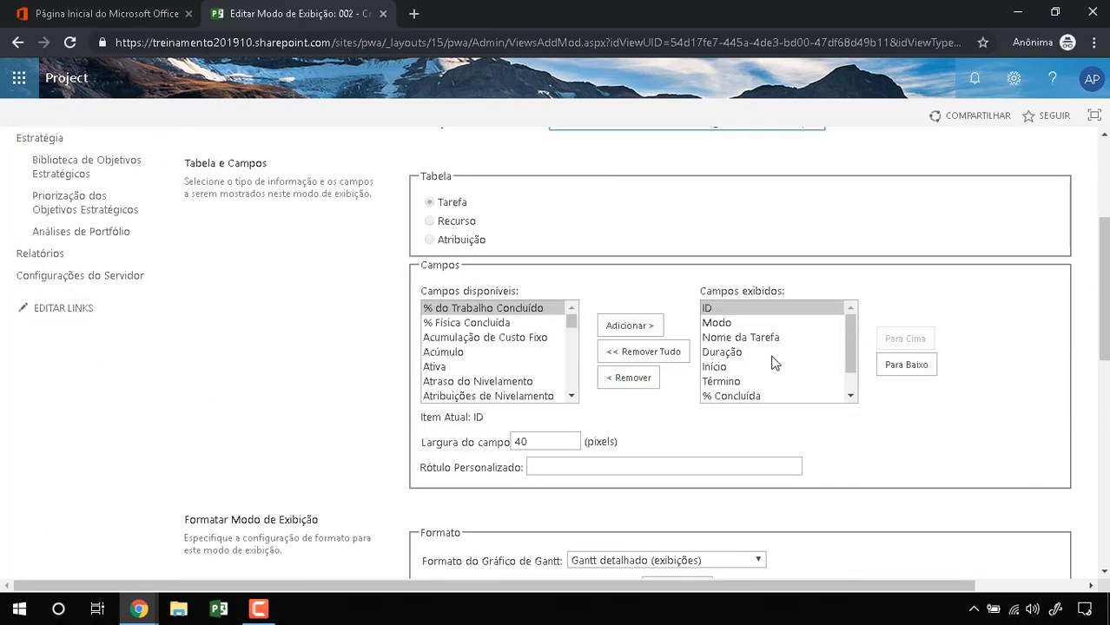
click(773, 323)
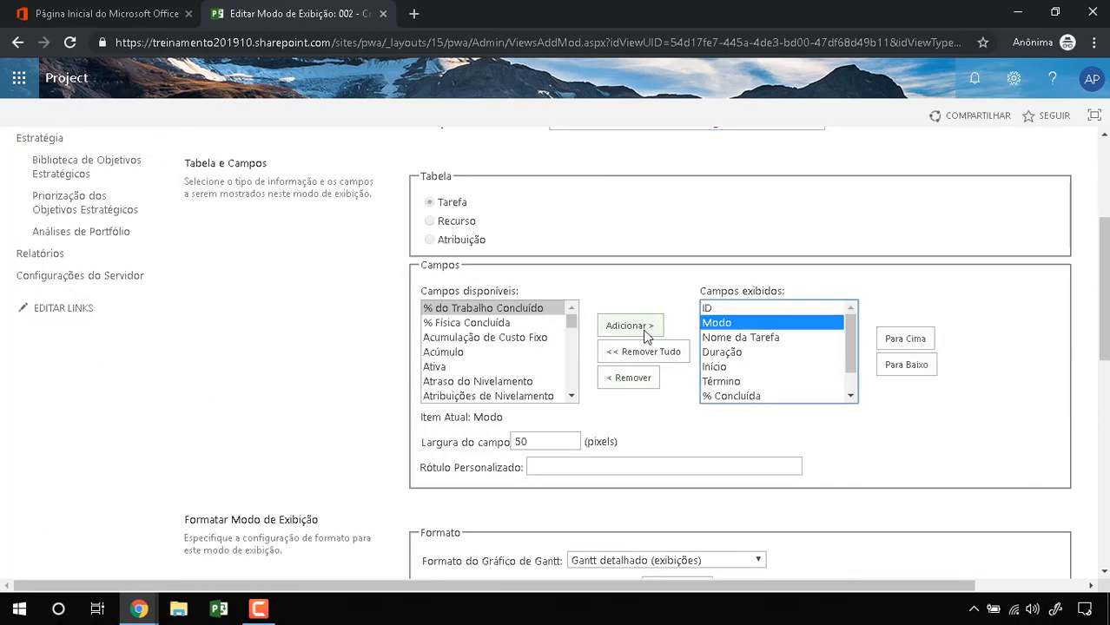
click(641, 381)
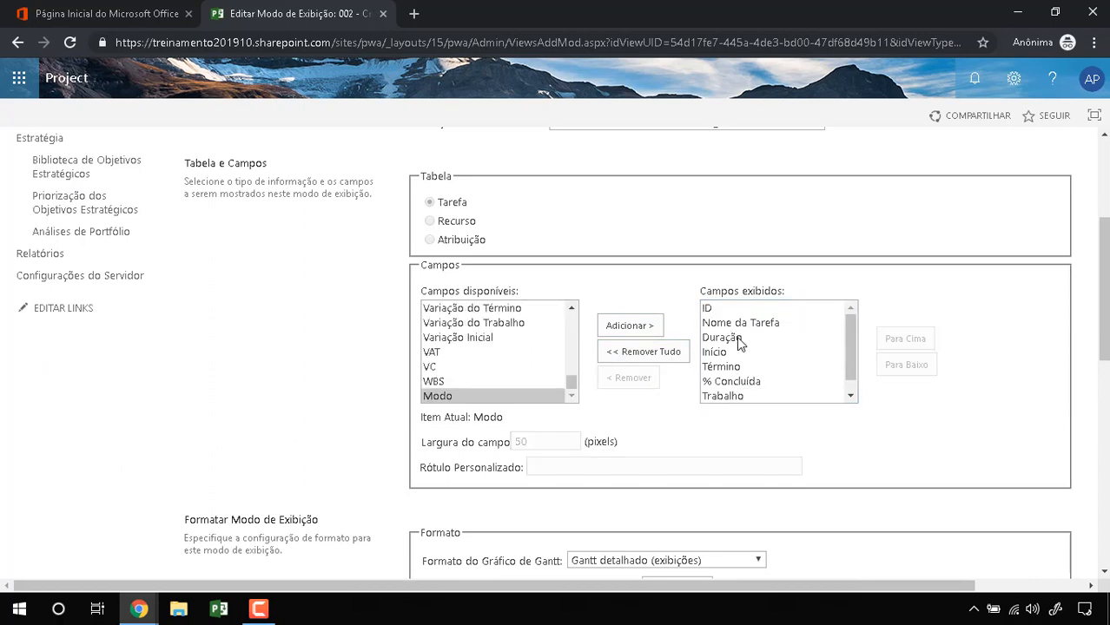
click(733, 353)
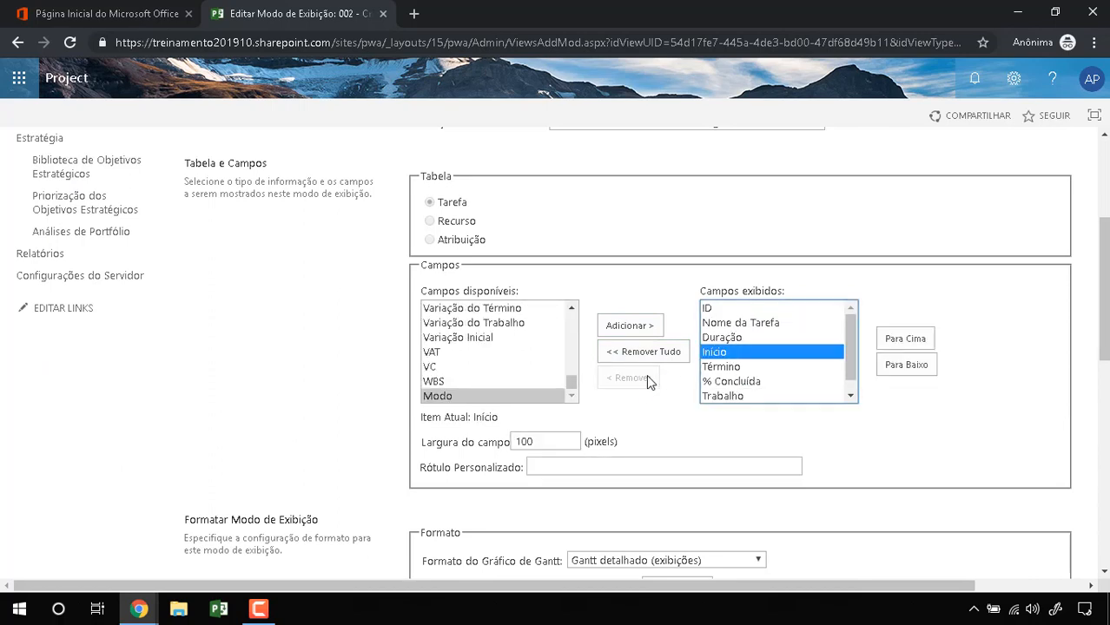
click(736, 368)
click(754, 381)
scroll(851, 360, down, 1)
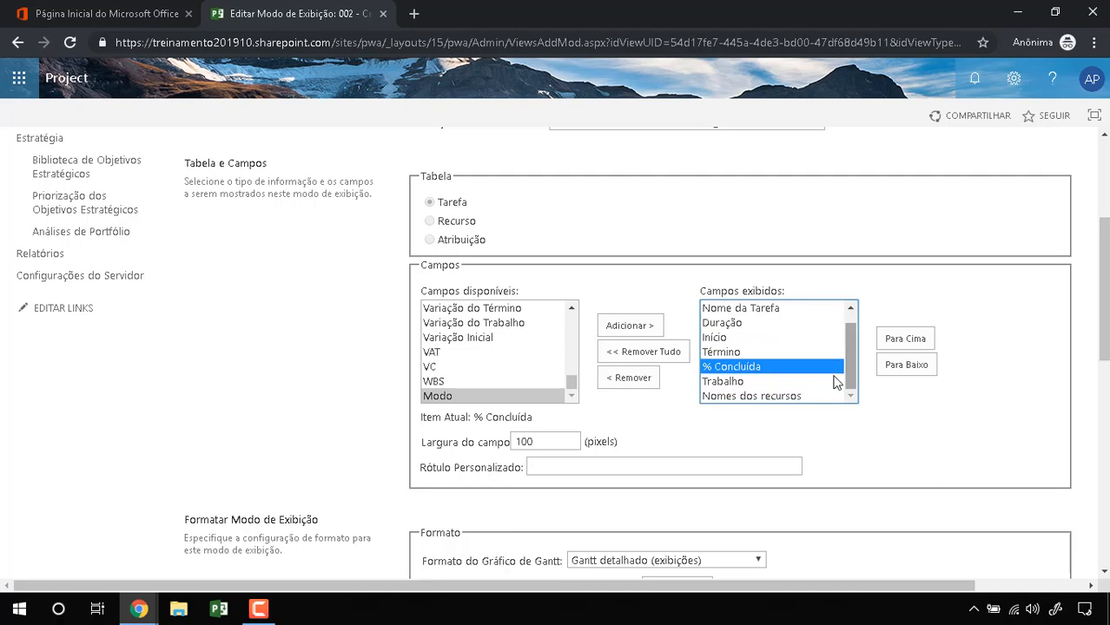
click(717, 384)
click(634, 378)
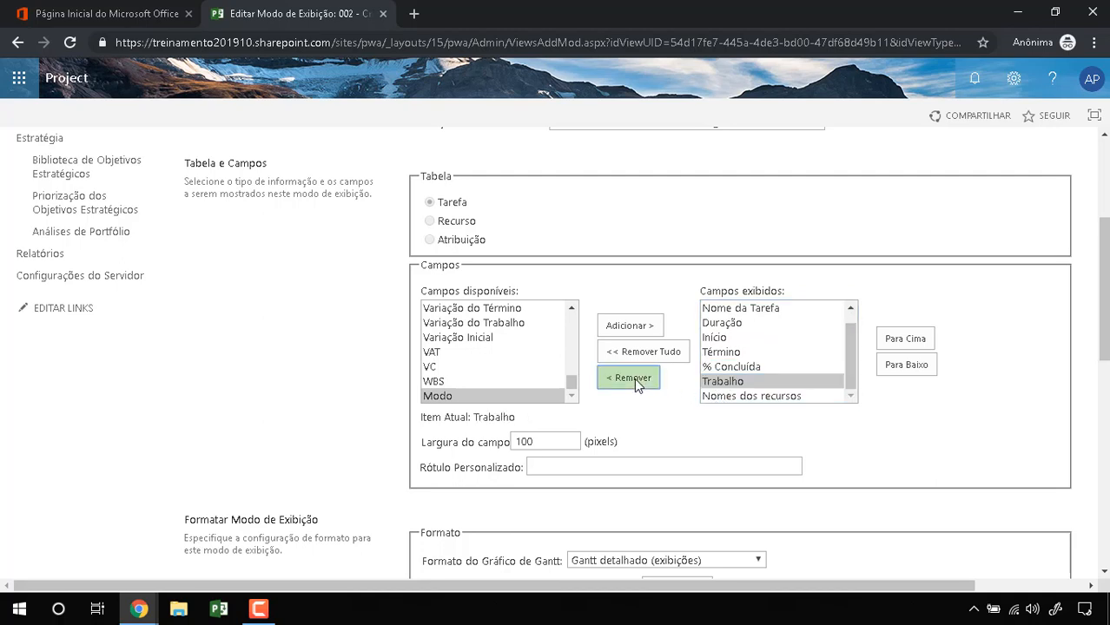
click(760, 396)
click(645, 377)
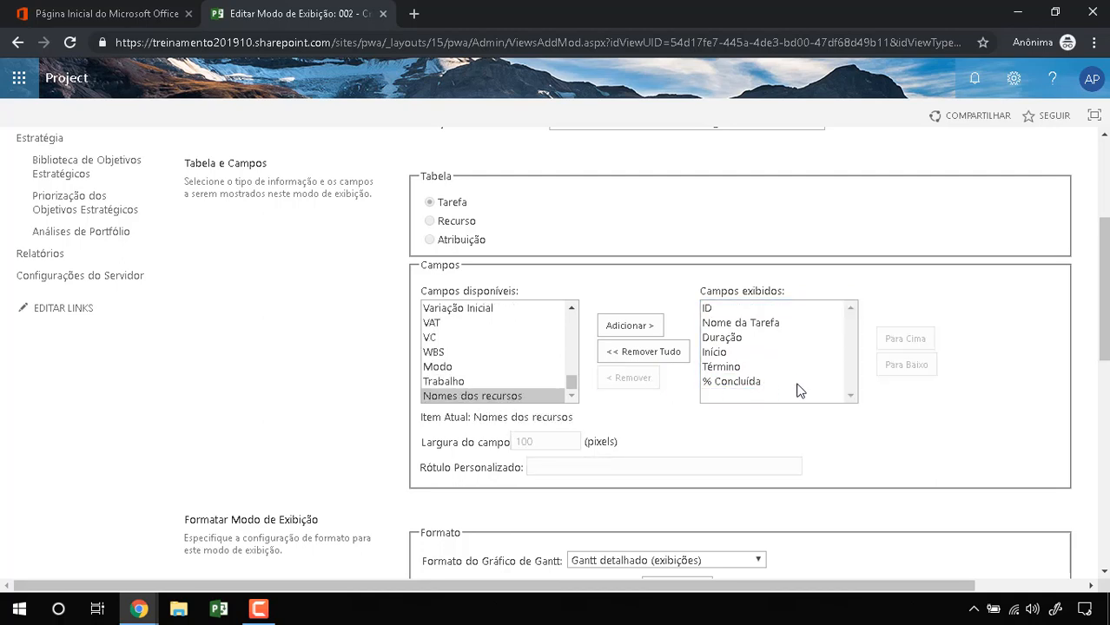
scroll(790, 375, down, 3)
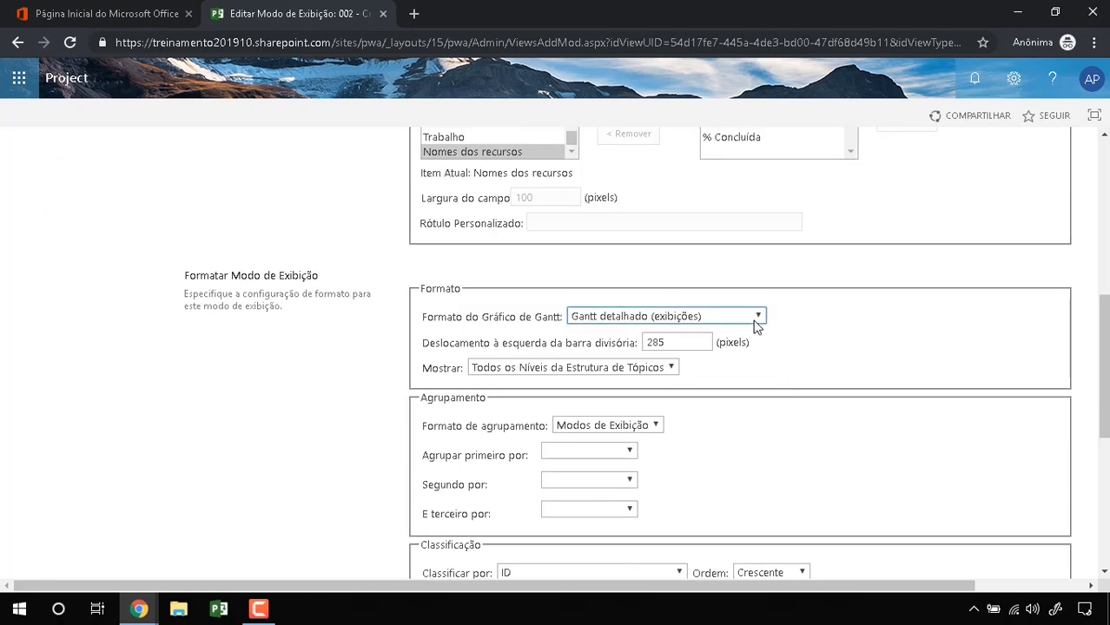
Step: Review the view's Gantt format, grouping options and available fields, keeping Gantt detalhado (exibições) and no grouping
click(755, 319)
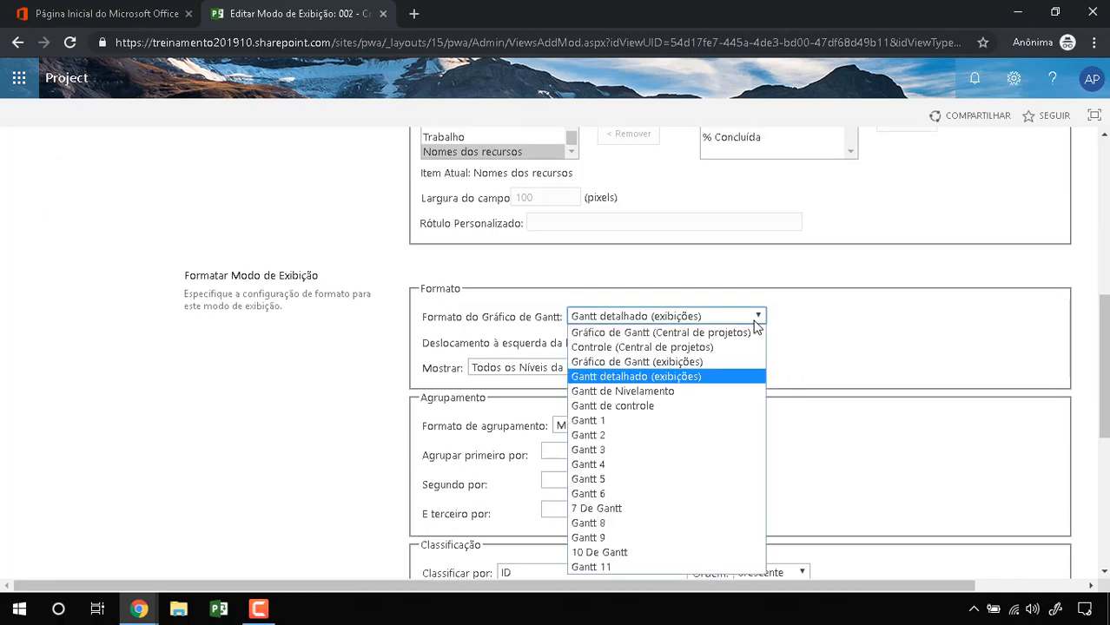
click(718, 381)
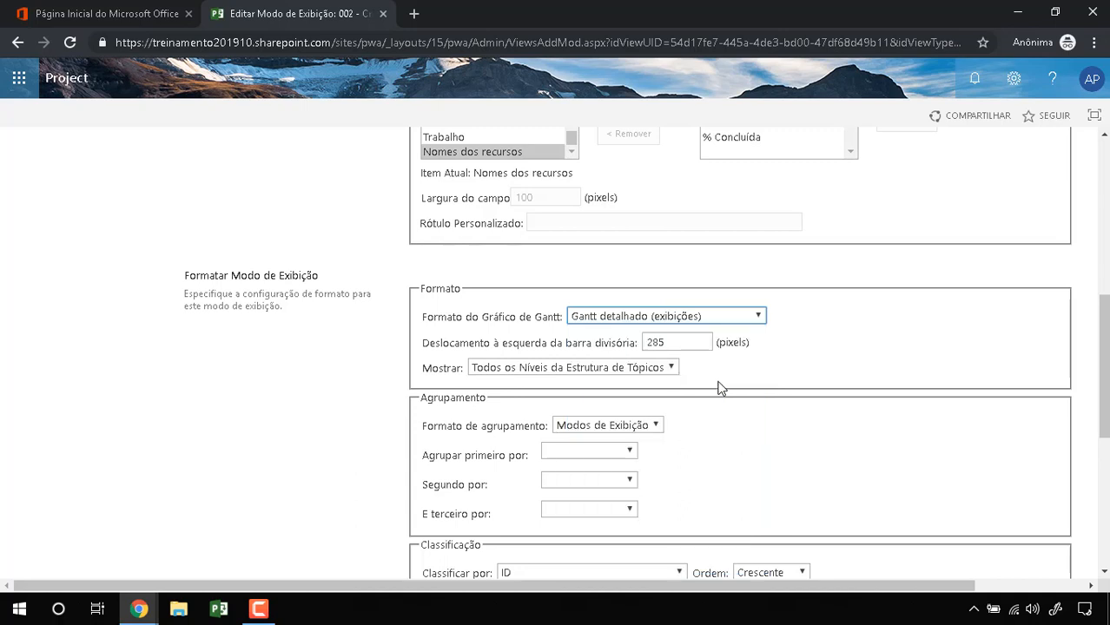
scroll(720, 387, down, 1)
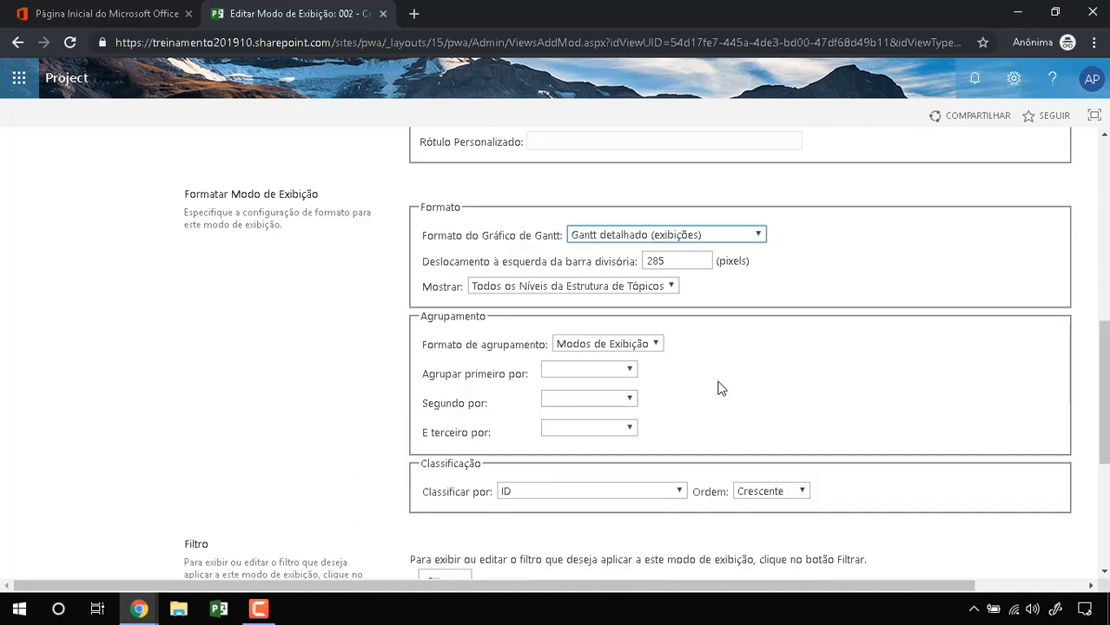
click(620, 374)
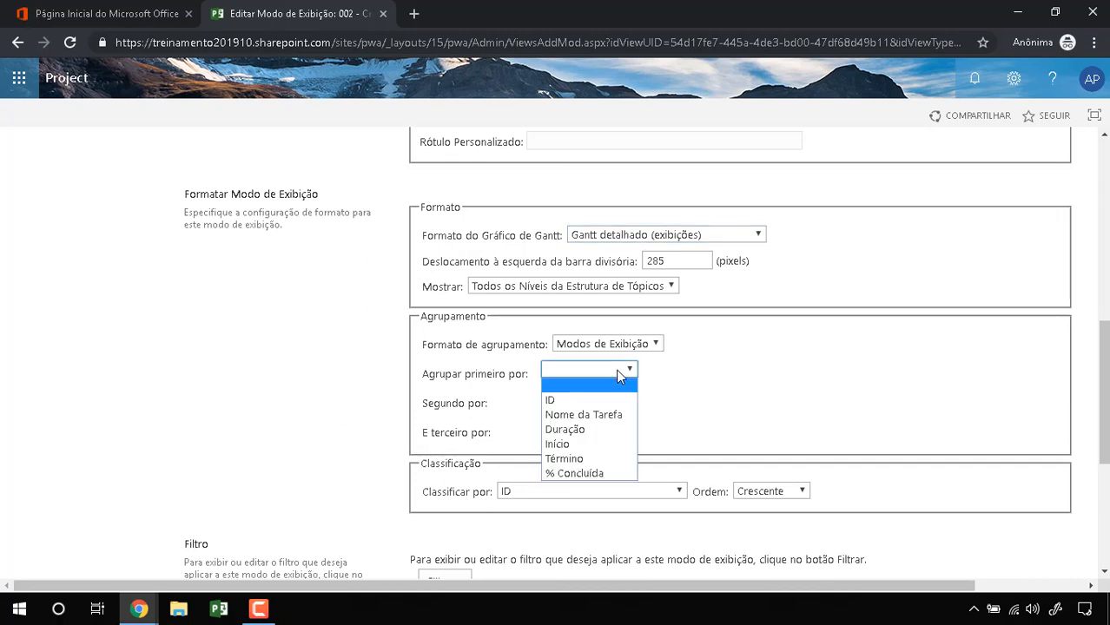
click(620, 375)
click(620, 375)
click(802, 265)
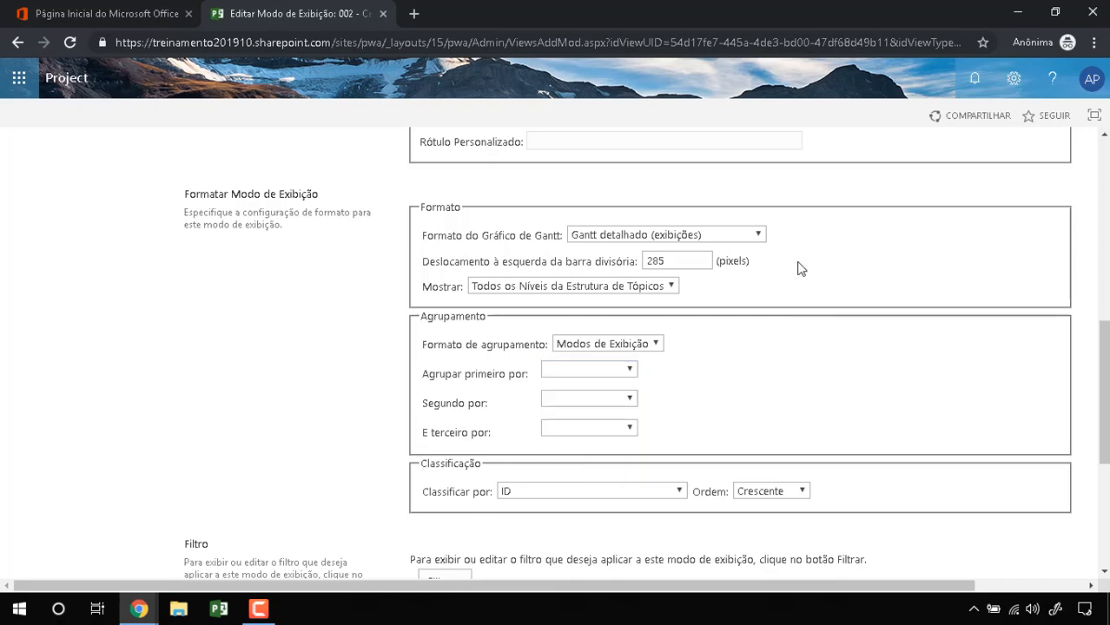
scroll(782, 361, up, 3)
scroll(780, 356, up, 2)
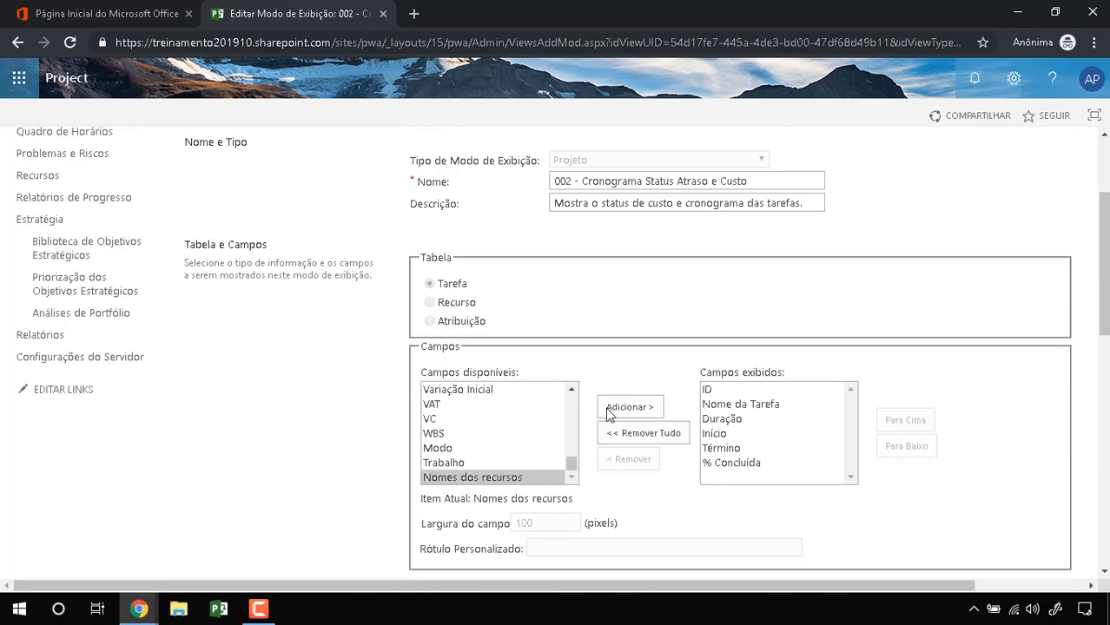
drag(574, 462, 580, 385)
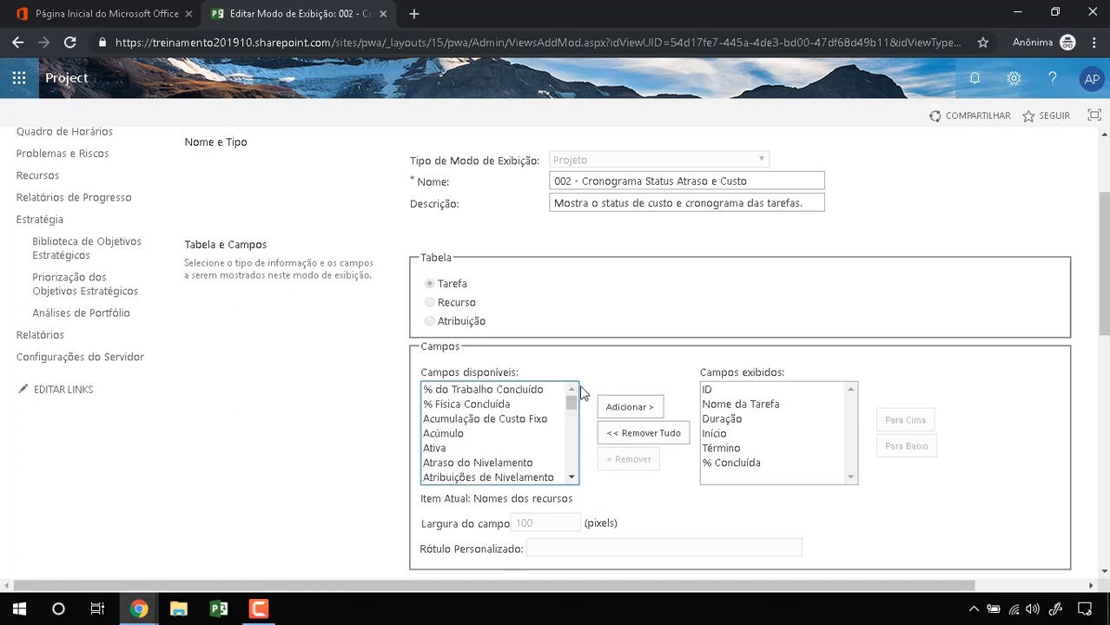
Step: Check the security categories that can access the view, including Meus Projetos and Minhas Tarefas, and save the view
scroll(590, 373, down, 5)
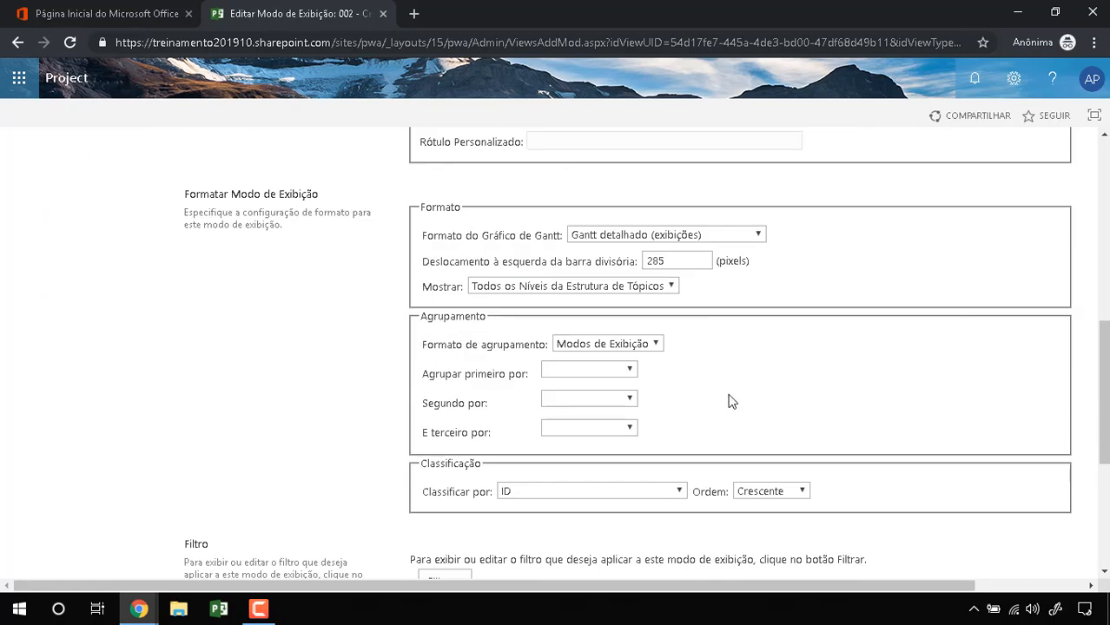
scroll(690, 376, down, 1)
scroll(690, 372, down, 2)
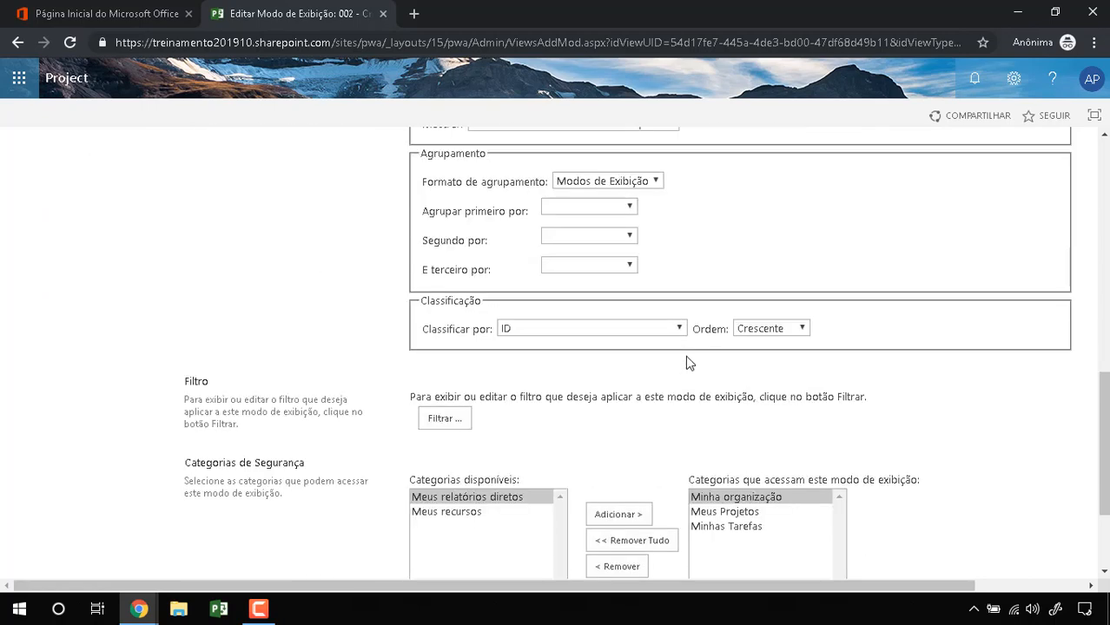
click(761, 430)
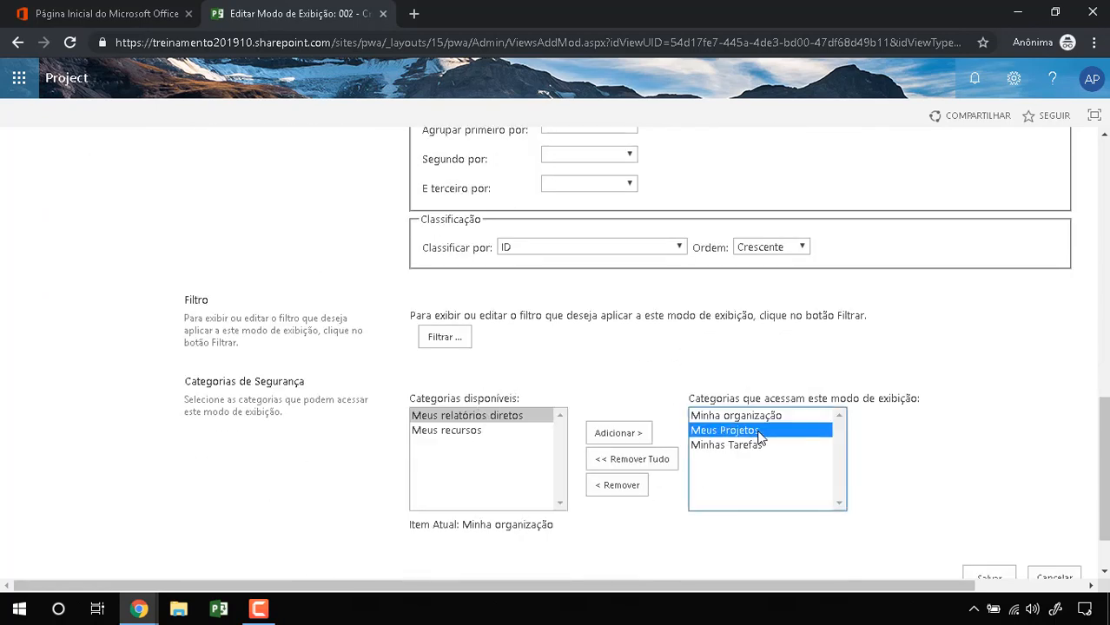
click(763, 444)
scroll(734, 370, down, 1)
scroll(732, 371, up, 1)
scroll(731, 371, down, 1)
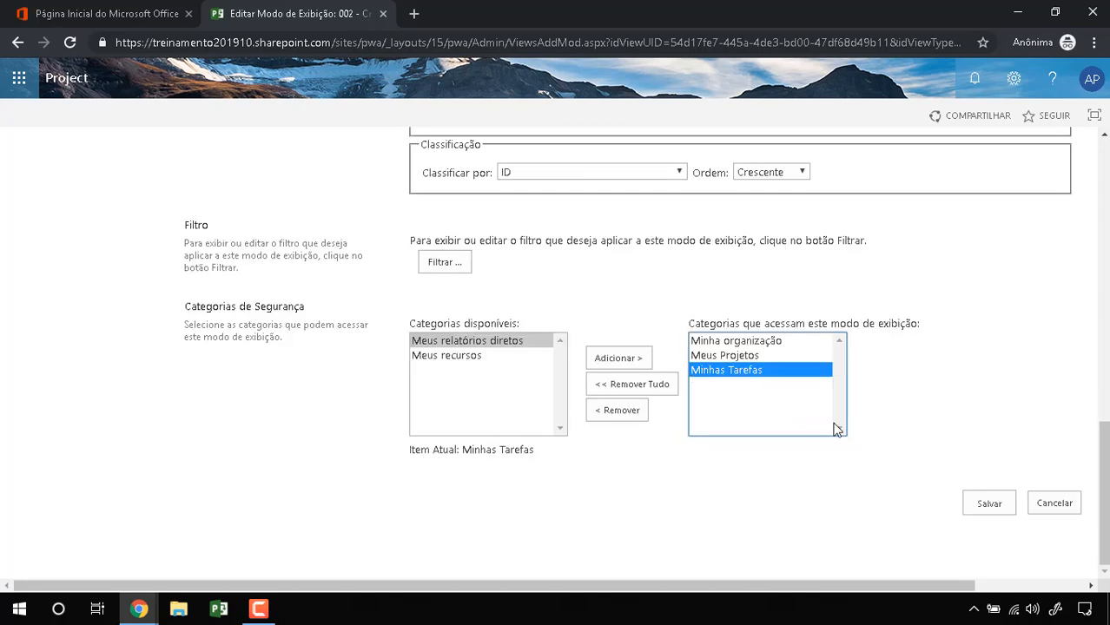
click(990, 506)
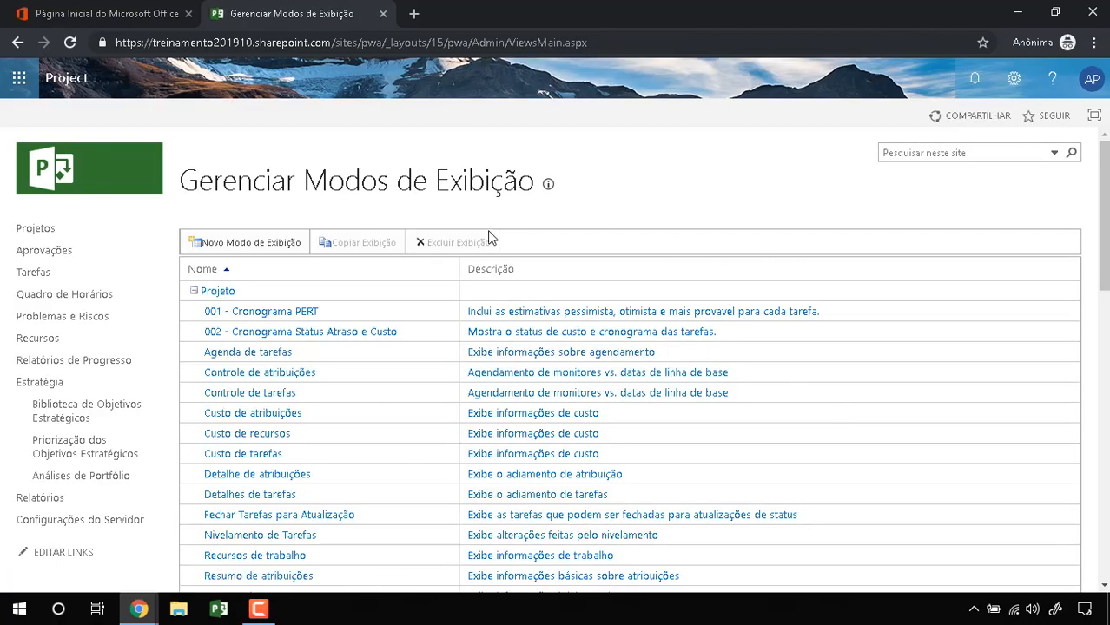
Step: Open the enterprise custom fields and lookup tables page in the PWA settings and start a new custom field
click(1012, 80)
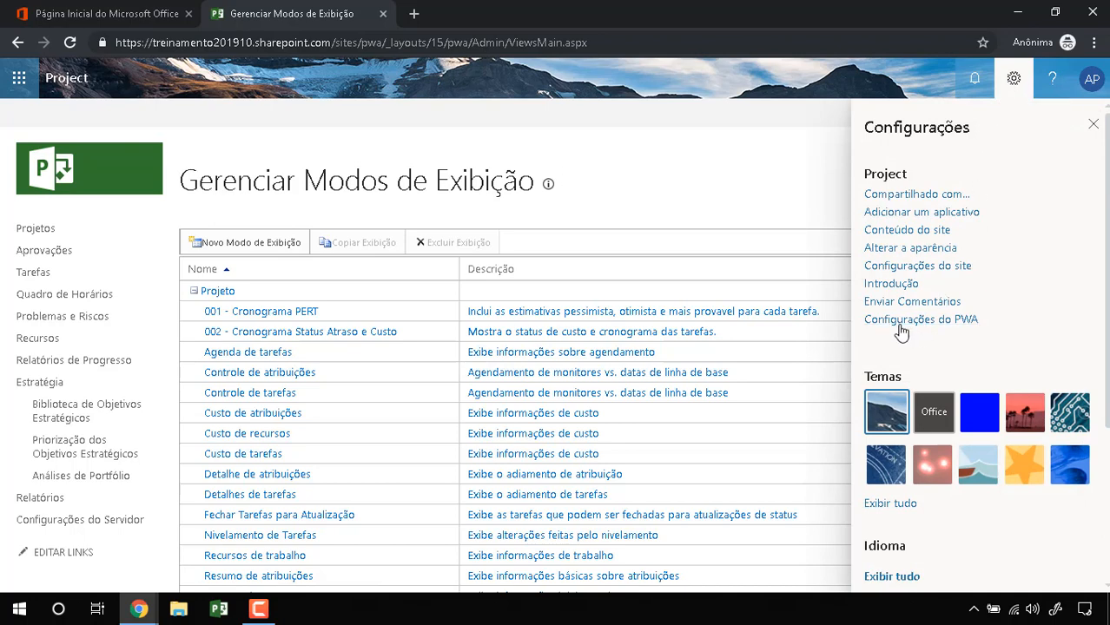
click(898, 321)
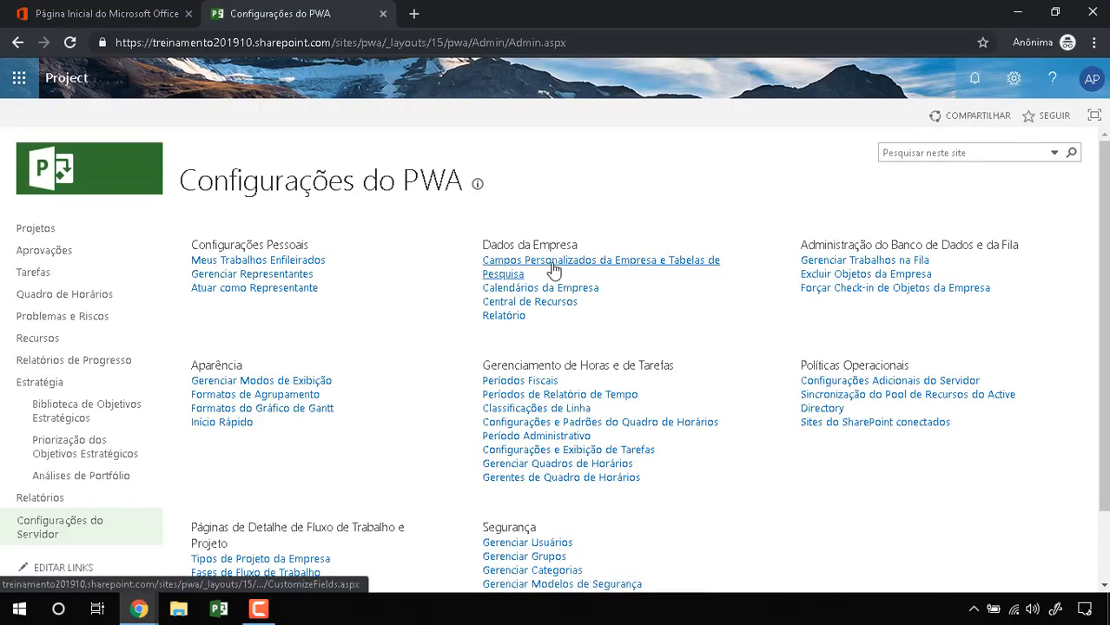
click(592, 266)
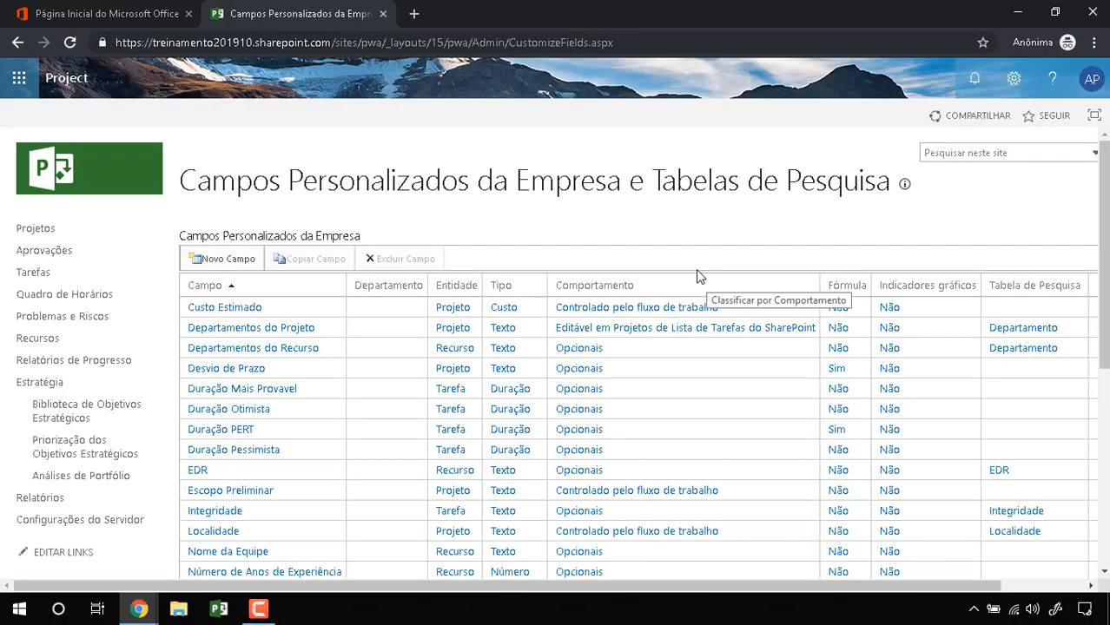
click(224, 260)
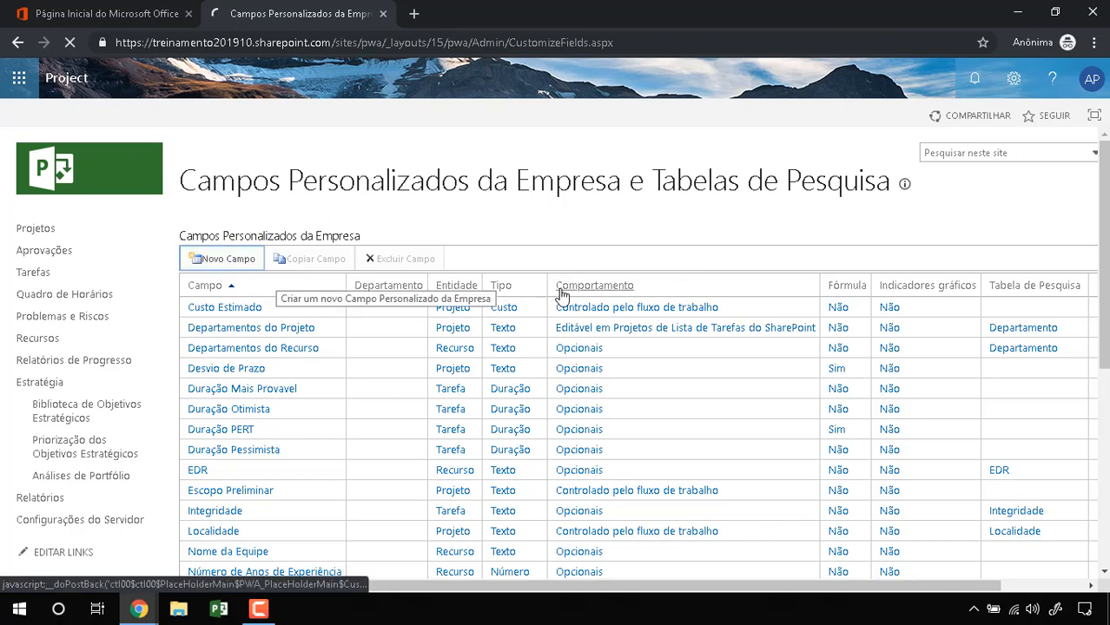
Step: Set the new custom field's entity to Tarefa and type to Número, with Fórmula as its custom attribute
scroll(443, 375, down, 1)
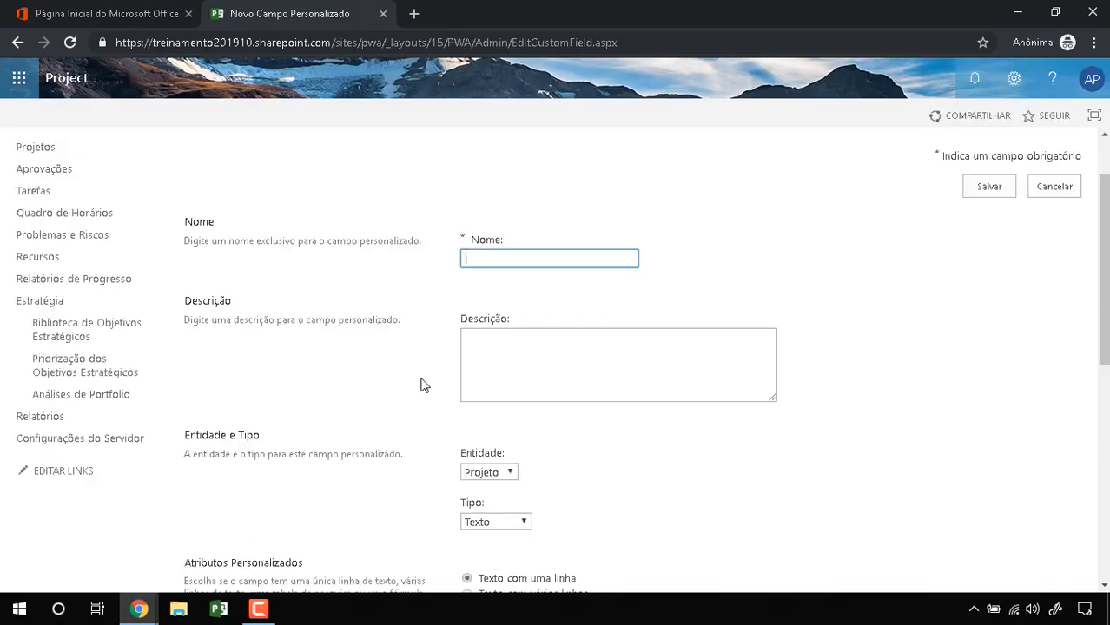
click(510, 472)
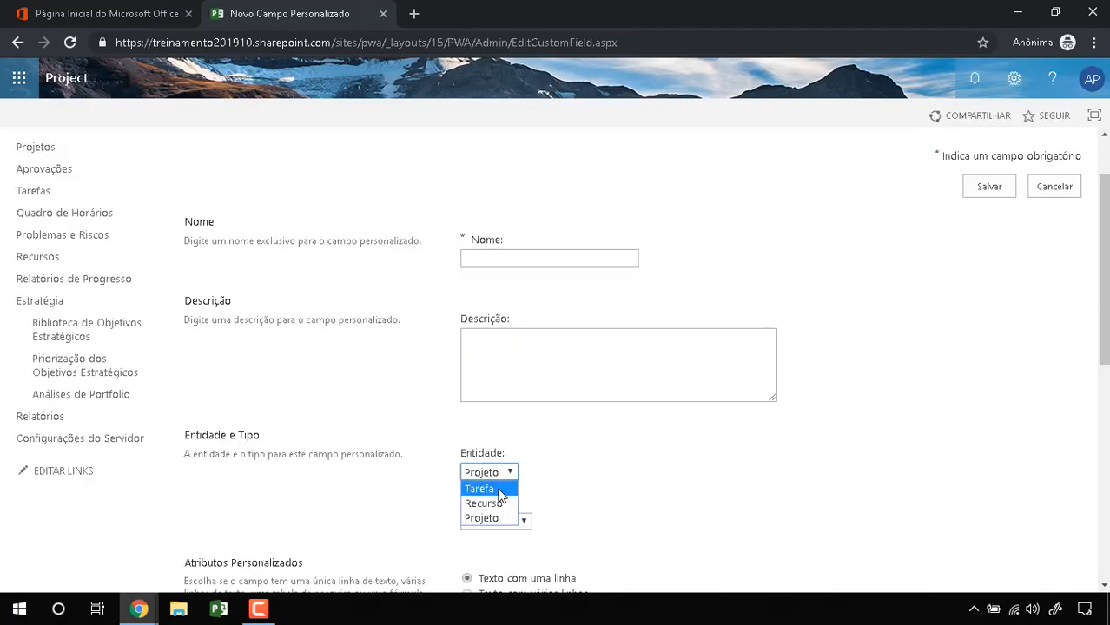
click(501, 491)
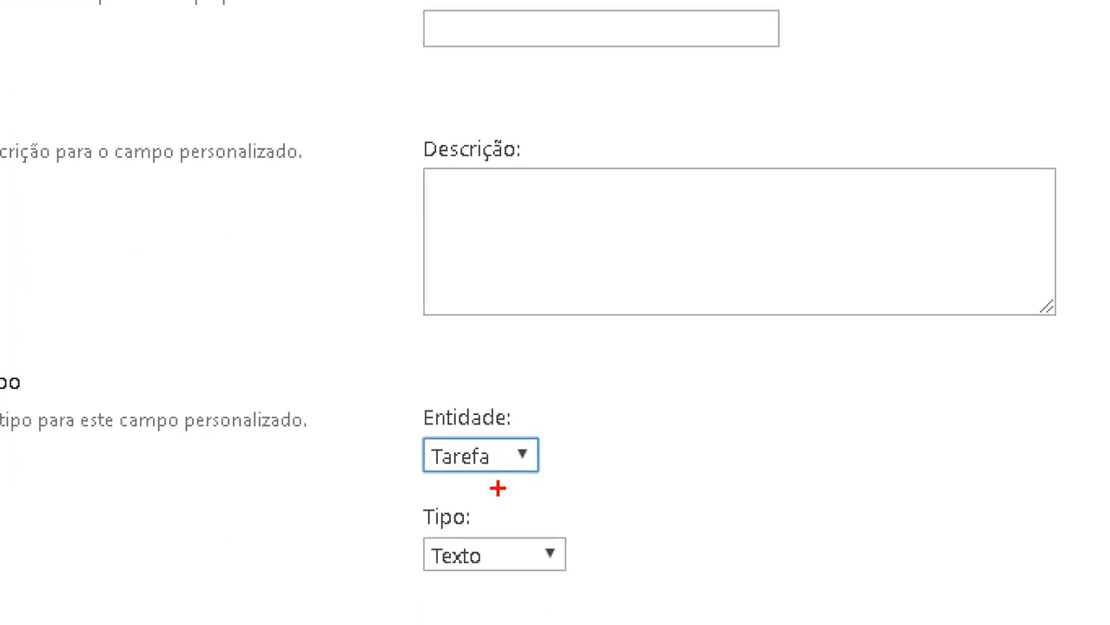
mouse_move(429, 449)
mouse_down()
mouse_move(429, 457)
mouse_move(398, 454)
mouse_up()
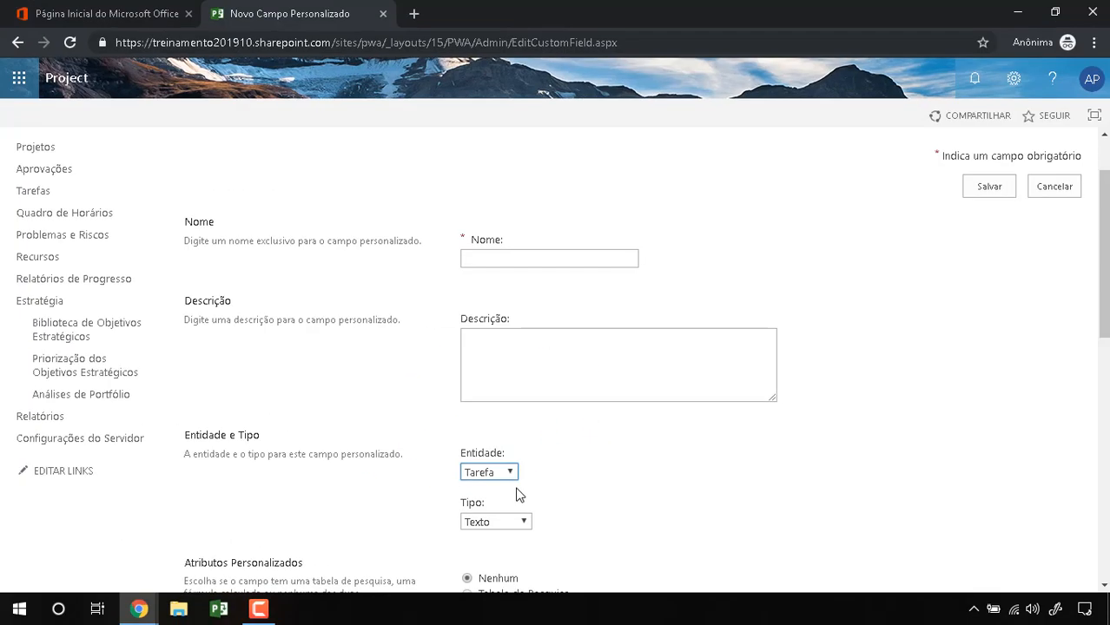
scroll(540, 504, down, 2)
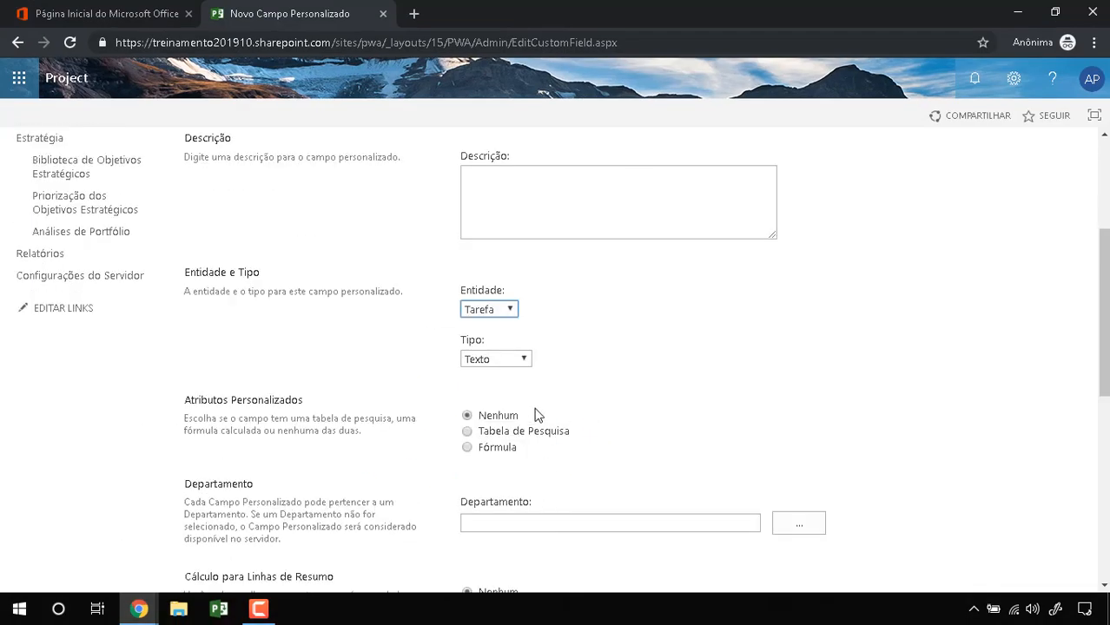
click(523, 360)
click(484, 434)
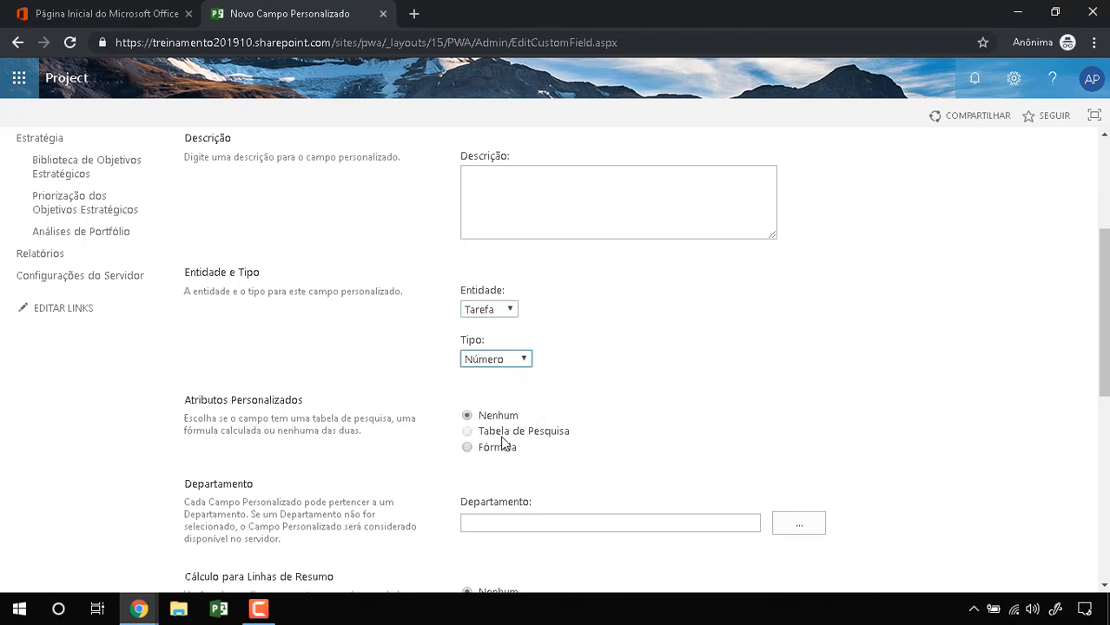
click(491, 448)
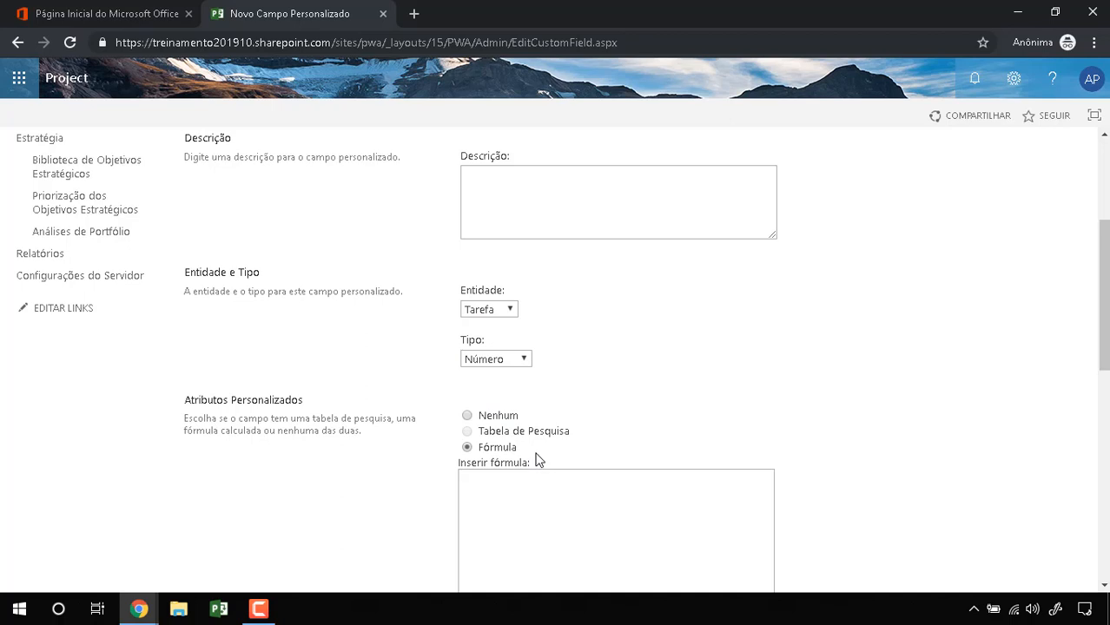
Step: Name the custom field "Desvio de Custo" and describe it as "Mostra o desvio entre a linha de base e o custo real"
scroll(538, 460, up, 3)
click(519, 339)
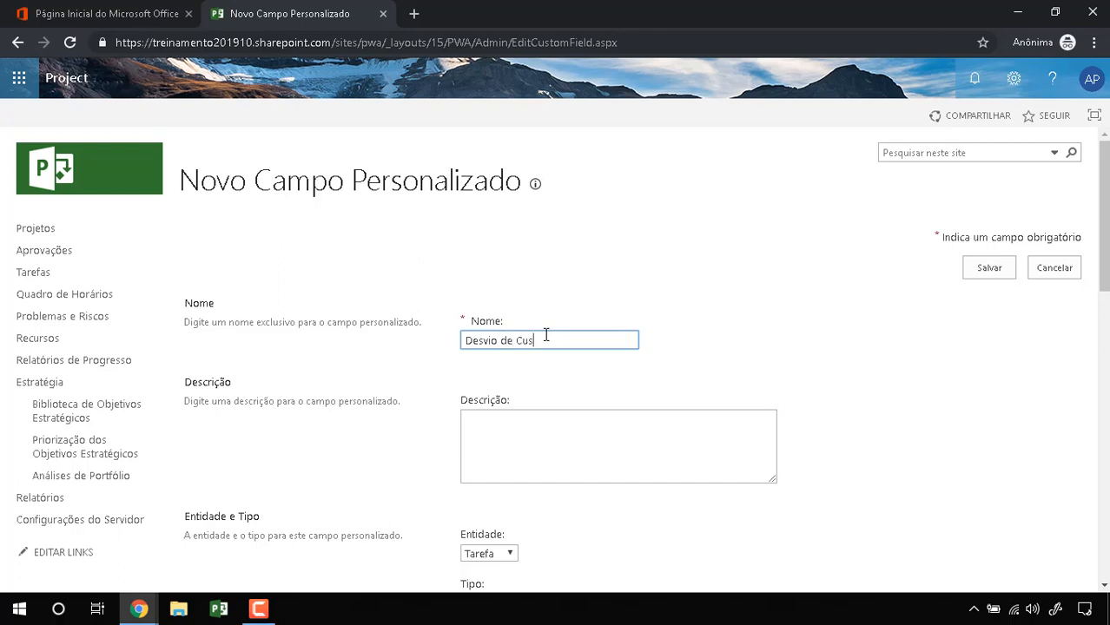
click(536, 450)
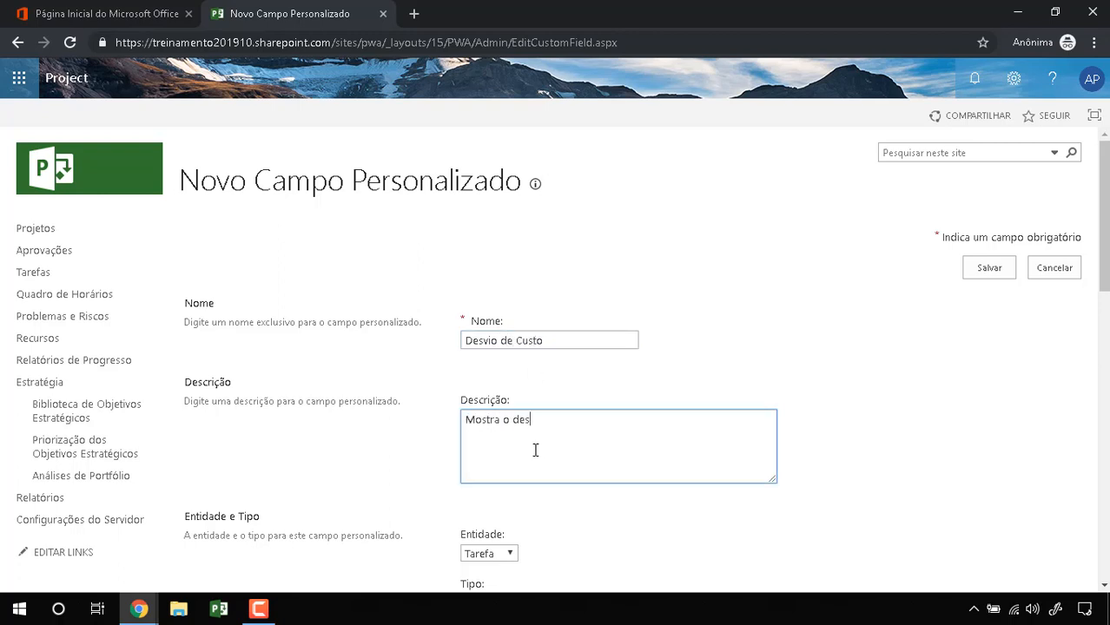
text(Mostra o desvio entre a linha de base e o custo real)
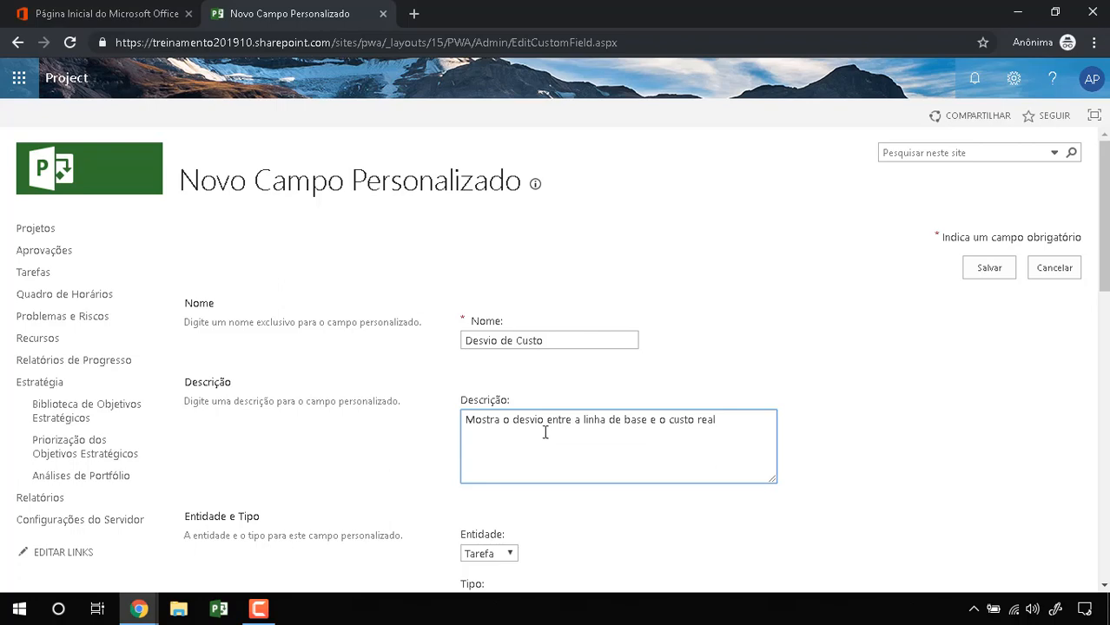
Step: Insert the Variação de Custo field from the Custo category into the custom field's formula
scroll(546, 432, down, 4)
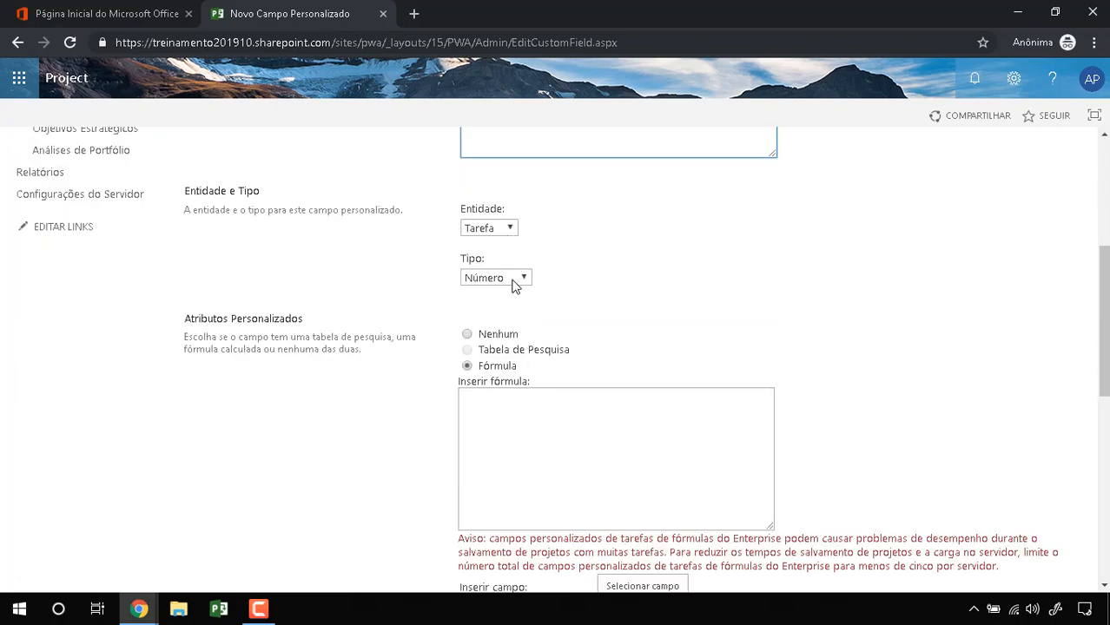
click(506, 426)
scroll(505, 427, down, 2)
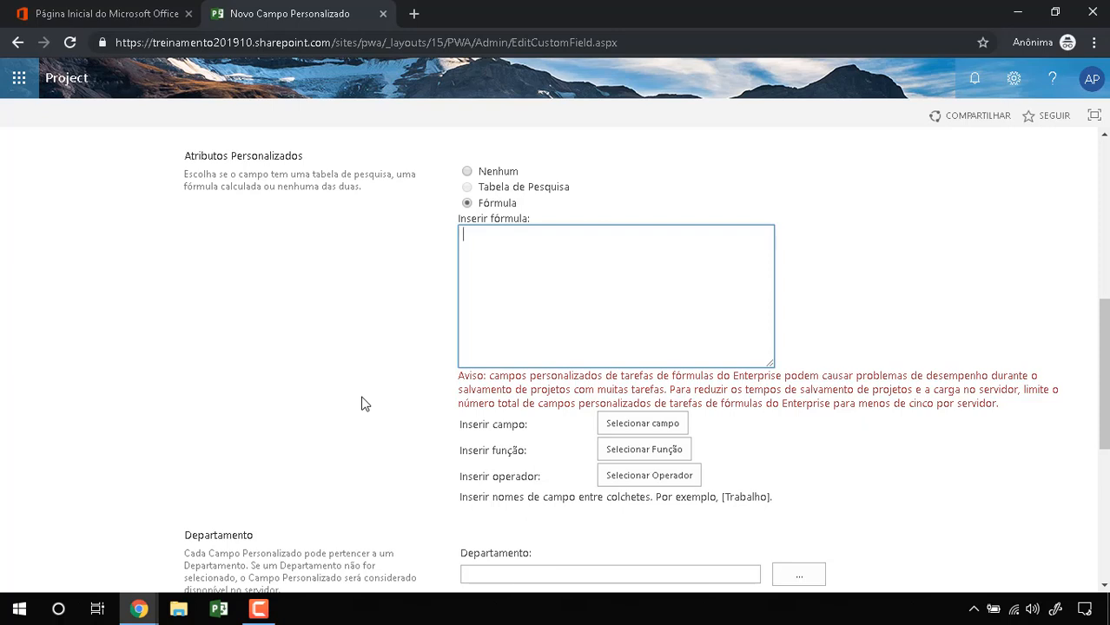
click(617, 425)
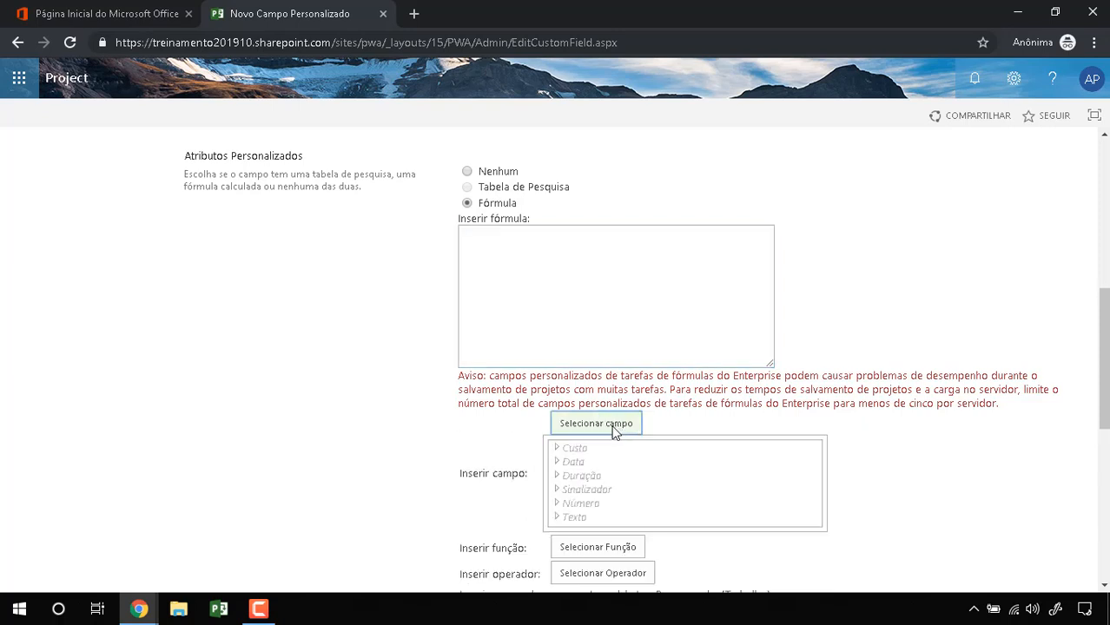
click(557, 448)
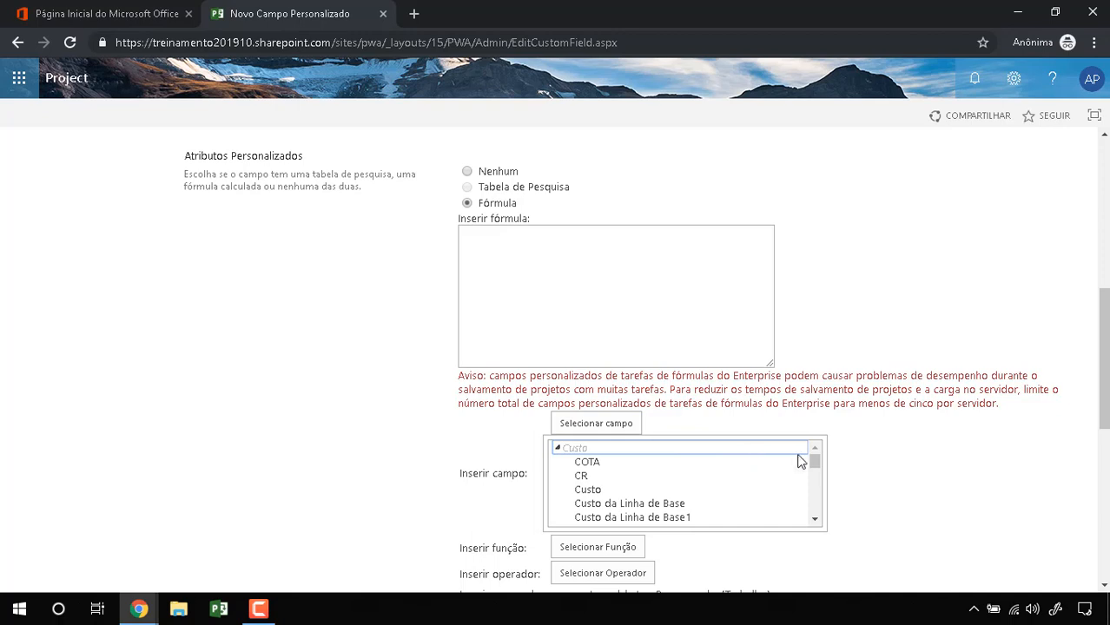
drag(817, 462, 825, 504)
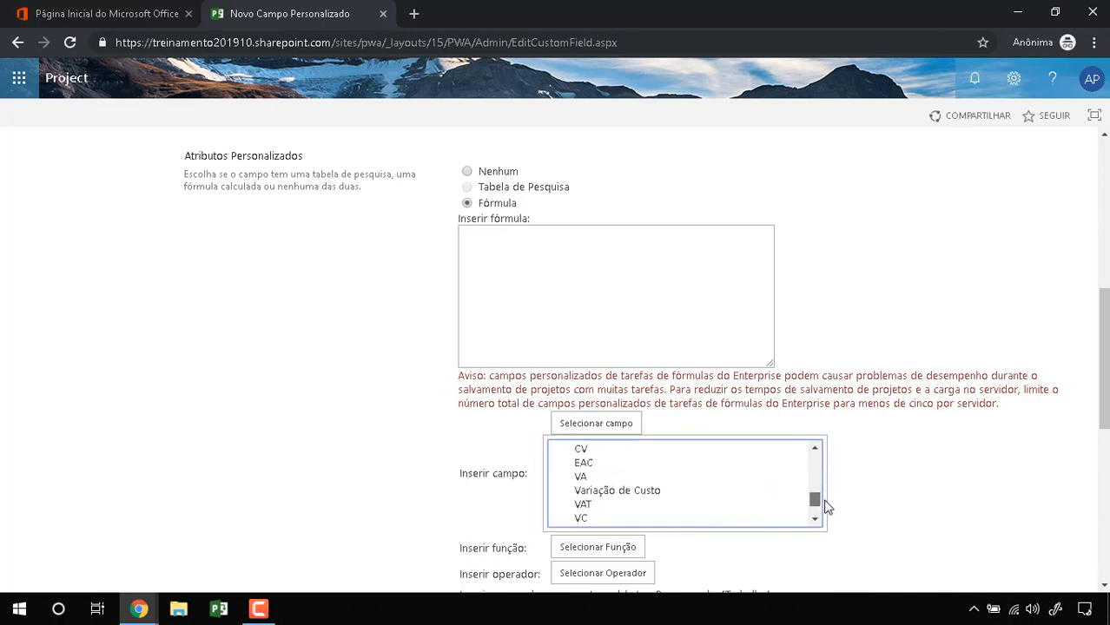
click(651, 492)
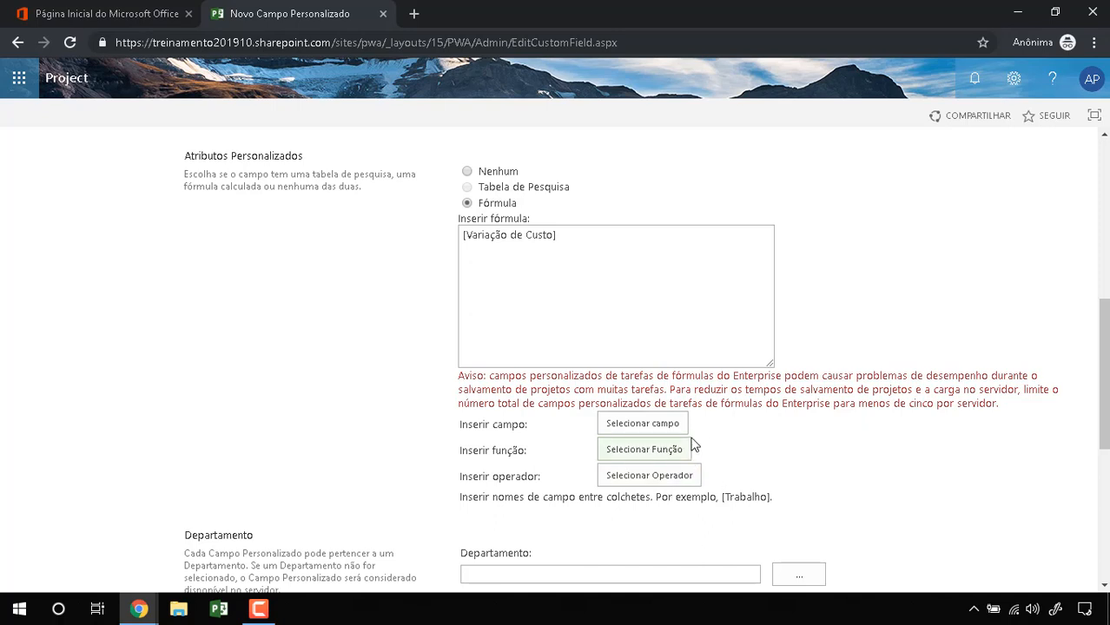
Step: Extend the formula with a division sign and the Custo da Linha de Base field as the divisor
click(634, 297)
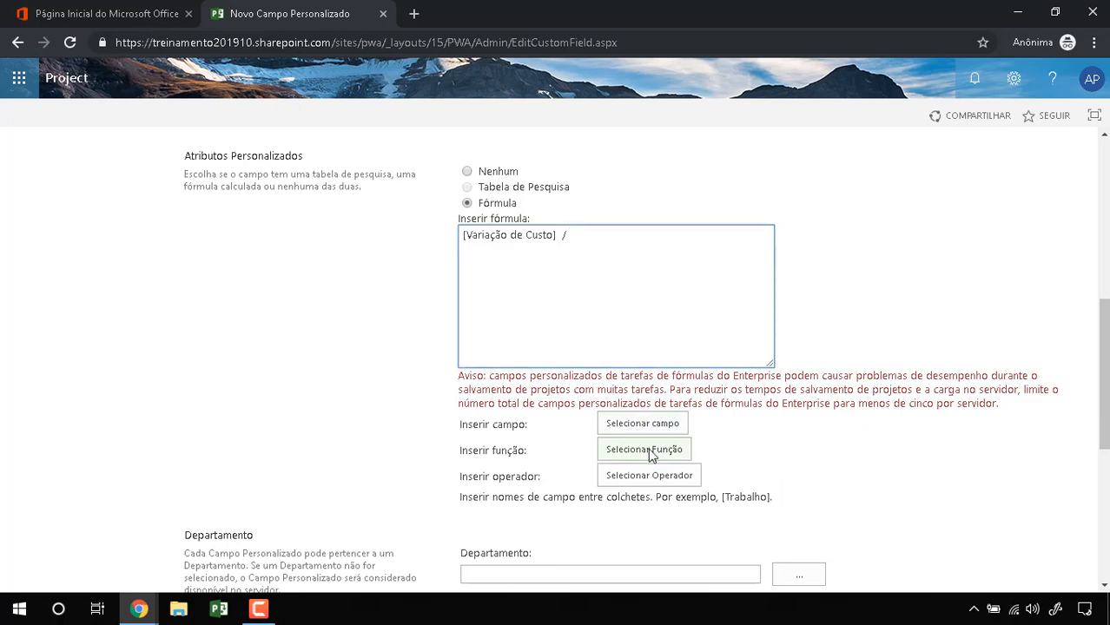
click(665, 425)
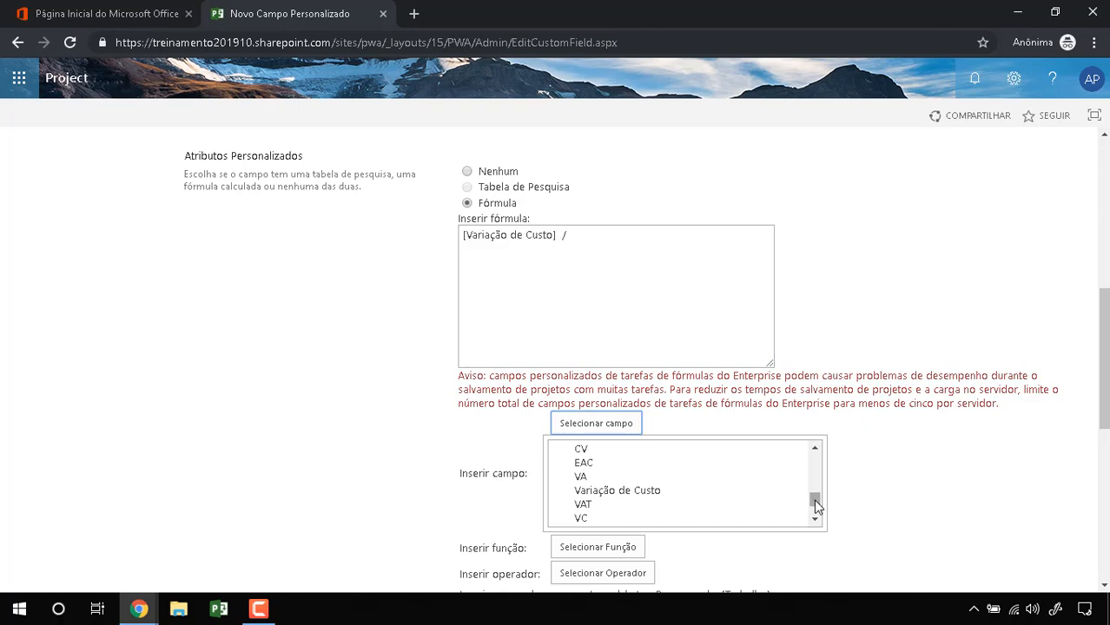
drag(815, 501, 815, 457)
click(663, 476)
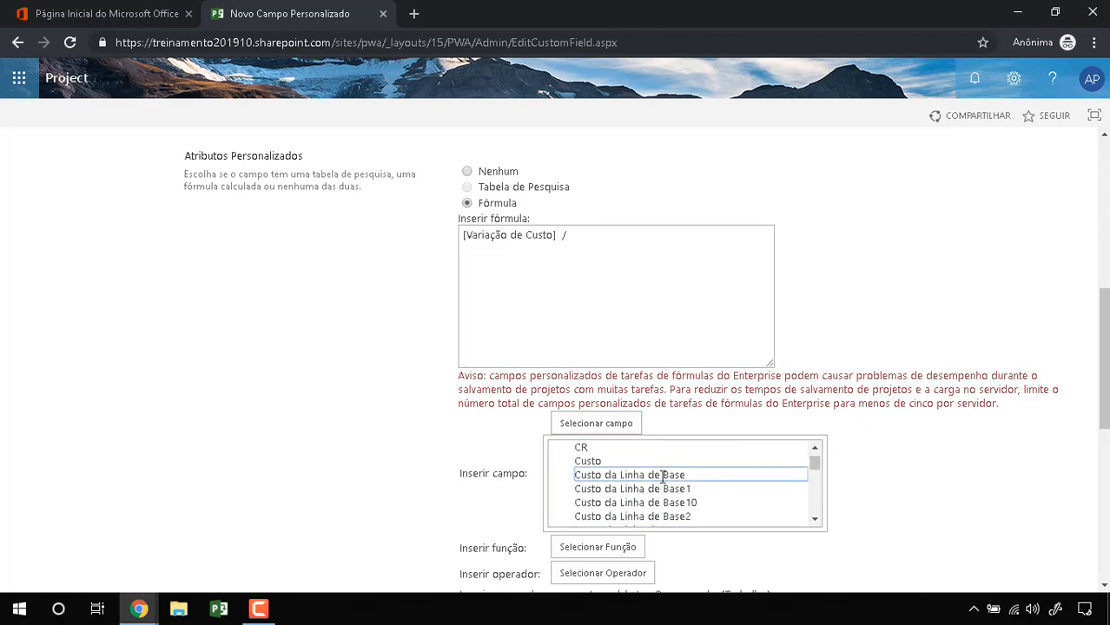
Step: Complete the cost formula as [Variação de Custo] / [Custo da Linha de Base] * 100, tidying the spaces around the division sign
click(651, 484)
click(560, 237)
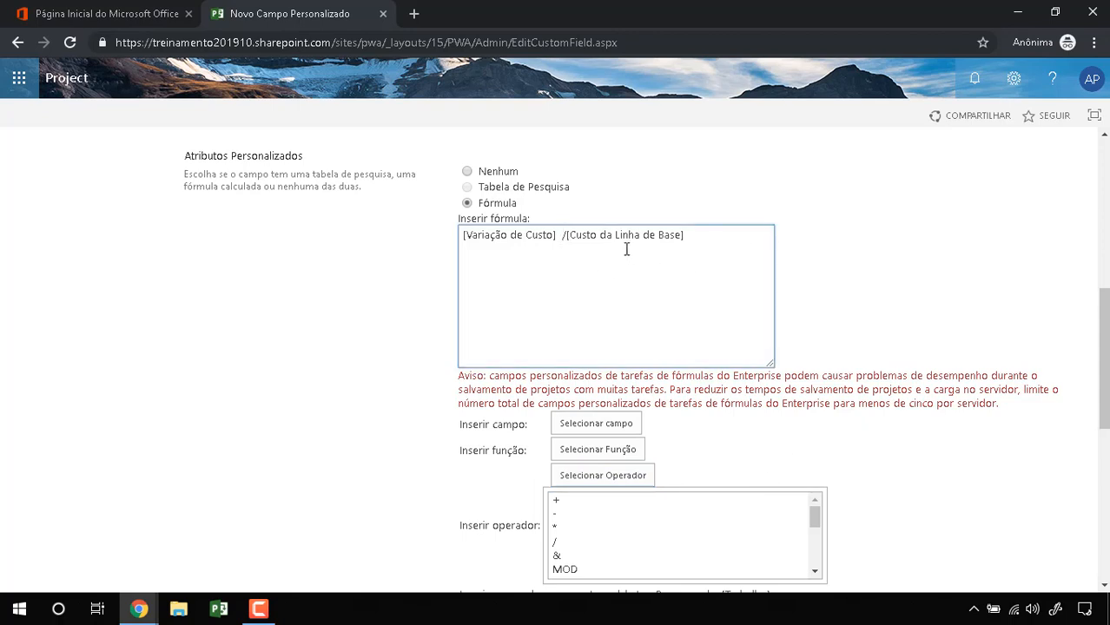
key(BackSpace)
key(BackSpace)
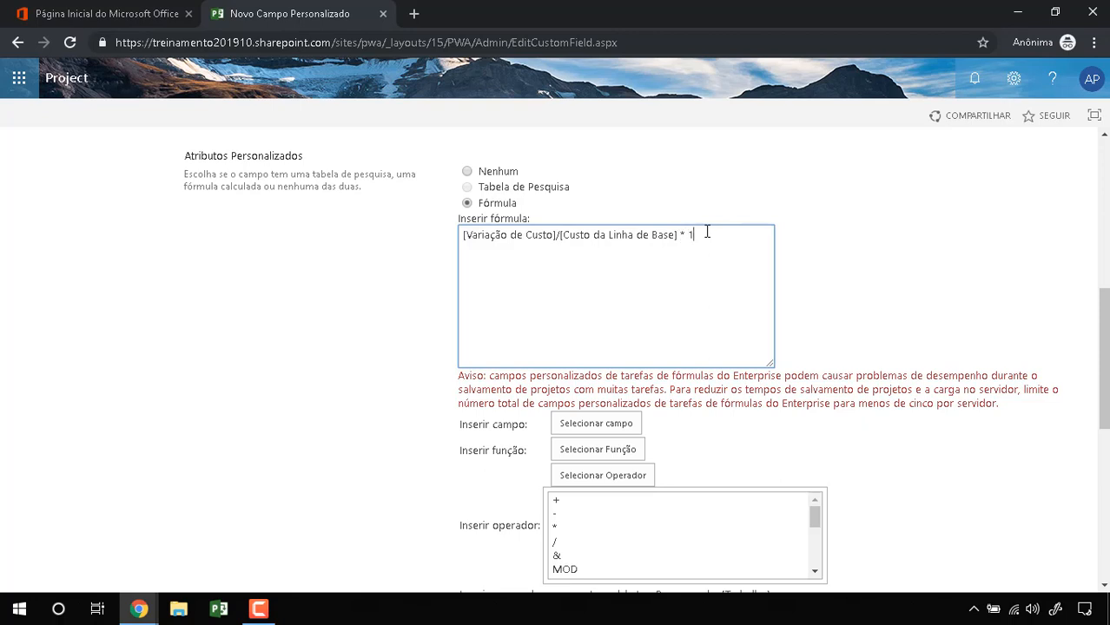
click(562, 240)
key(Right)
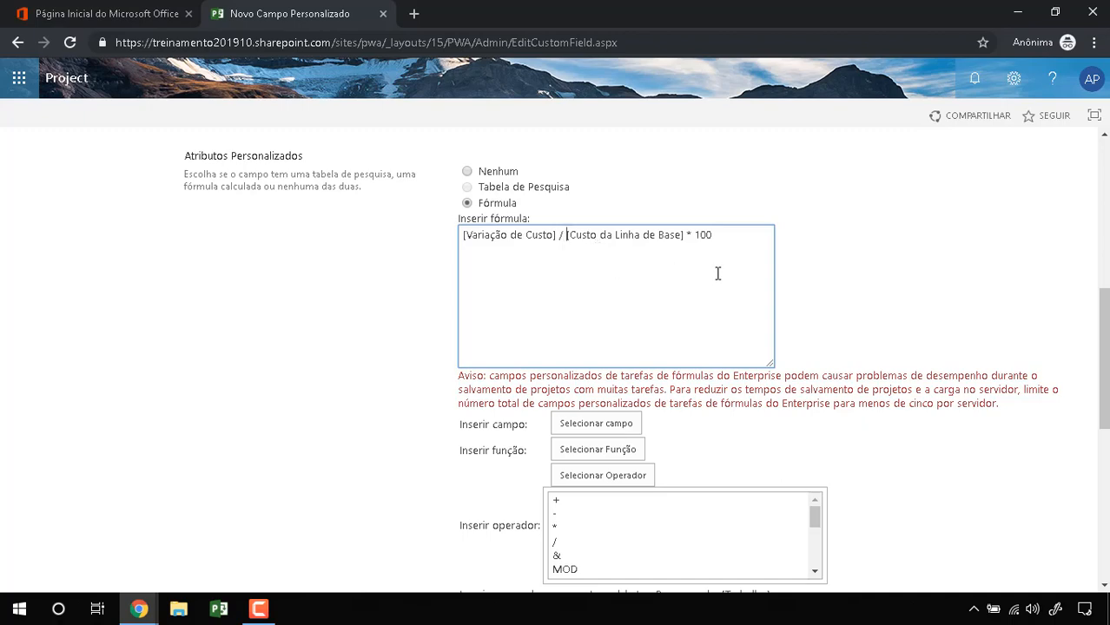
scroll(735, 358, down, 3)
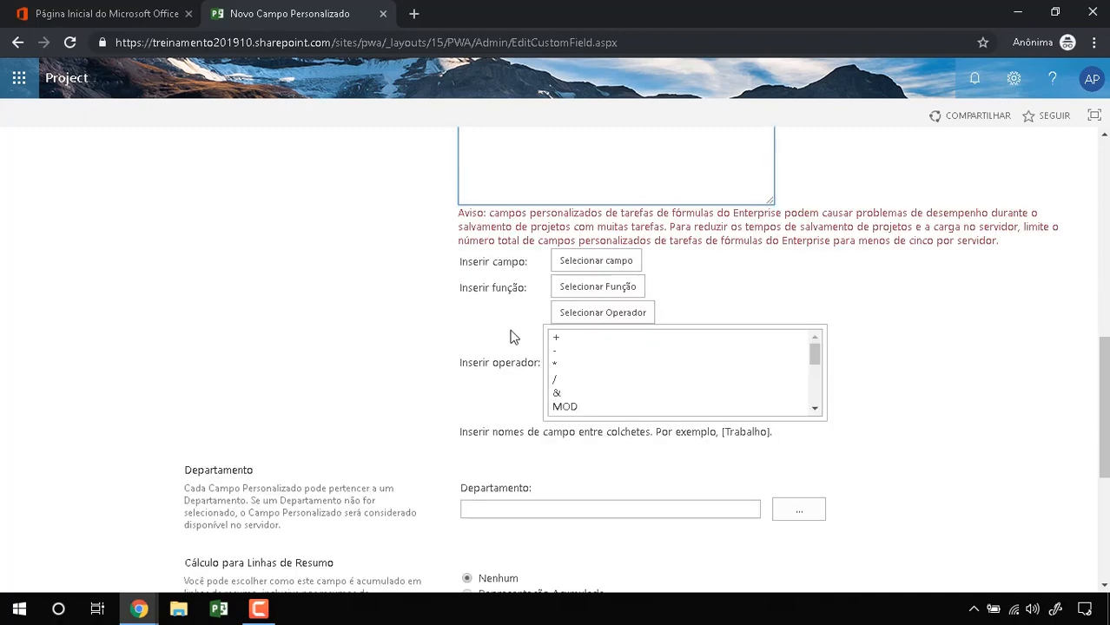
scroll(507, 332, down, 3)
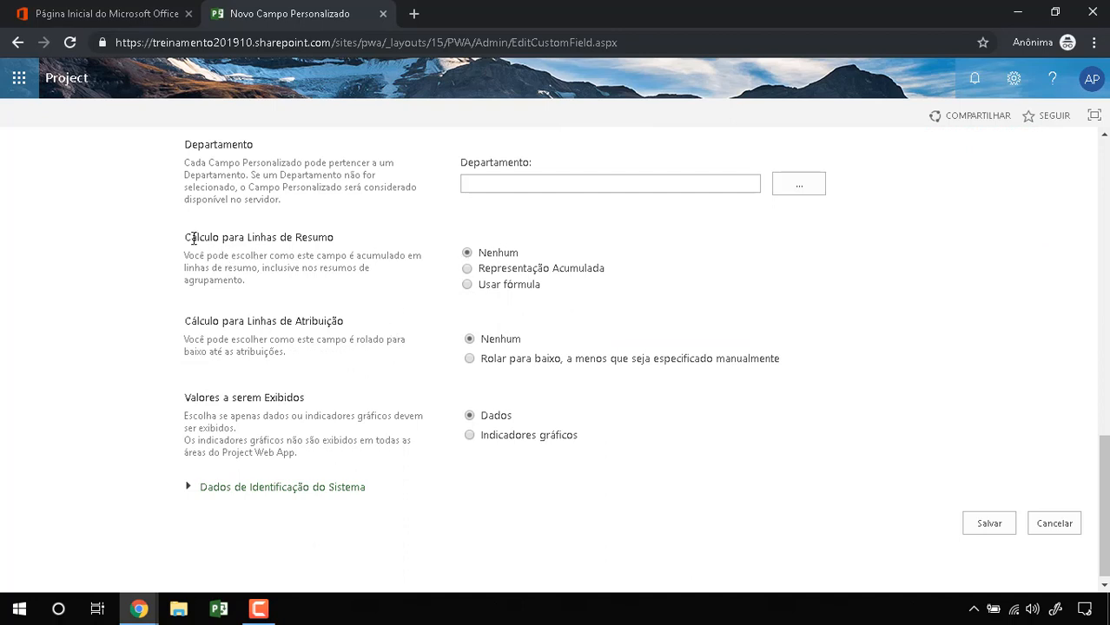
drag(190, 237, 340, 242)
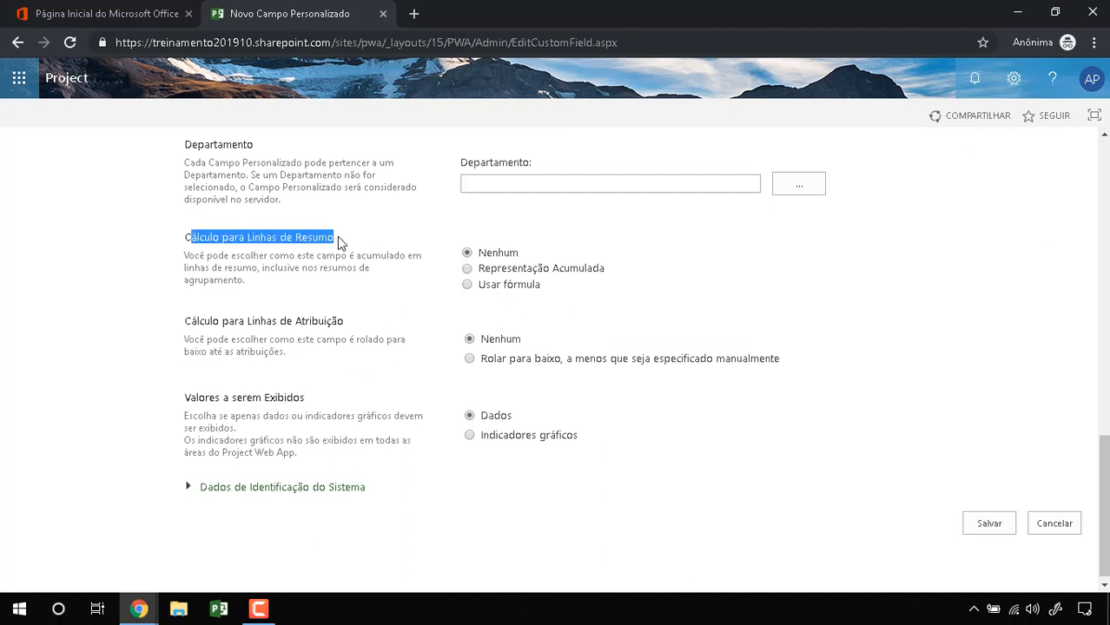
click(468, 271)
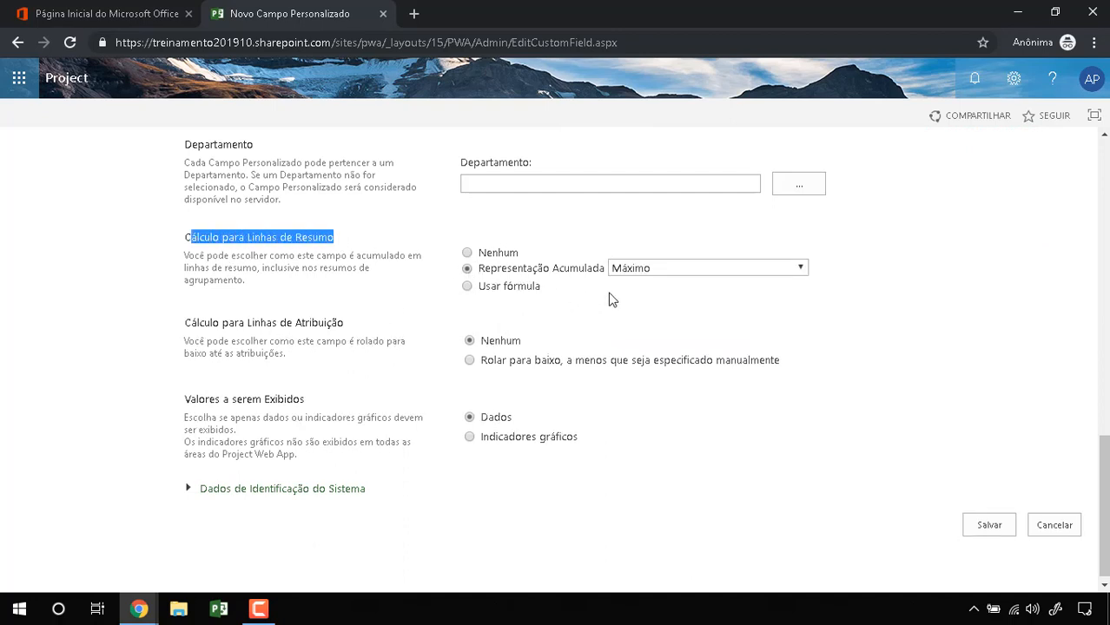
click(667, 276)
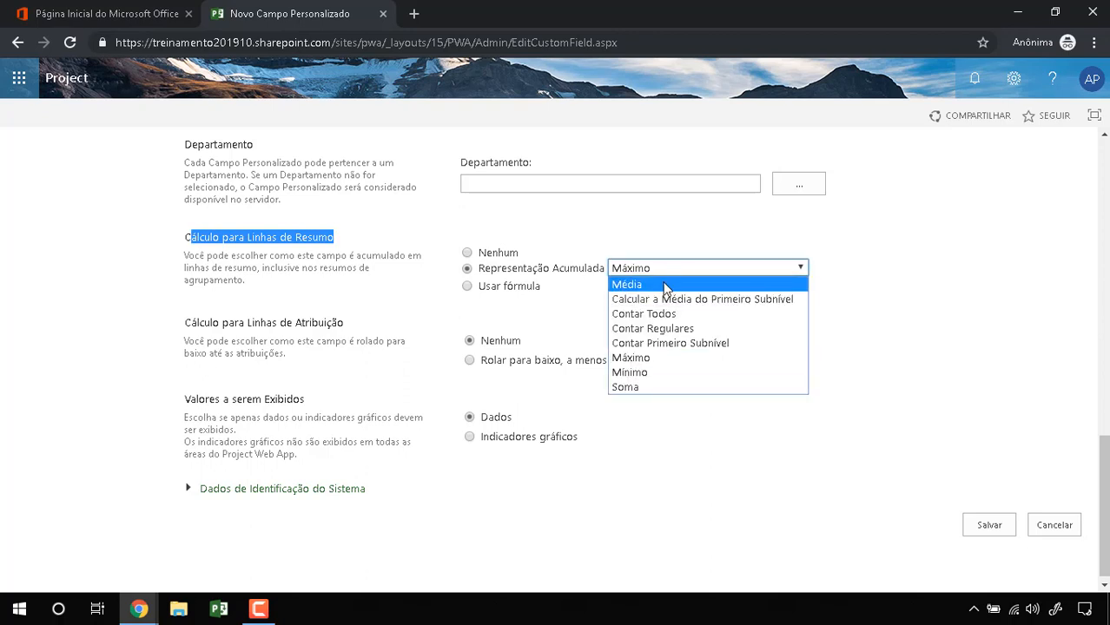
click(468, 255)
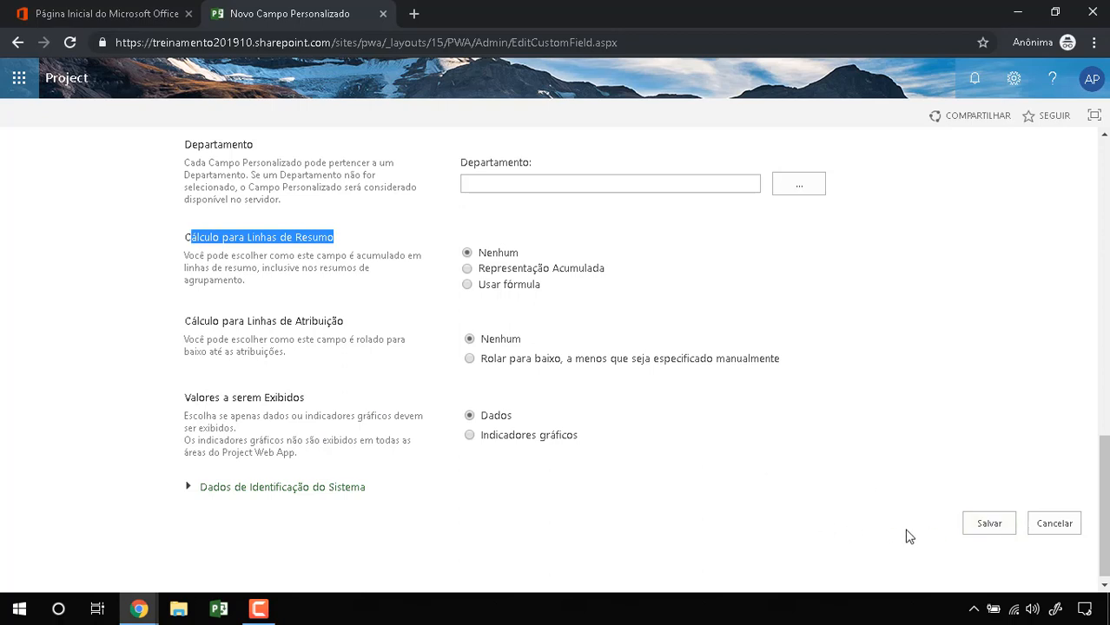
Step: Save the cost deviation custom field and look through the list of enterprise custom fields
click(983, 531)
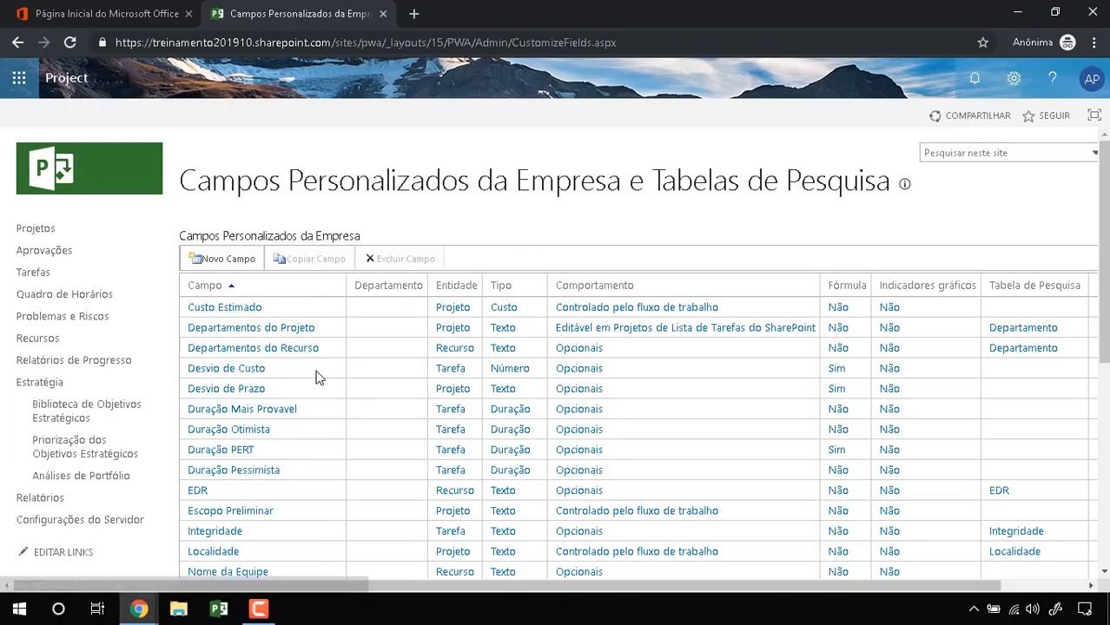
scroll(291, 356, down, 3)
scroll(291, 356, down, 1)
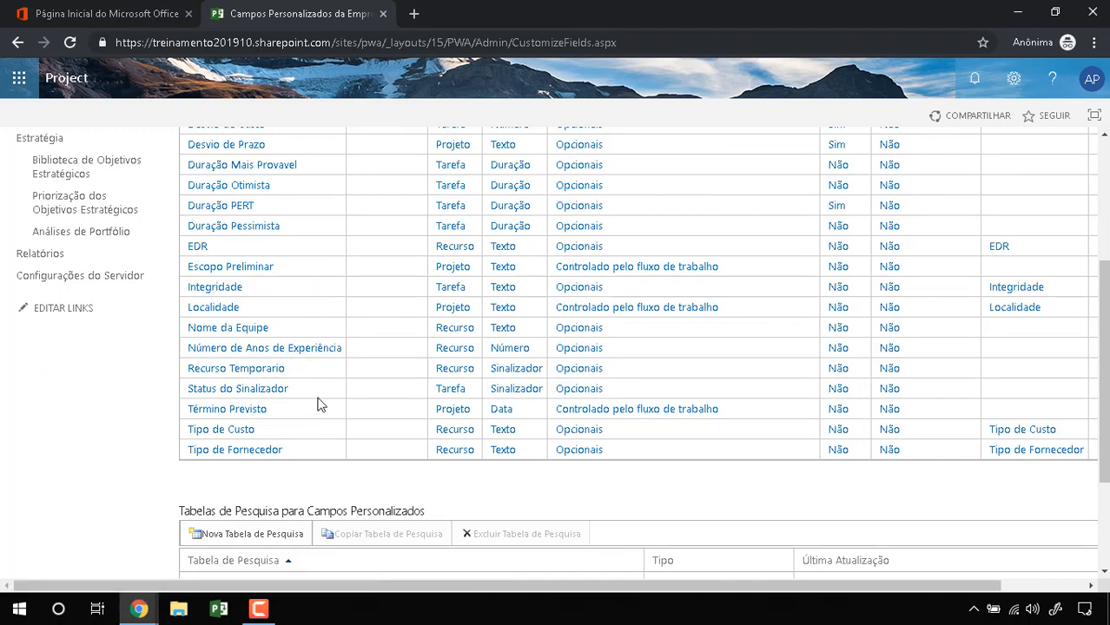
scroll(320, 406, up, 2)
scroll(317, 400, down, 1)
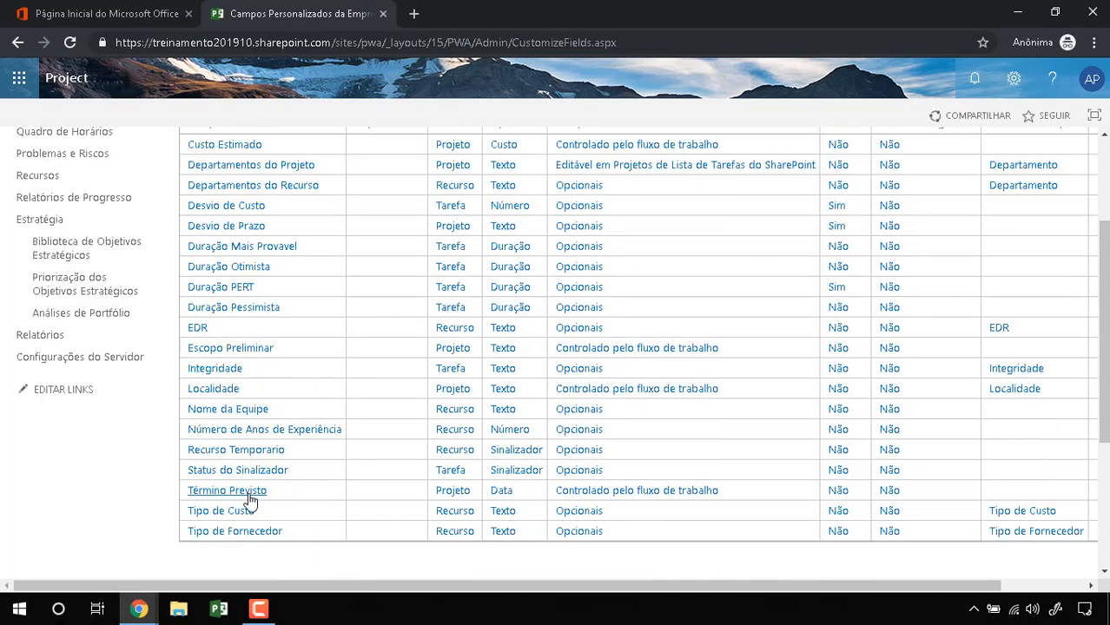
scroll(256, 392, up, 2)
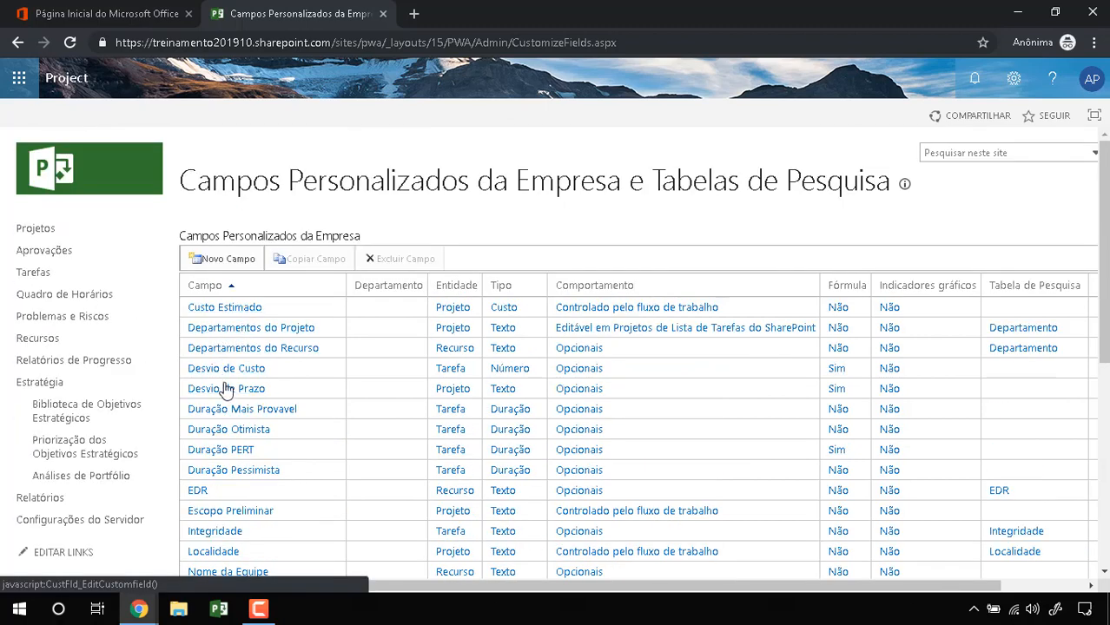
Step: Rename the Desvio de Custo custom field to "0 Desvio de Custo" and save it
click(276, 374)
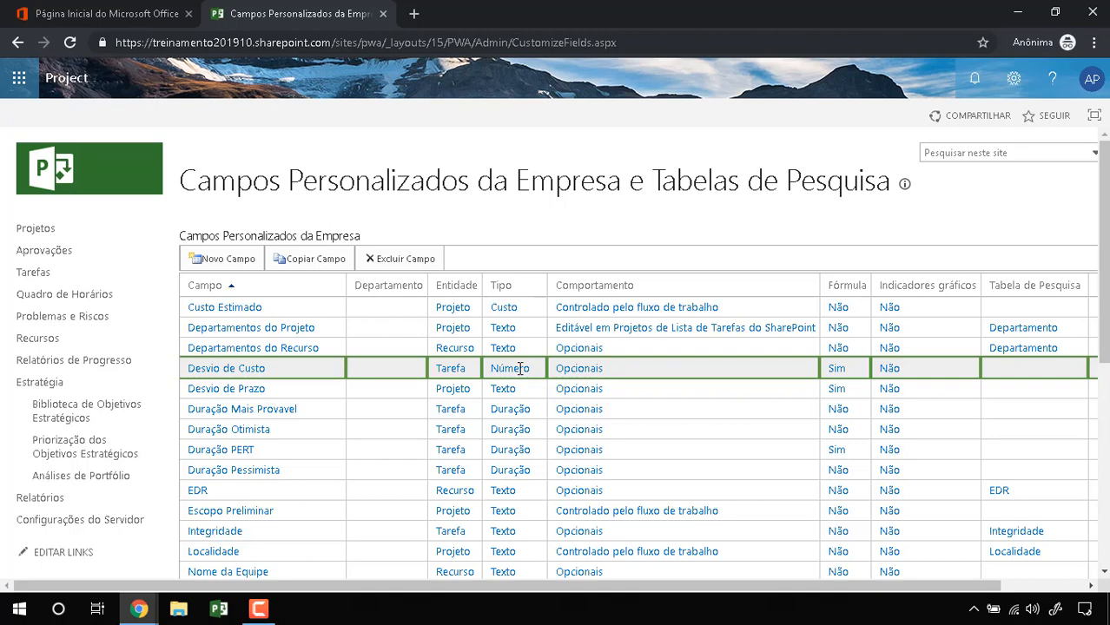
click(249, 376)
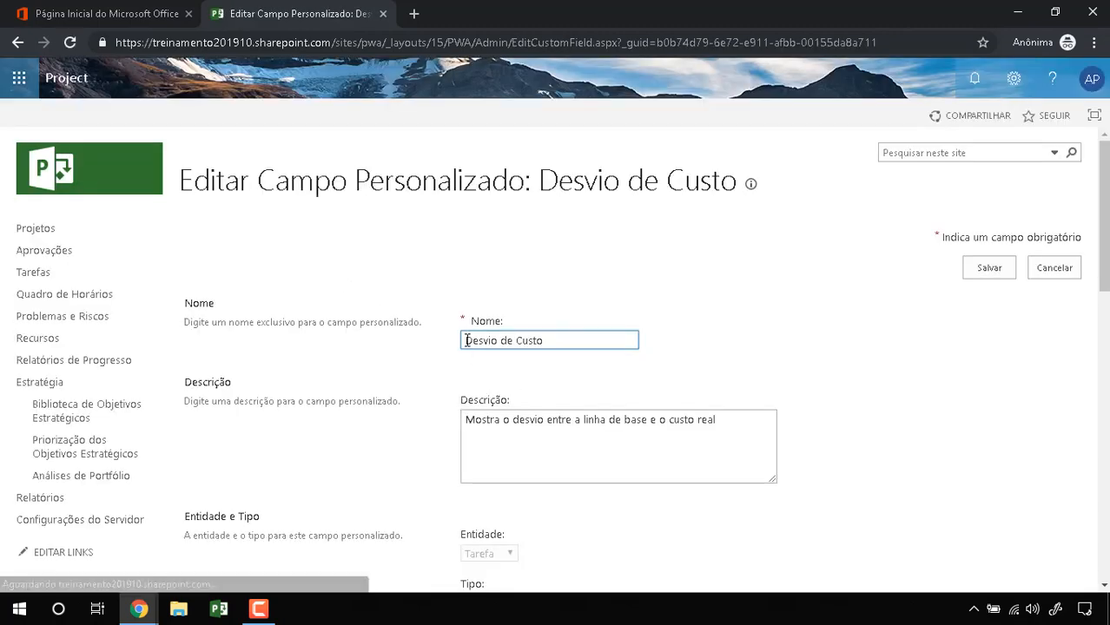
click(466, 341)
text(0)
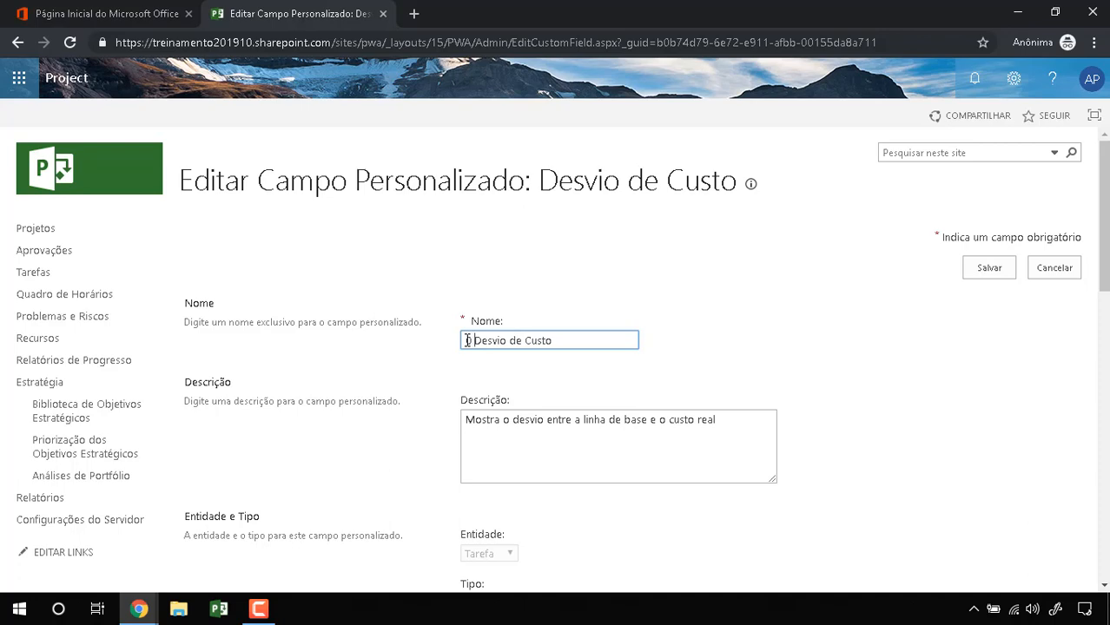
click(991, 271)
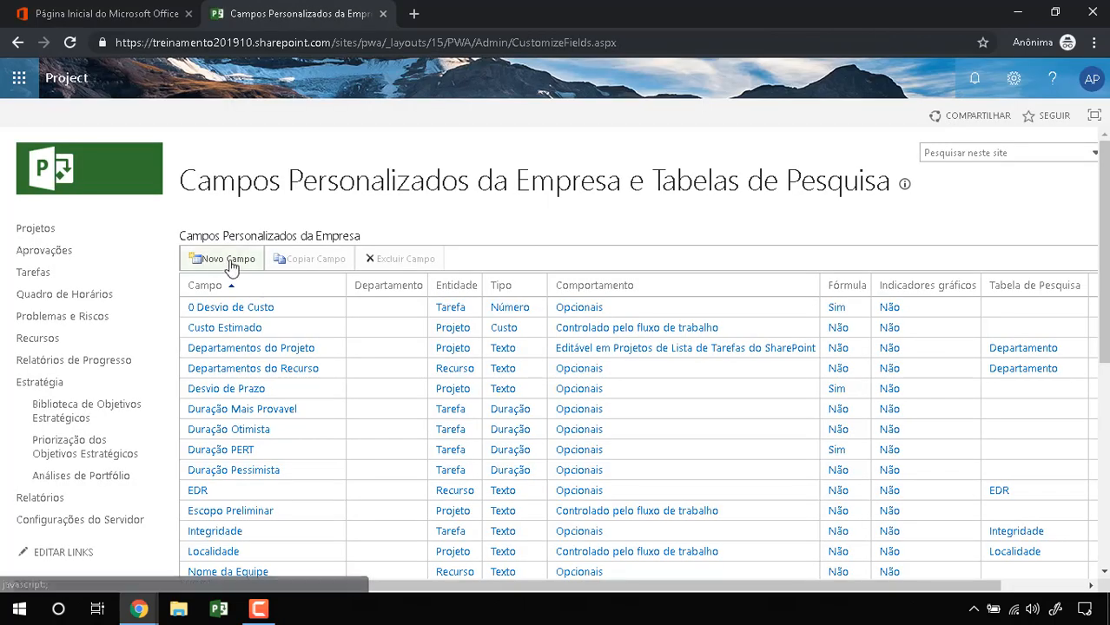
Step: Create a custom field named "0 Desvio de Prazo" with the description "Mostra o desvio de cronograma entre linha de base e real."
click(227, 263)
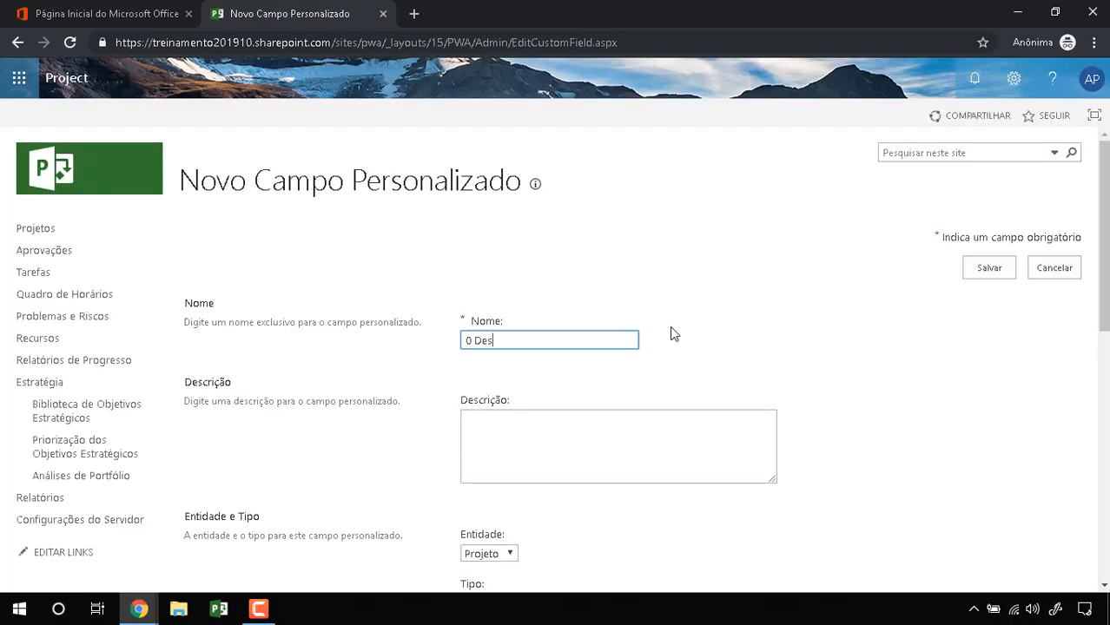
text(0 Desvio de Prazo)
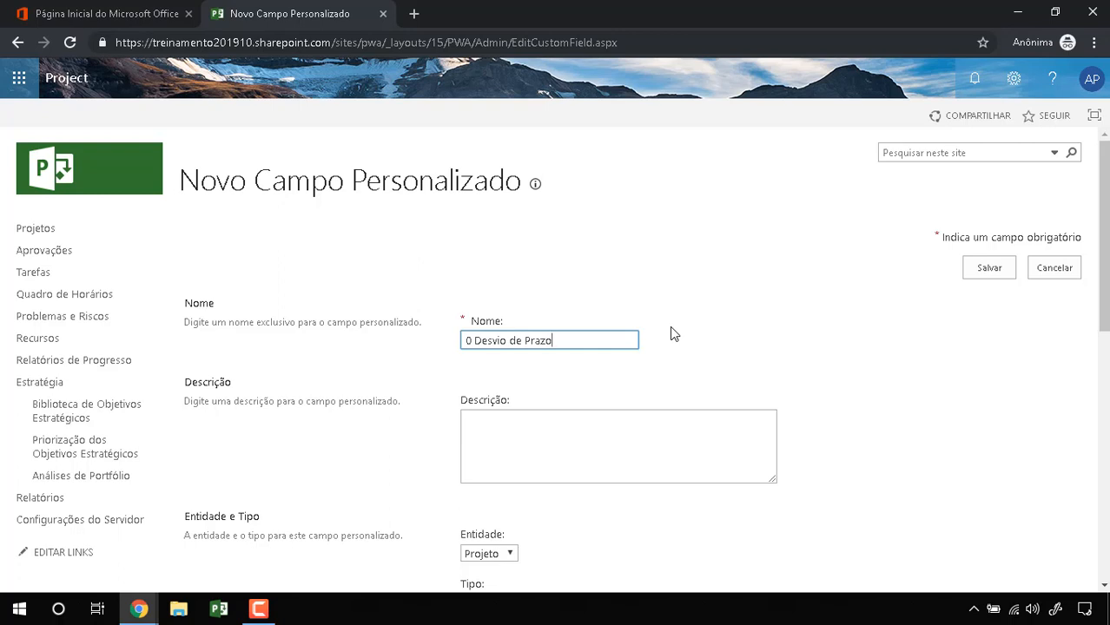
key(Tab)
text(Mostra o des)
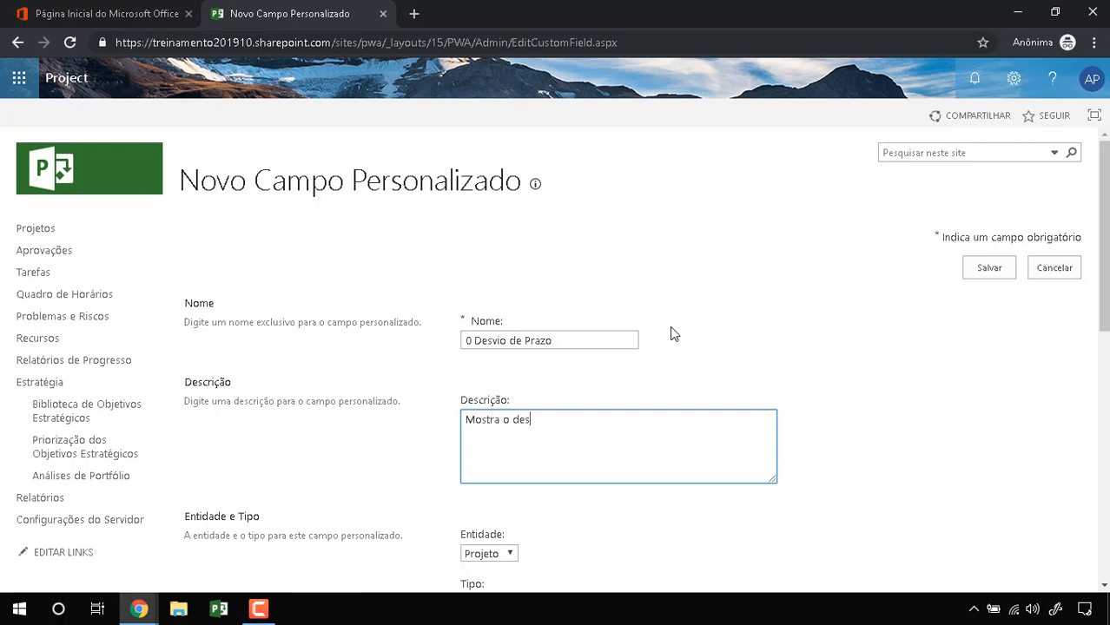
text(vio de cronograma entre linha)
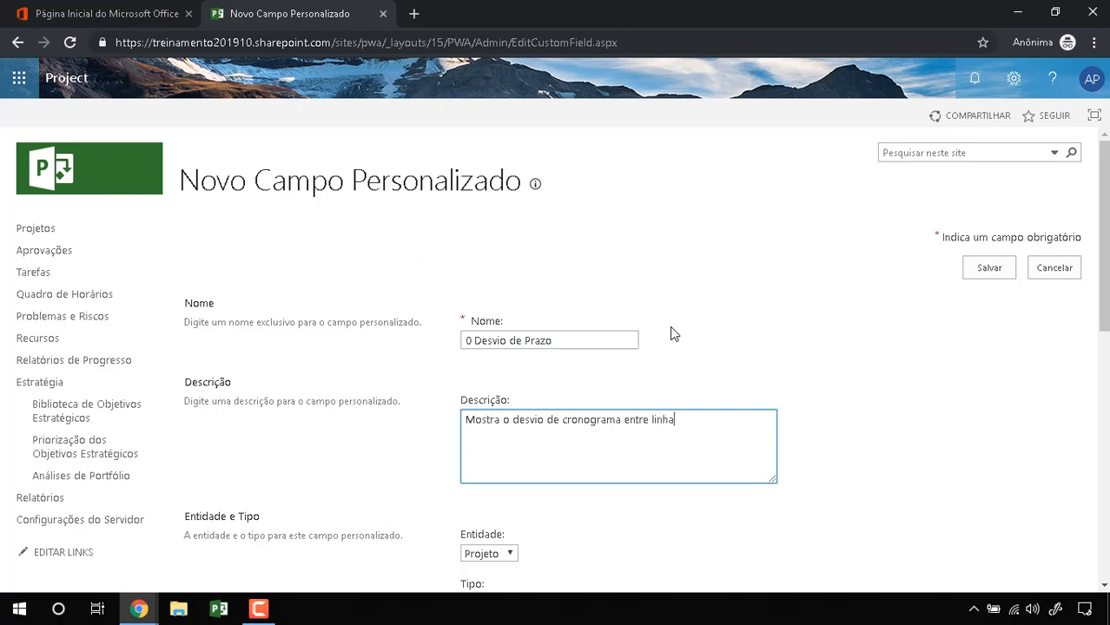
text( de base e real.)
Step: Set the schedule deviation field's entity to Tarefa and type to Número, with Fórmula as its custom attribute
scroll(575, 345, down, 2)
scroll(580, 346, down, 1)
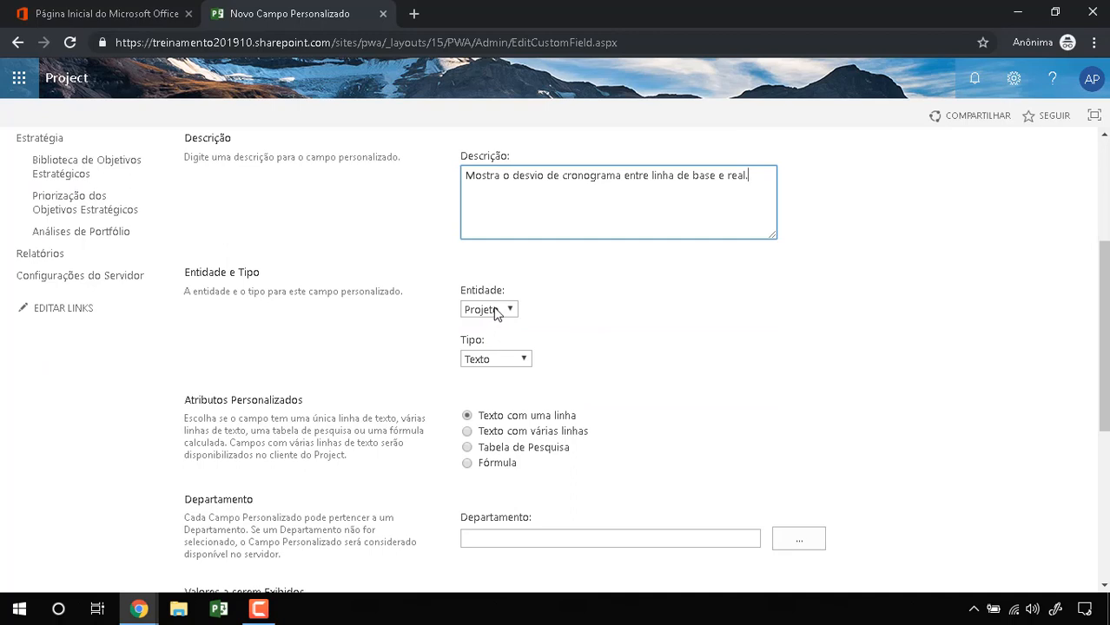
click(503, 309)
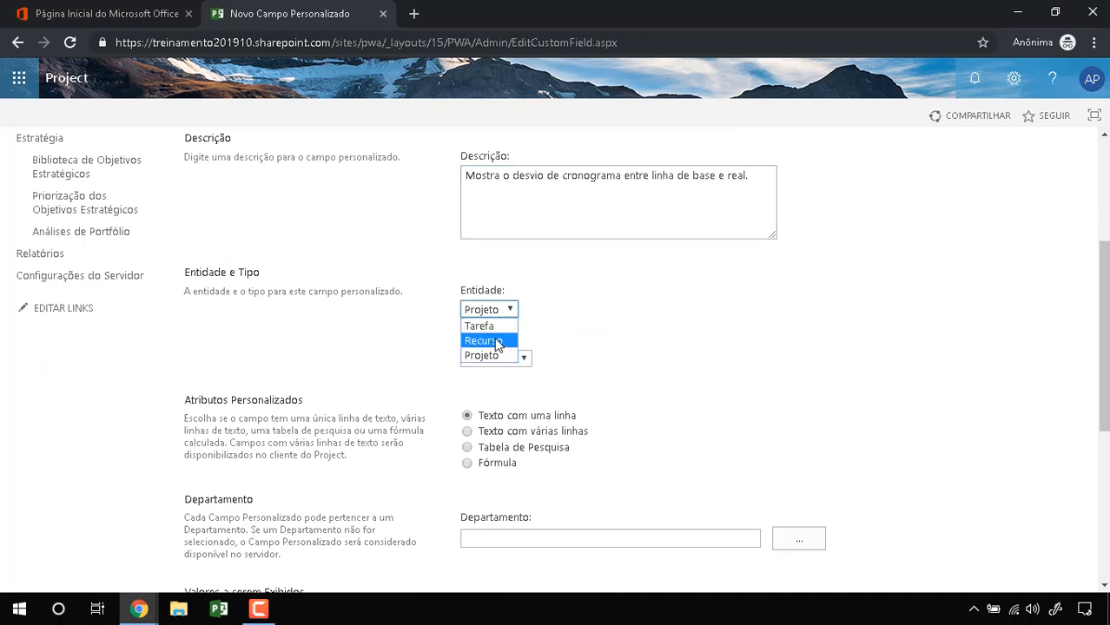
click(499, 326)
click(500, 361)
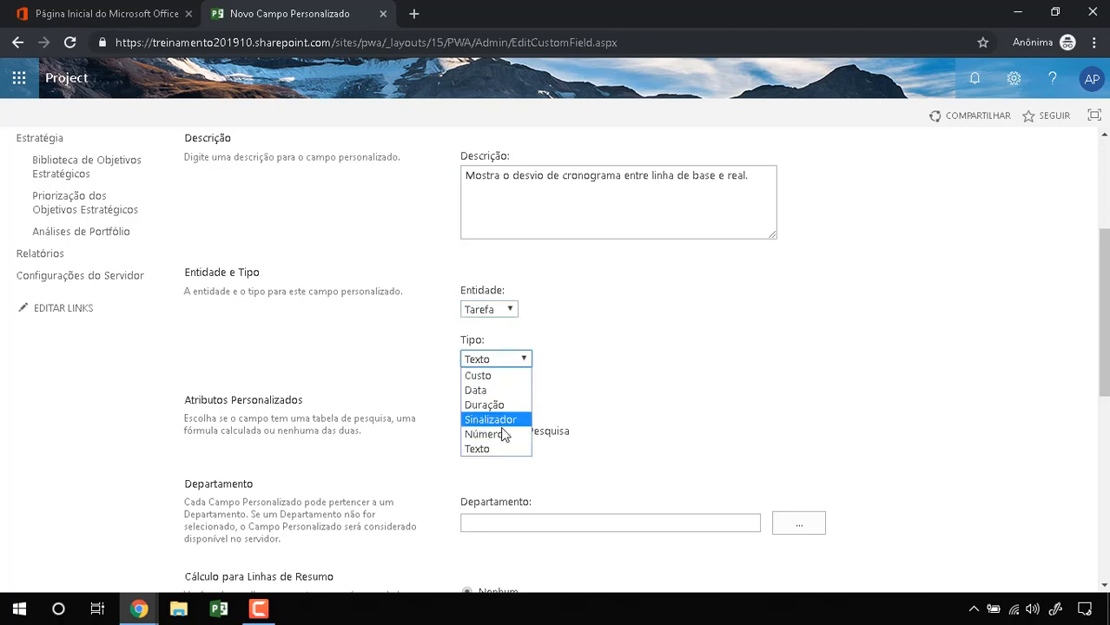
click(502, 434)
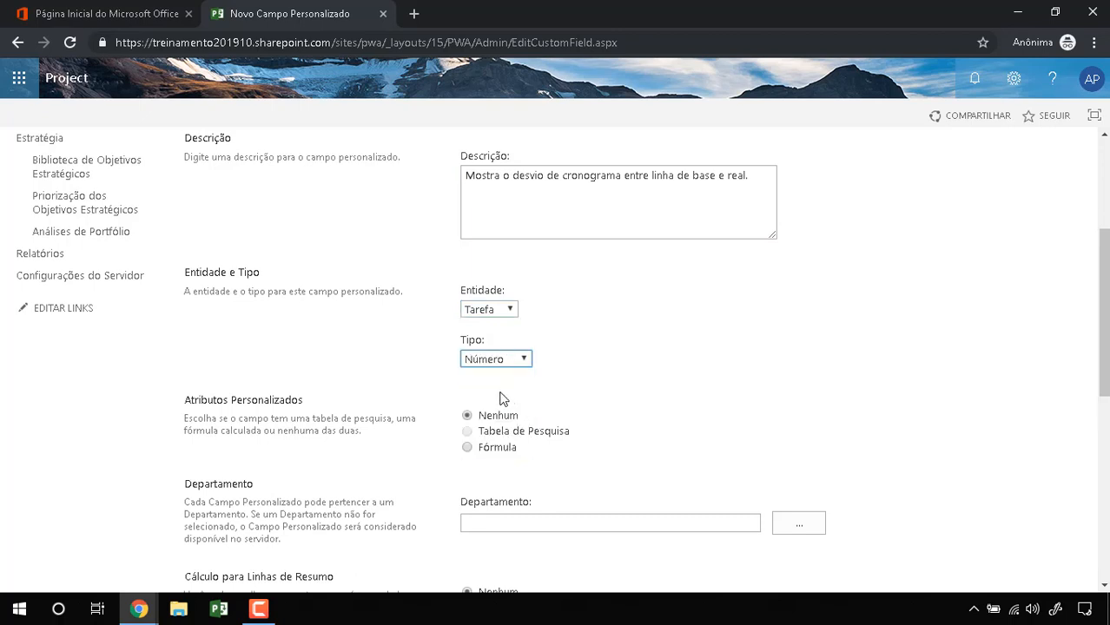
scroll(500, 398, down, 1)
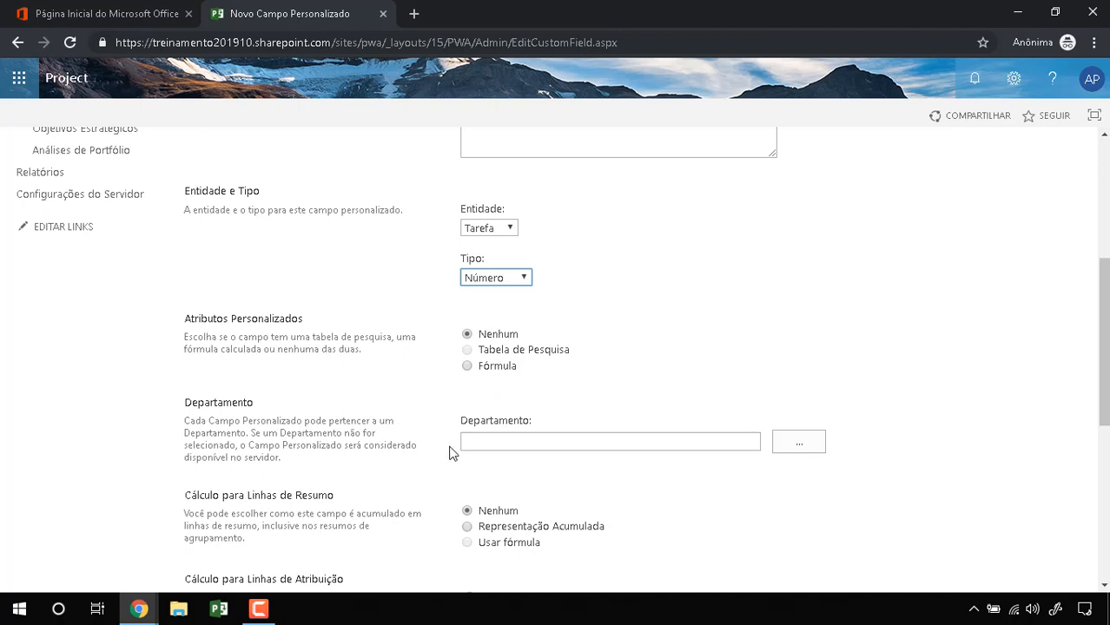
click(467, 367)
Step: Insert the Variação do Término field from the Duração category into the schedule deviation formula
click(504, 405)
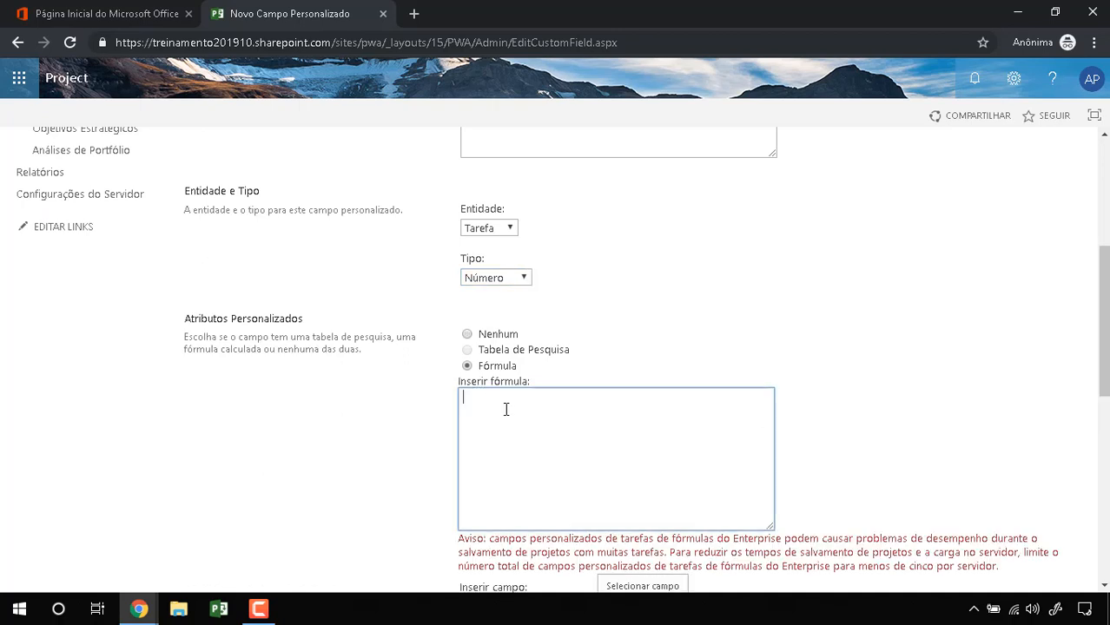
scroll(451, 445, down, 1)
scroll(426, 437, down, 1)
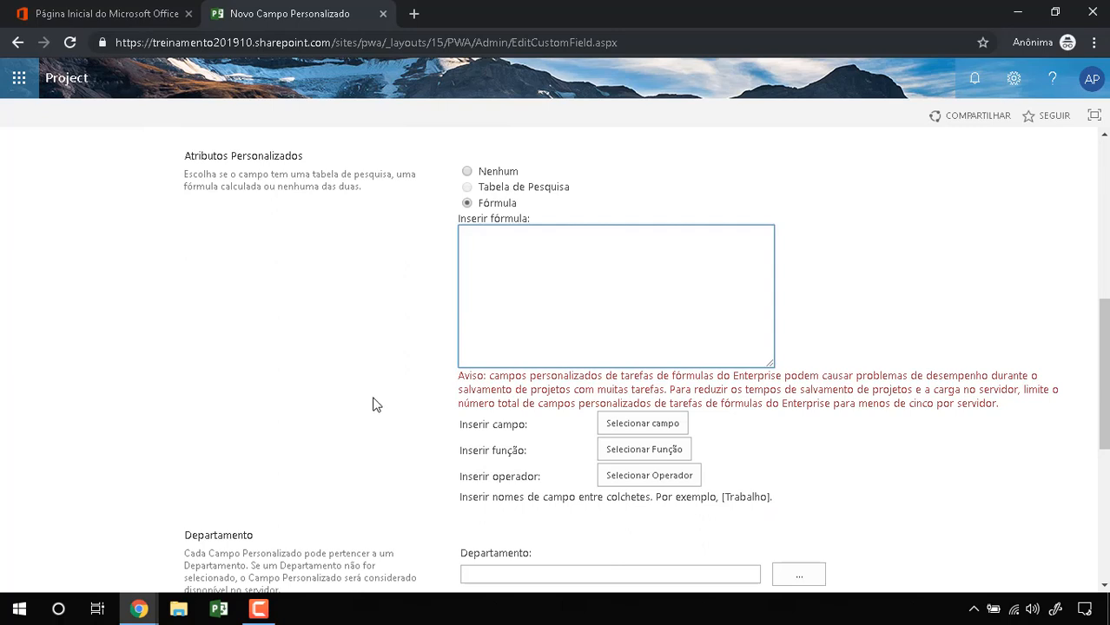
scroll(360, 356, down, 1)
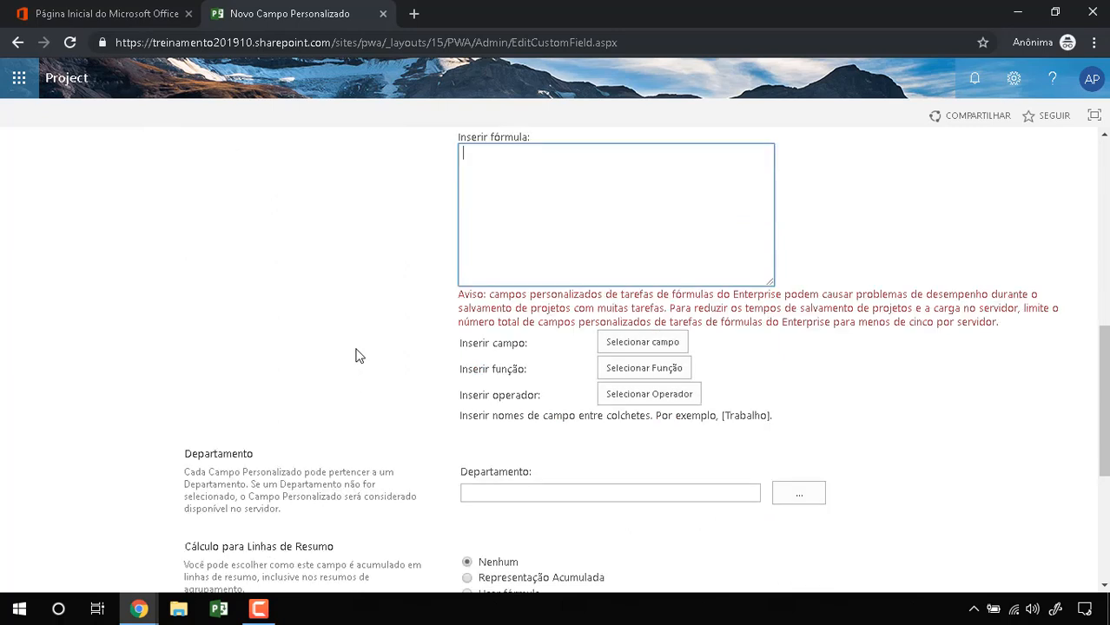
click(651, 350)
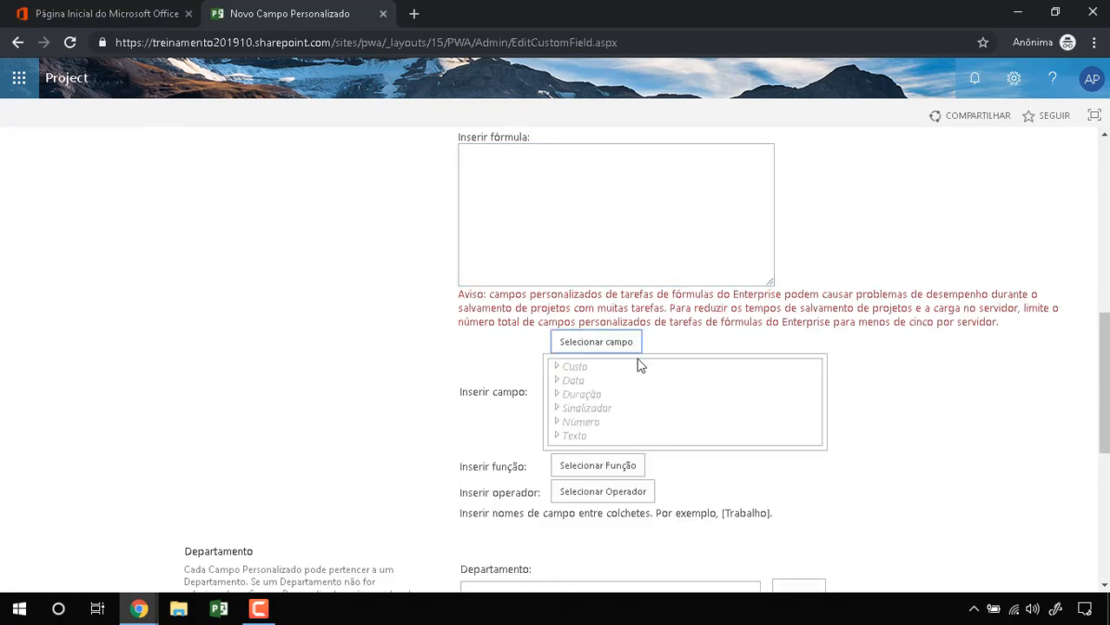
click(557, 395)
scroll(814, 424, down, 1)
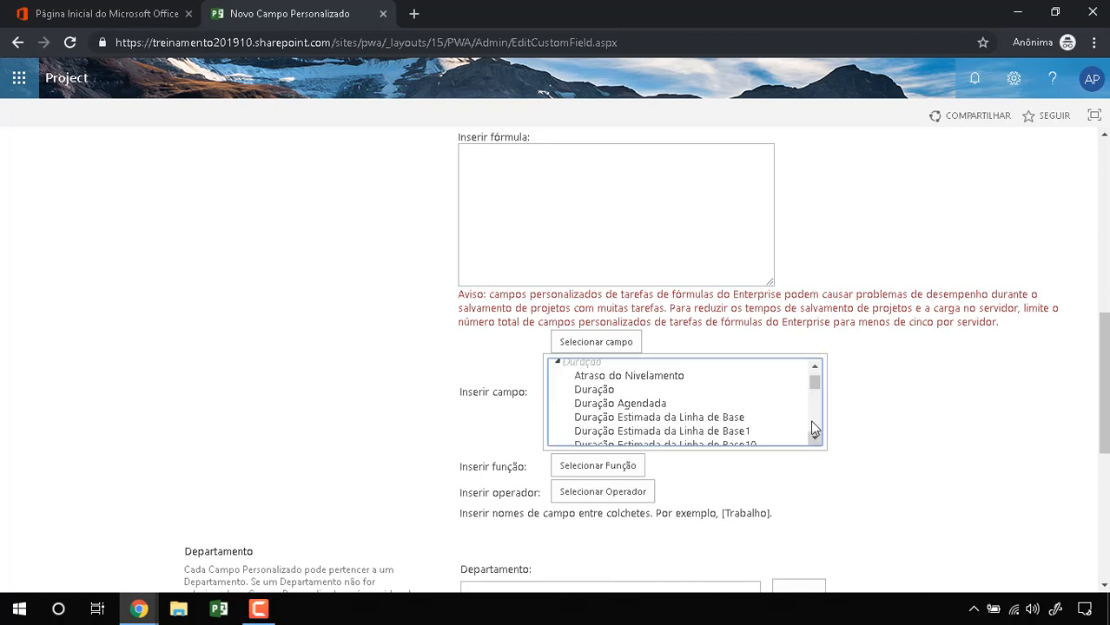
drag(814, 381, 823, 428)
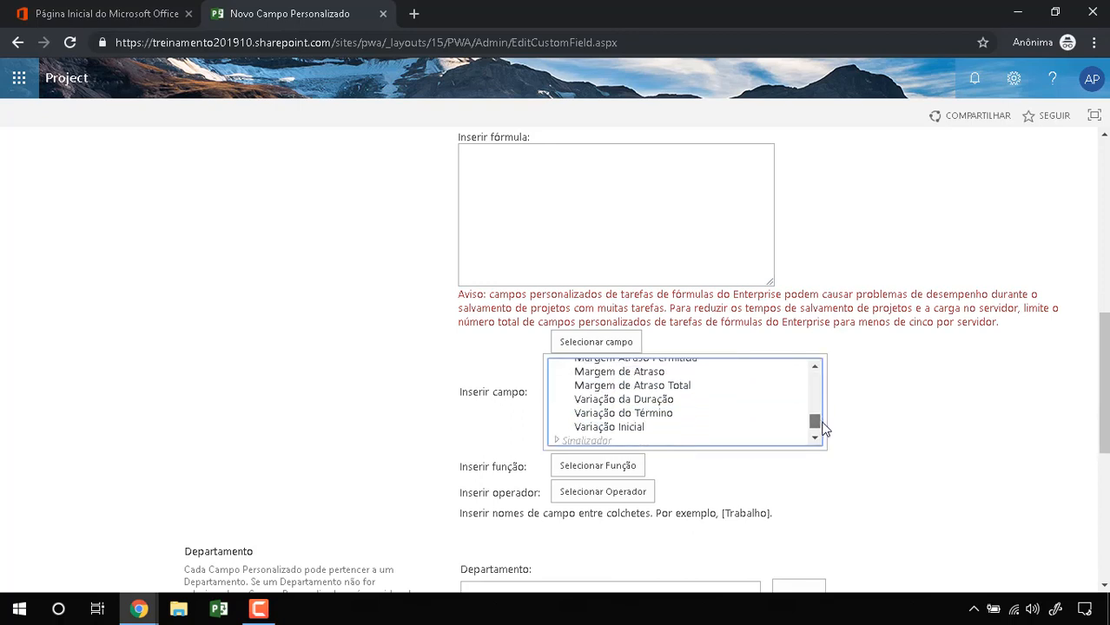
click(652, 413)
Step: Append a division sign and the Duração linha de base field as the divisor to the schedule deviation formula
click(585, 186)
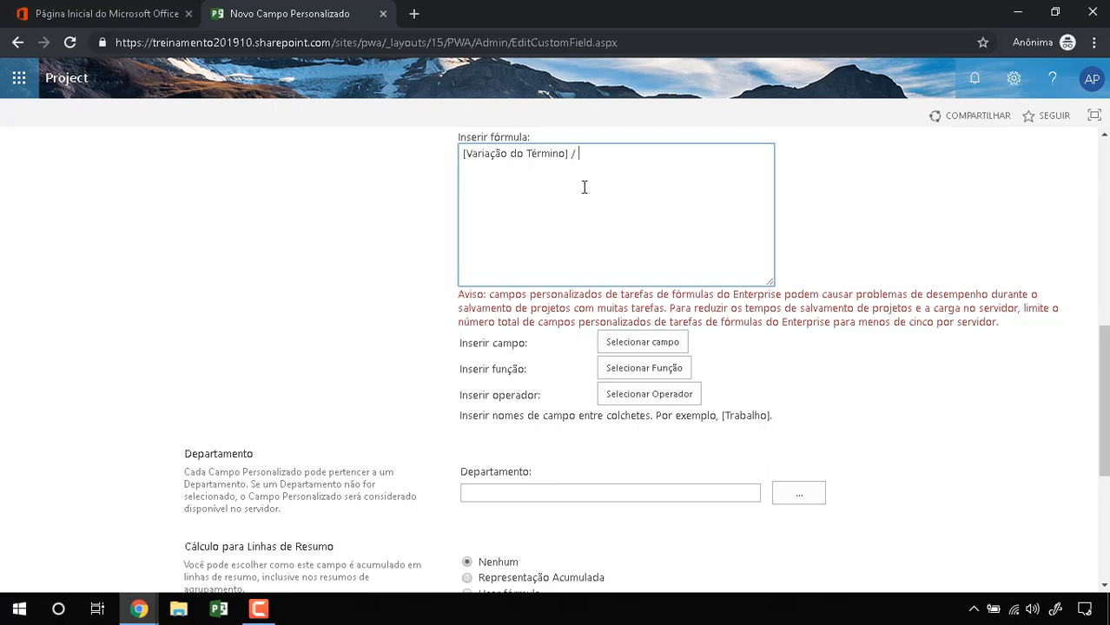
click(651, 343)
drag(817, 421, 819, 401)
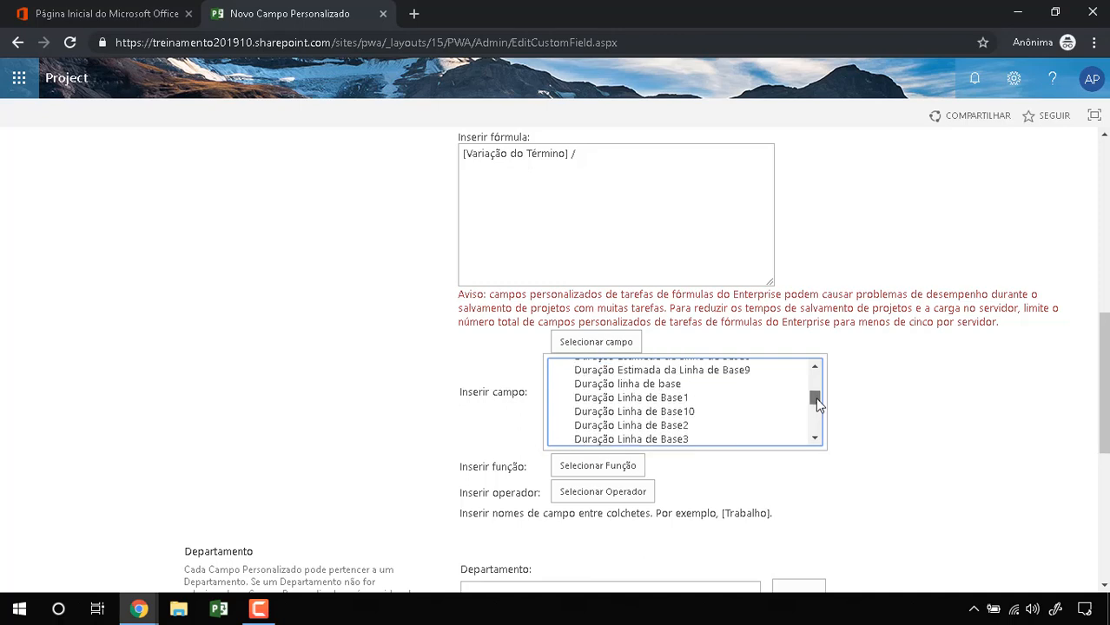
scroll(764, 407, up, 2)
click(657, 418)
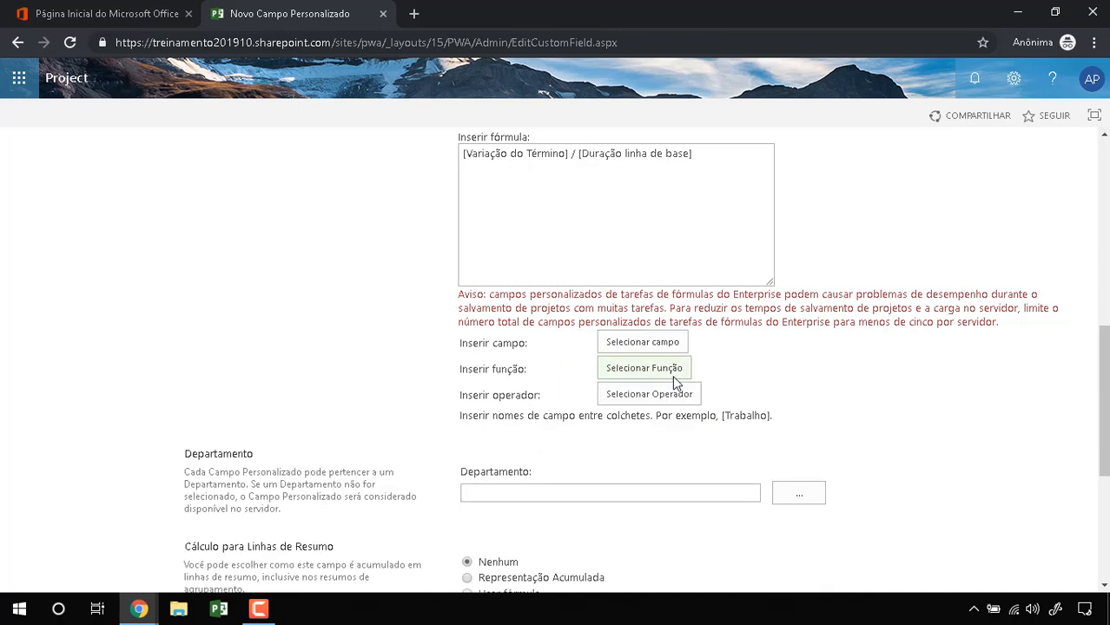
Step: Complete the schedule deviation formula by multiplying the quotient by 100
click(727, 175)
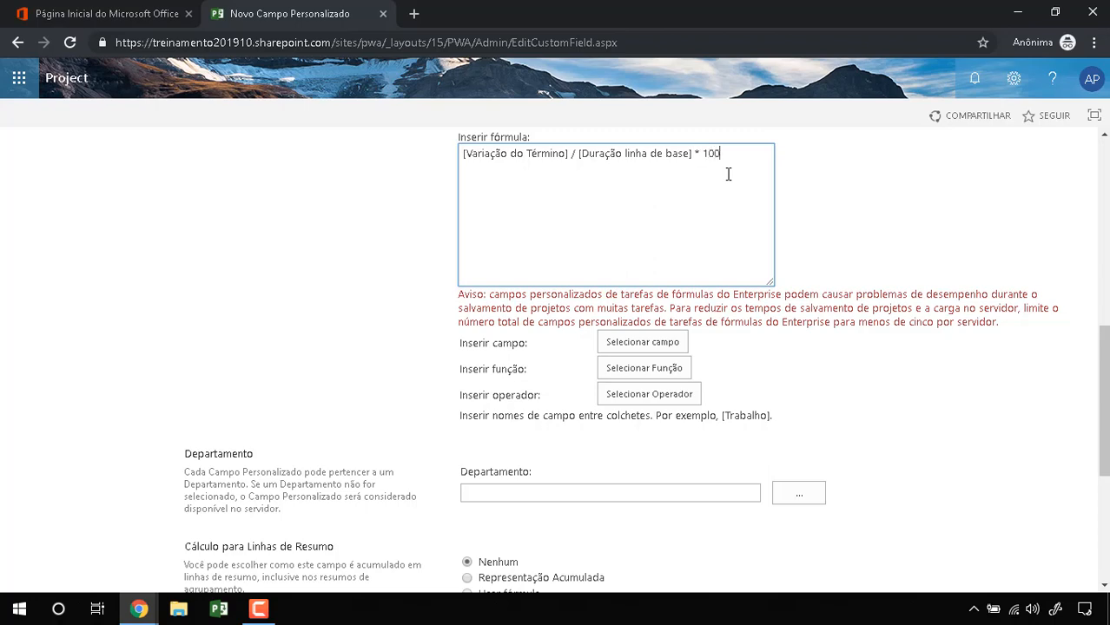
scroll(765, 356, down, 4)
scroll(720, 371, up, 2)
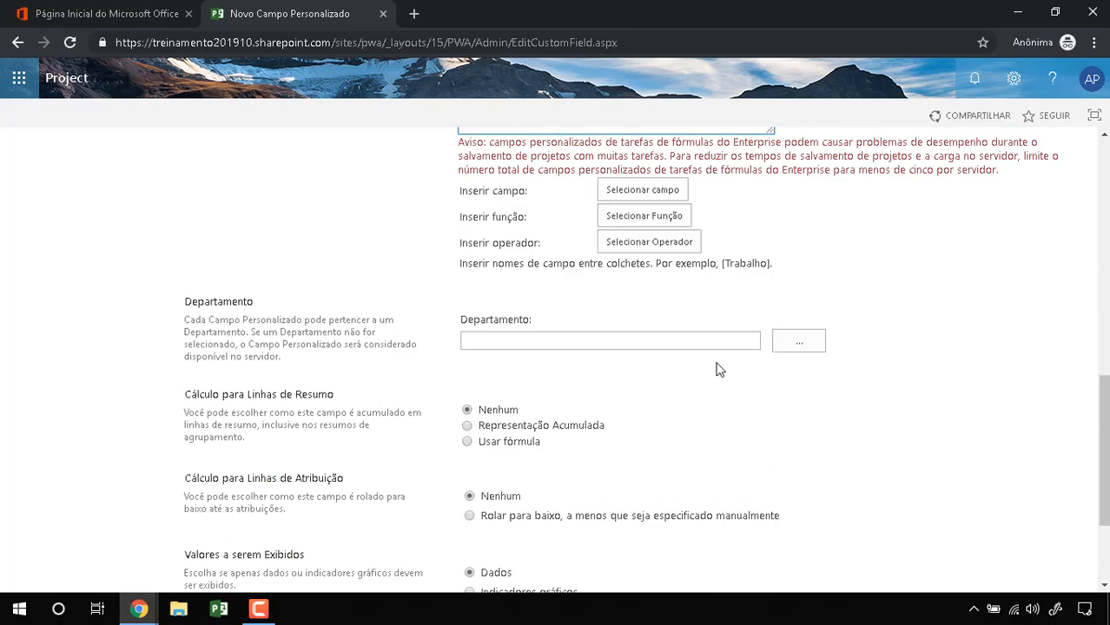
Step: Review the schedule deviation field's name, description, entity, type and formula
scroll(720, 371, up, 5)
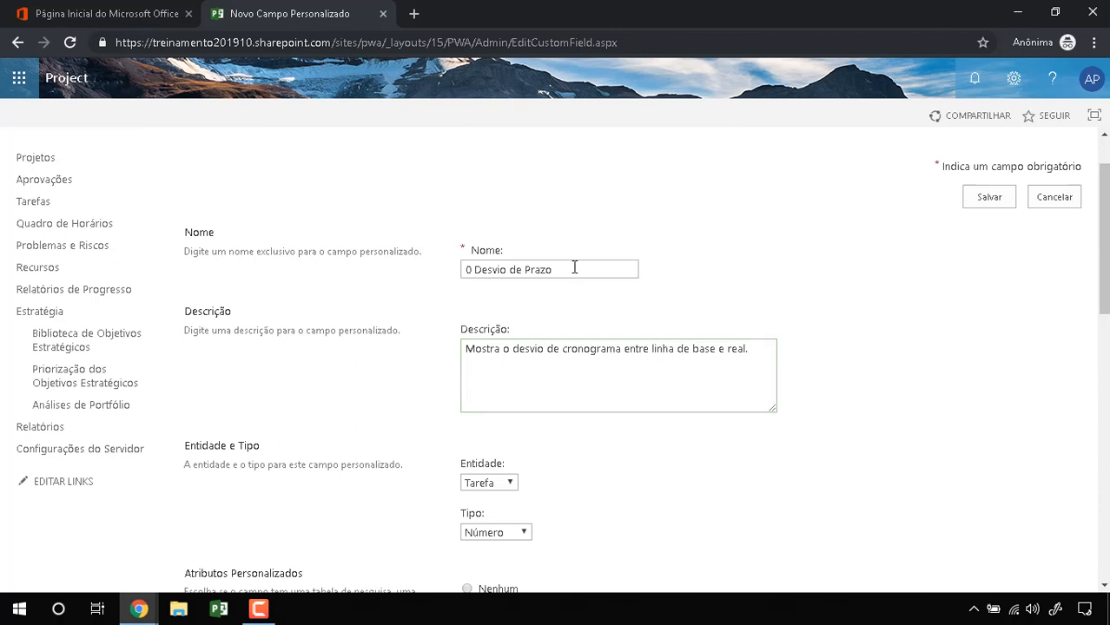
click(574, 268)
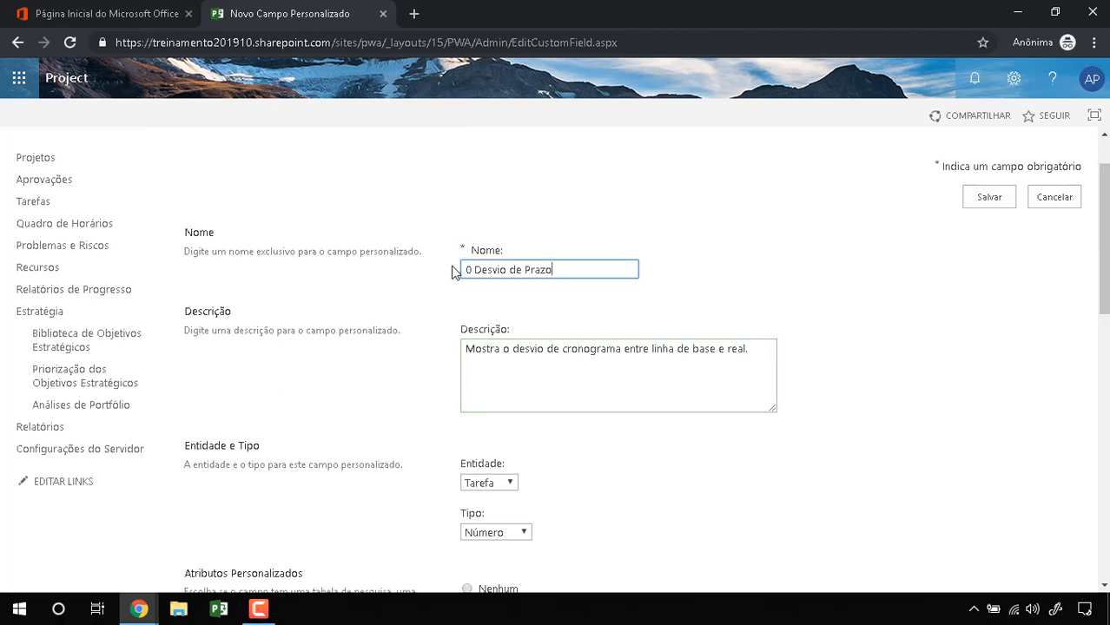
click(514, 354)
scroll(518, 368, down, 1)
scroll(529, 365, down, 1)
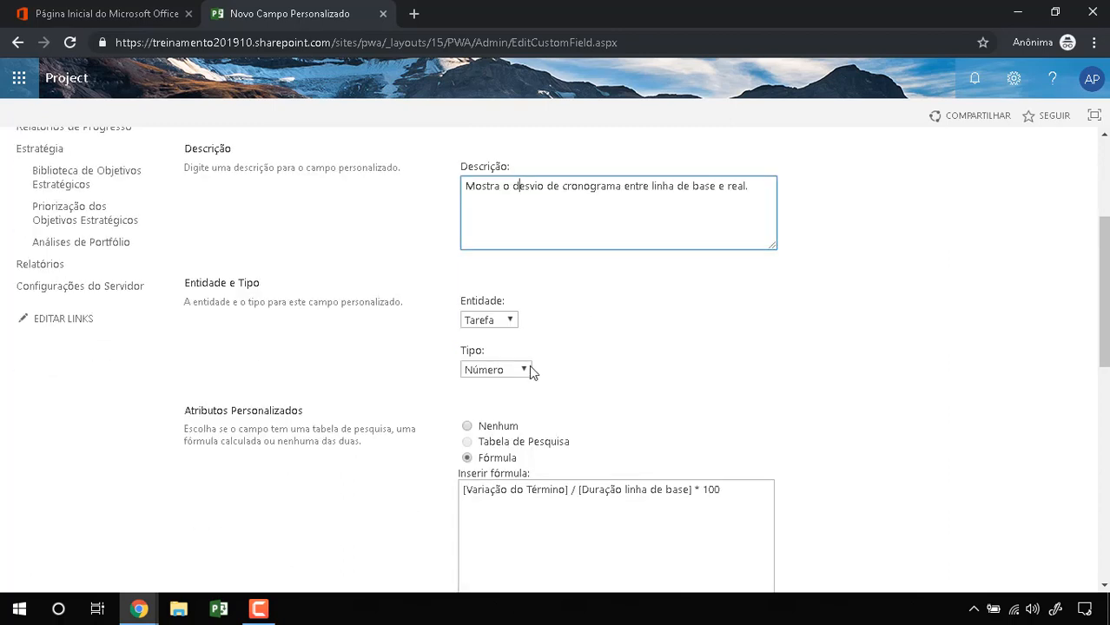
scroll(571, 275, down, 1)
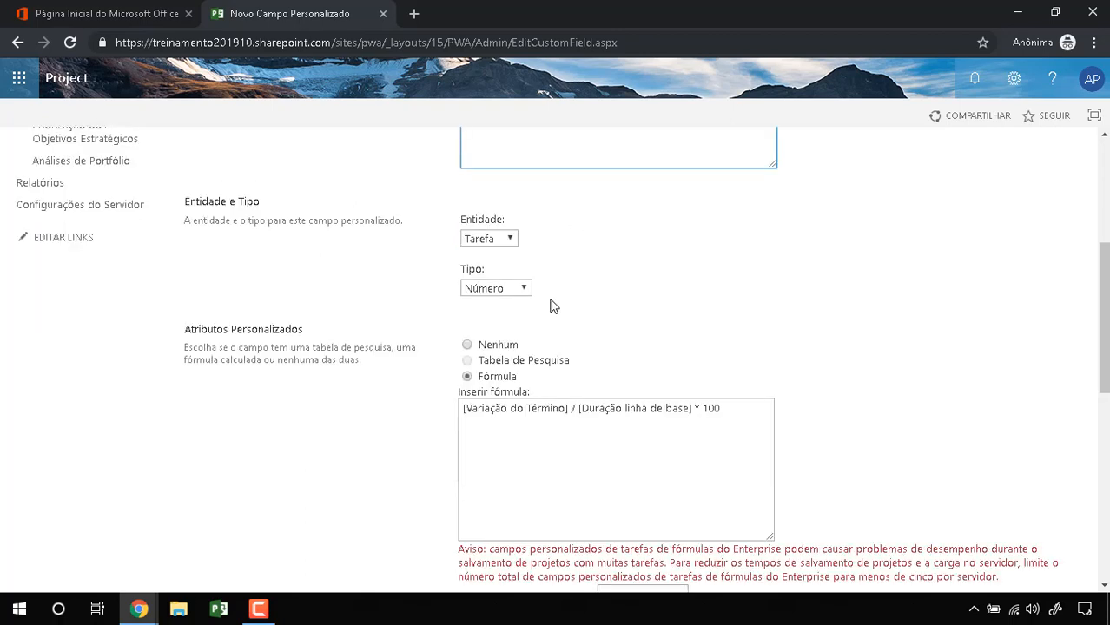
click(492, 246)
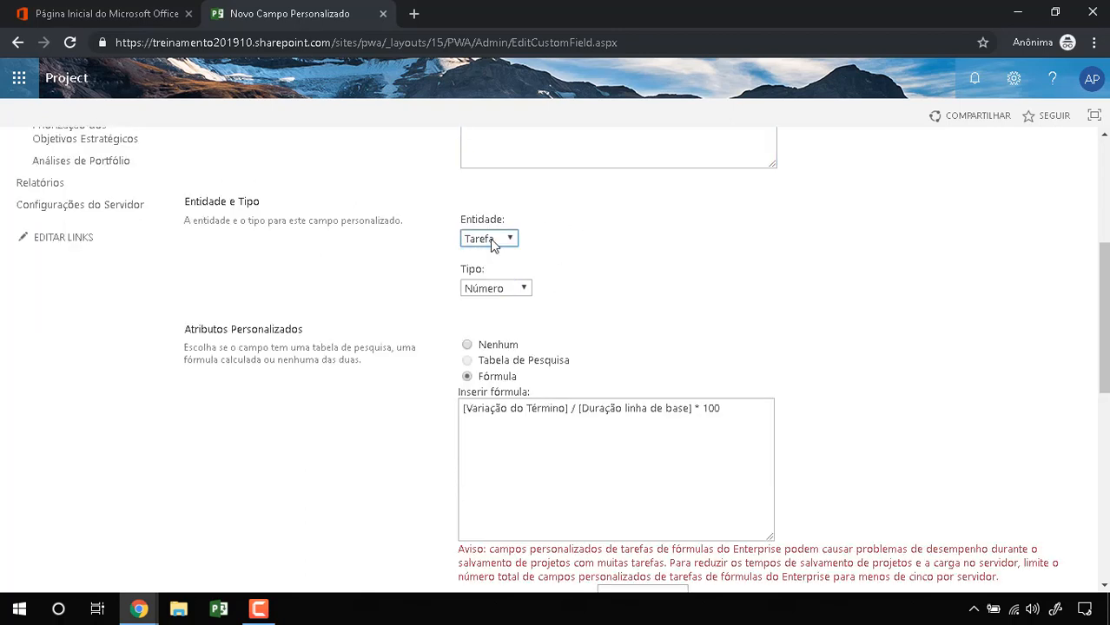
click(512, 290)
click(512, 290)
scroll(530, 295, down, 1)
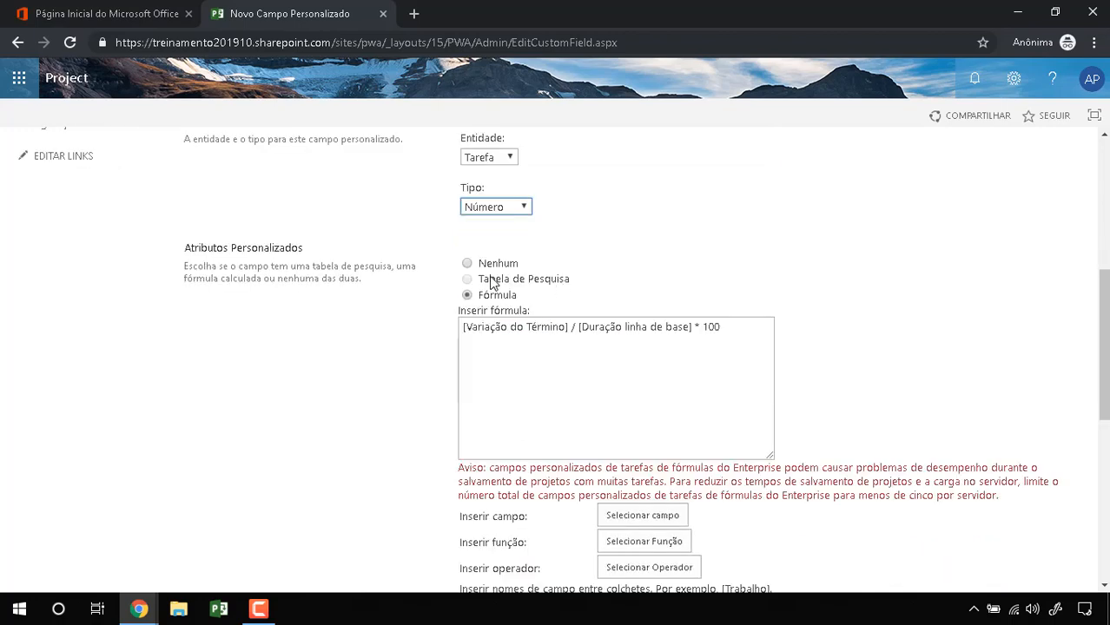
scroll(519, 308, down, 2)
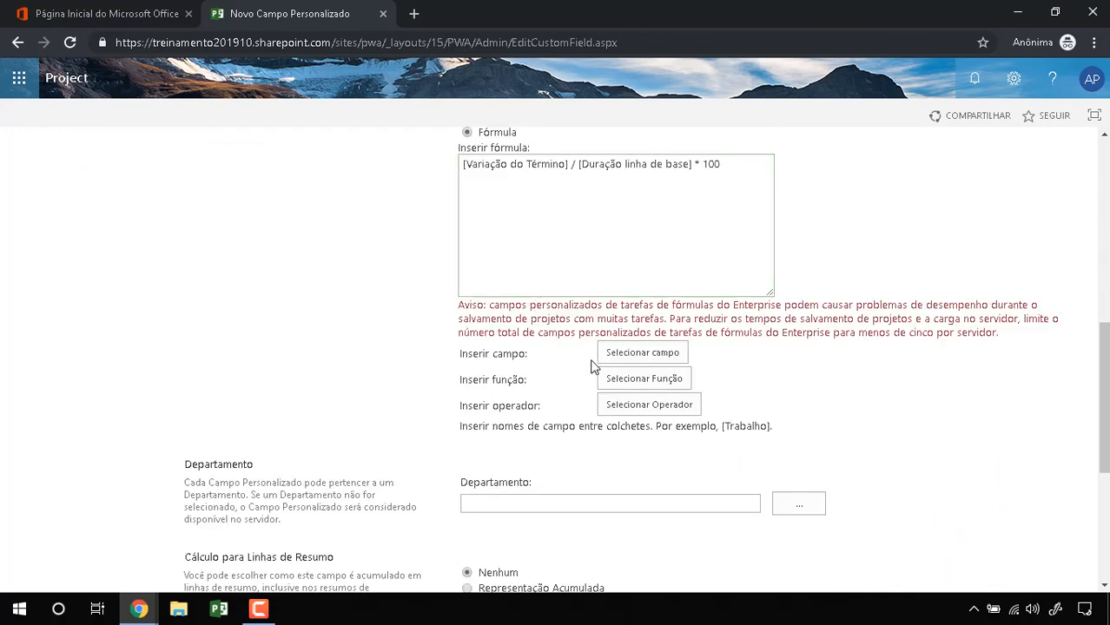
Step: Save the schedule deviation field with summary and assignment row calculations set to Nenhum and displayed values set to Dados
scroll(593, 367, down, 3)
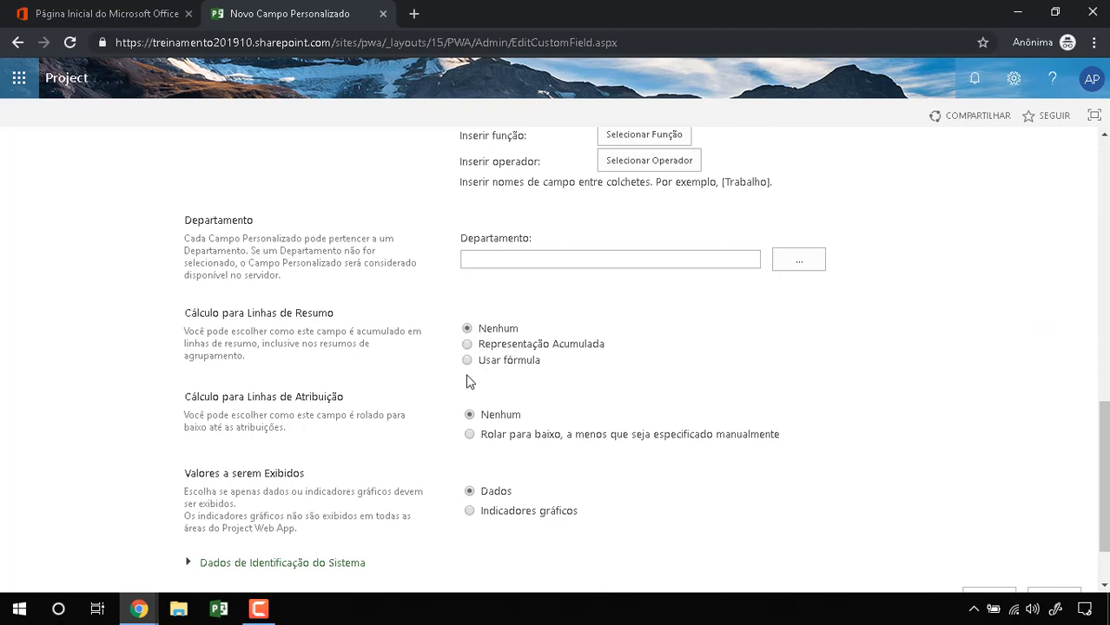
drag(224, 333, 278, 366)
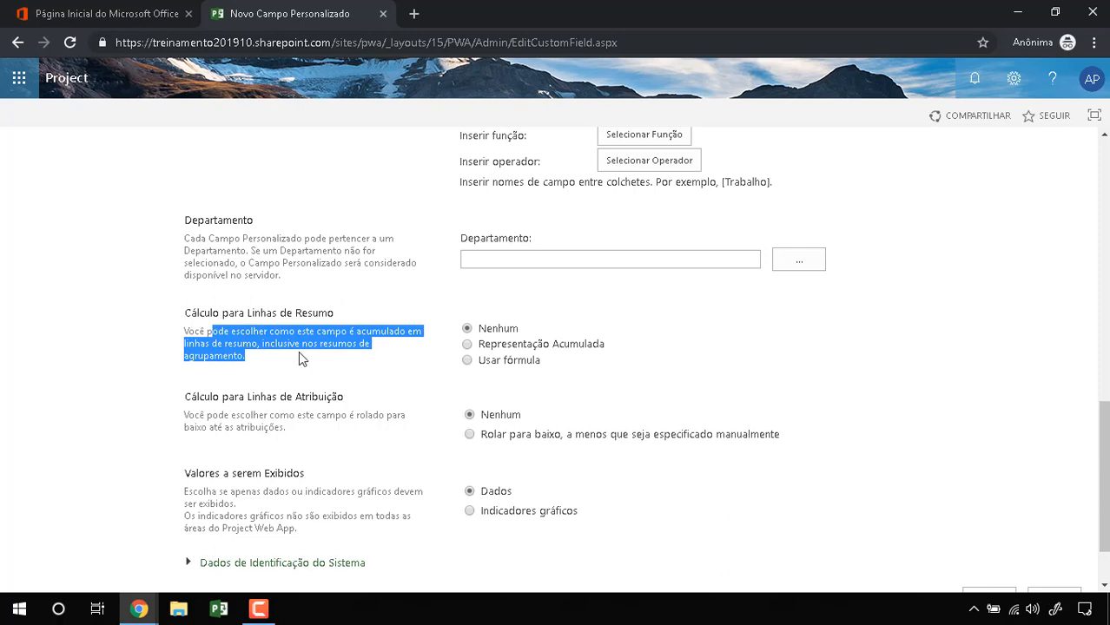
scroll(311, 339, down, 1)
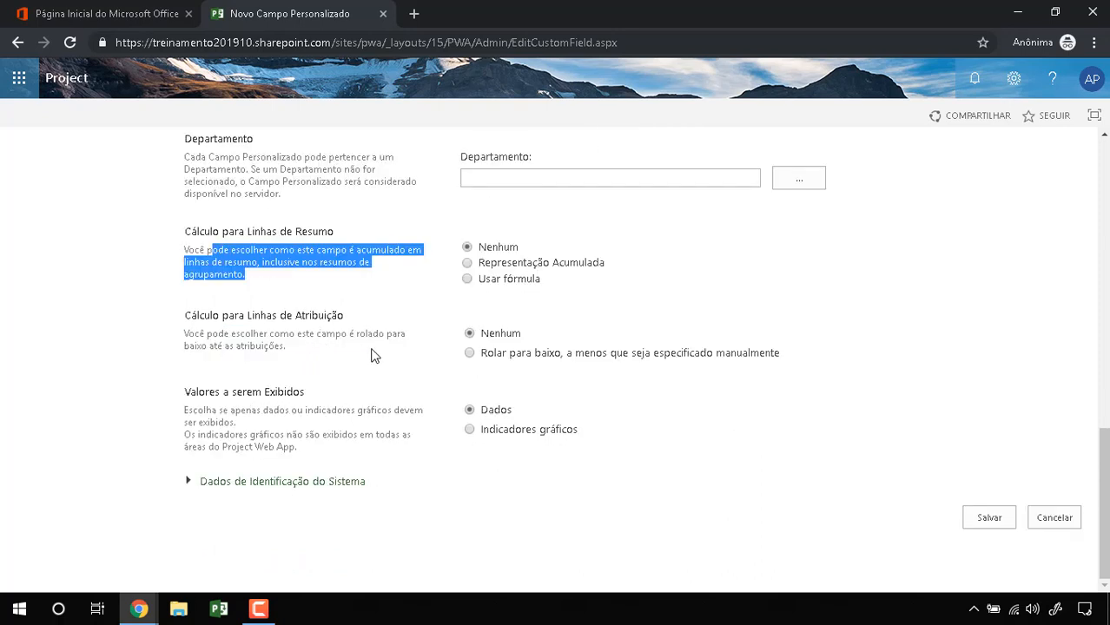
drag(216, 392, 491, 415)
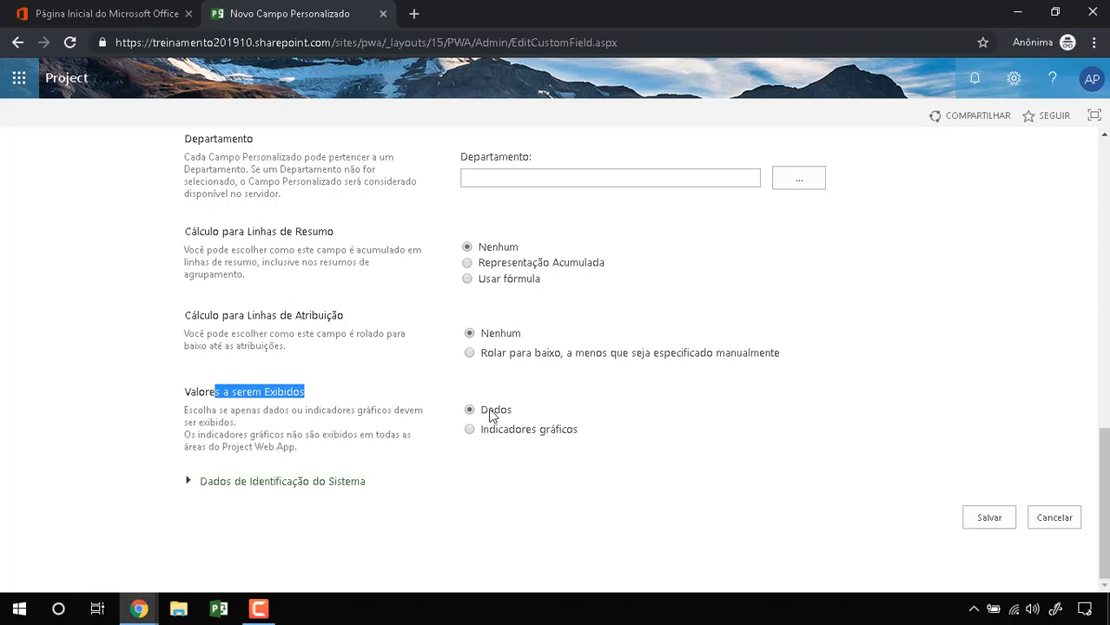
click(989, 519)
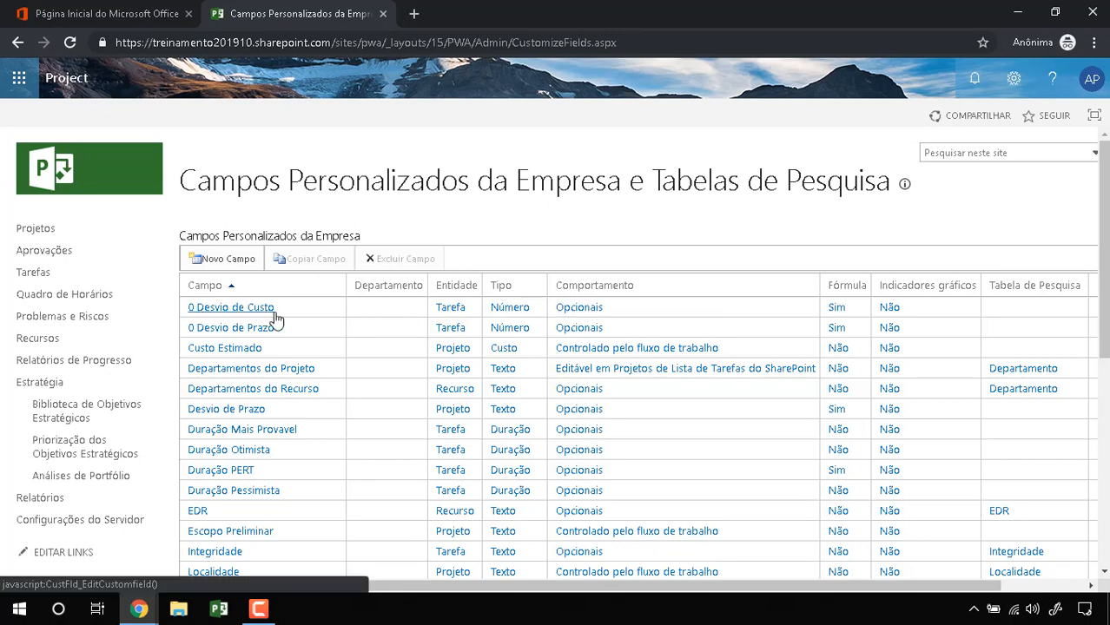
Step: Open the view "002 - Cronograma Status Atraso e Custo" for editing from the PWA view management settings
click(1013, 80)
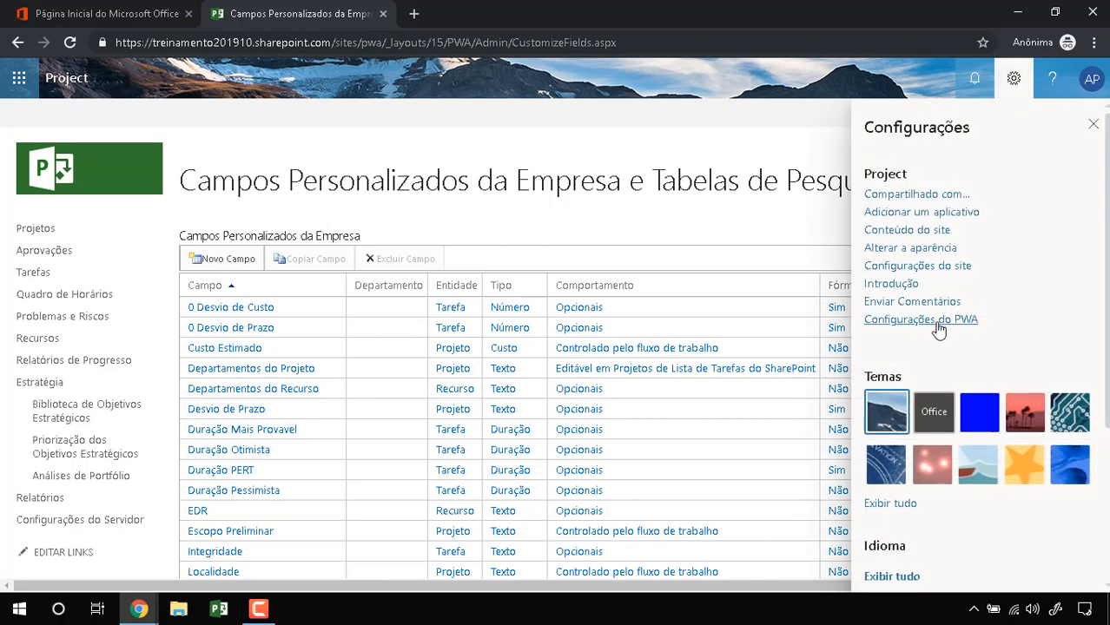
click(937, 323)
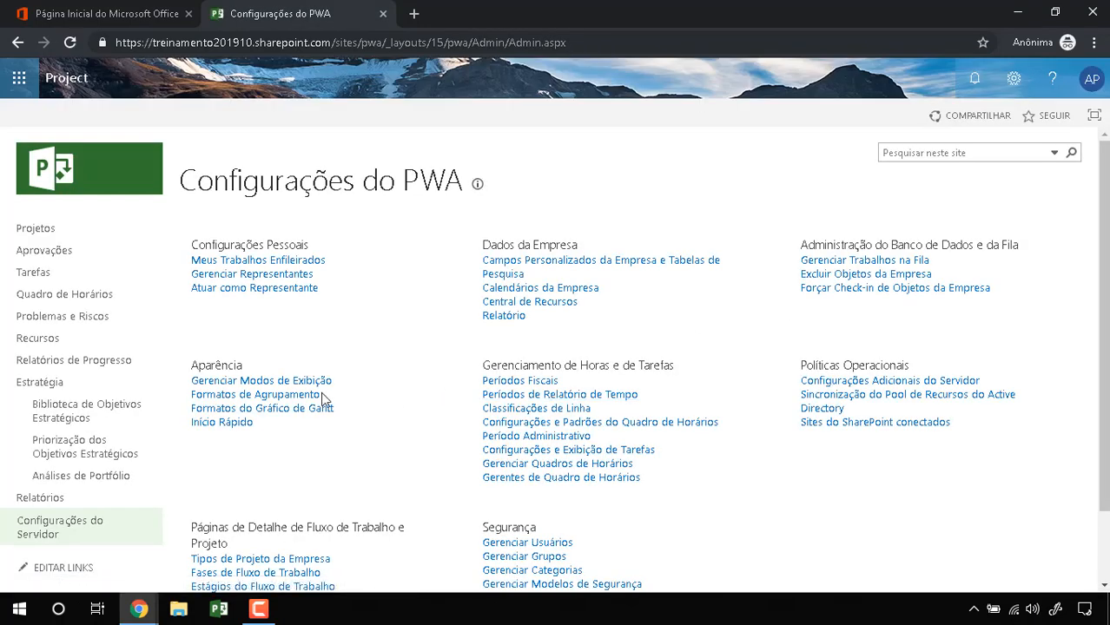
click(287, 386)
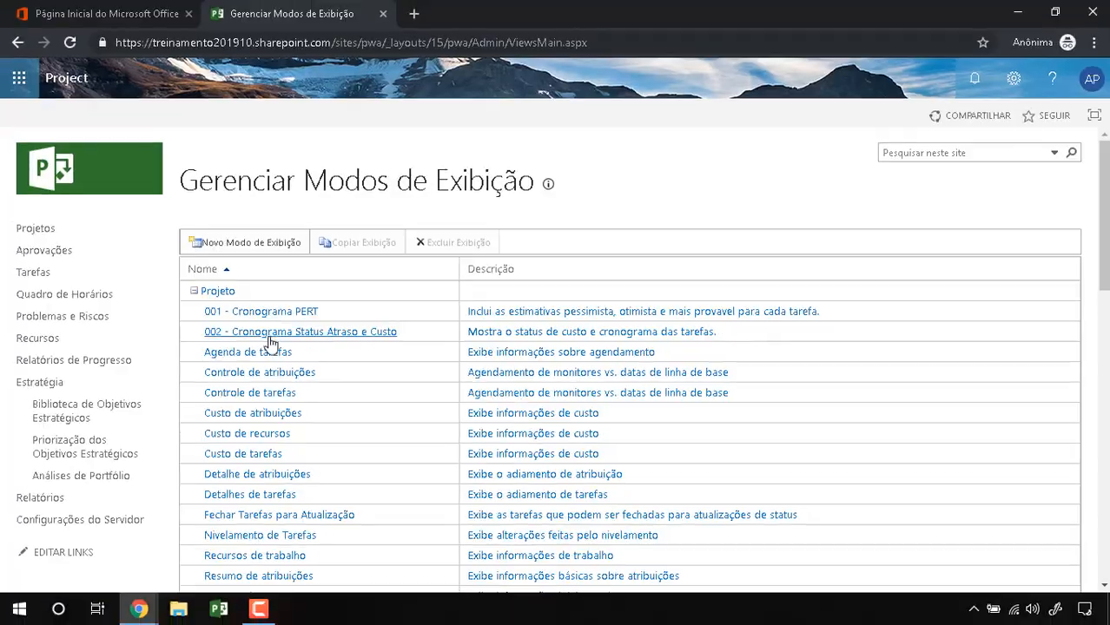
click(272, 334)
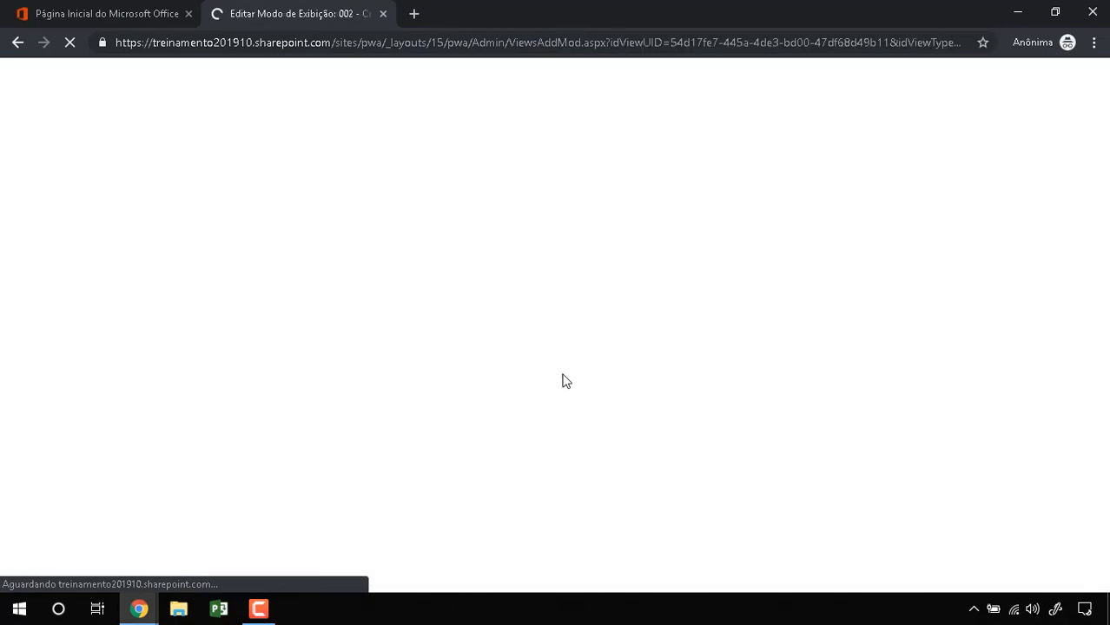
Step: Add the 0 Desvio de Custo and 0 Desvio de Prazo fields to the view's displayed fields and save the view
scroll(497, 330, down, 3)
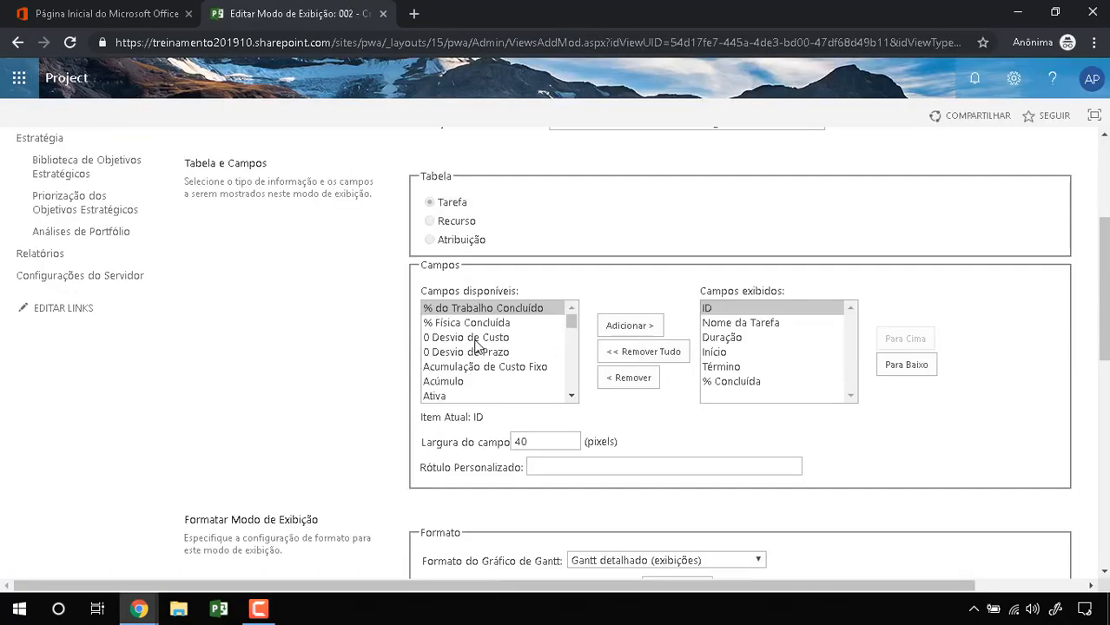
click(477, 342)
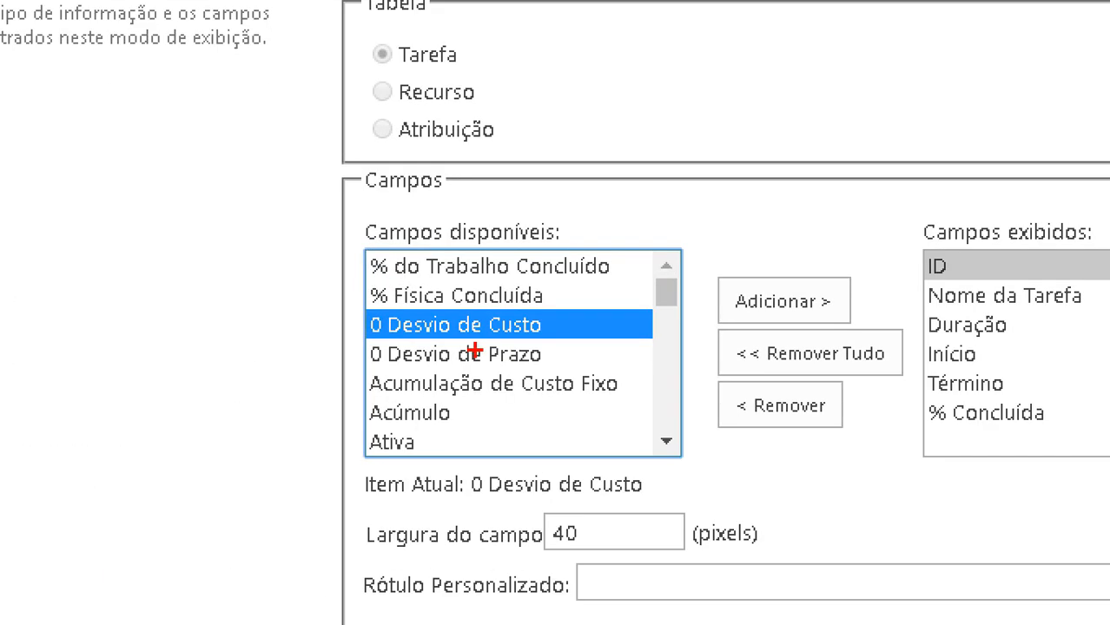
mouse_move(421, 330)
mouse_down()
mouse_move(468, 358)
mouse_move(430, 330)
mouse_up()
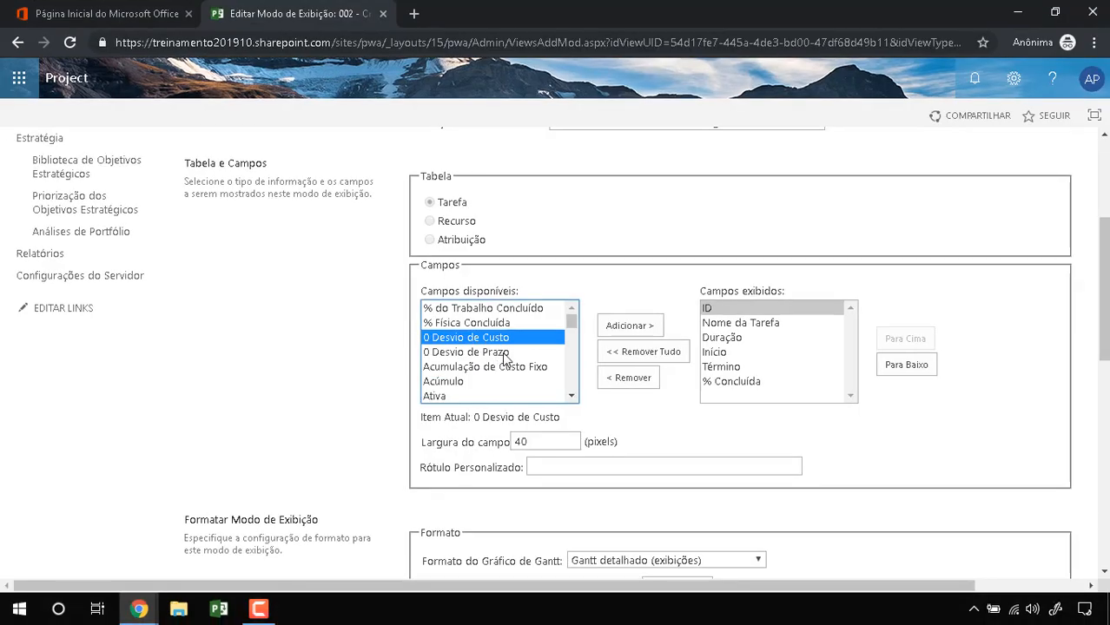
ctrl+click(505, 353)
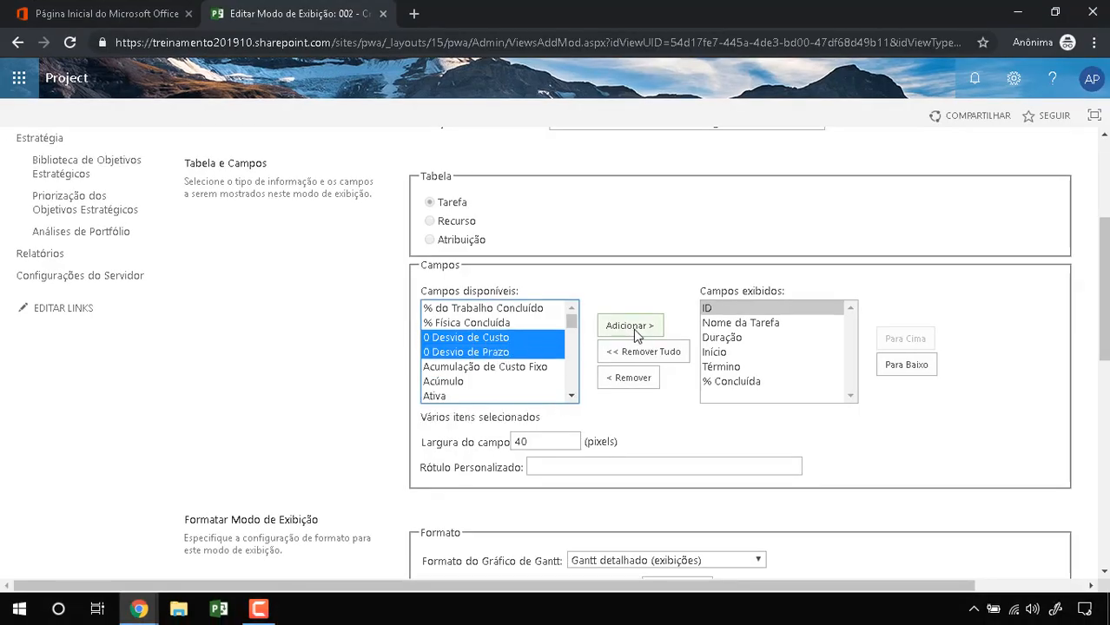
click(633, 328)
scroll(912, 384, down, 10)
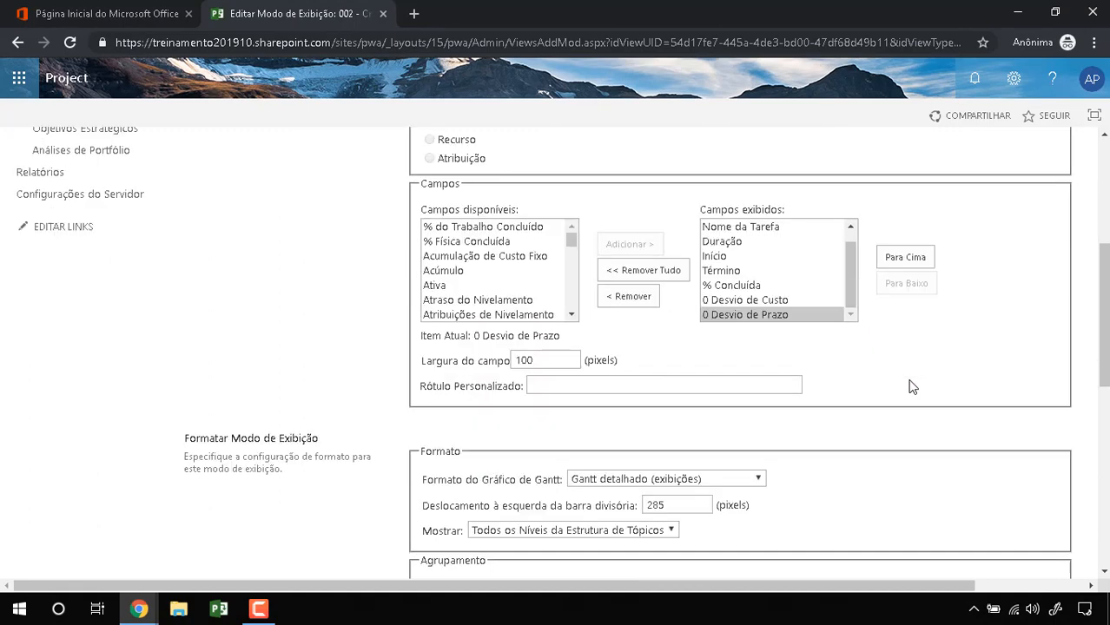
click(981, 508)
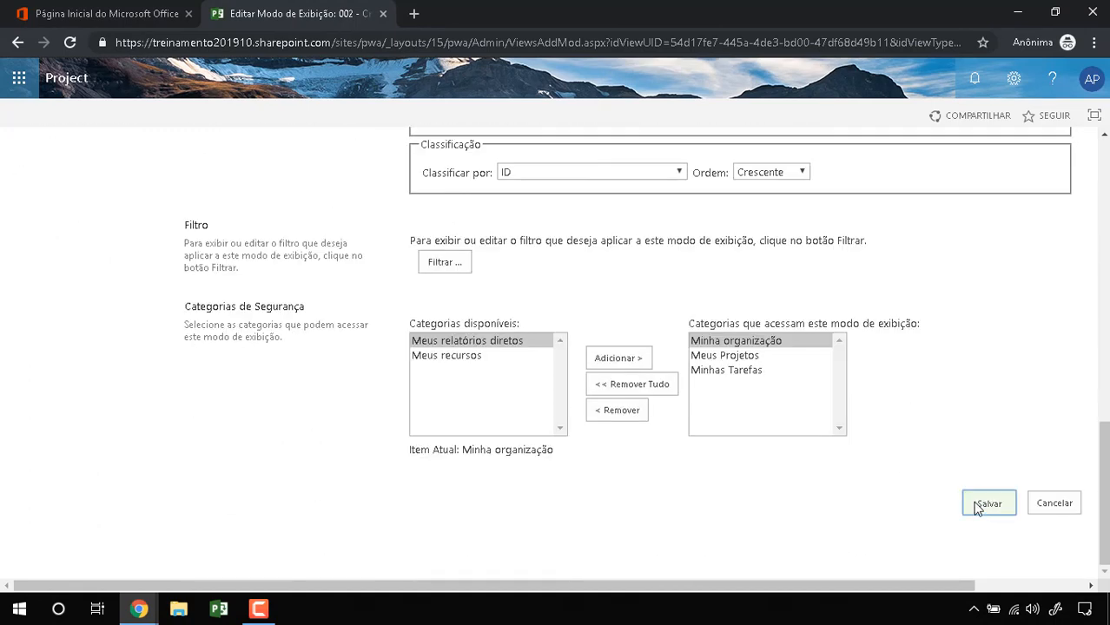
click(990, 508)
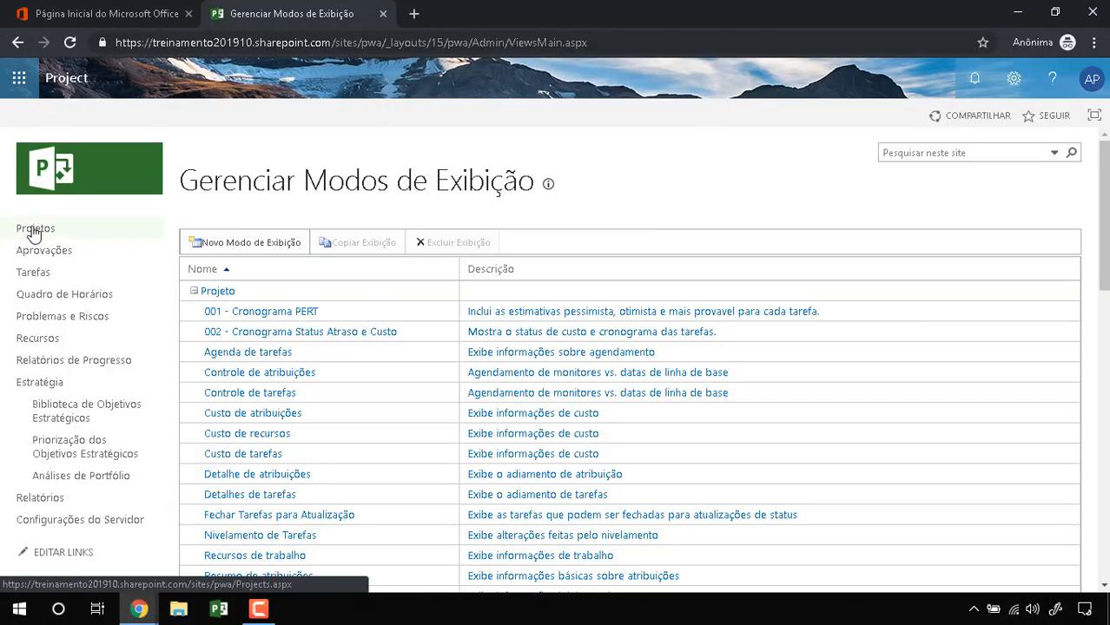
Step: Open the schedule of the project "NOVO PROJETO - MODULO DE APARENCIA" from the project center
click(71, 228)
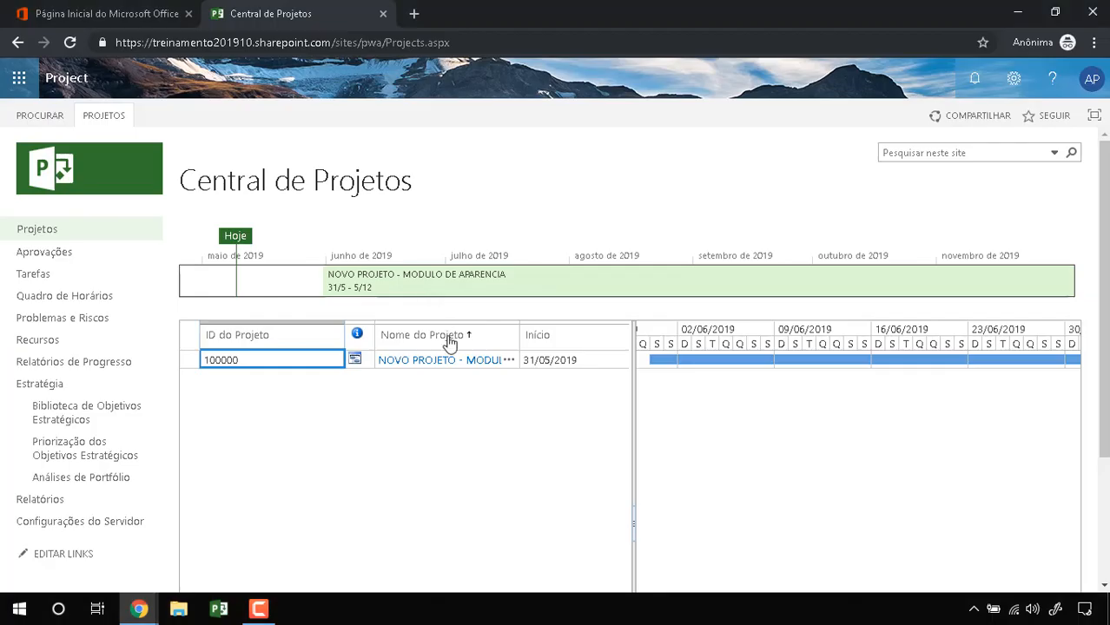
click(469, 289)
click(451, 366)
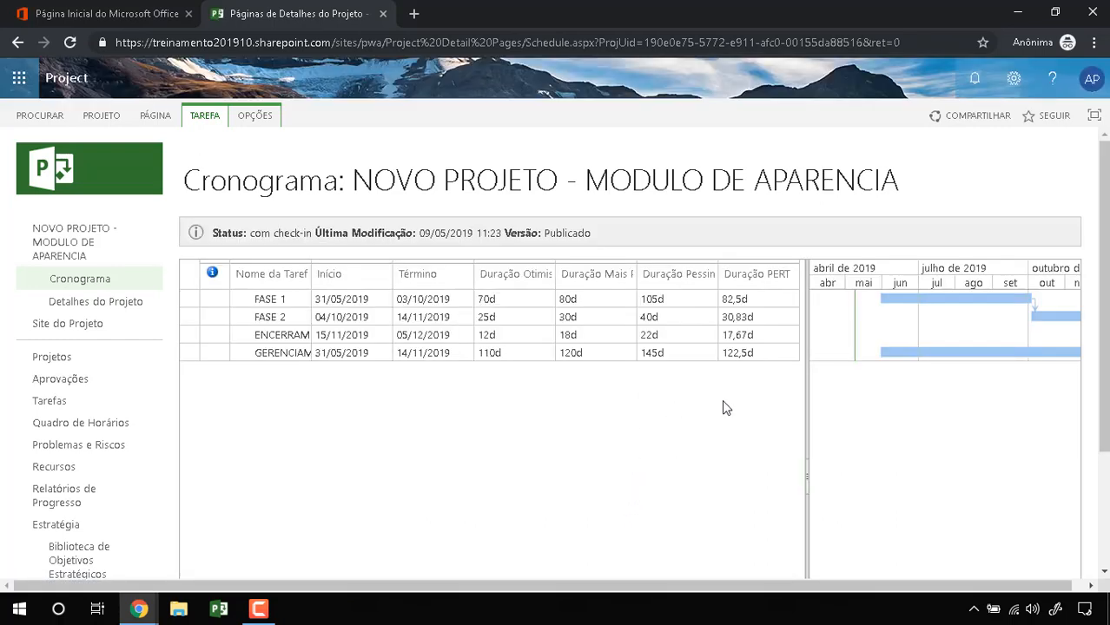
Step: Switch the project schedule to the view "002 - Cronograma Status Atraso e Custo"
click(207, 122)
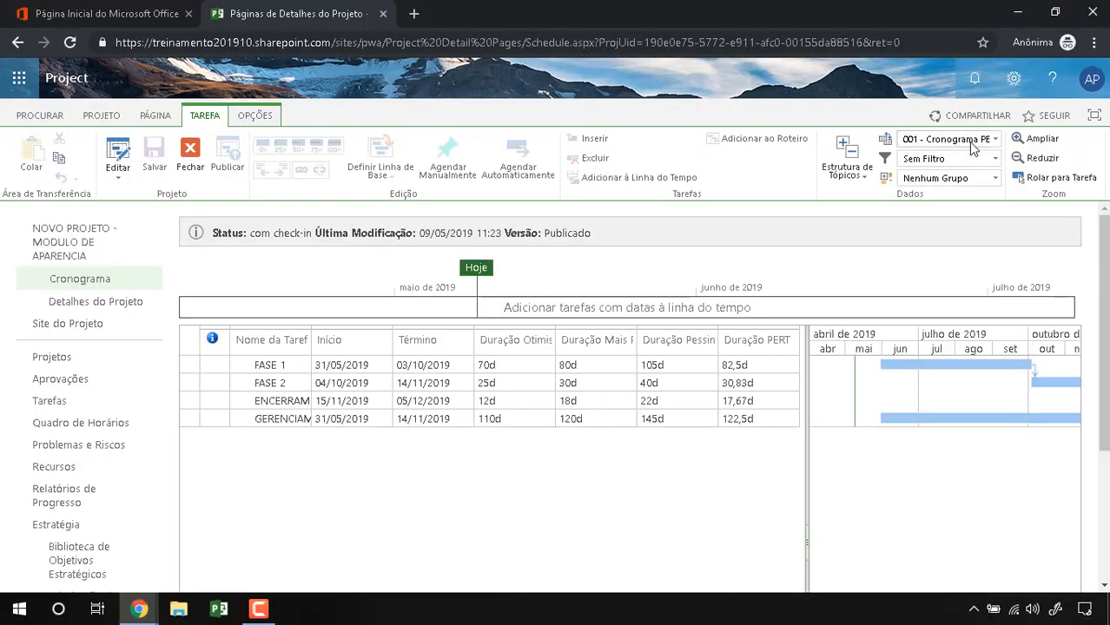
click(973, 146)
scroll(981, 365, down, 2)
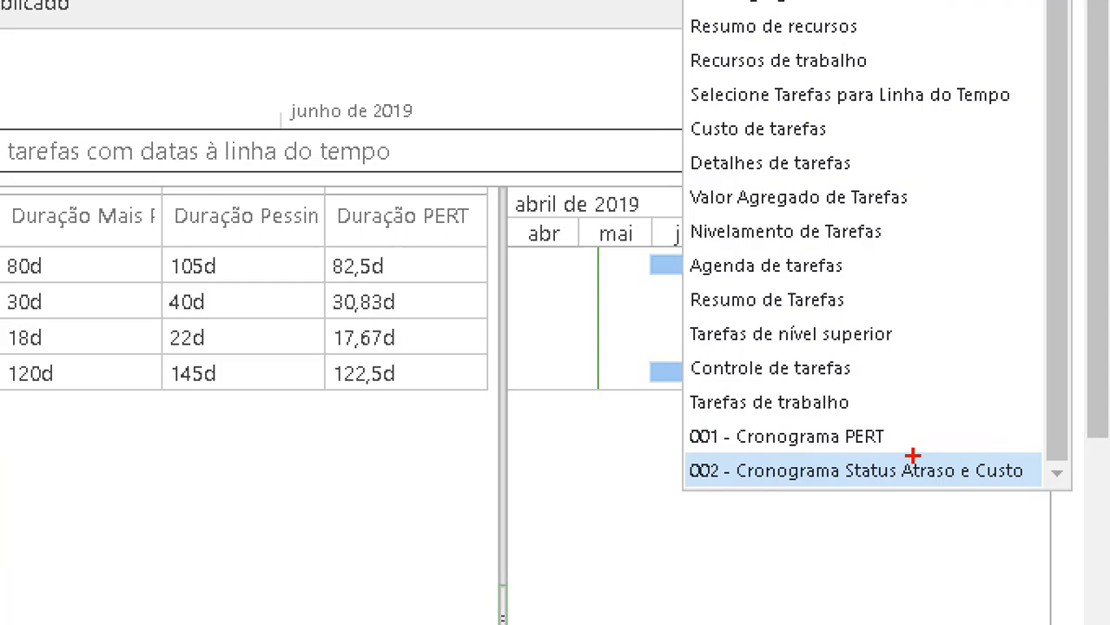
drag(1011, 460, 871, 457)
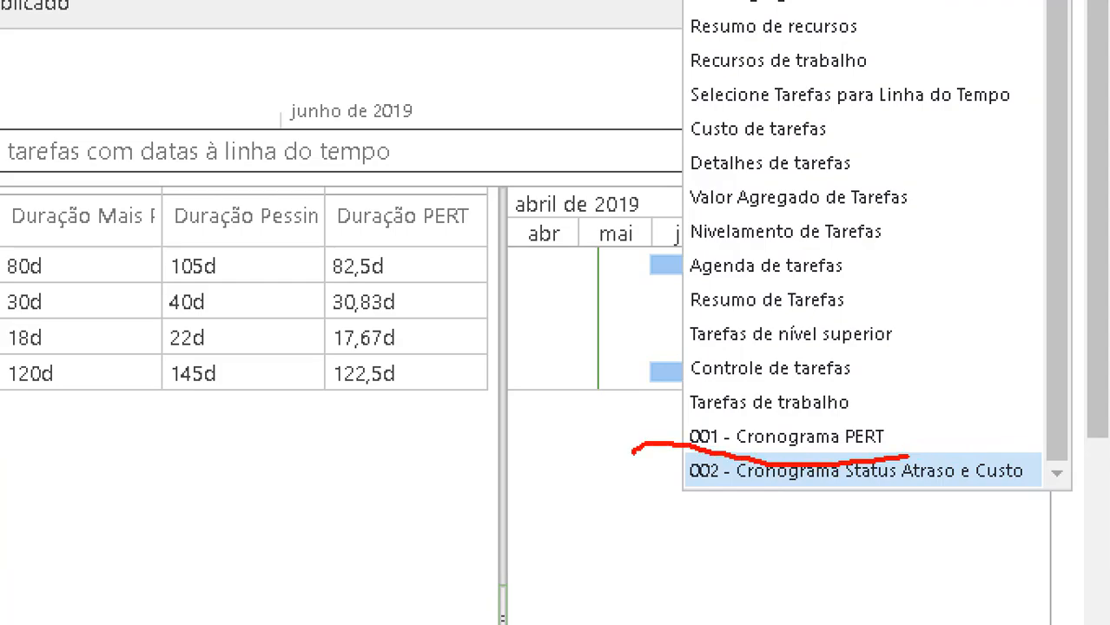
mouse_move(633, 450)
mouse_down()
mouse_move(1077, 473)
mouse_move(862, 440)
mouse_move(878, 453)
mouse_up()
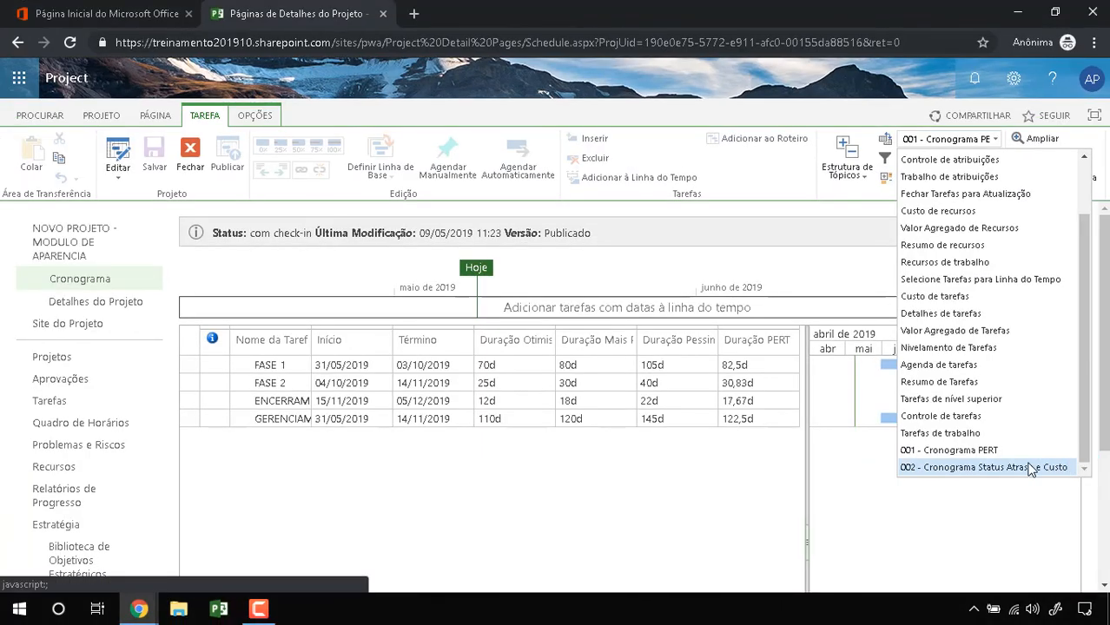
click(1030, 469)
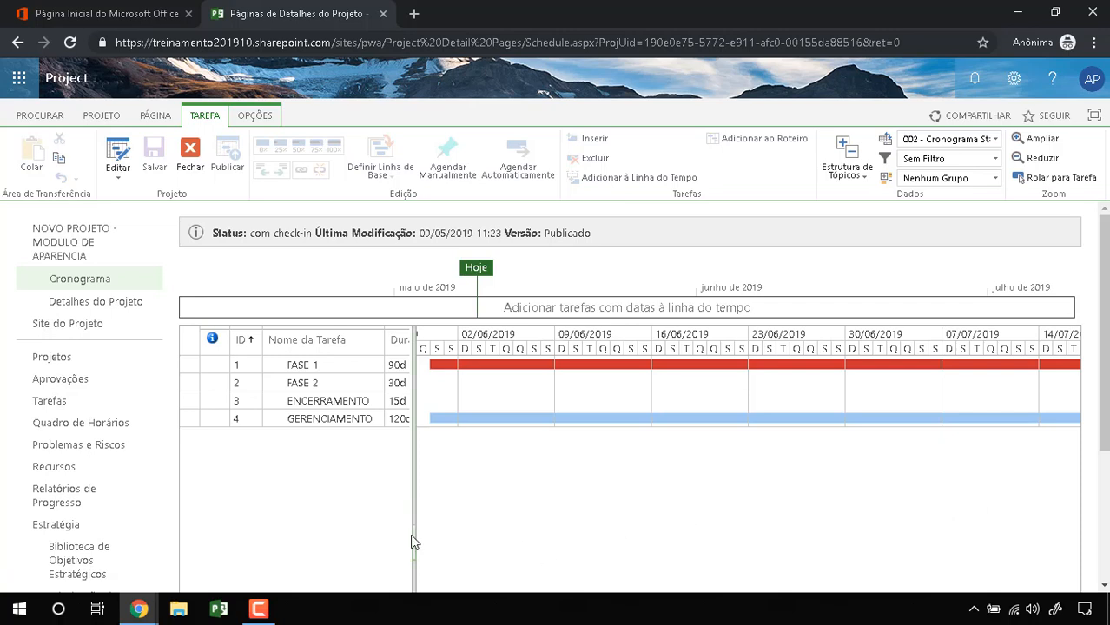
Step: Widen the task table to expose both deviation columns and reduce the Gantt timescale to show the whole project
drag(425, 536, 847, 536)
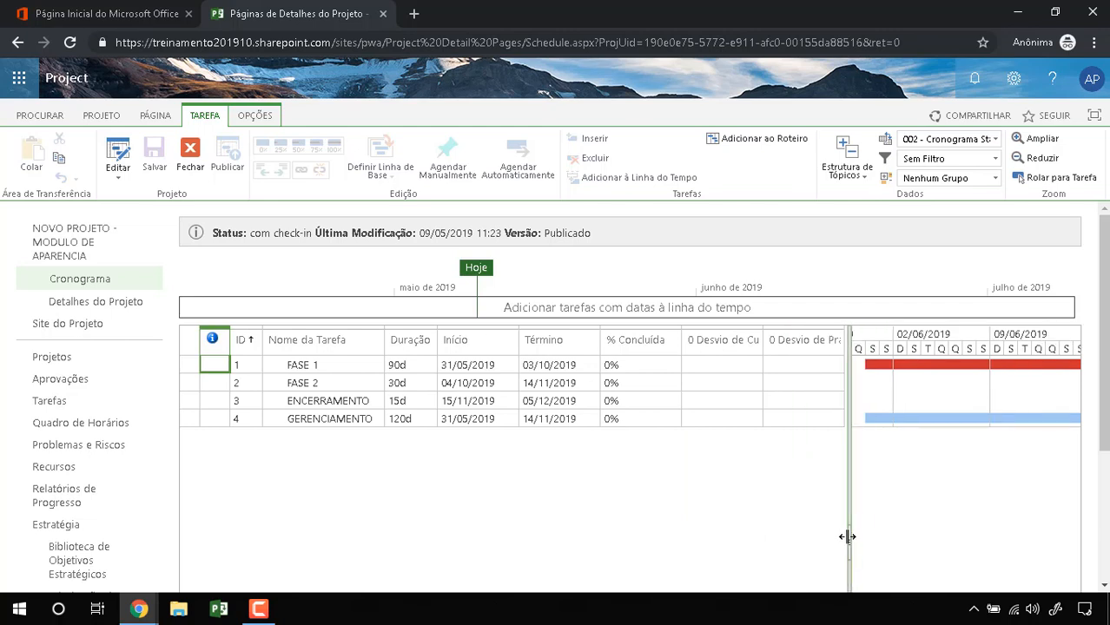
click(1042, 159)
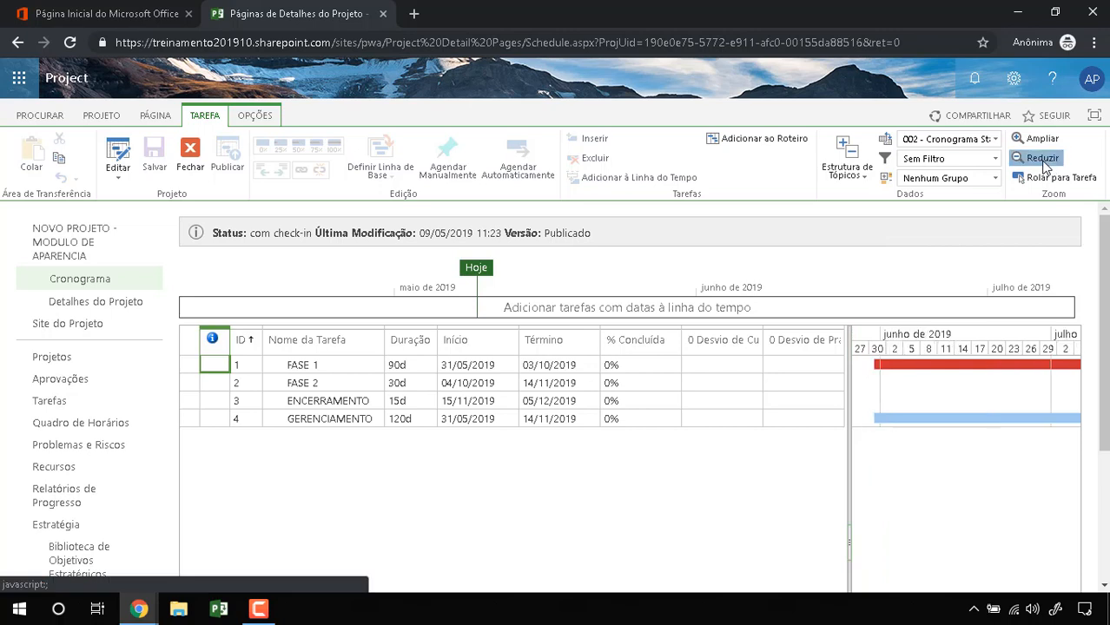
click(1044, 160)
click(1044, 160)
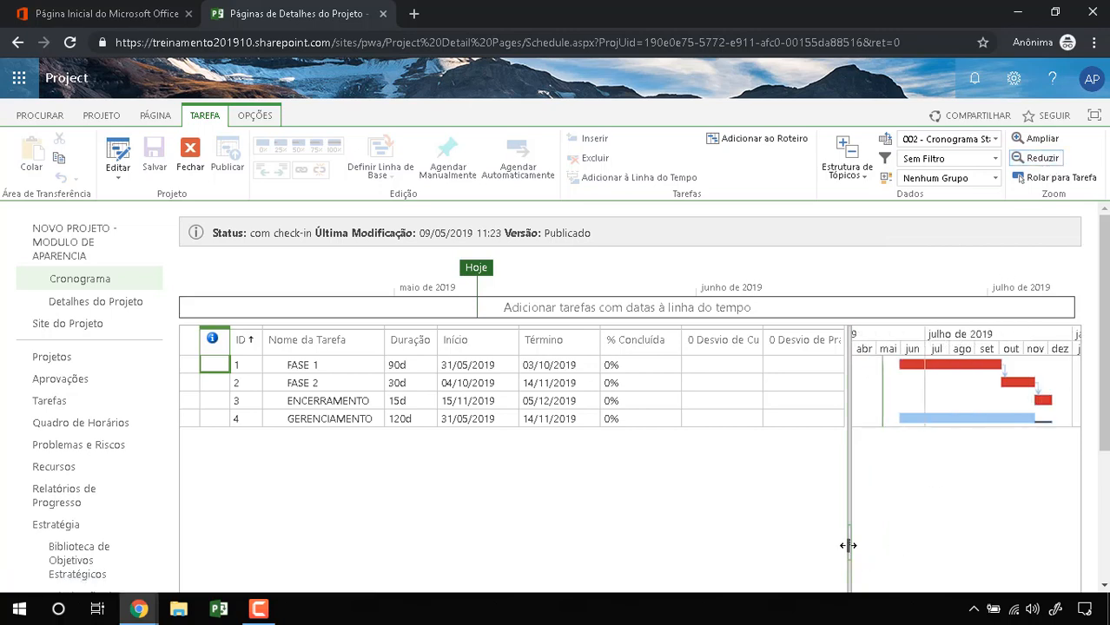
Step: Open the project's schedule for editing in the Microsoft Project desktop application, accepting the browser and Microsoft Office security prompts
drag(843, 545, 846, 544)
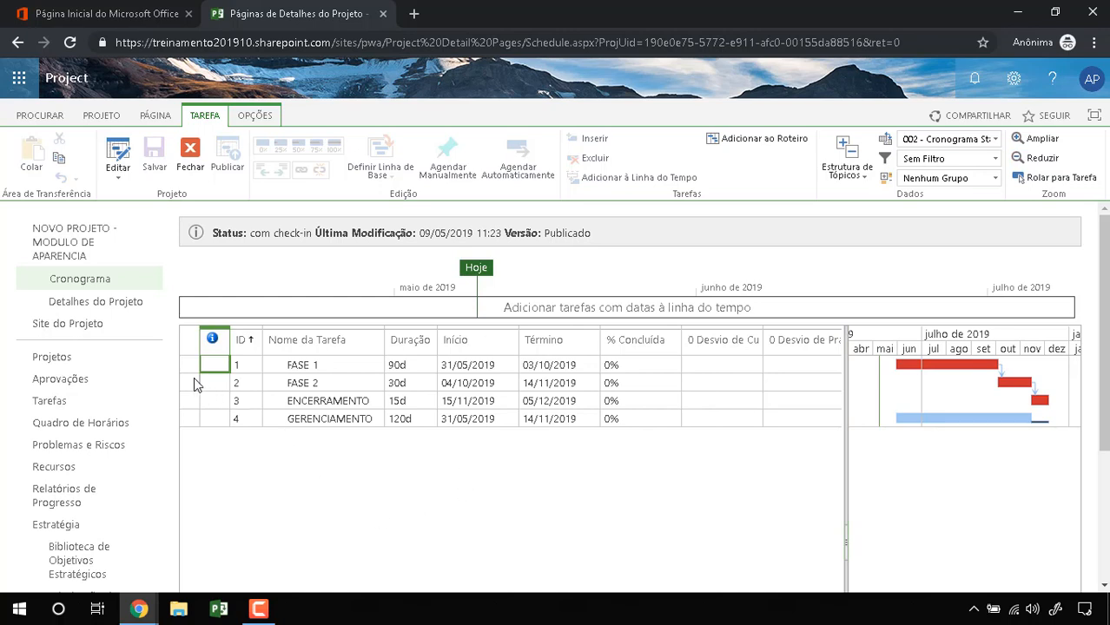
click(113, 181)
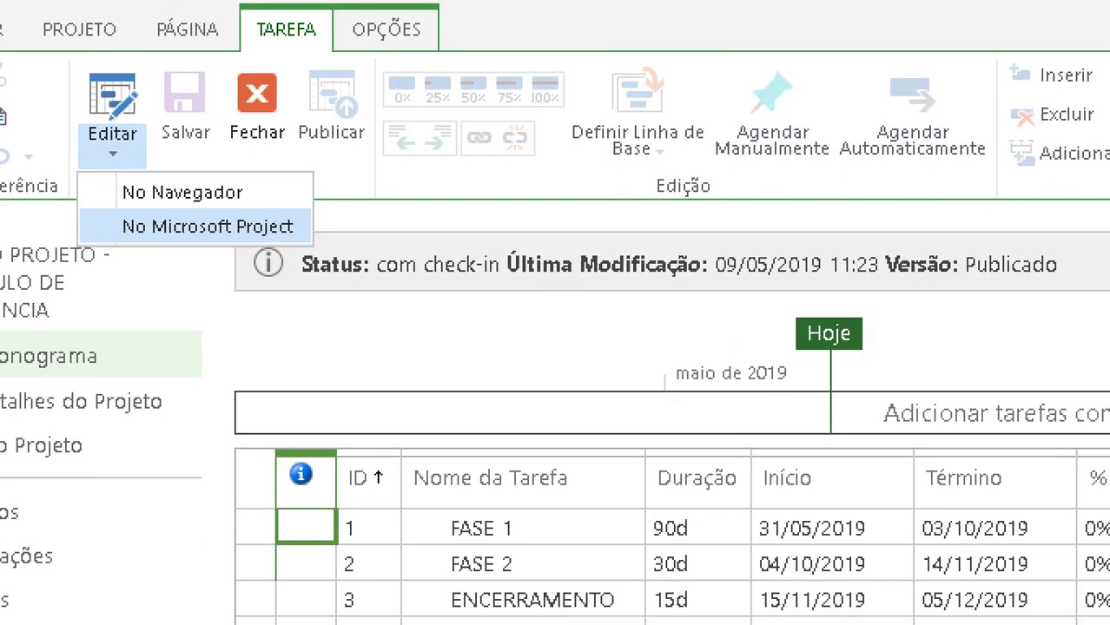
mouse_move(104, 60)
mouse_down()
mouse_move(83, 158)
mouse_move(109, 58)
mouse_up()
mouse_move(79, 211)
mouse_down()
mouse_move(256, 230)
mouse_move(110, 221)
mouse_up()
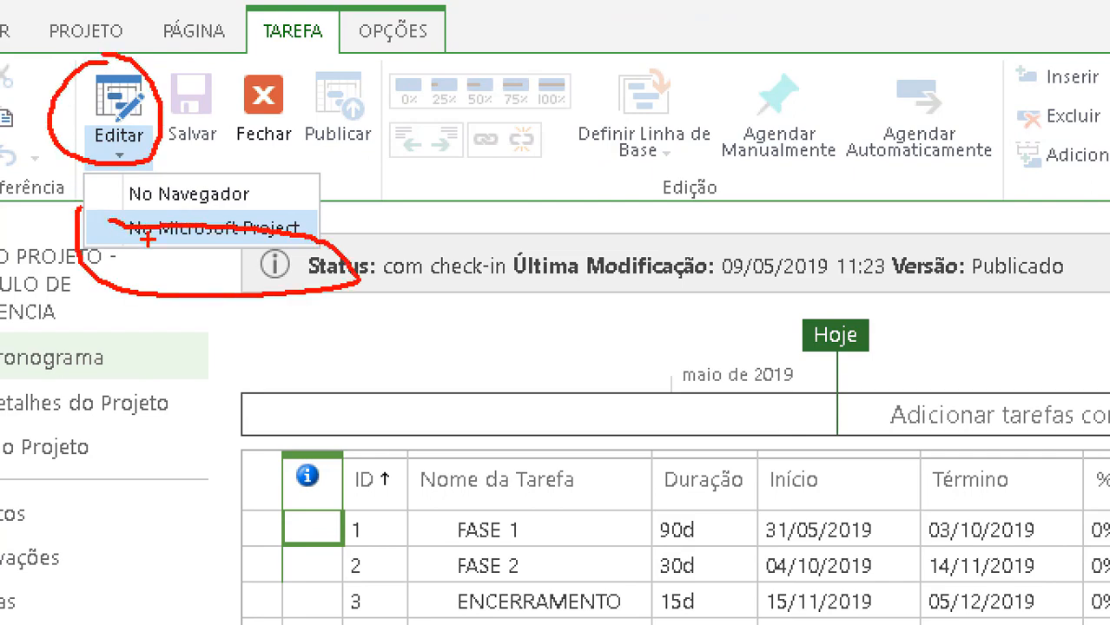
key(Escape)
click(177, 216)
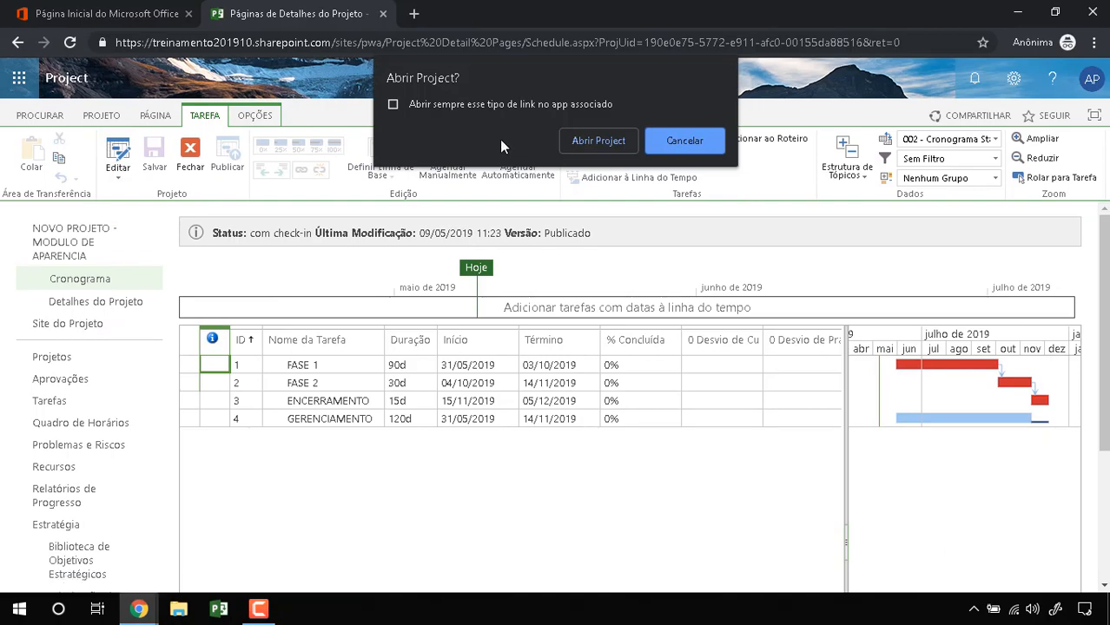
key(ctrl+1)
mouse_move(384, 2)
mouse_down()
mouse_move(212, 31)
mouse_move(741, 5)
mouse_move(552, 5)
mouse_up()
key(Escape)
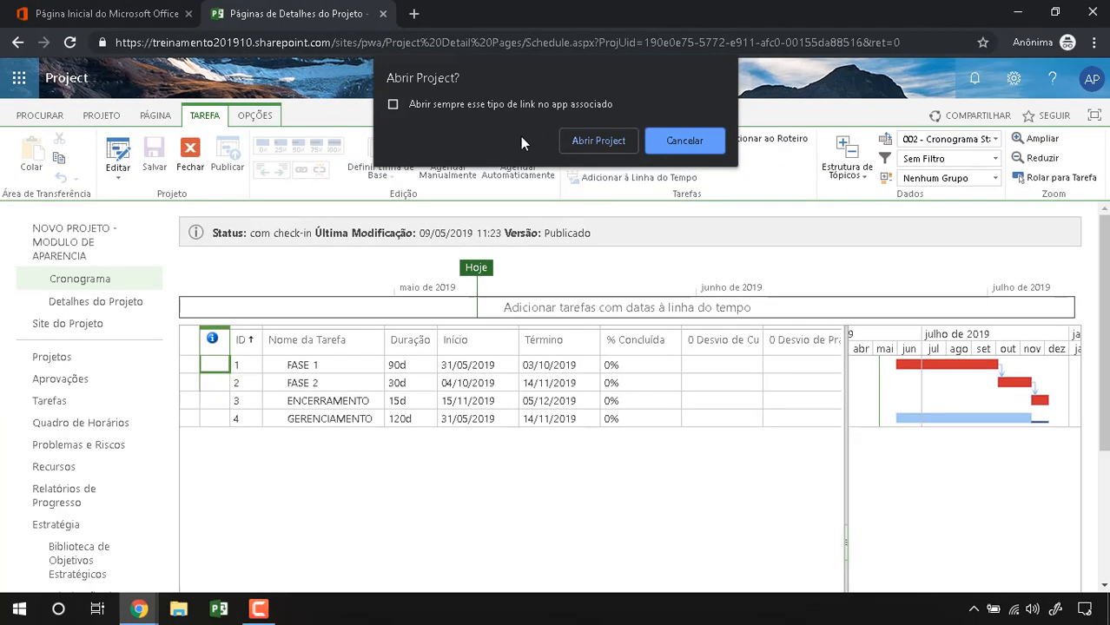
click(605, 141)
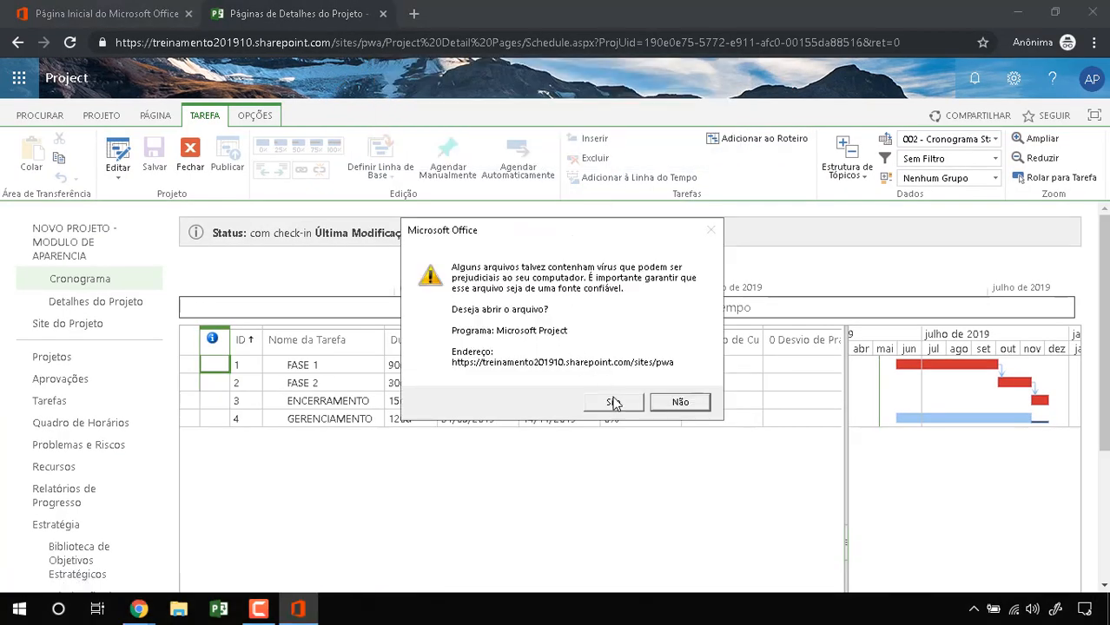
click(616, 404)
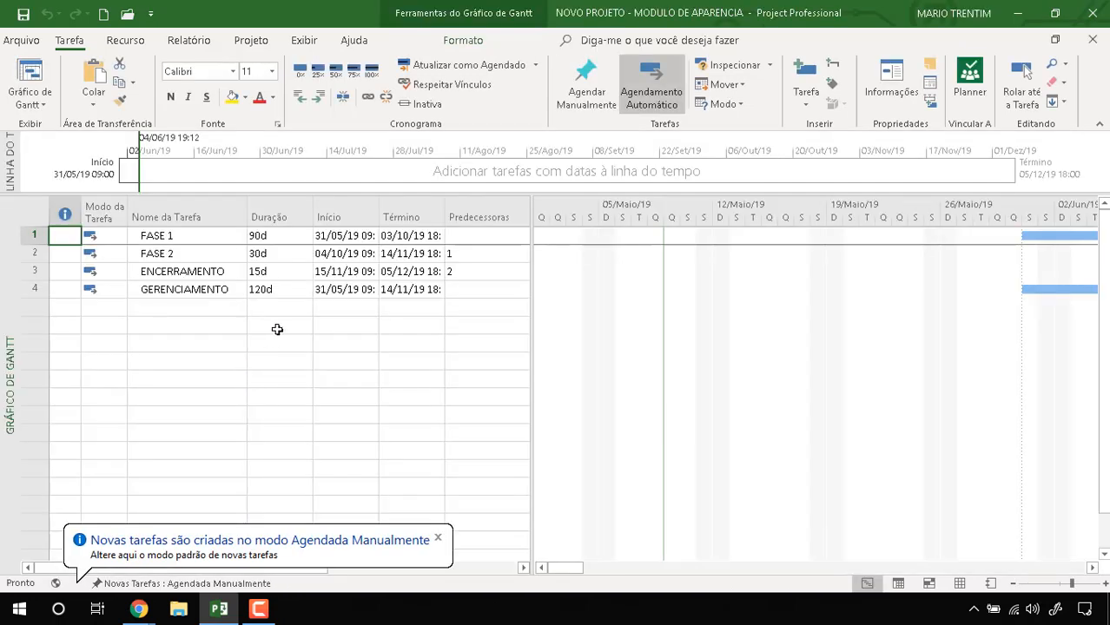
Step: Reduce the Gantt timescale to half-years so the whole project fits in the chart beside the task table
drag(529, 312, 735, 295)
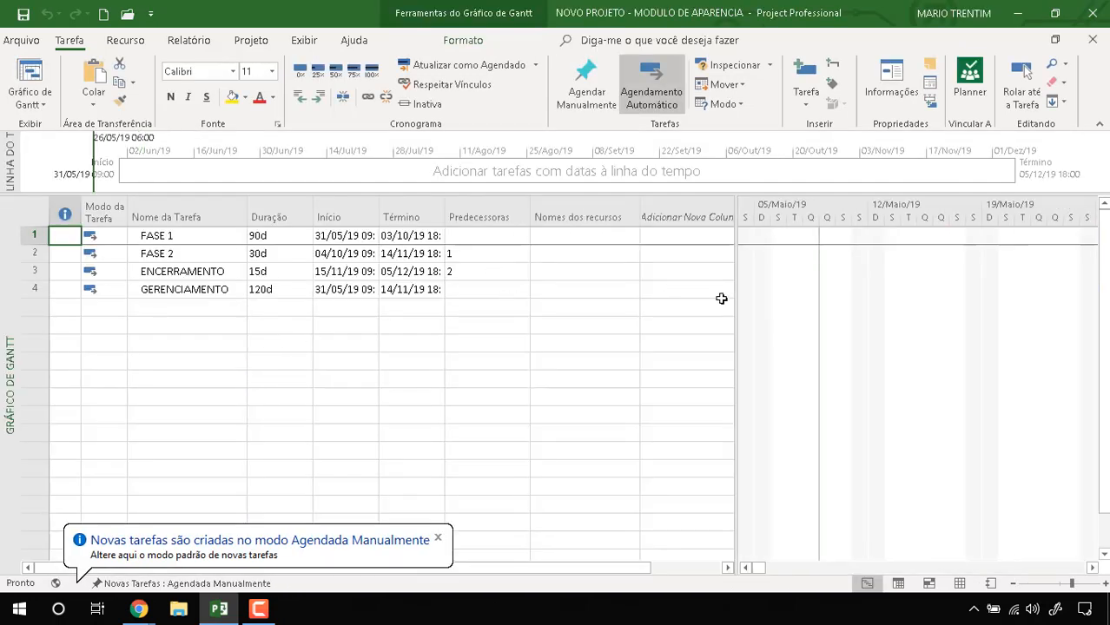
click(817, 568)
click(1013, 584)
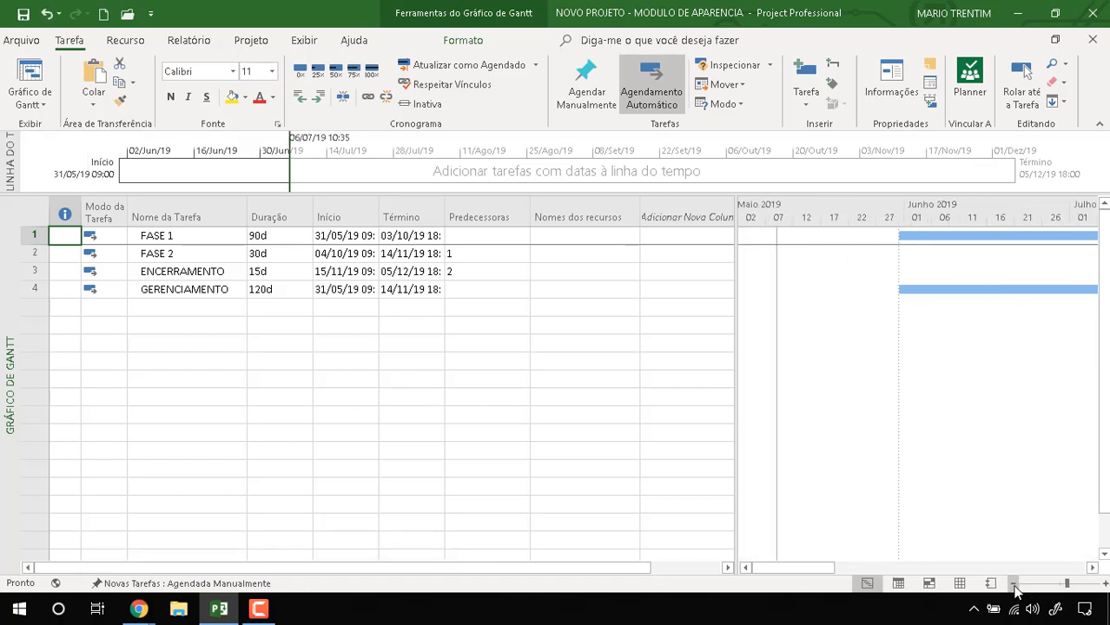
click(1013, 584)
drag(867, 569, 931, 572)
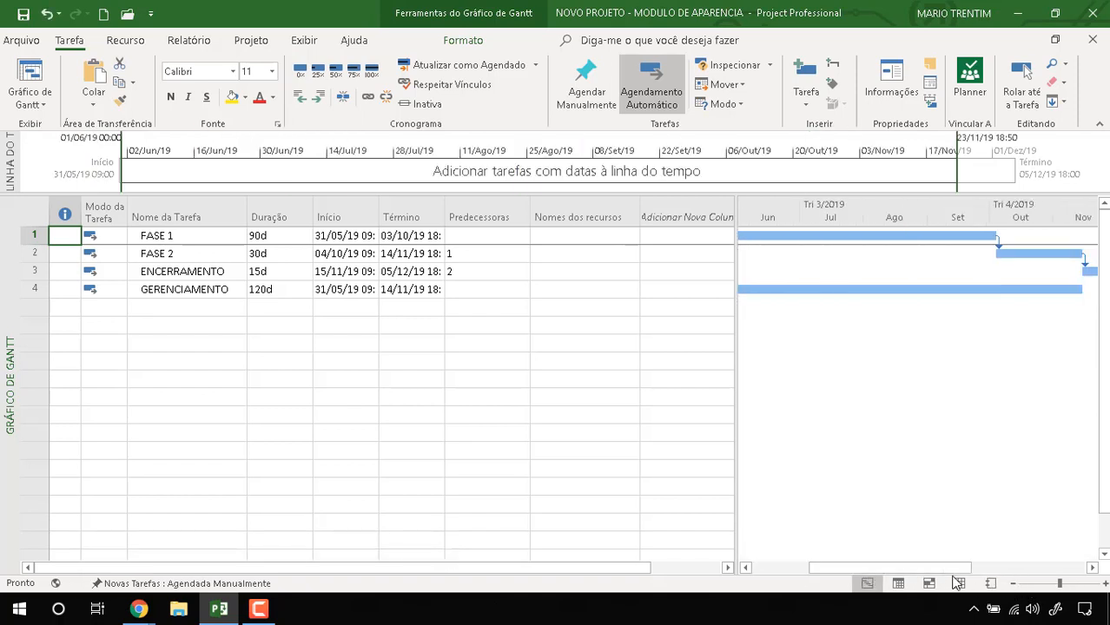
click(1011, 584)
drag(834, 568, 855, 569)
drag(737, 489, 535, 476)
Step: Switch the project from the Gantt chart to the Planilha de Recursos view
click(12, 105)
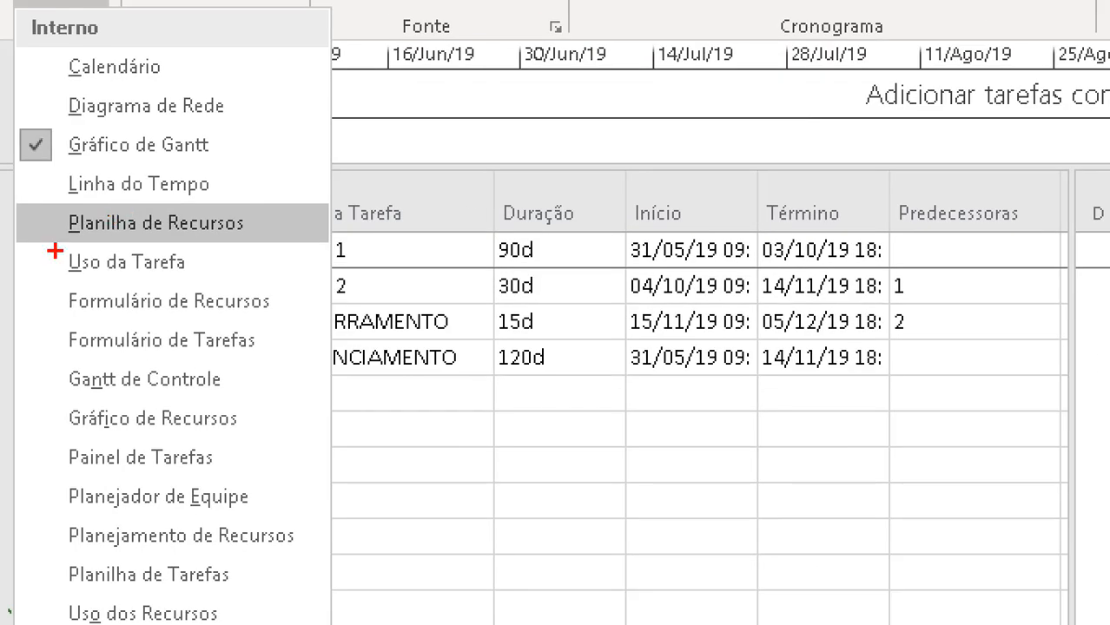
drag(27, 230, 144, 231)
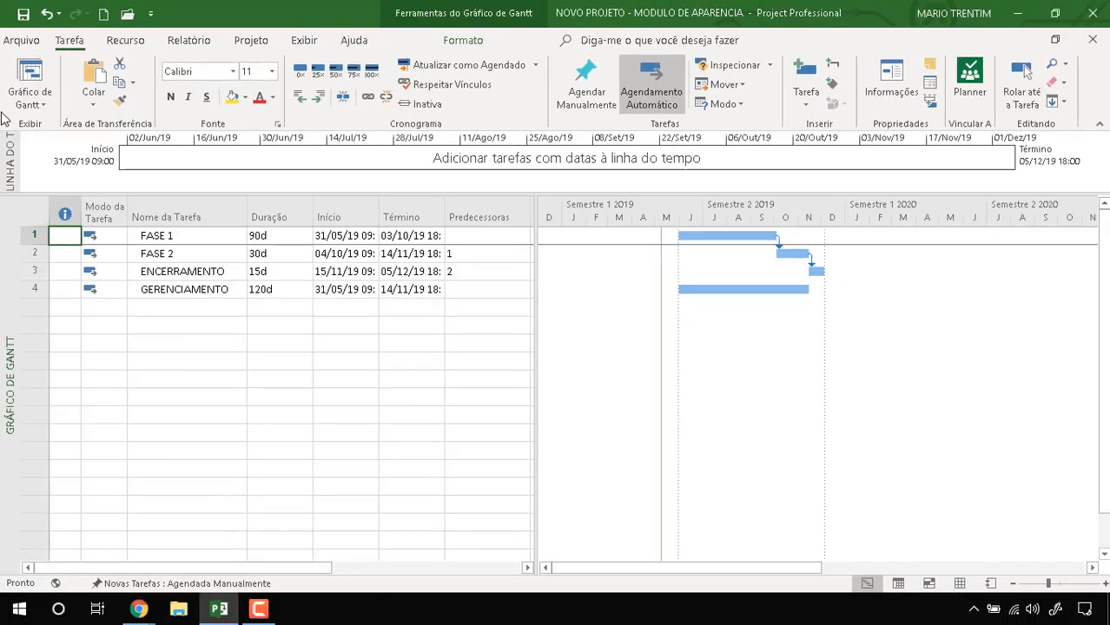
click(27, 112)
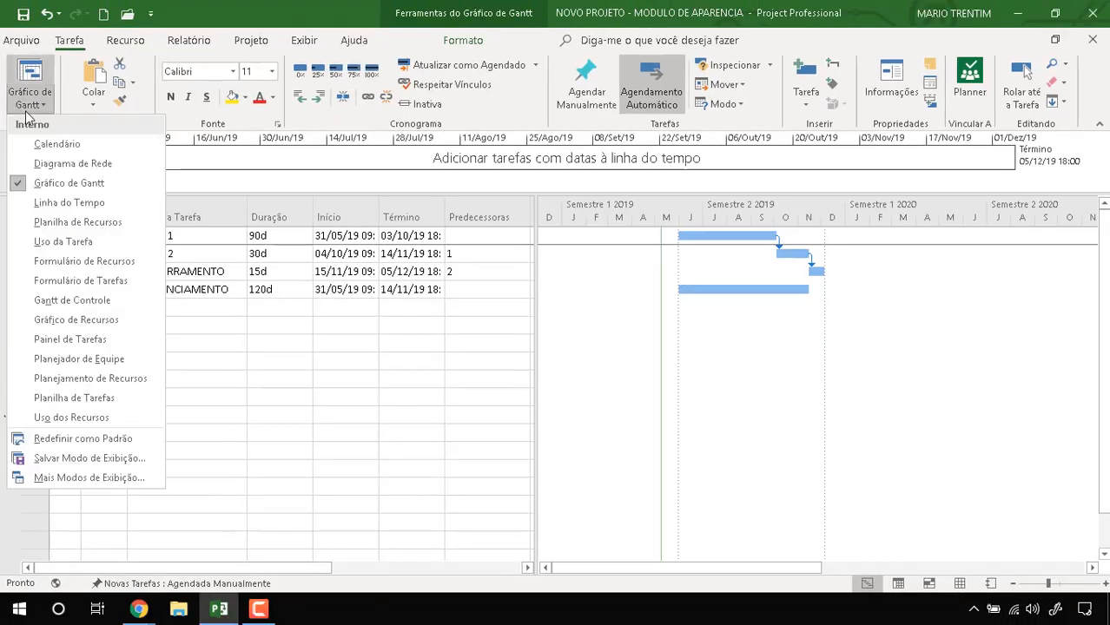
click(92, 222)
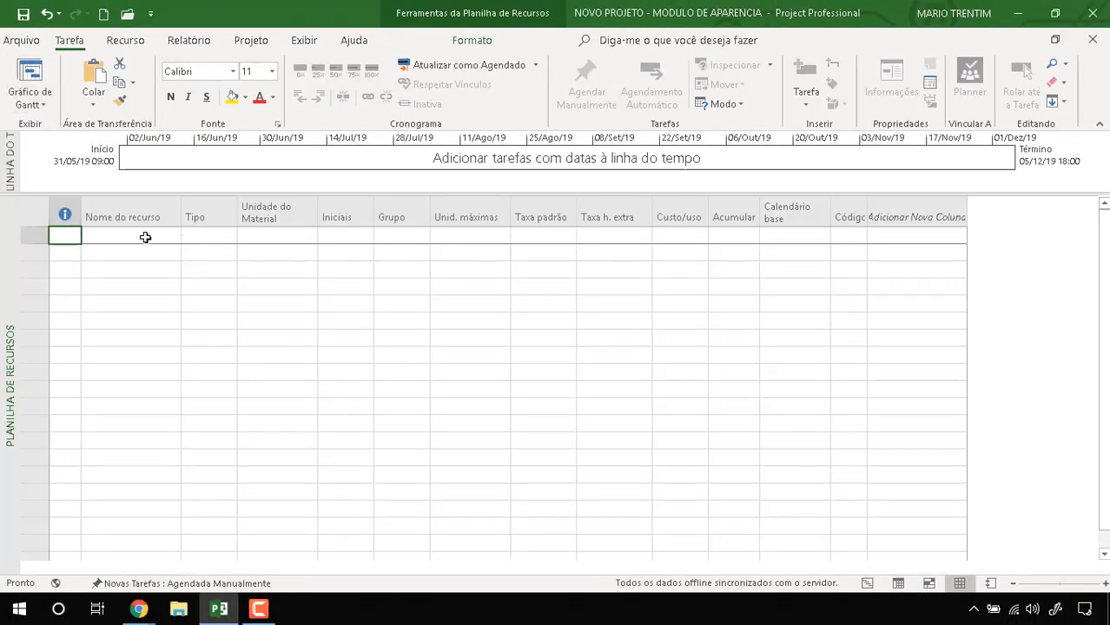
Step: Add two resources named Fornecedor A and Fornecedor B to the resource sheet
click(145, 238)
click(121, 41)
click(148, 106)
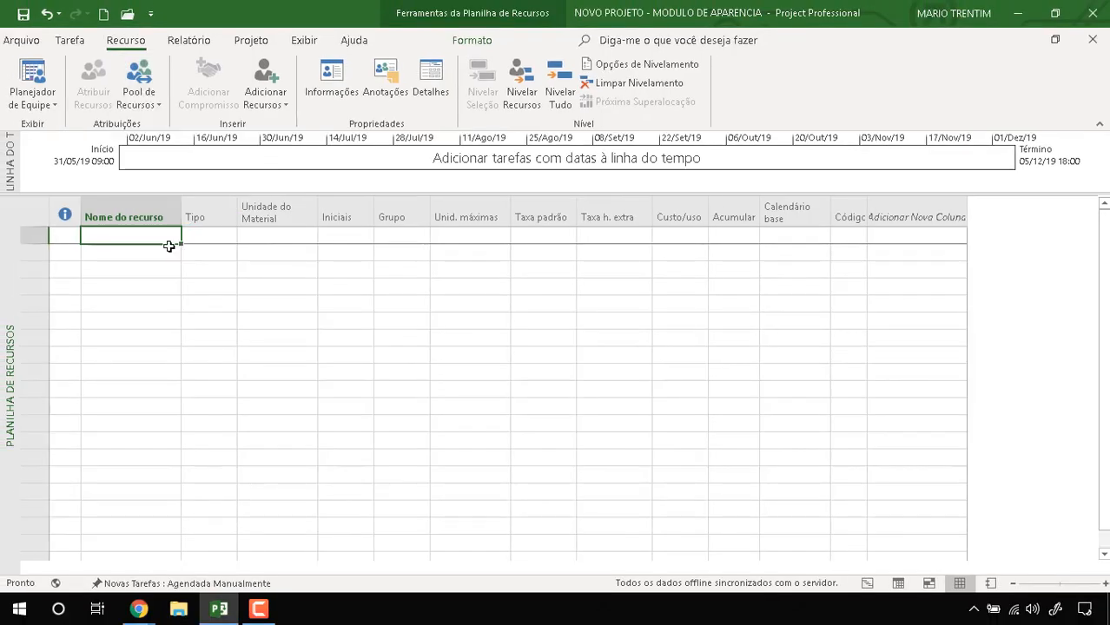
click(161, 239)
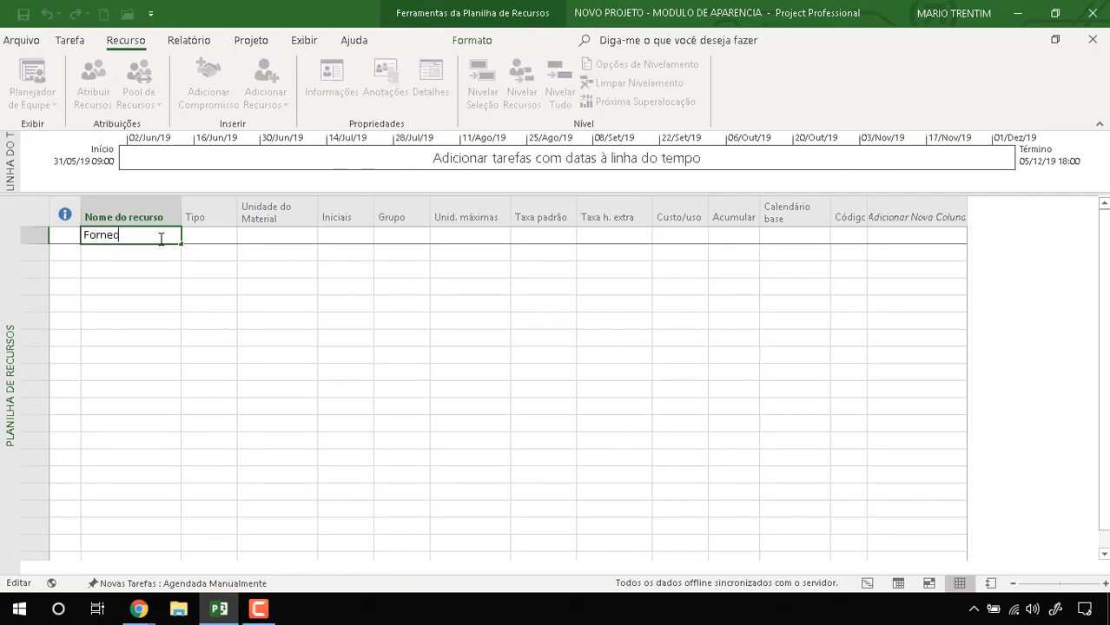
text(Fornecedor A)
key(Return)
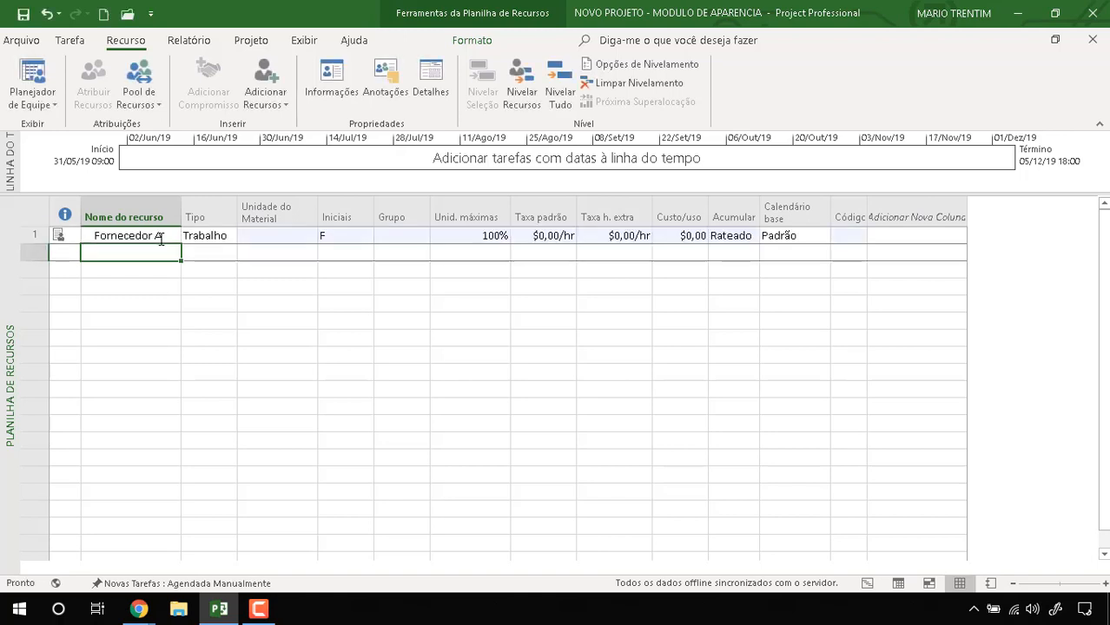
text(Fornecedo)
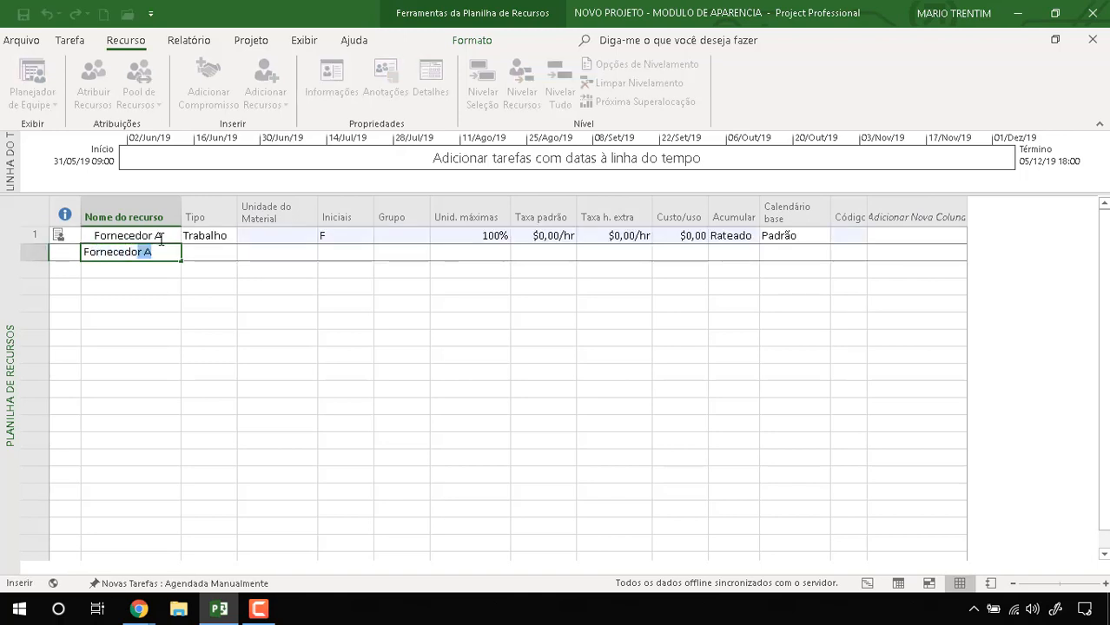
text(r B)
key(Return)
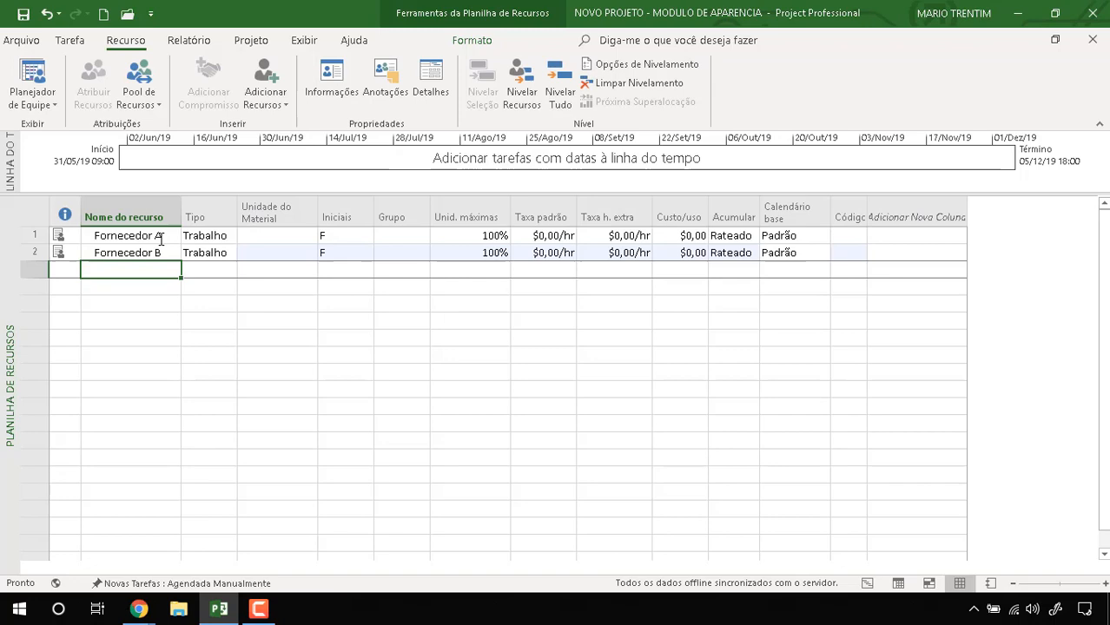
Step: Check what the indicator beside Fornecedor A says about the kind of resource
key(ctrl+1)
click(60, 236)
mouse_move(92, 204)
mouse_down()
mouse_move(201, 177)
mouse_move(4, 252)
mouse_up()
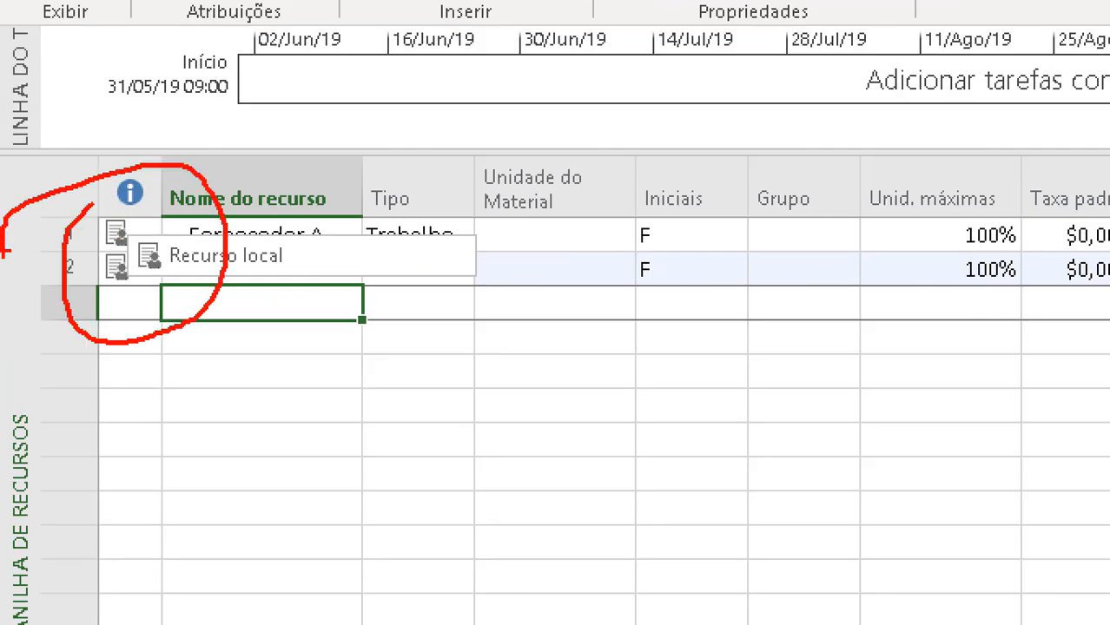
key(Escape)
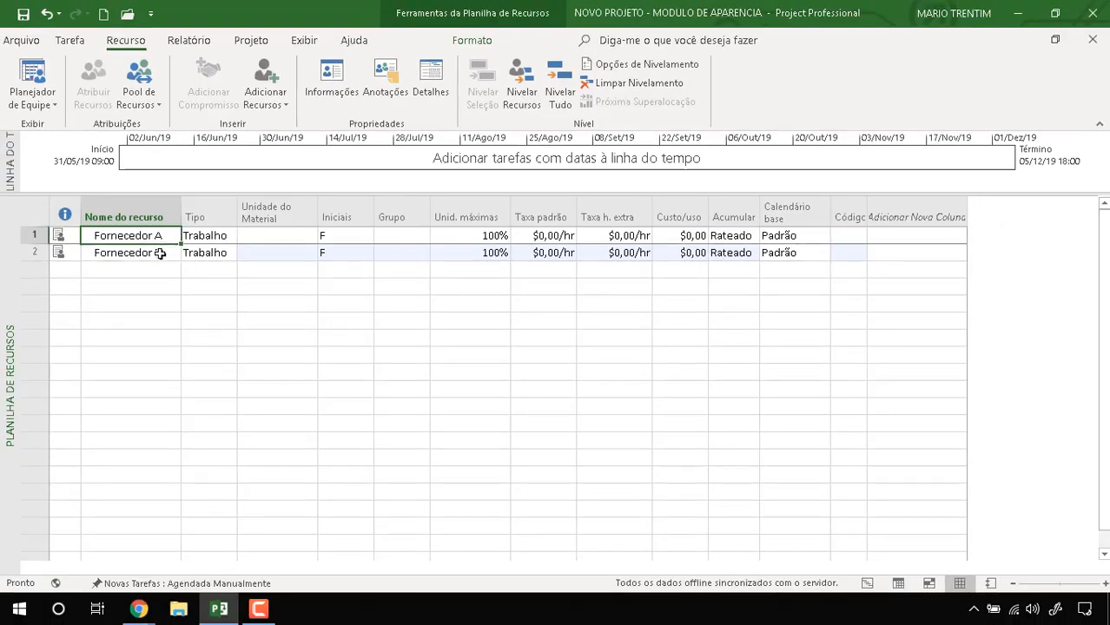
Step: Set the resource type of Fornecedor A to Material and keep Fornecedor B as Trabalho
click(192, 236)
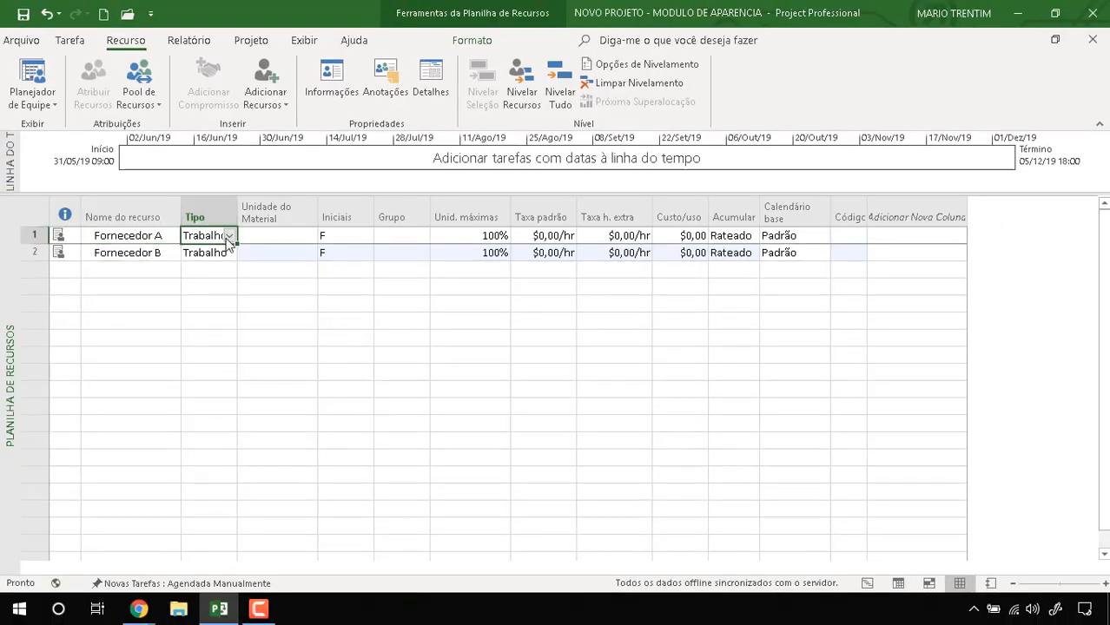
click(229, 236)
click(225, 264)
click(228, 254)
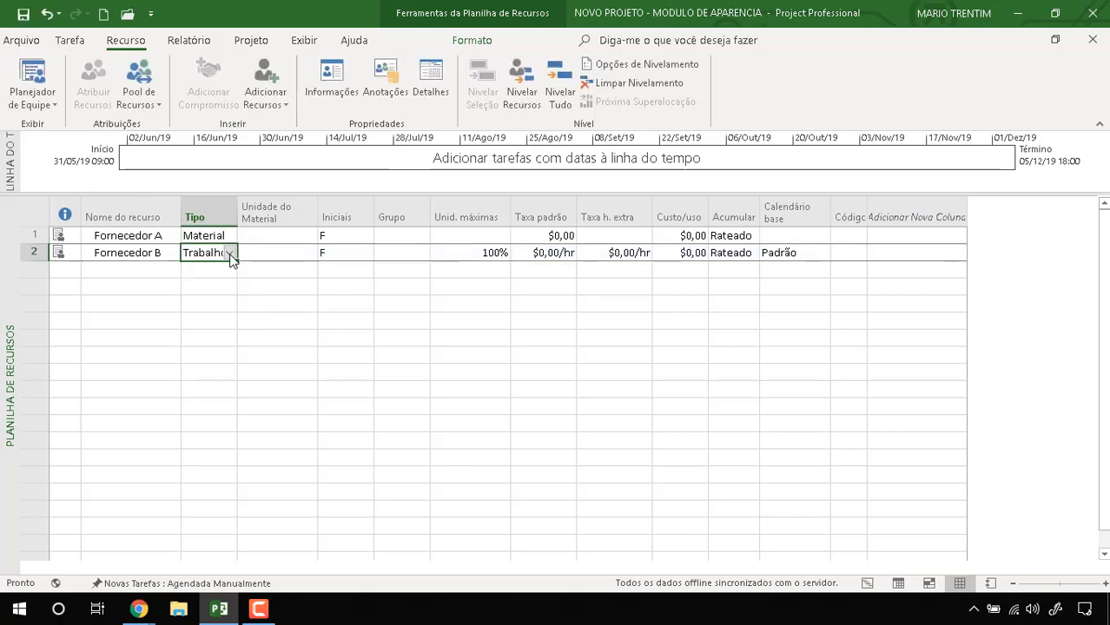
click(229, 253)
click(242, 267)
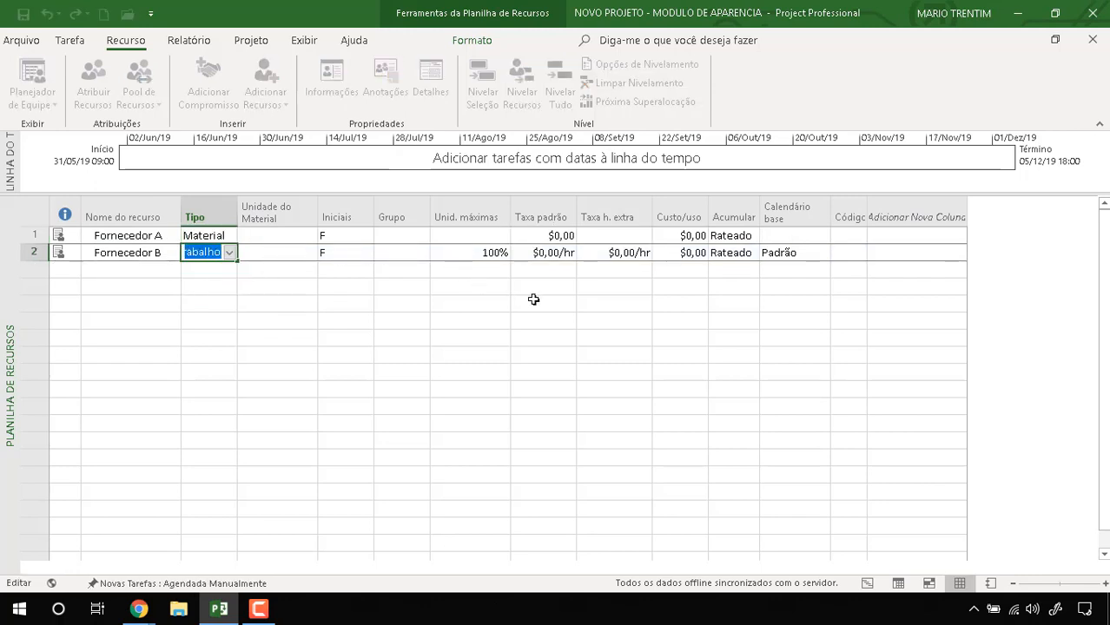
Step: Set the standard rate to 2000 per hour for Fornecedor B and 50000 for Fornecedor A
click(563, 252)
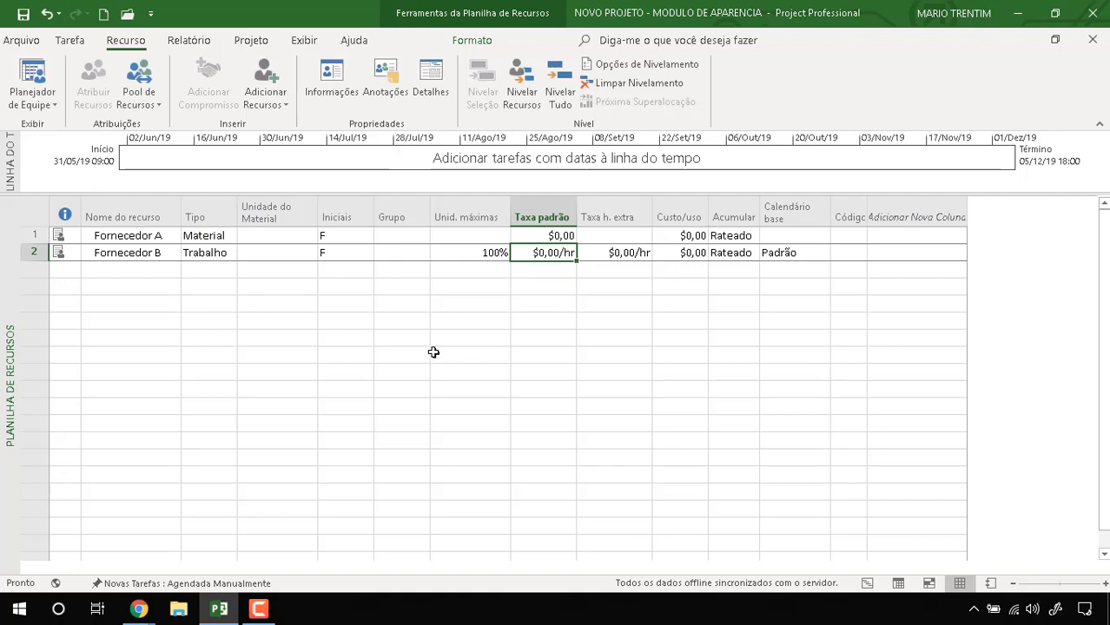
text(2000)
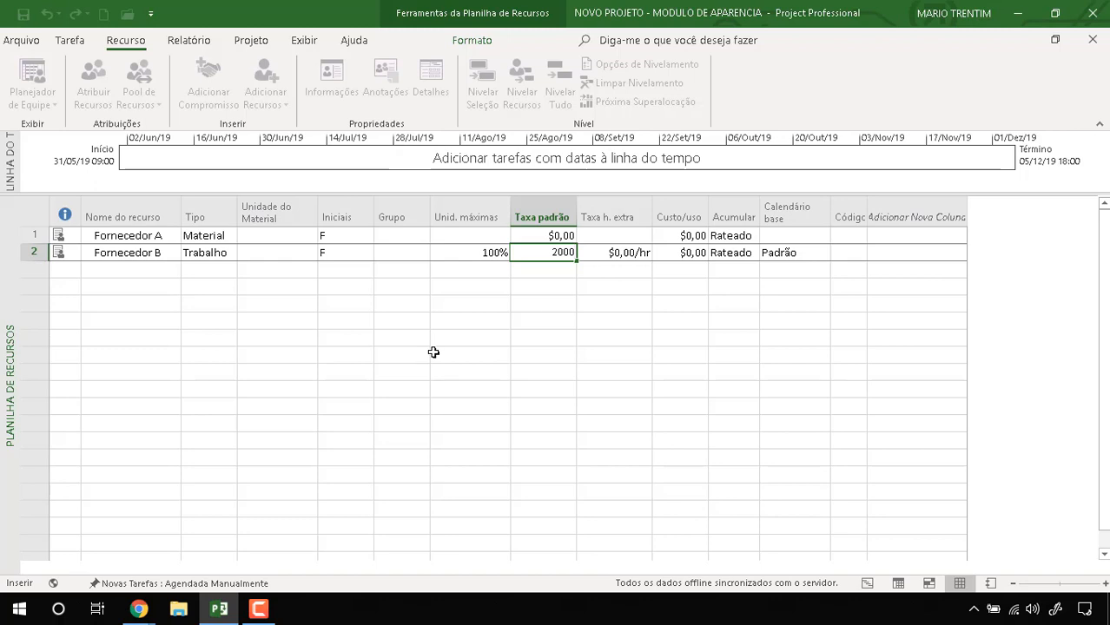
key(Up)
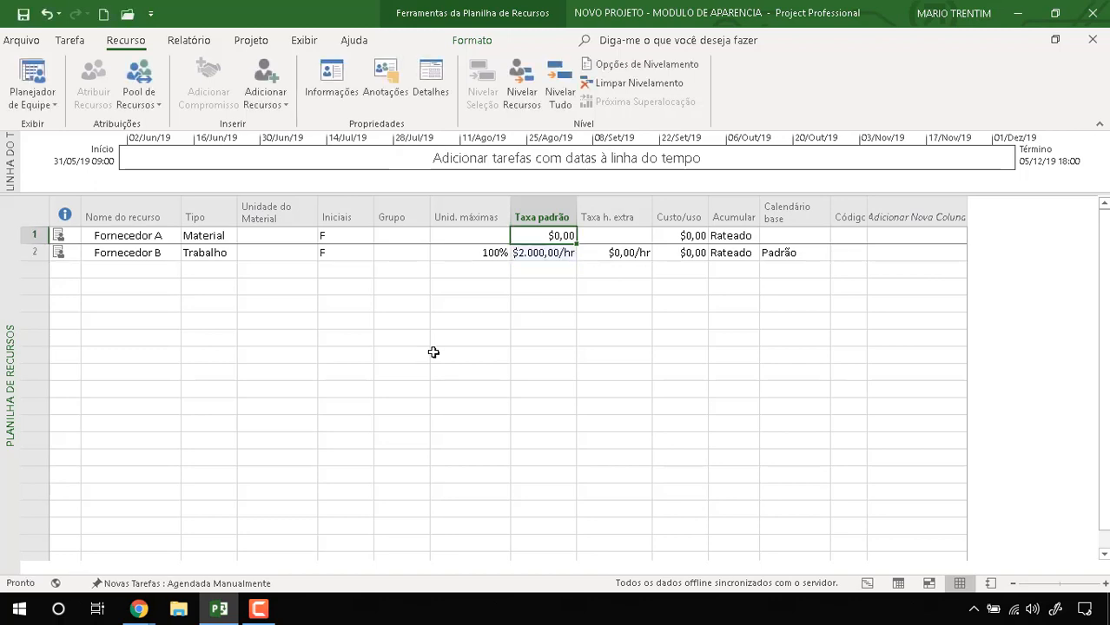
text(50.0)
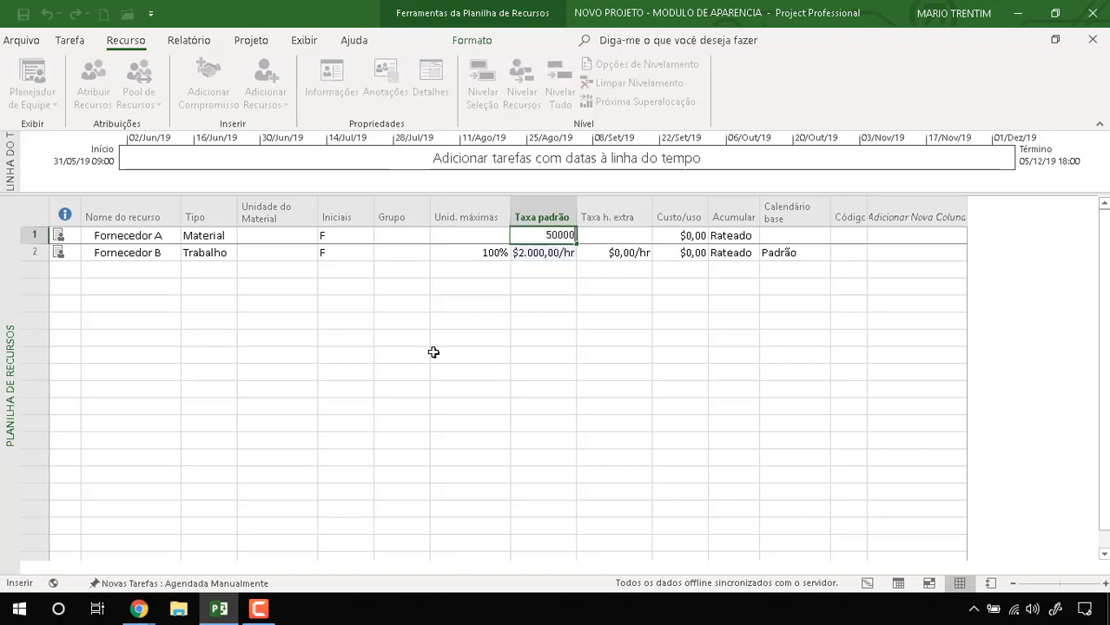
text(00)
key(Return)
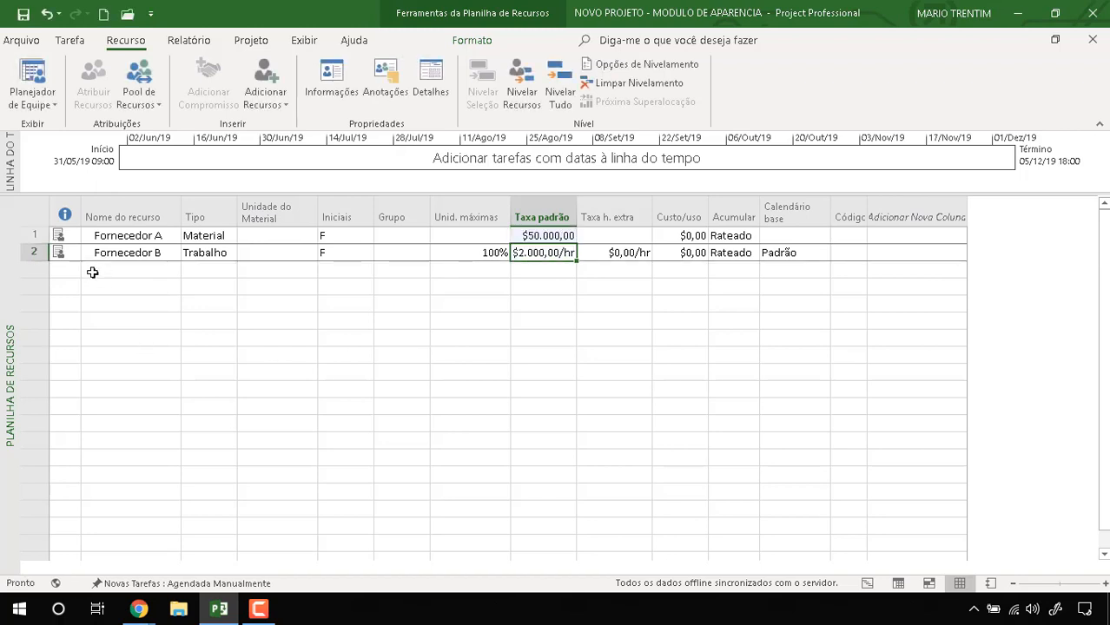
Step: Return to the Gráfico de Gantt view and assign Fornecedor B as the resource of the task FASE 1
click(47, 108)
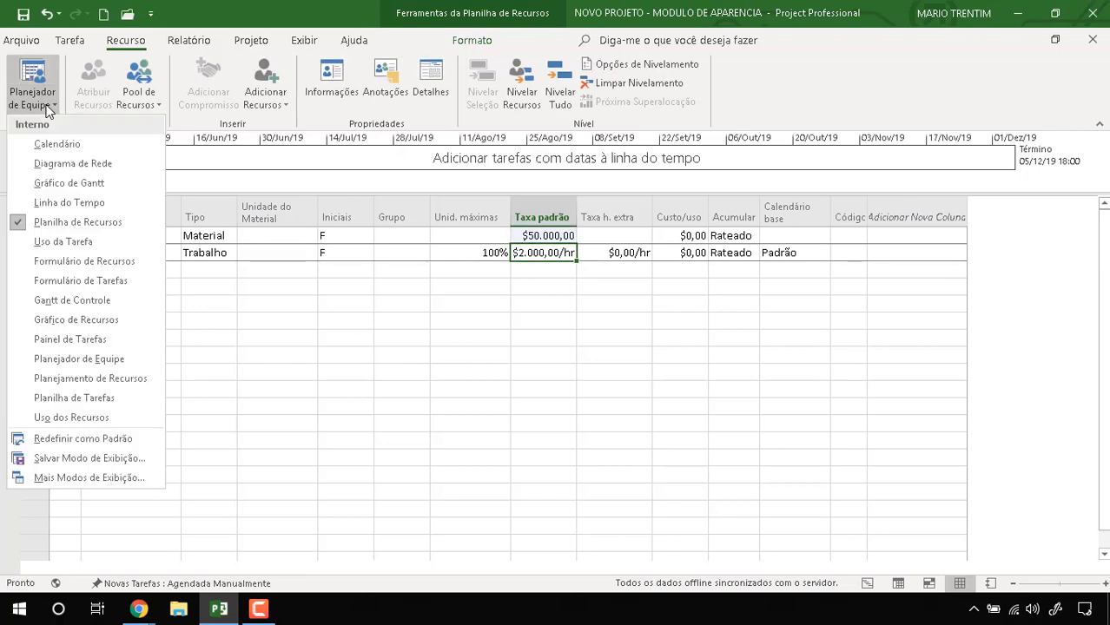
click(66, 181)
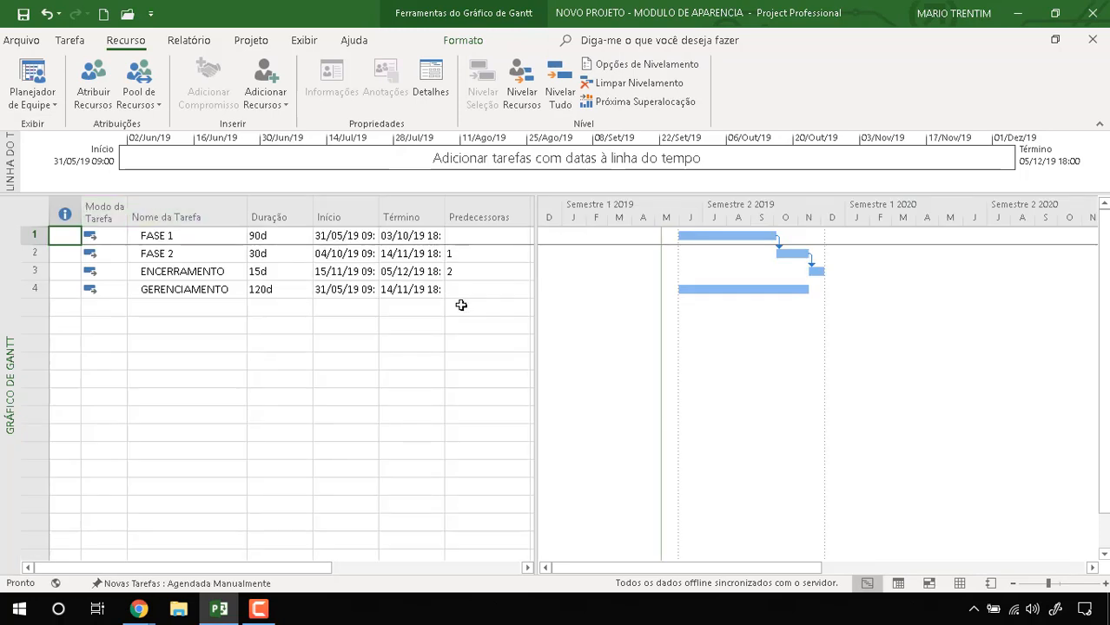
drag(535, 363, 667, 362)
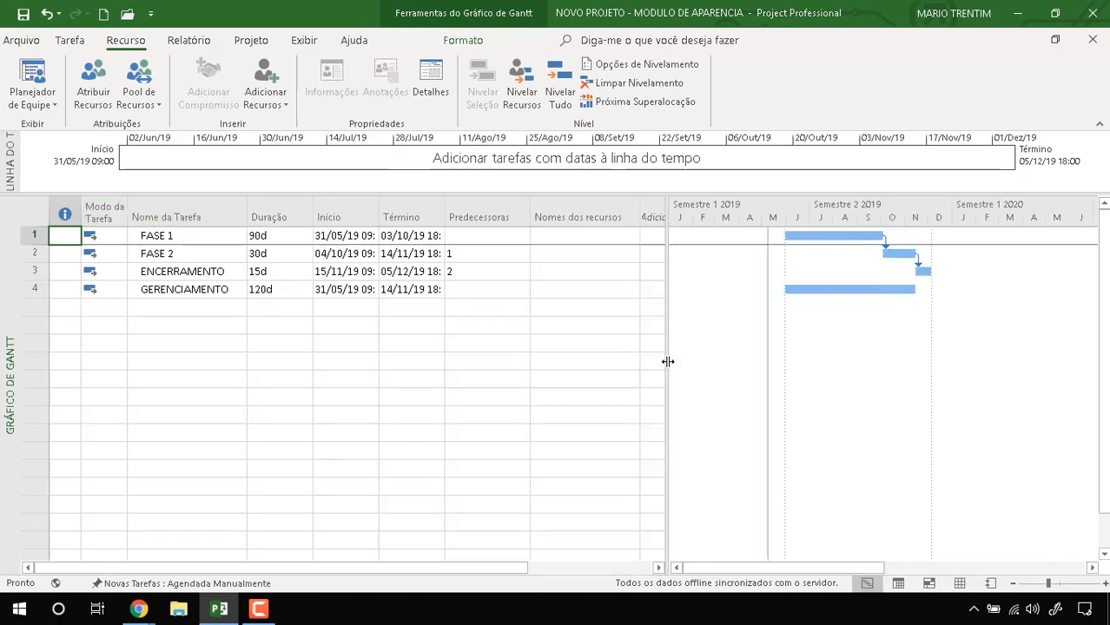
click(613, 238)
click(632, 238)
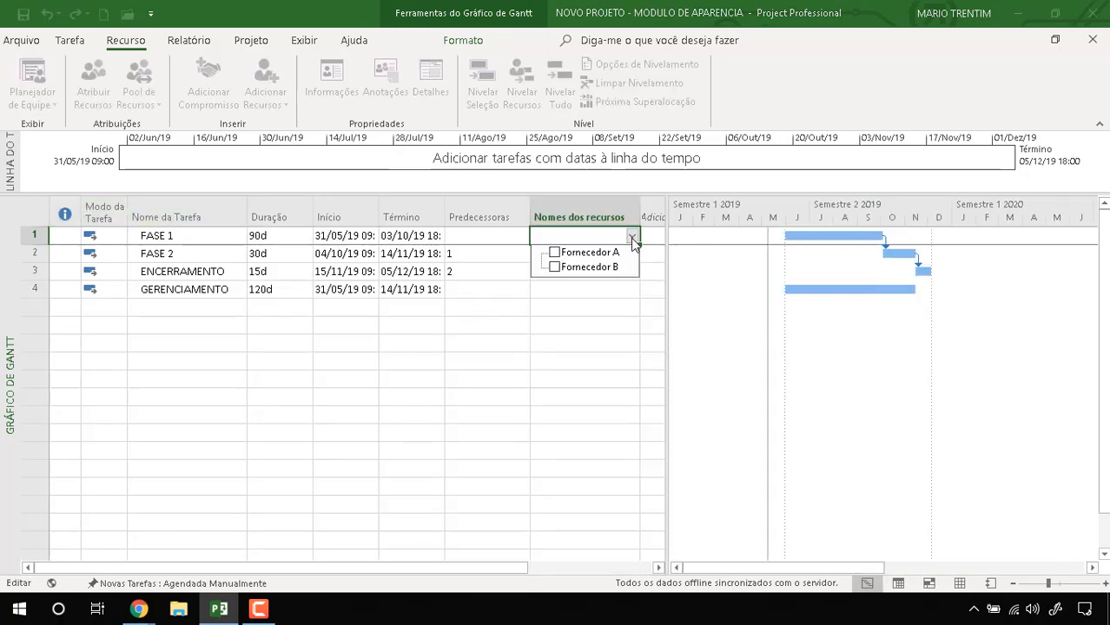
click(555, 268)
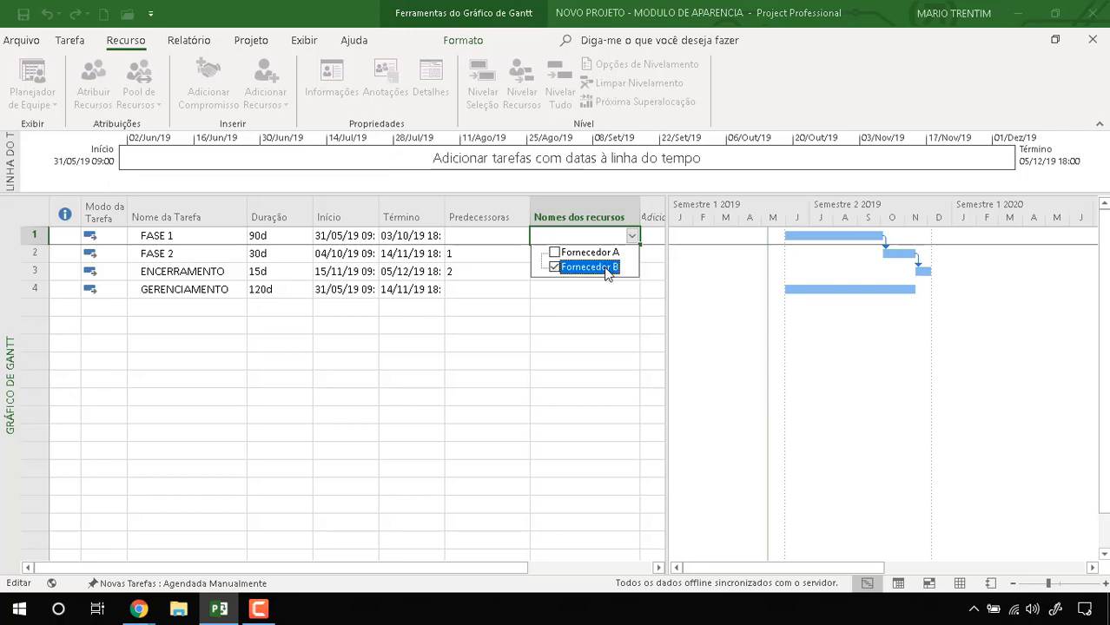
click(624, 360)
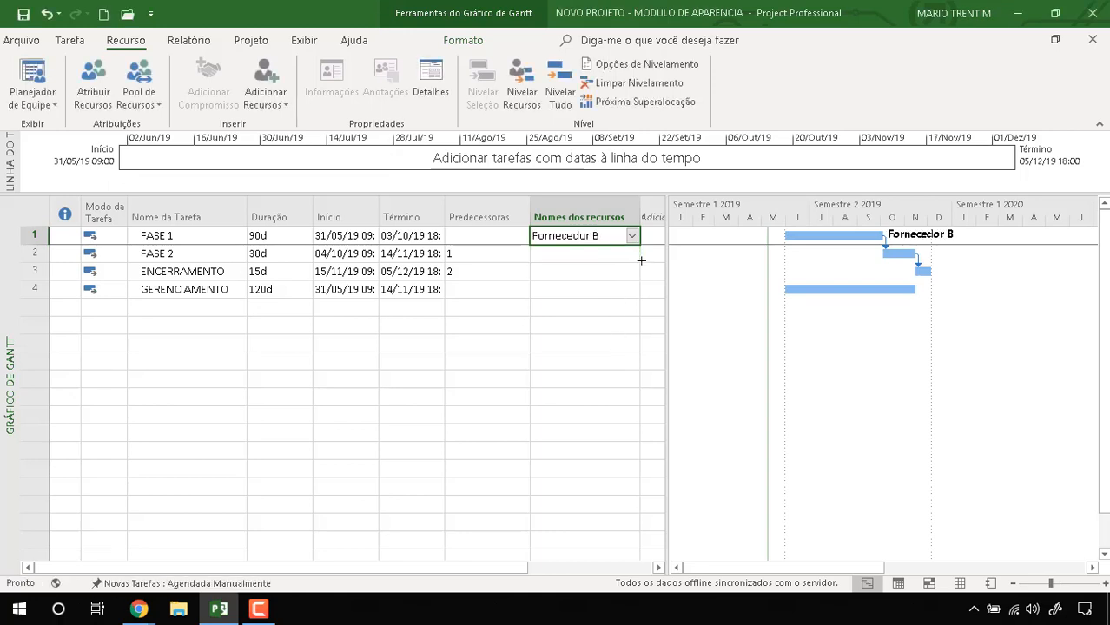
Step: Copy the Fornecedor B assignment down to FASE 2 and ENCERRAMENTO and add a Custo column to the task table
drag(641, 260, 643, 276)
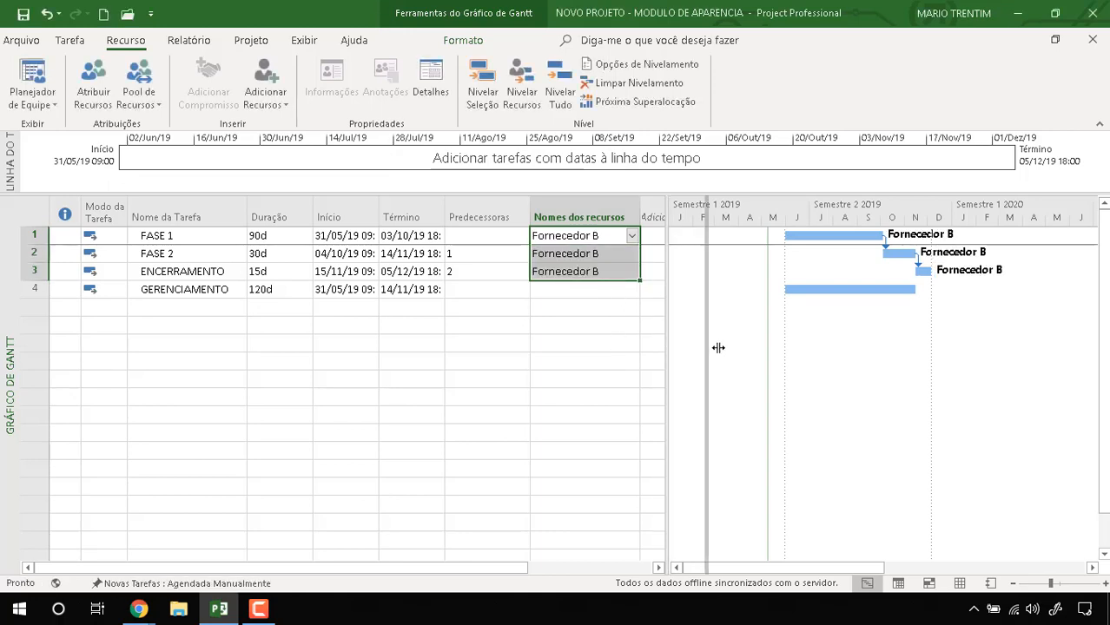
drag(718, 347, 775, 347)
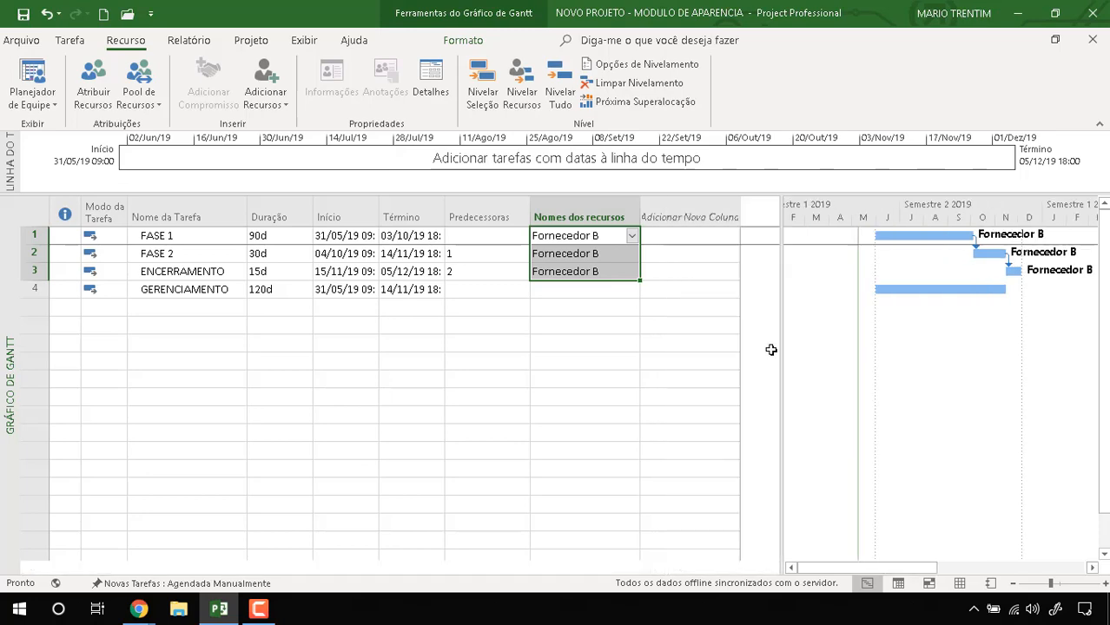
right_click(693, 216)
click(754, 337)
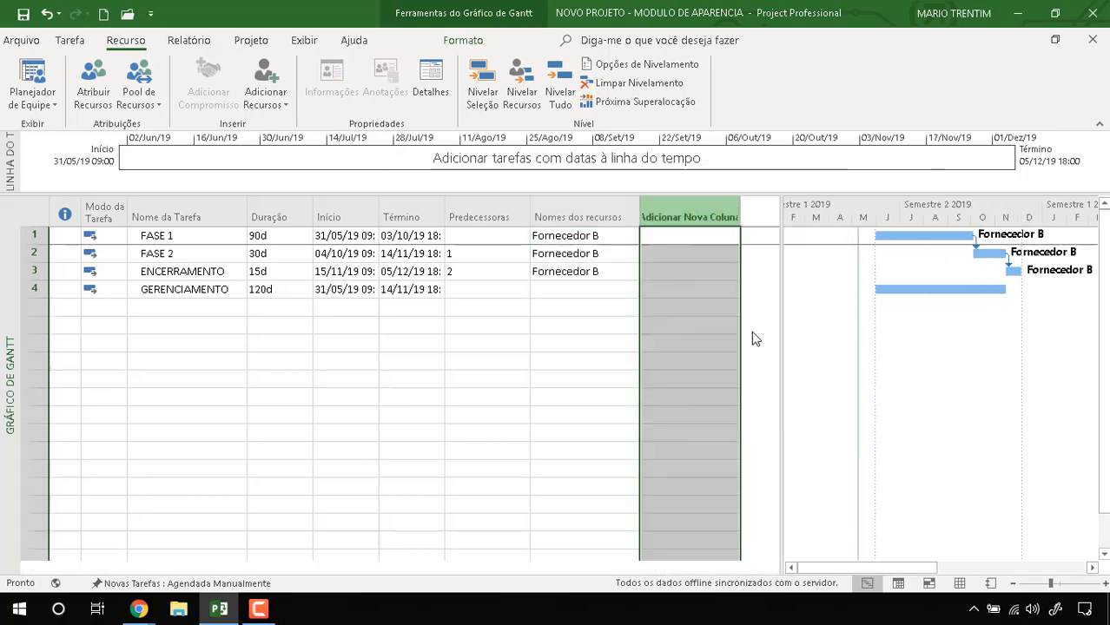
text(Calendário da tarefa)
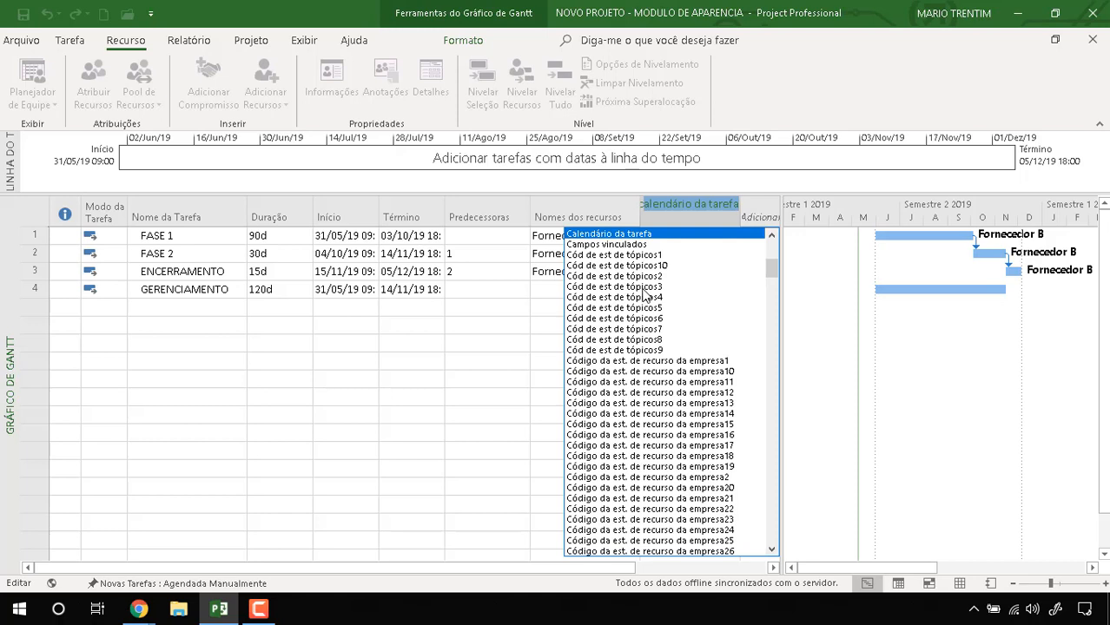
scroll(638, 302, down, 7)
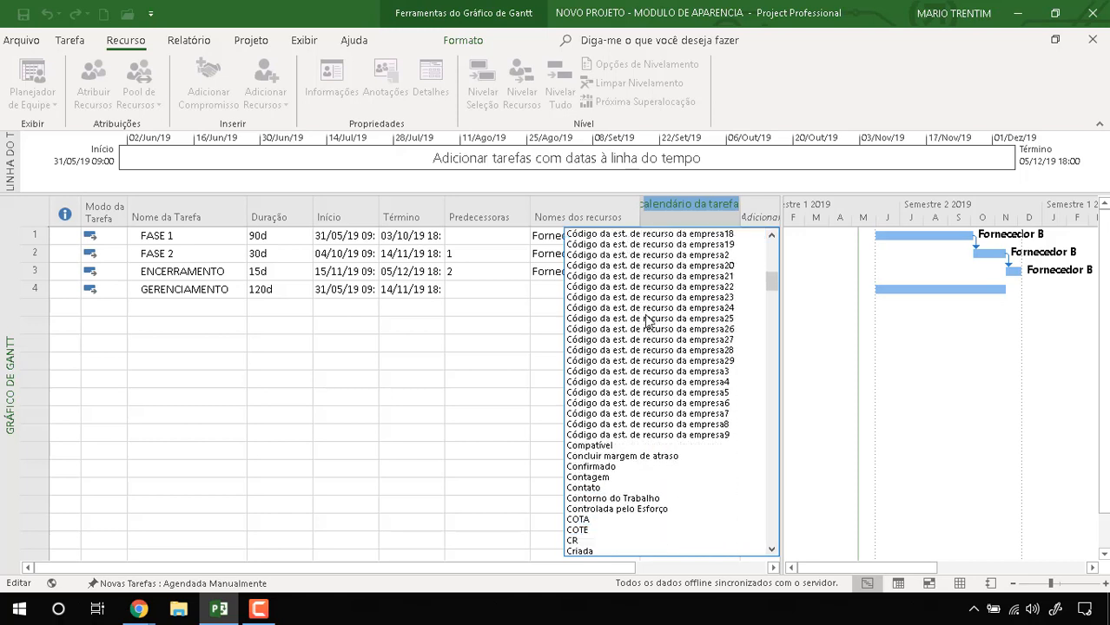
scroll(600, 516, down, 4)
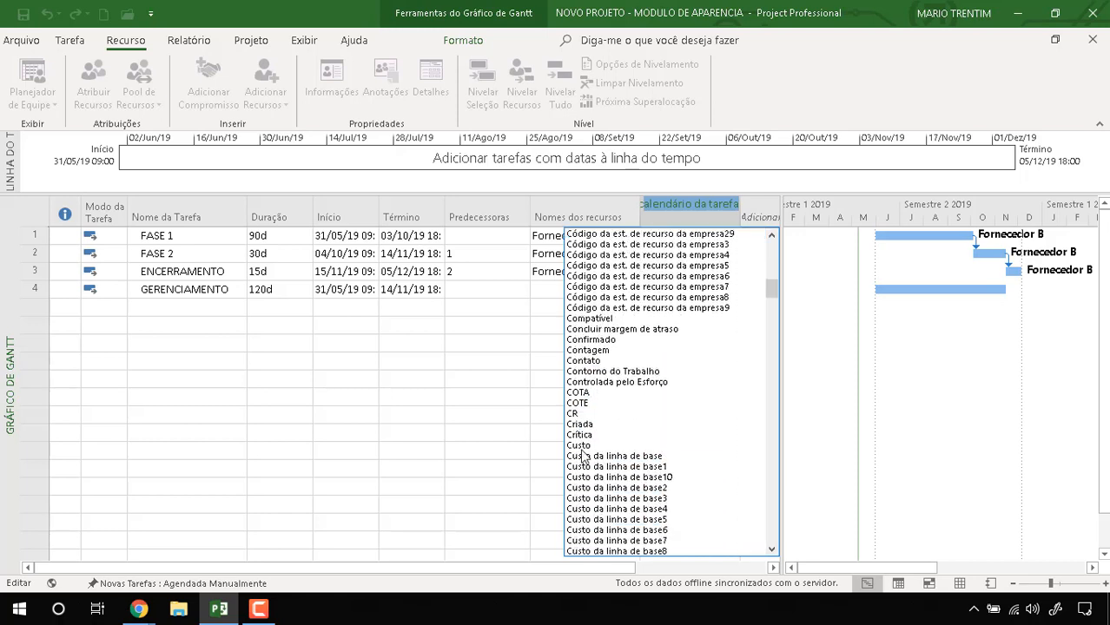
click(582, 443)
Step: Remove the assigned resource from FASE 1 and undo the removal
click(591, 236)
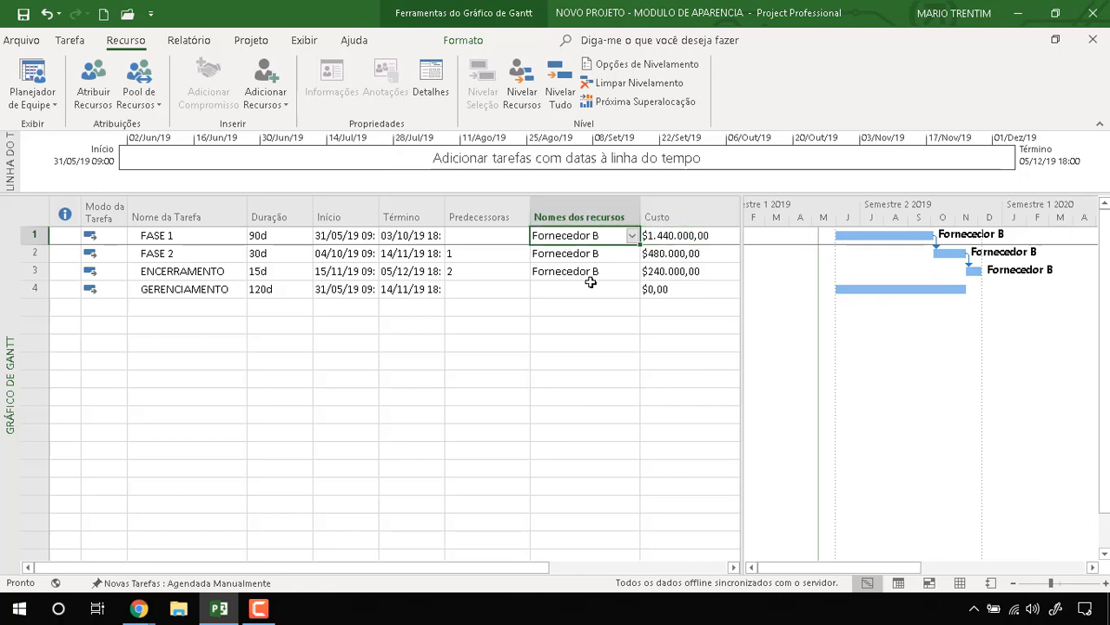
key(Delete)
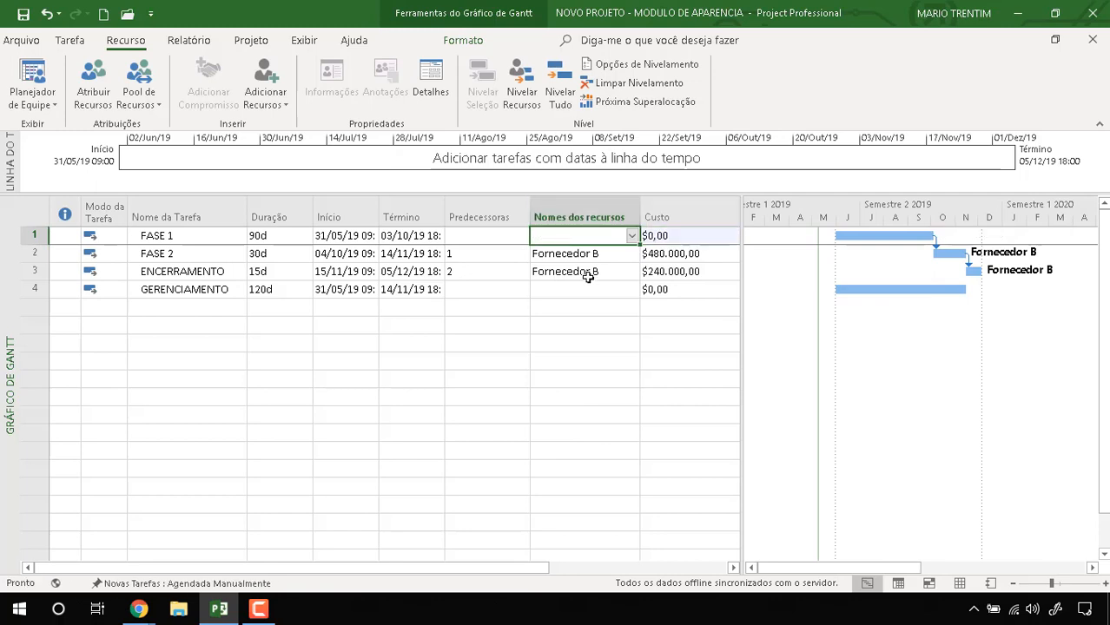
key(ctrl+z)
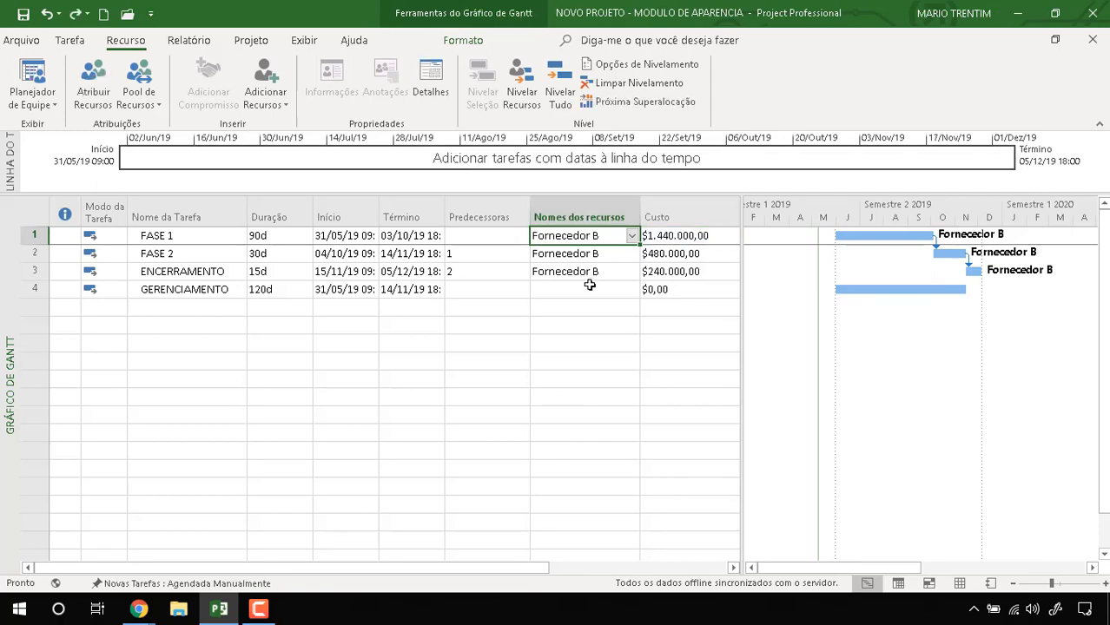
Step: Assign Fornecedor A as the resource of the task GERENCIAMENTO
click(584, 290)
click(631, 292)
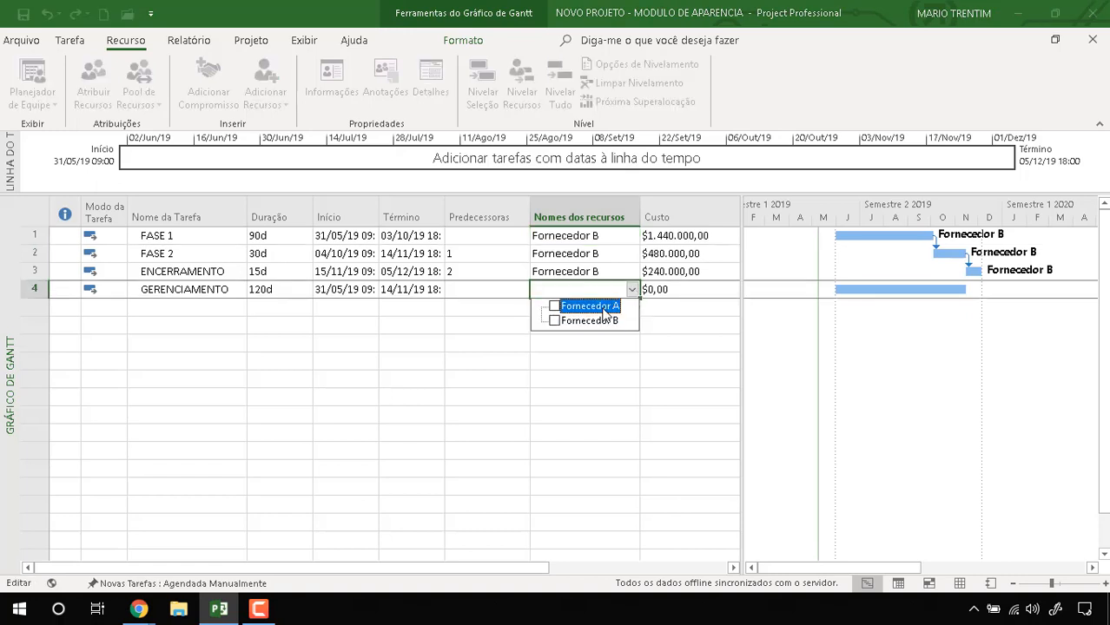
click(598, 307)
click(584, 366)
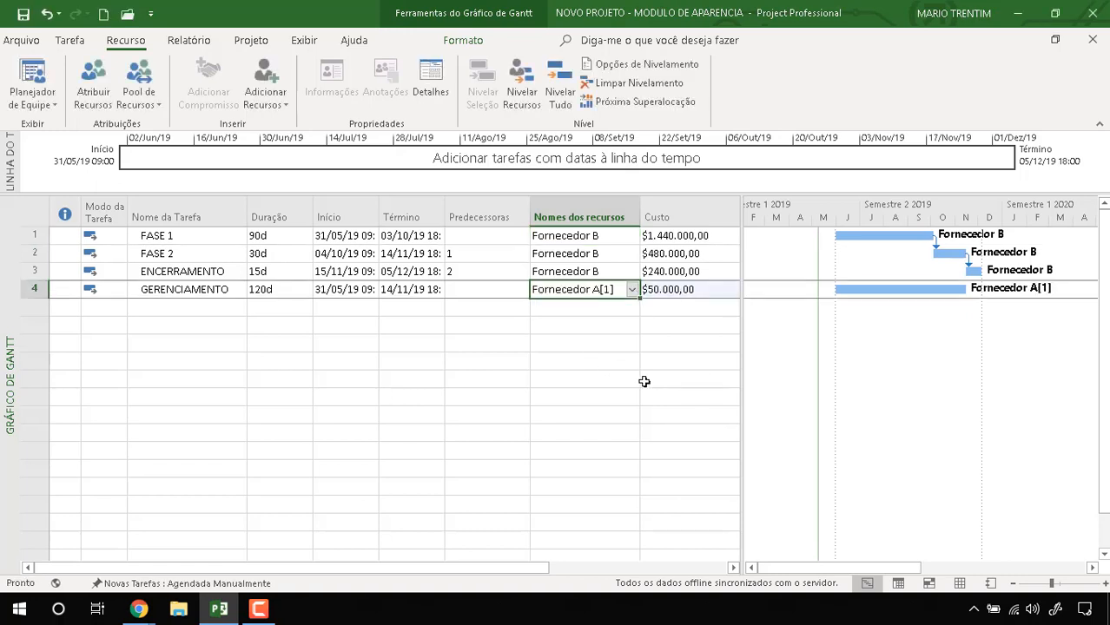
Step: Set the quantity of Fornecedor A on GERENCIAMENTO to 8 units
click(667, 290)
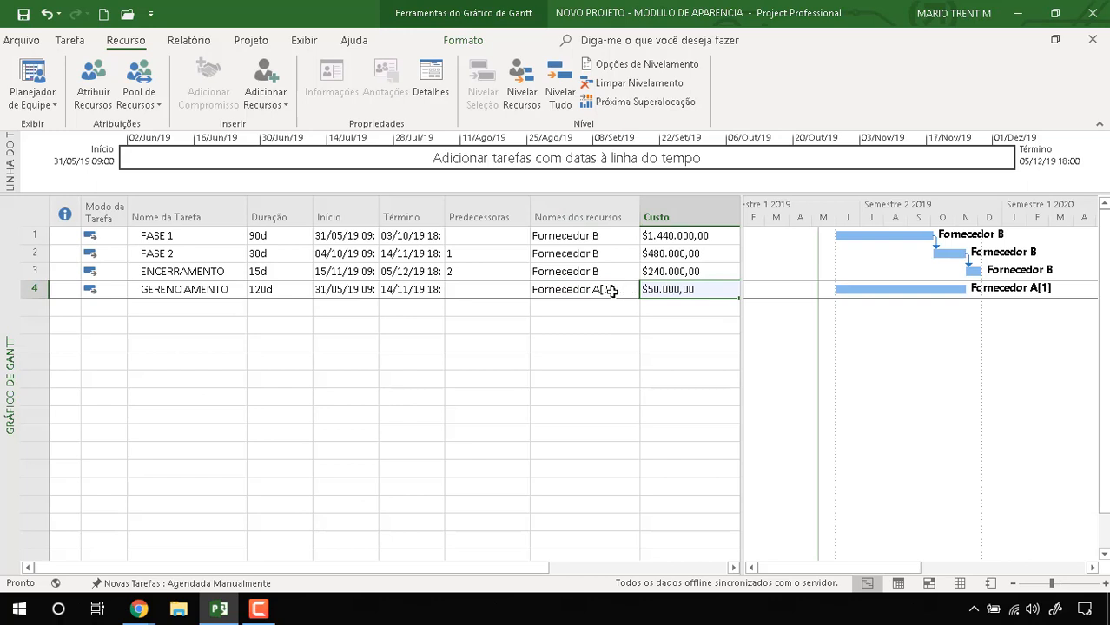
click(612, 292)
click(608, 289)
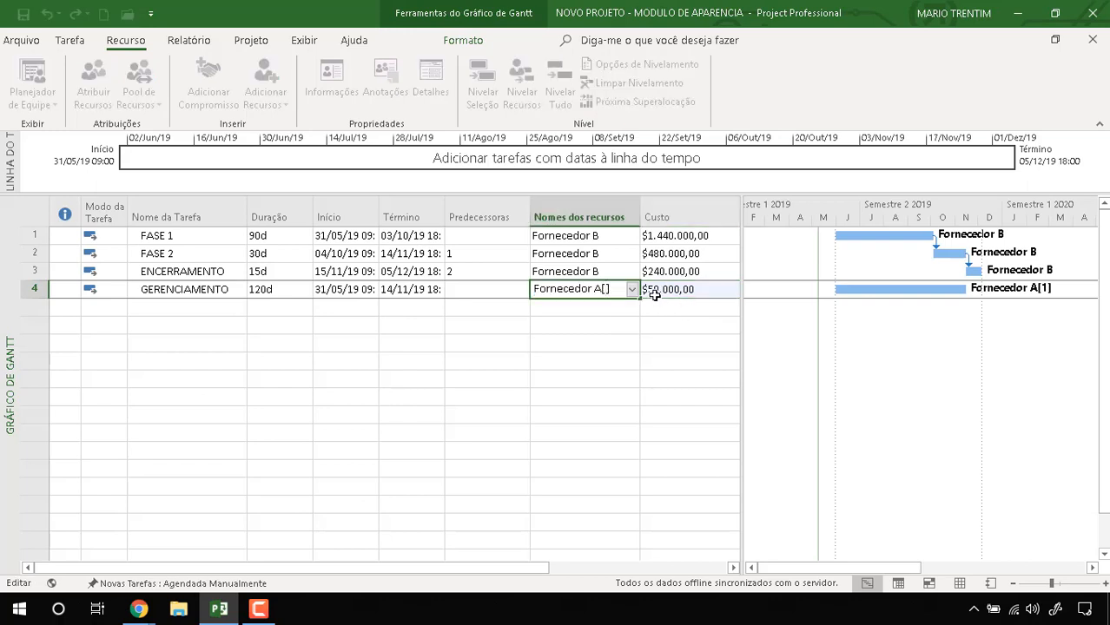
key(Return)
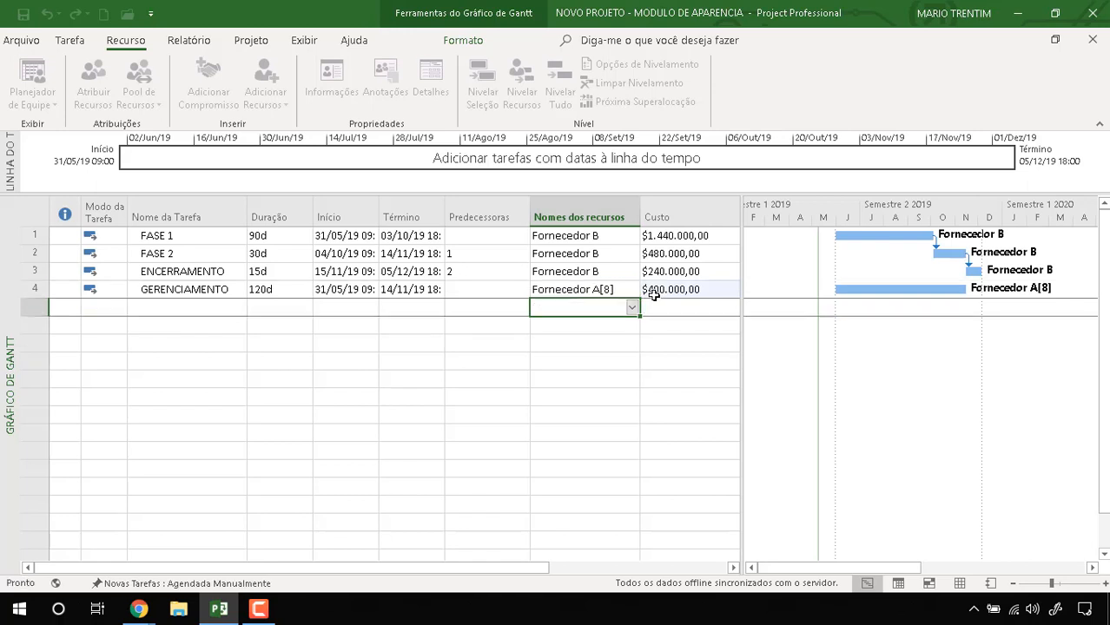
Step: Switch to the Gantt de Controle view and show the bars of all tasks on a monthly timescale
drag(739, 411, 480, 399)
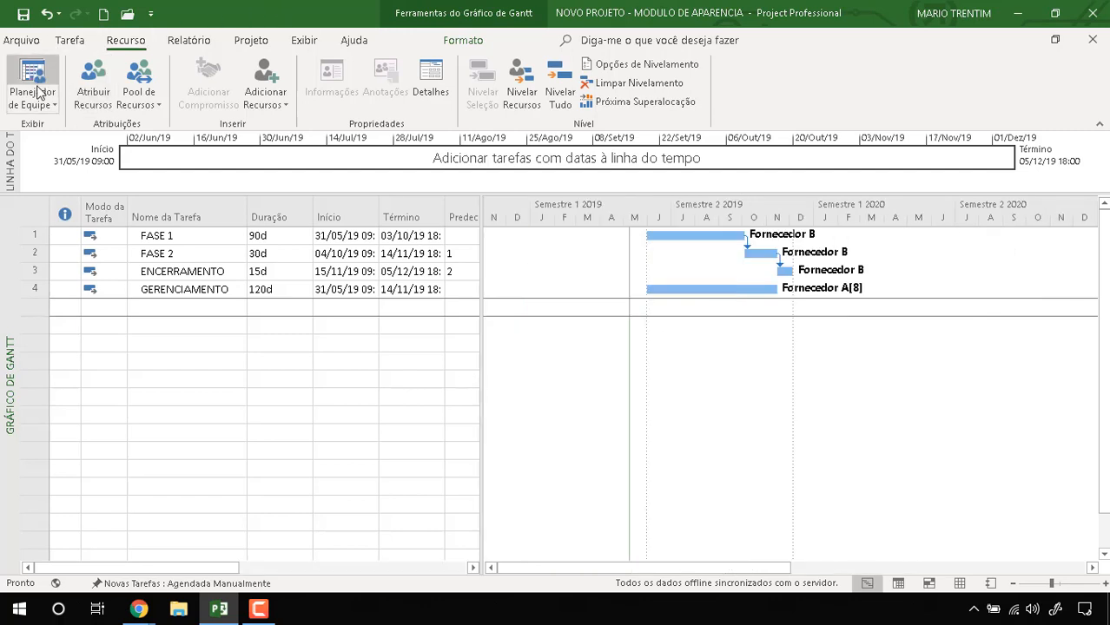
click(75, 40)
click(29, 106)
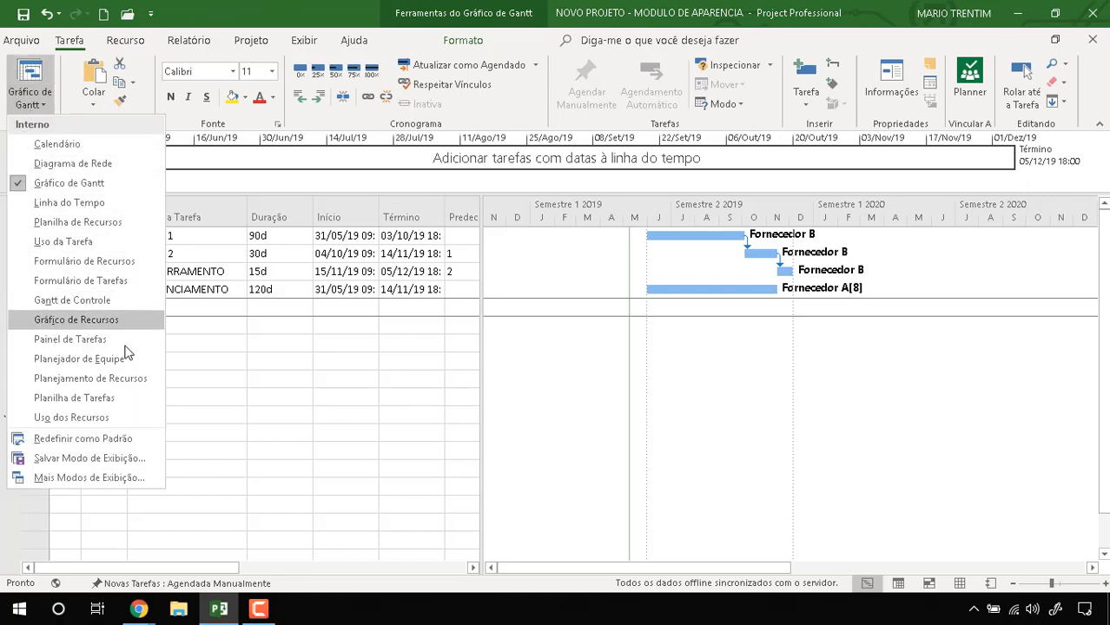
click(72, 299)
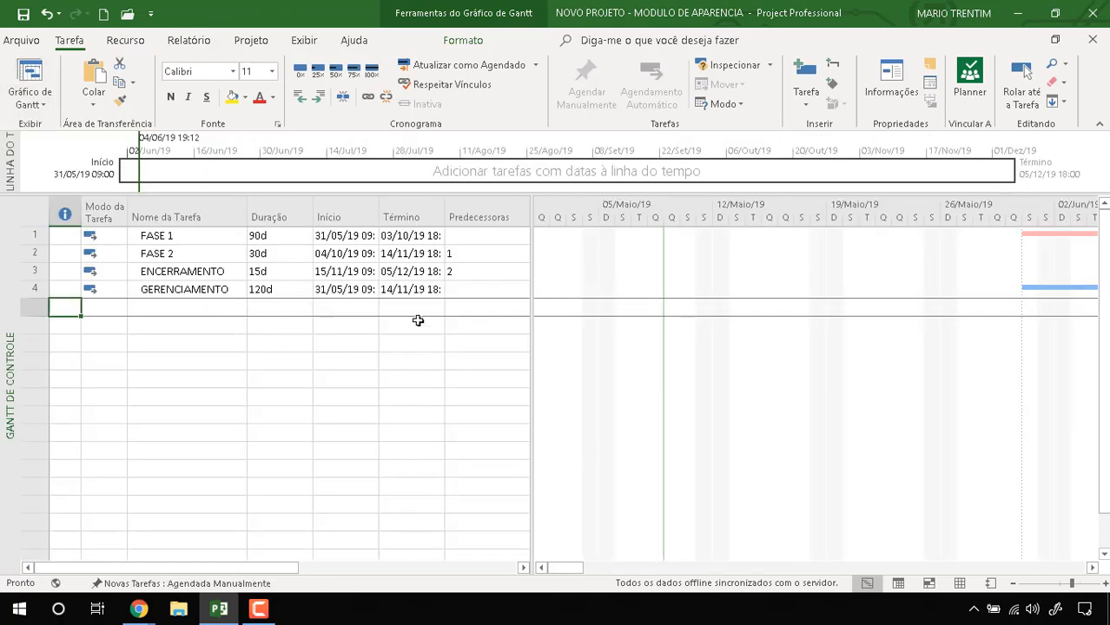
drag(578, 569, 670, 571)
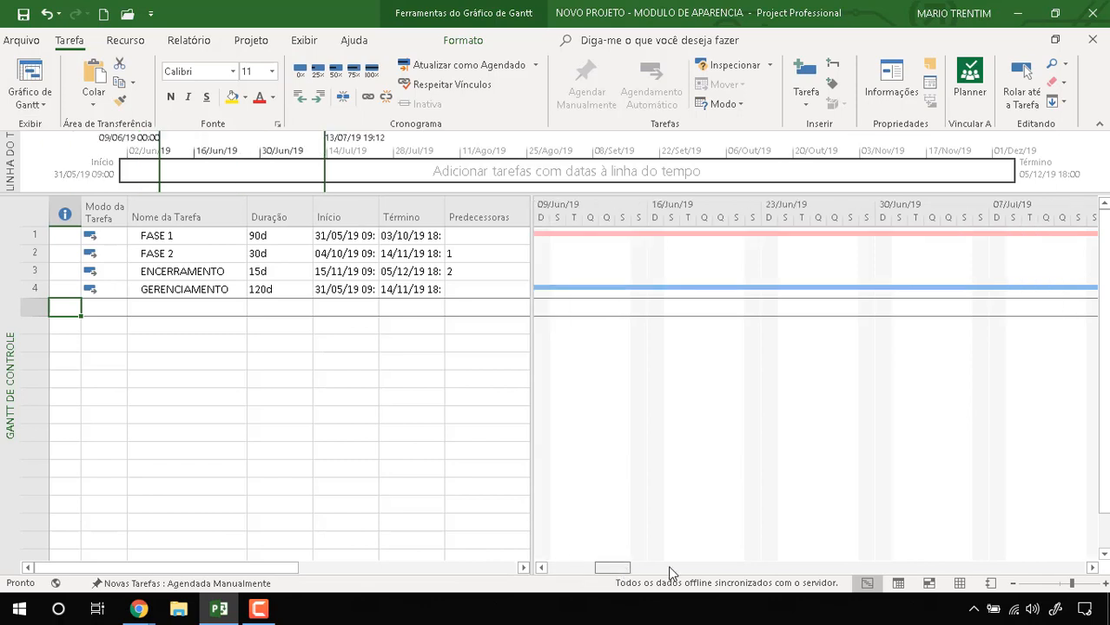
click(1012, 584)
click(1012, 584)
click(1012, 583)
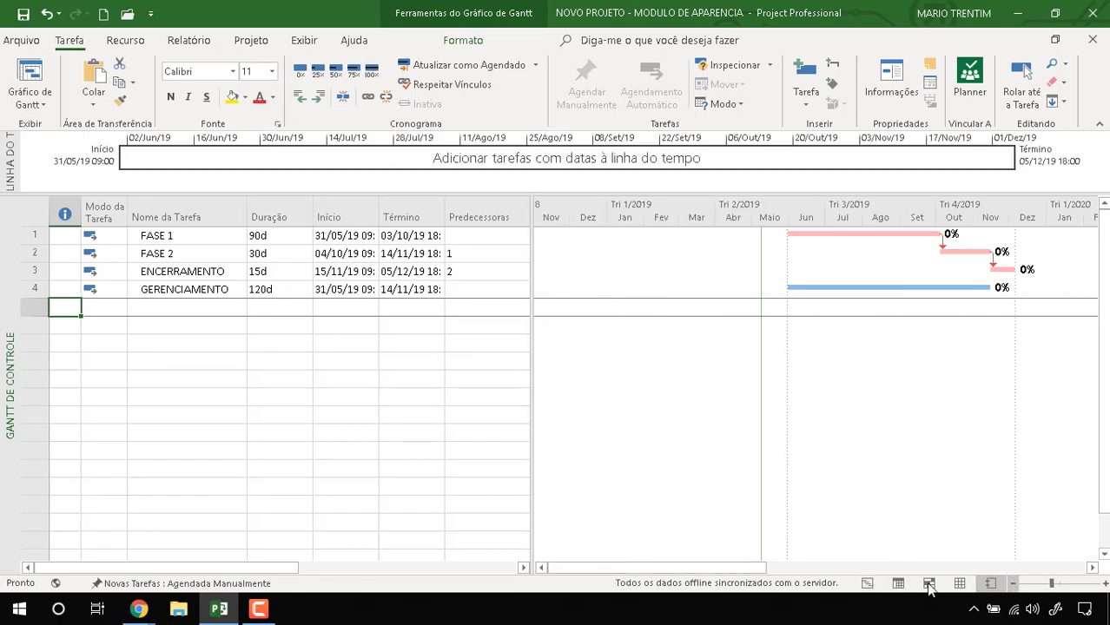
drag(752, 569, 840, 569)
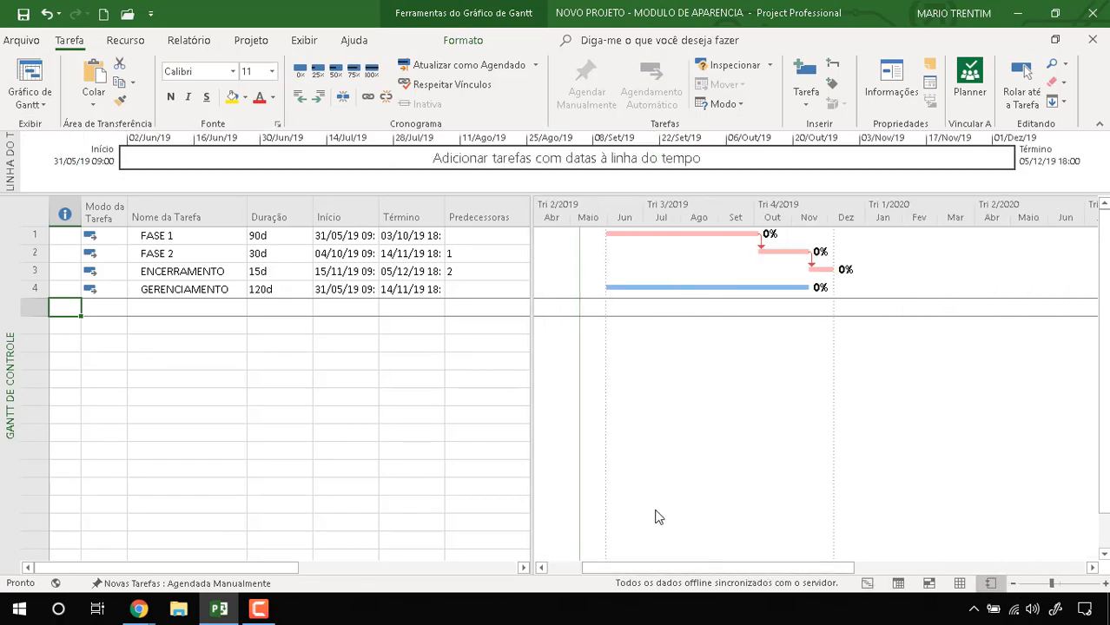
Step: Set the baseline Linha de base for the entire project
click(331, 361)
click(193, 309)
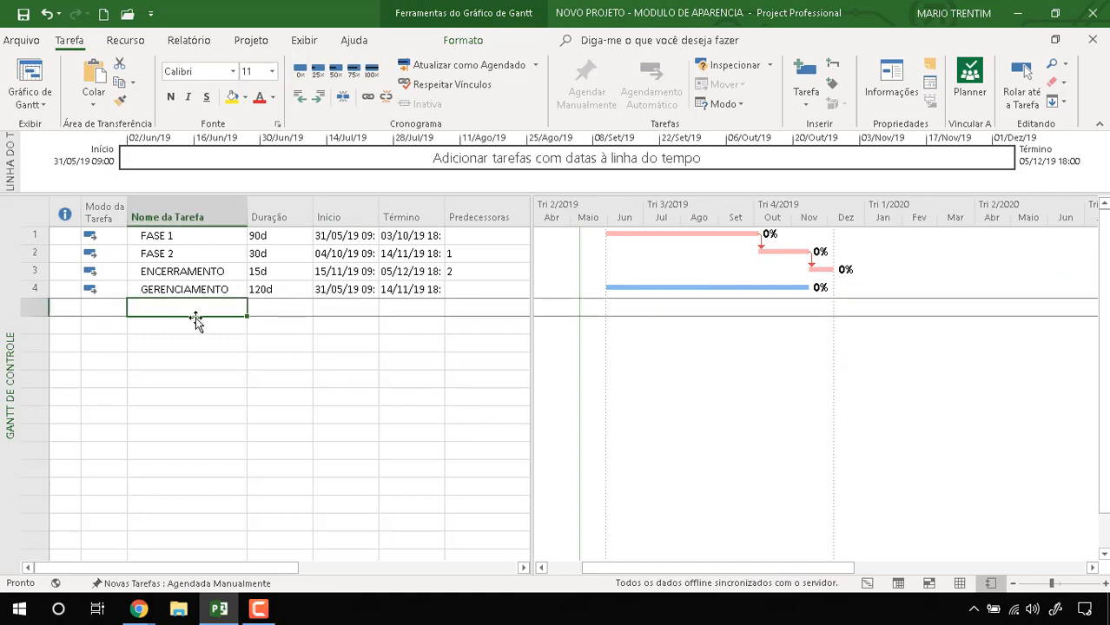
click(242, 45)
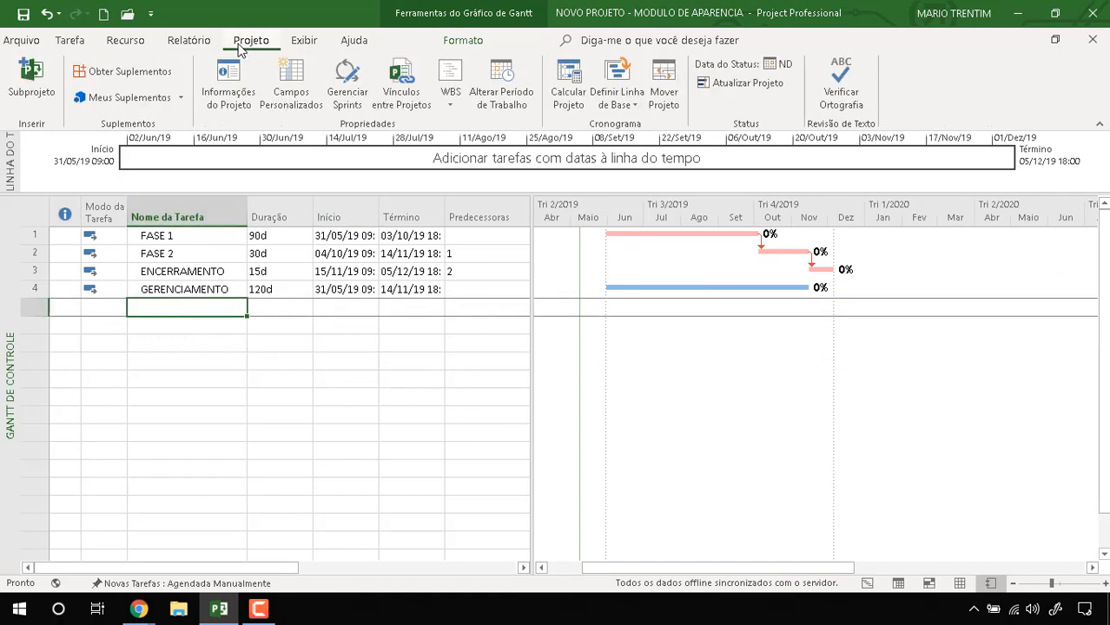
click(632, 107)
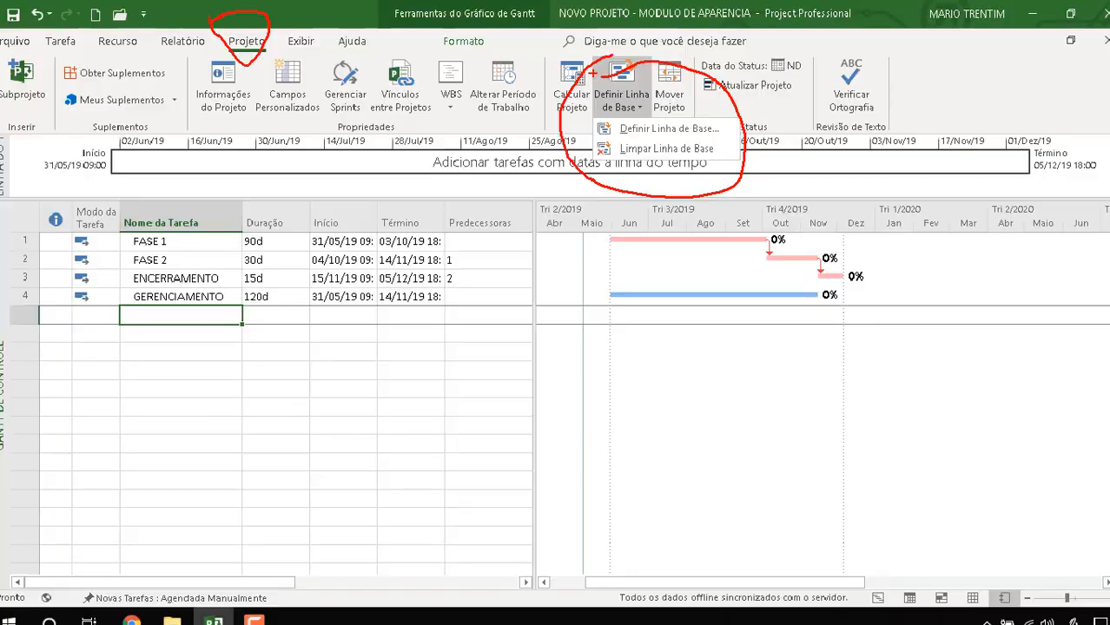
click(618, 113)
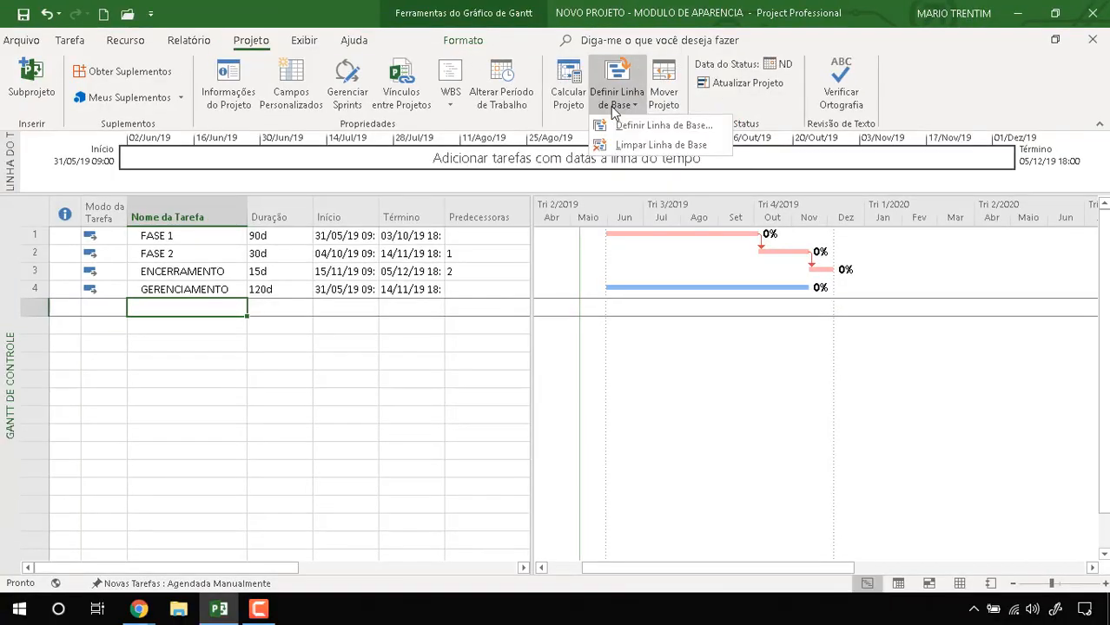
click(656, 128)
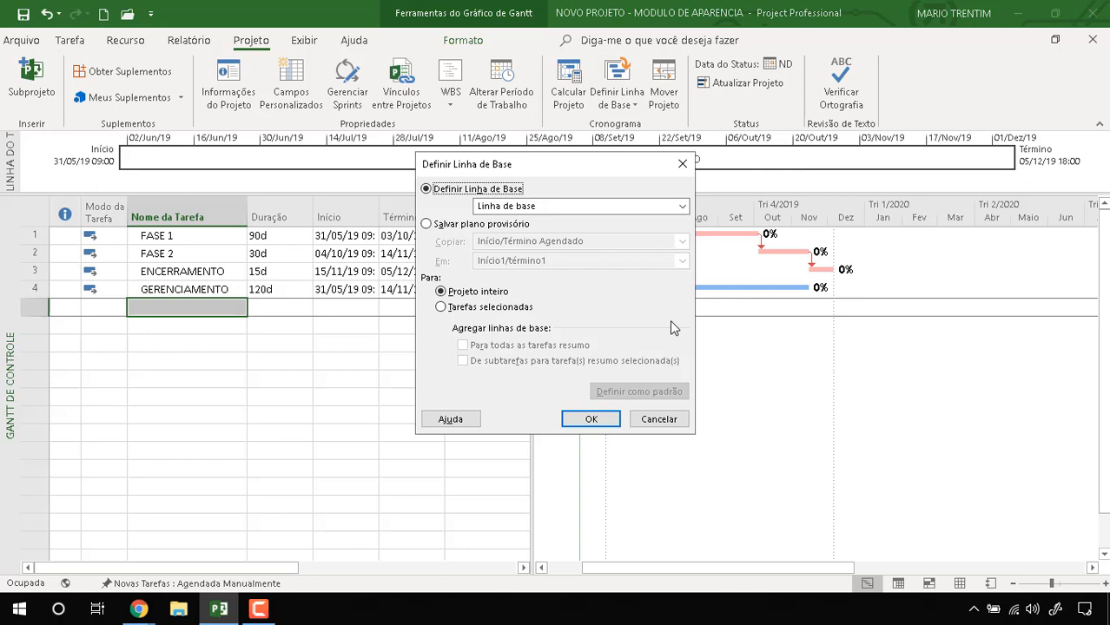
click(591, 418)
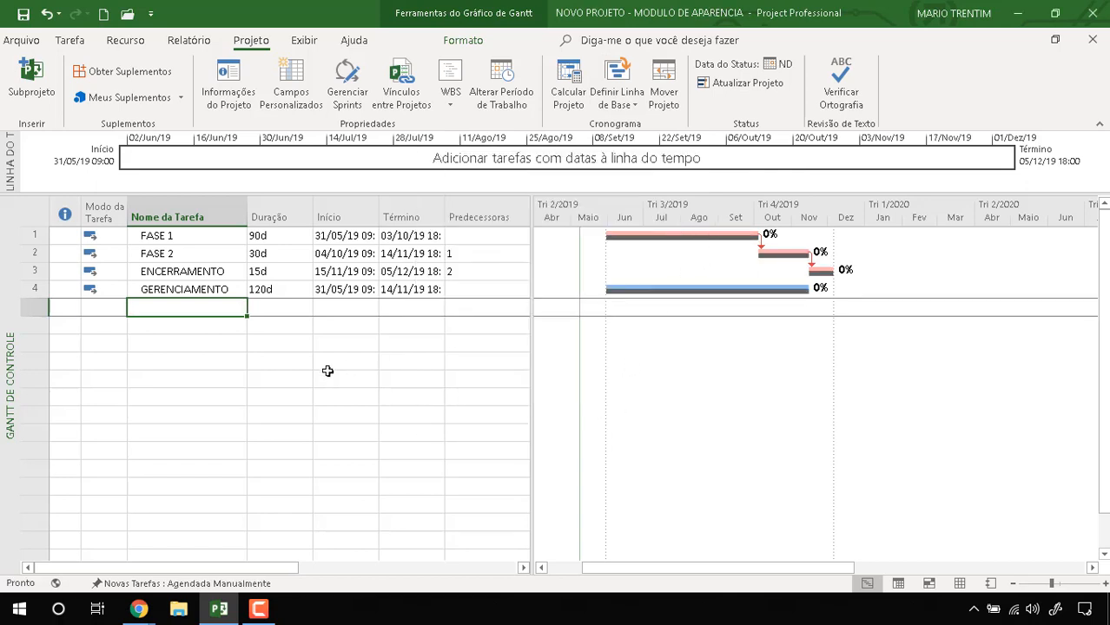
Step: Apply the Controle table to the Gantt de Controle view
click(71, 42)
click(304, 40)
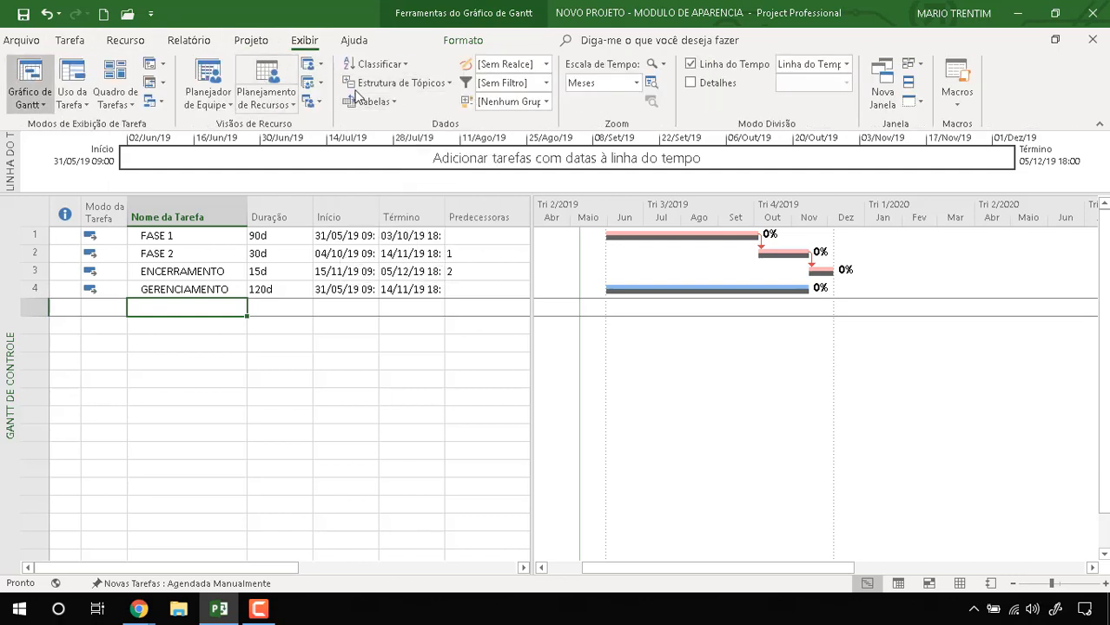
click(391, 103)
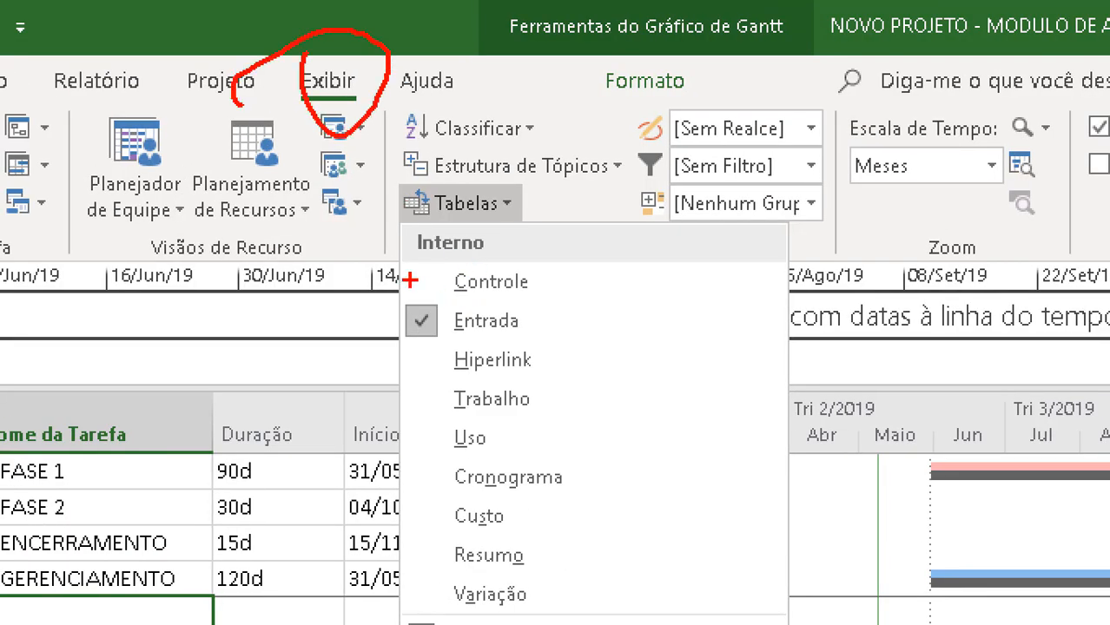
mouse_move(422, 169)
mouse_down()
mouse_move(392, 214)
mouse_move(379, 181)
mouse_up()
key(Escape)
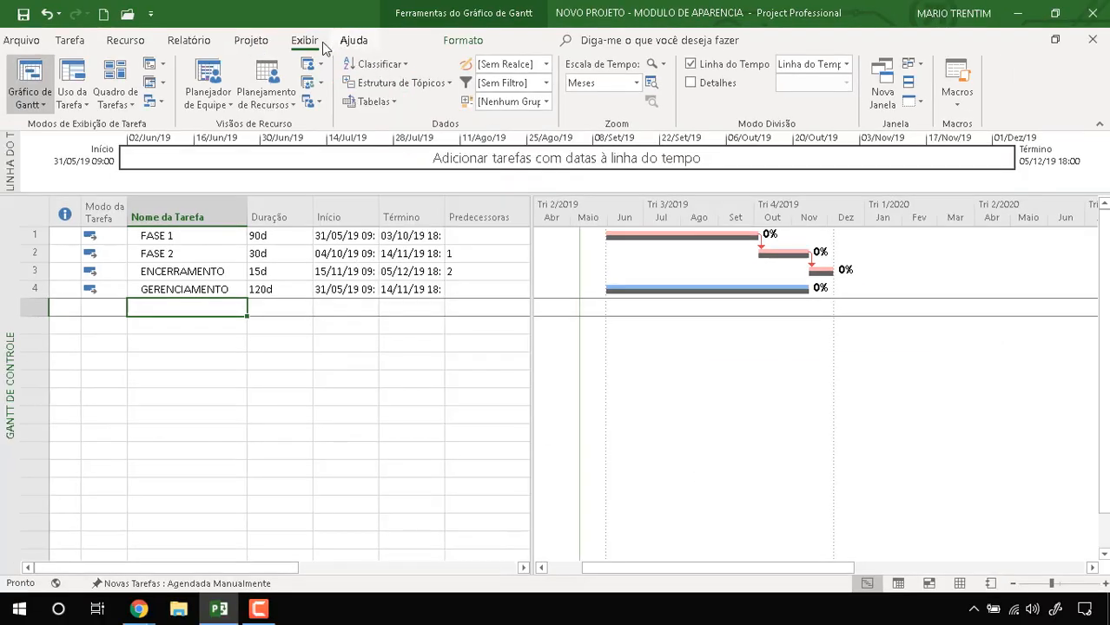
click(371, 101)
click(384, 140)
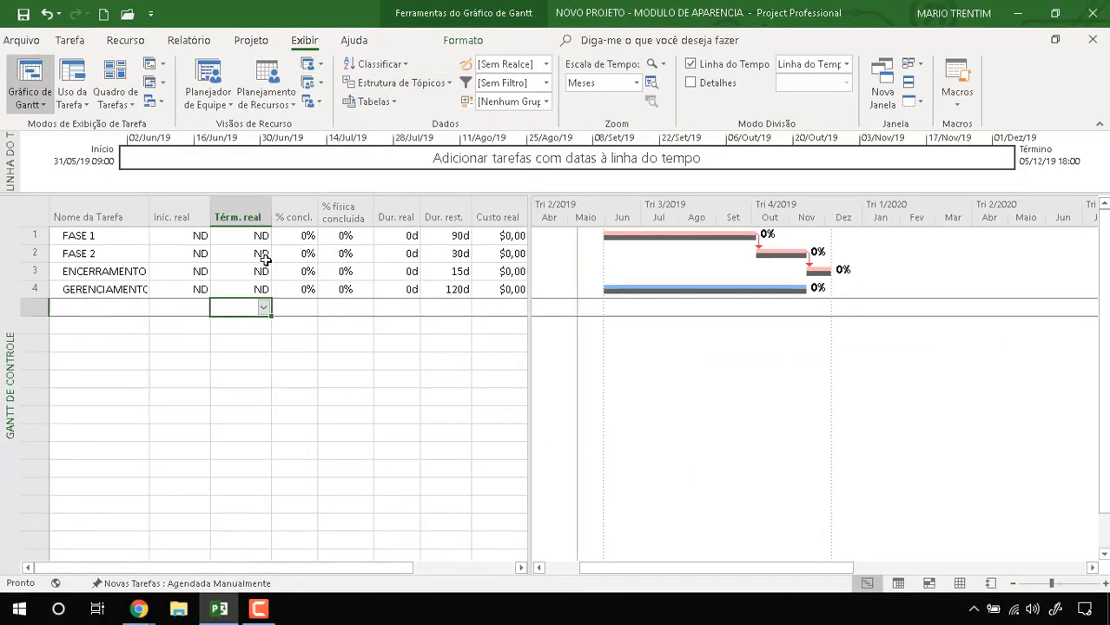
Step: Set the actual start date of the task FASE 1 to 06/06/19
click(198, 238)
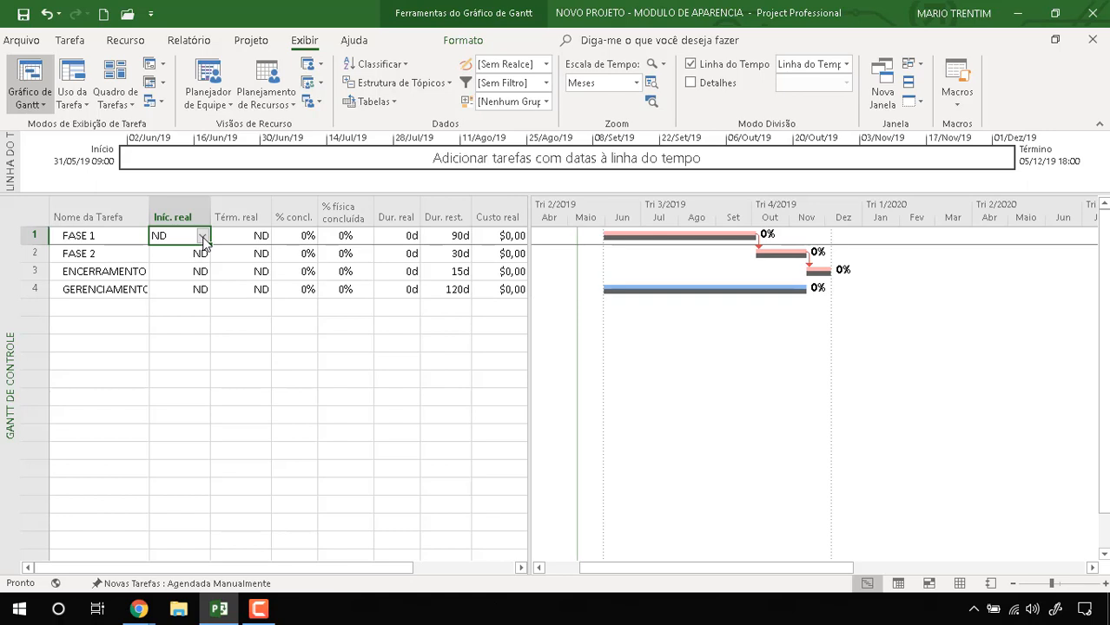
click(202, 237)
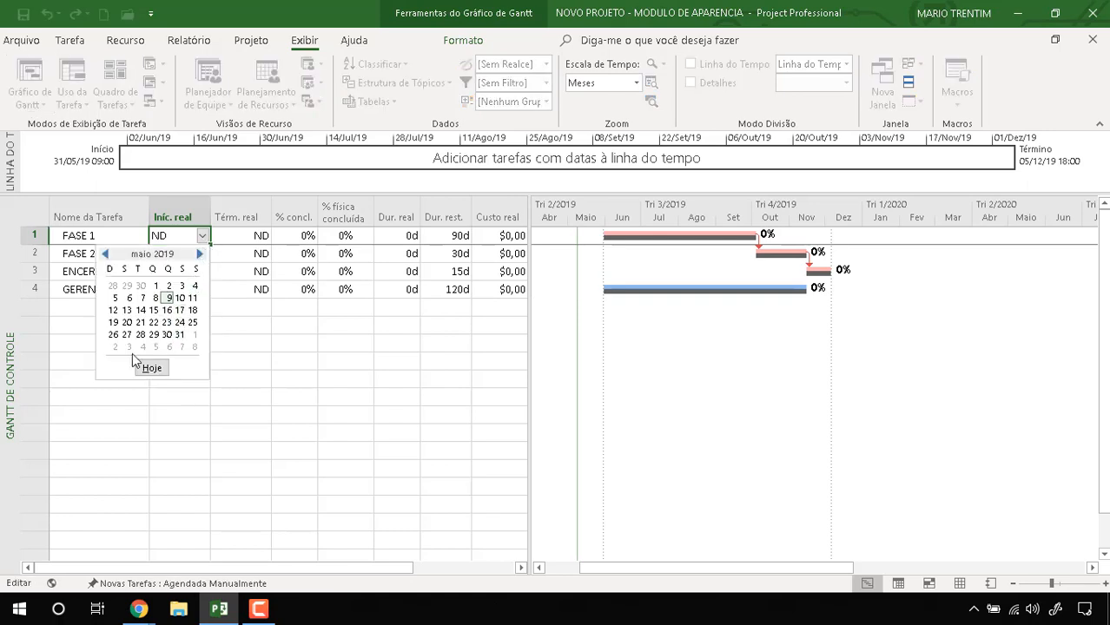
click(155, 347)
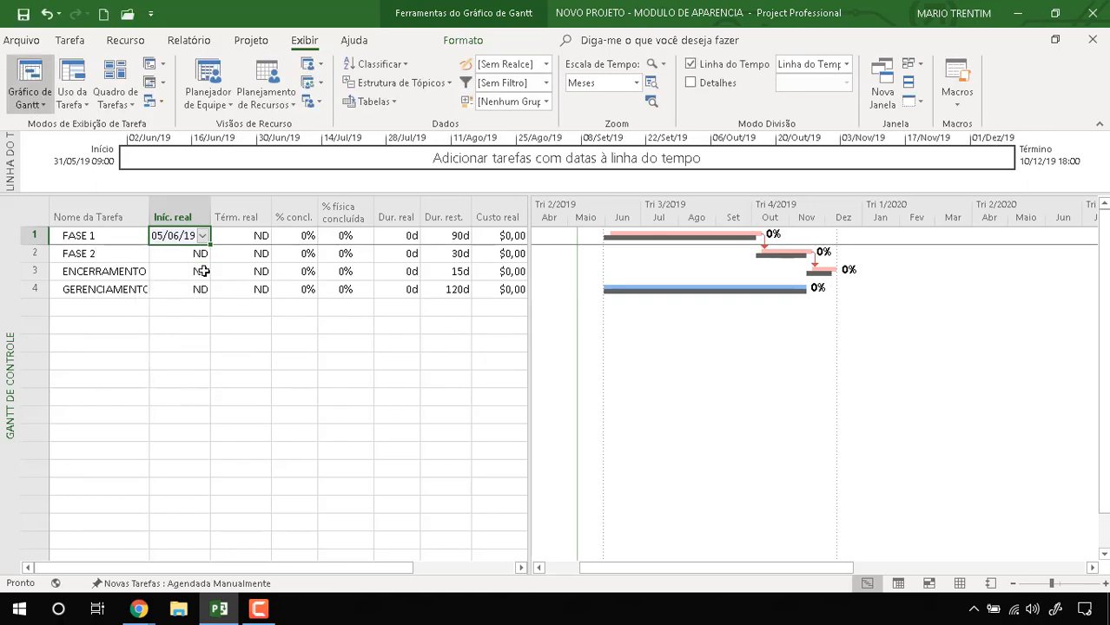
click(203, 236)
click(171, 303)
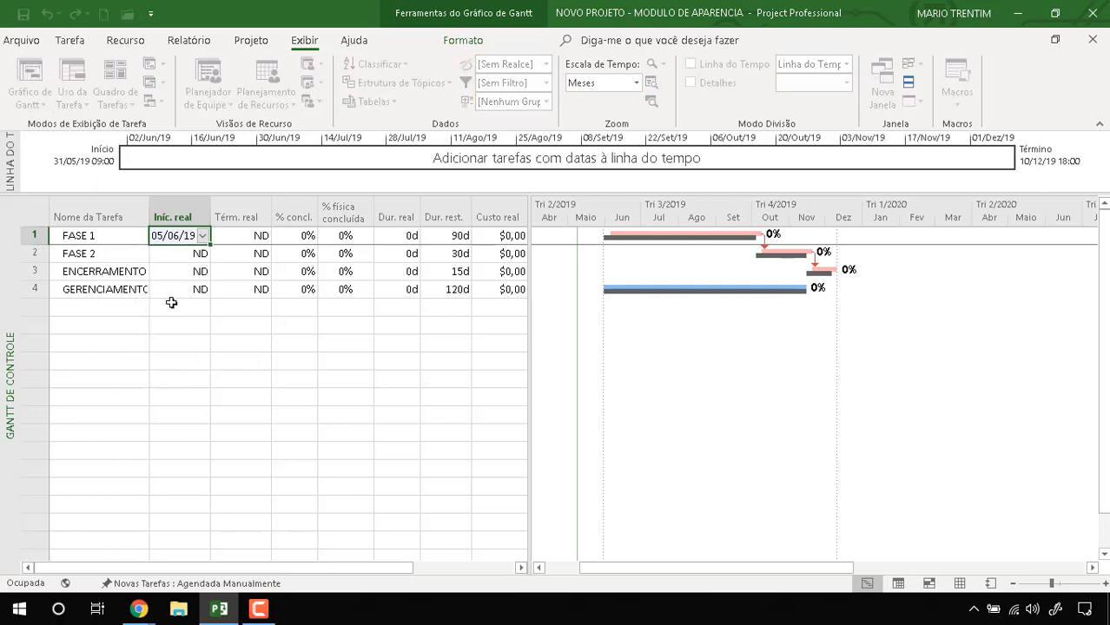
click(304, 236)
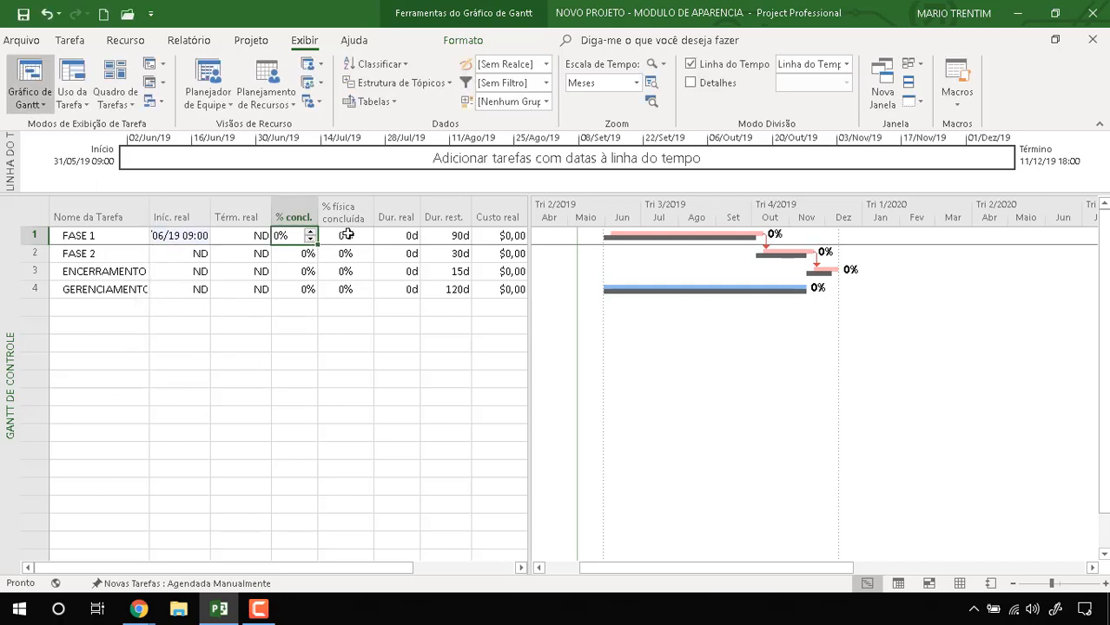
Step: Set the completion percentage to 75% for the task FASE 1 and 30% for GERENCIAMENTO
text(75)
key(Return)
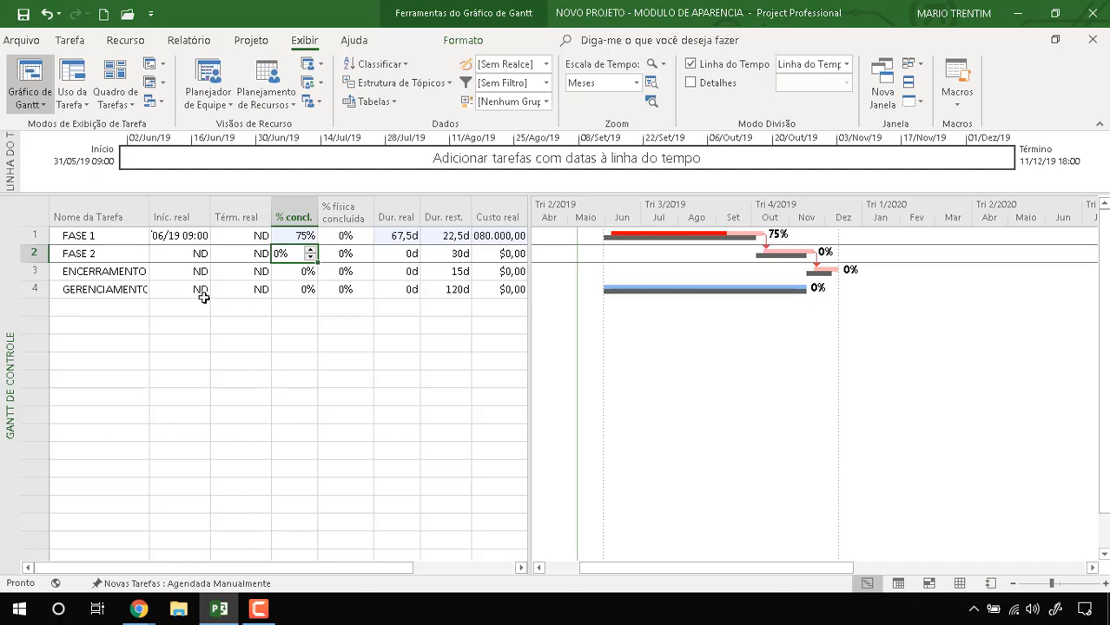
click(291, 289)
text(30)
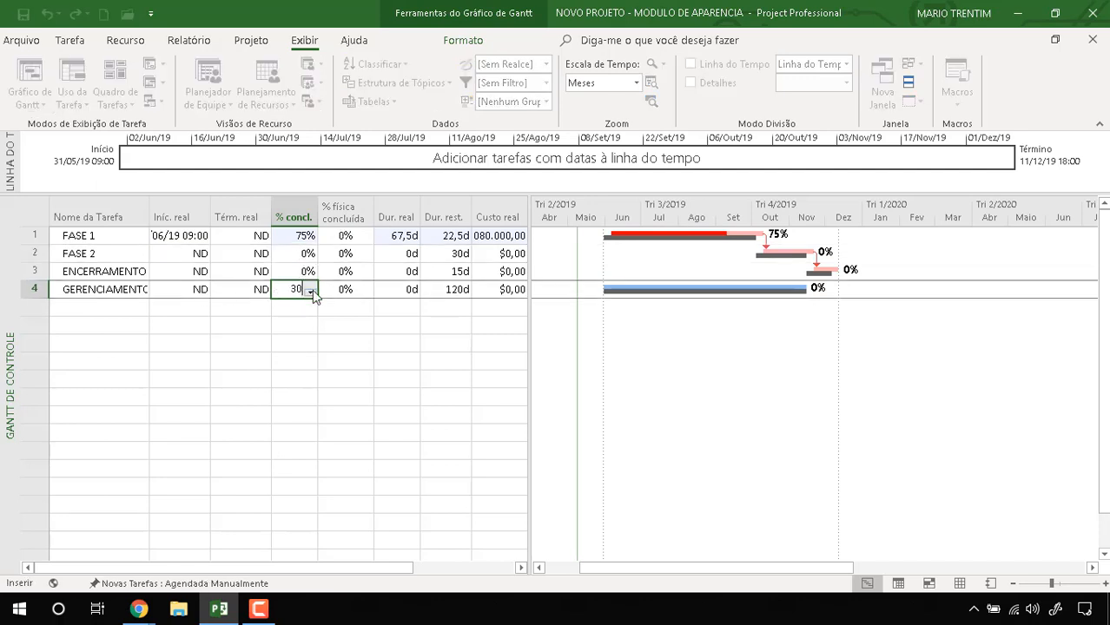
key(Return)
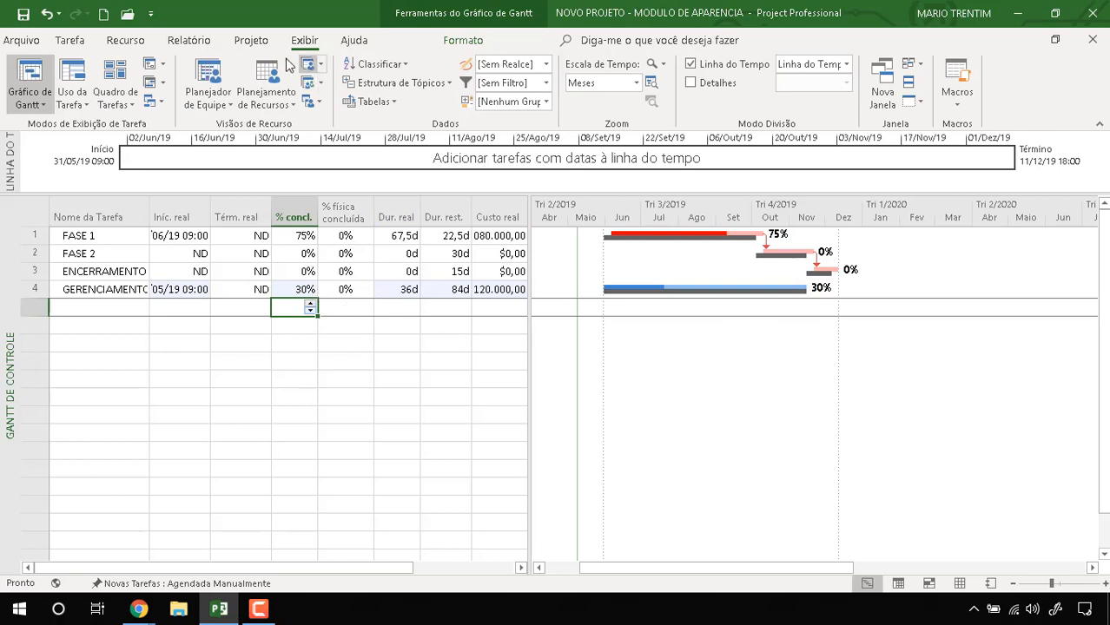
Step: Set the project's status date to 28/08/19
click(252, 42)
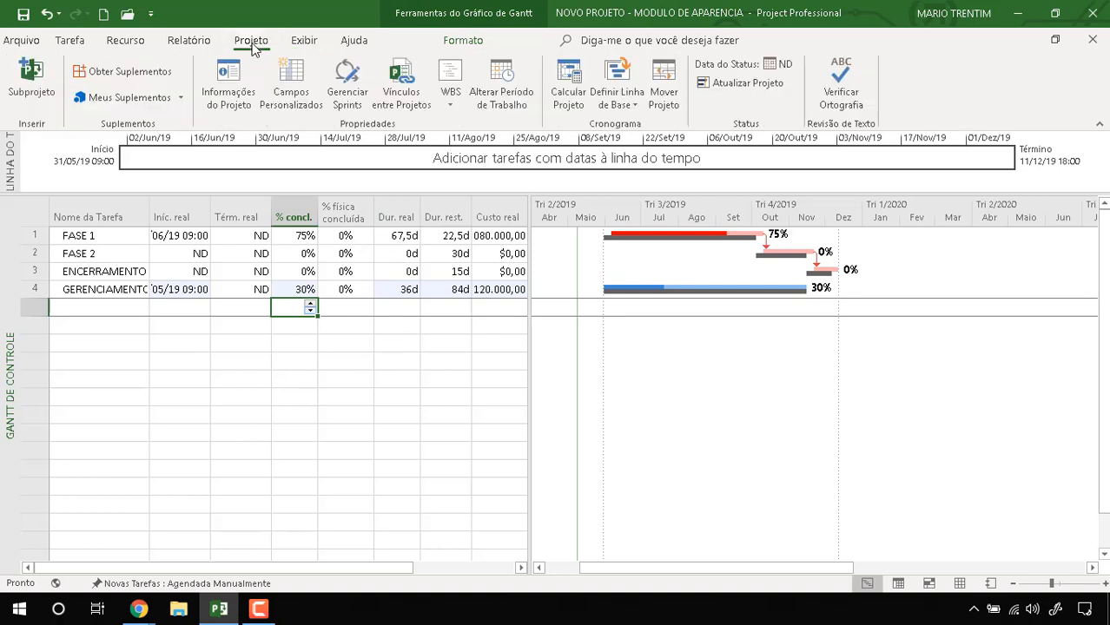
click(778, 68)
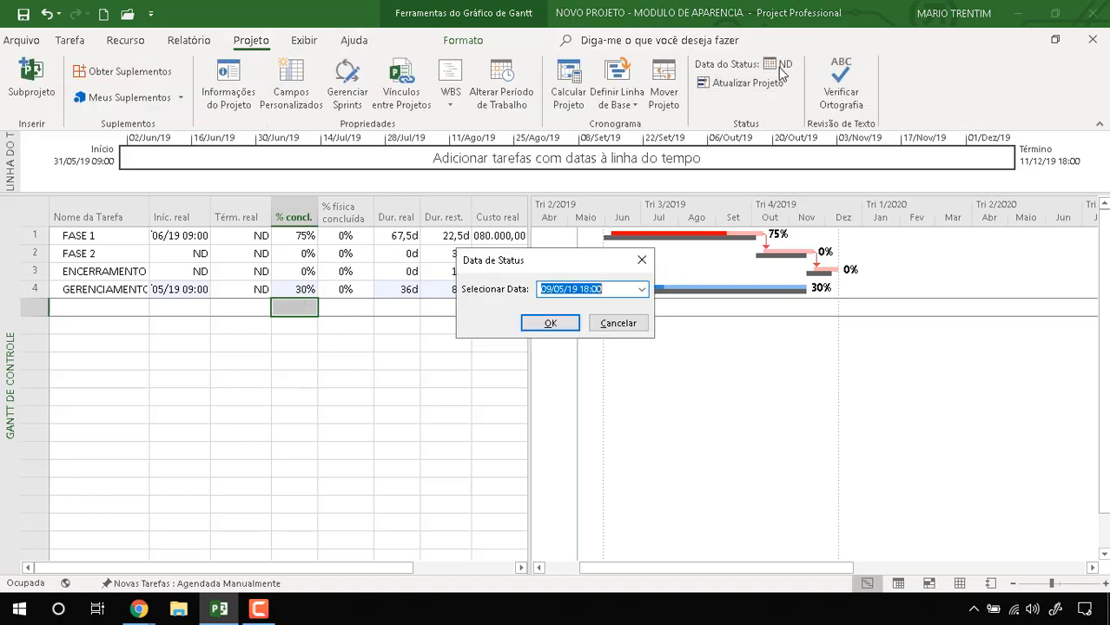
click(642, 290)
click(640, 309)
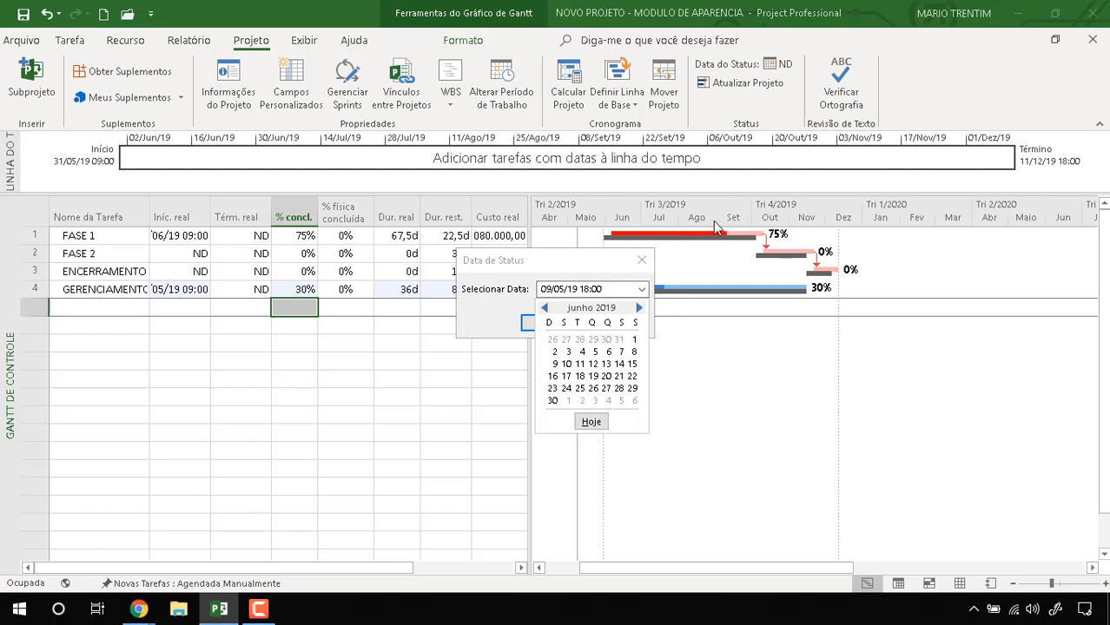
click(639, 309)
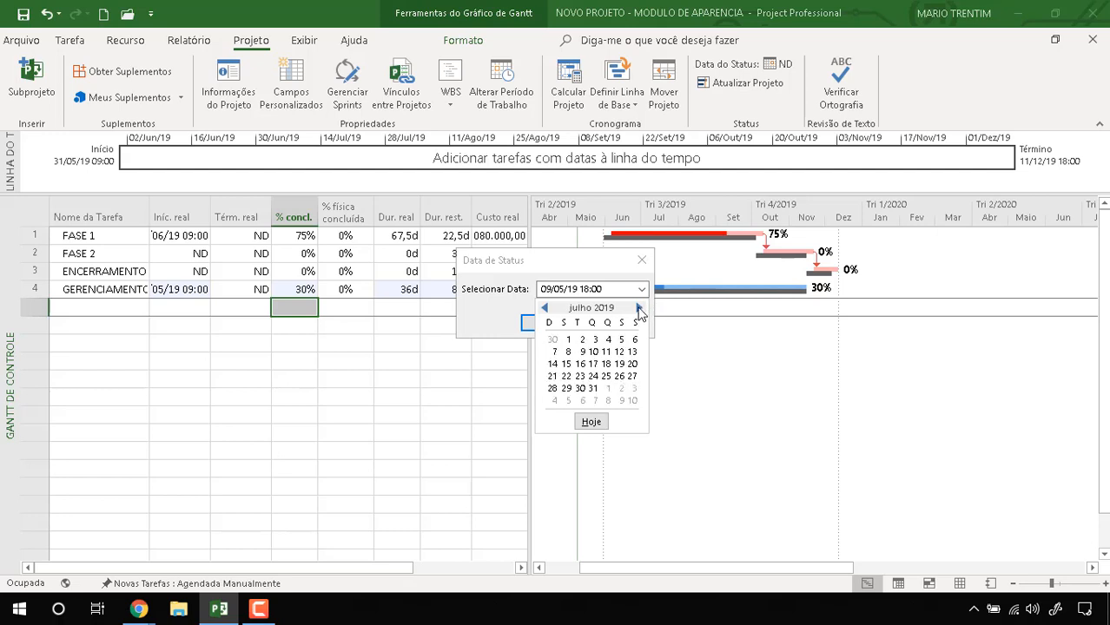
click(639, 309)
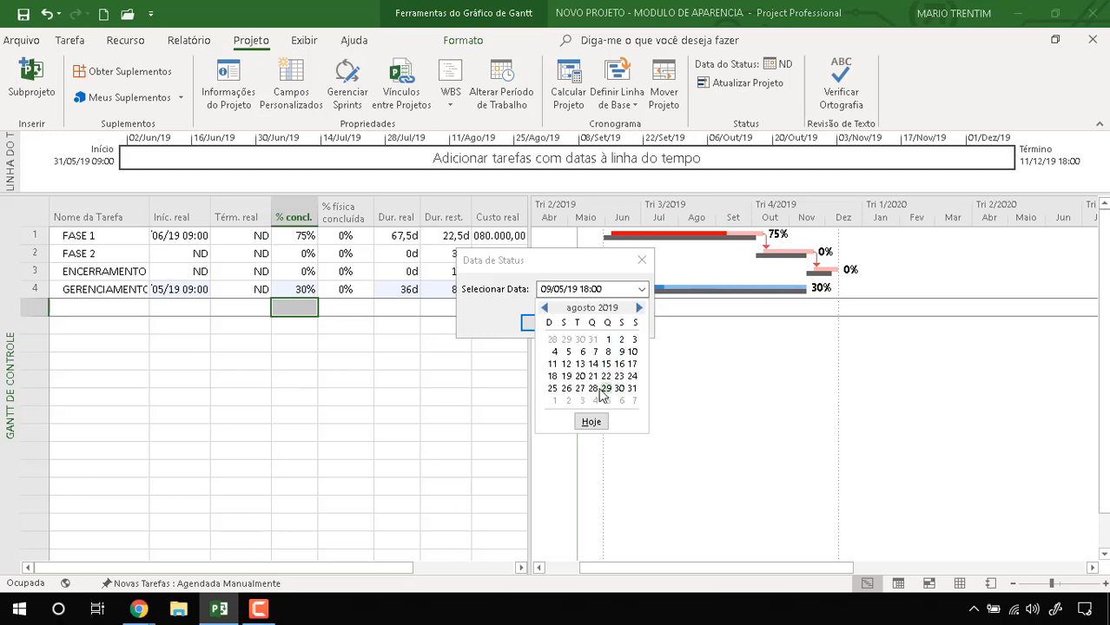
click(592, 388)
click(561, 323)
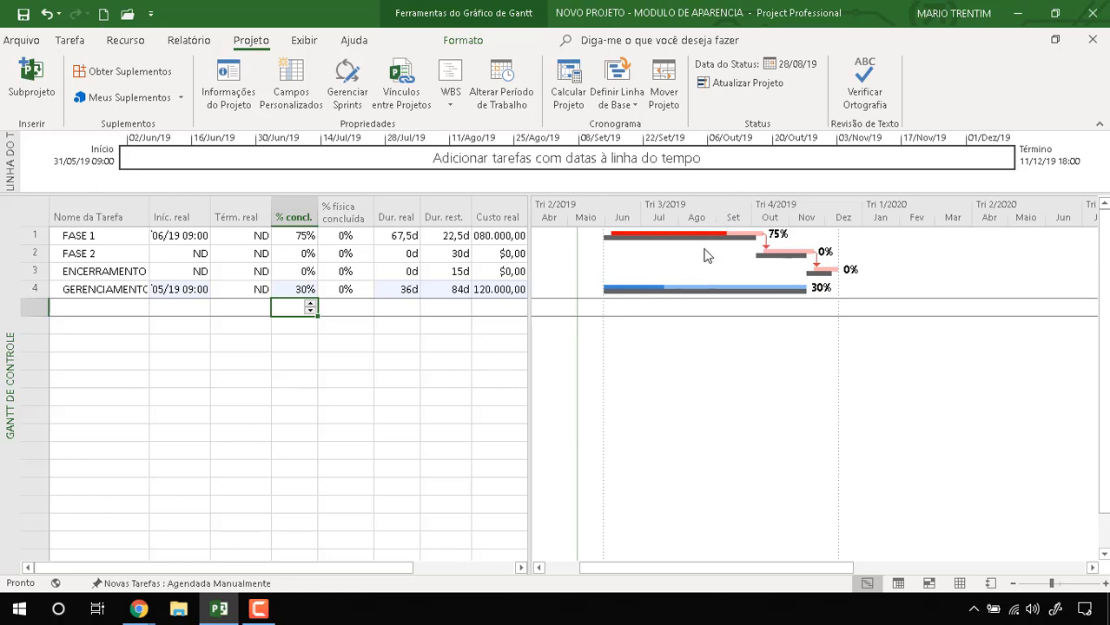
click(165, 236)
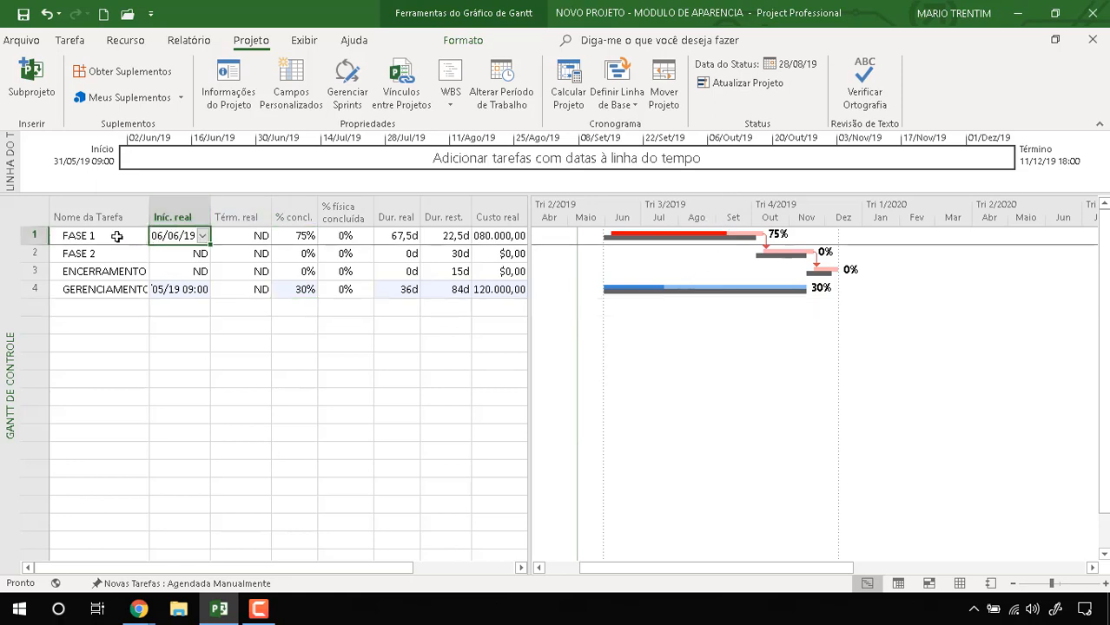
click(116, 236)
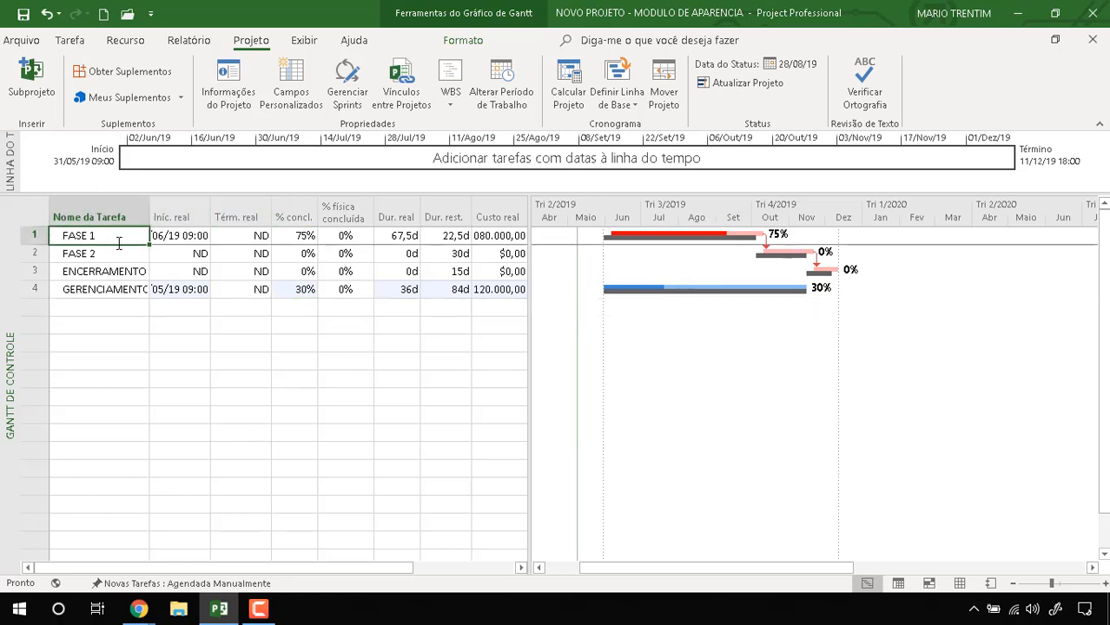
click(67, 45)
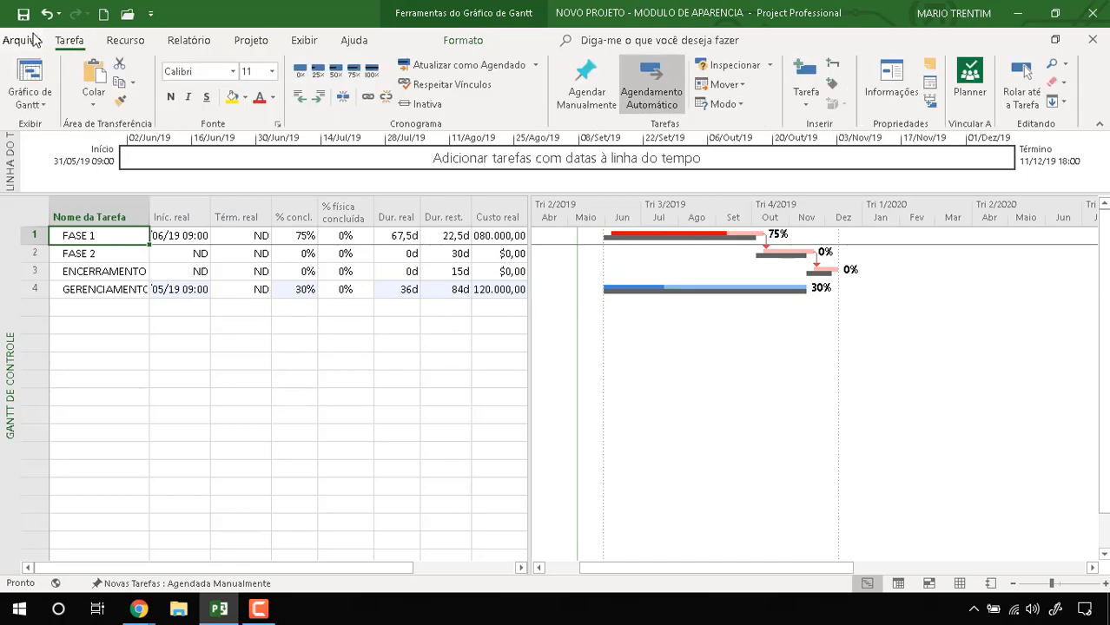
Step: Save the project and publish its progress to the Project Web App server
click(22, 41)
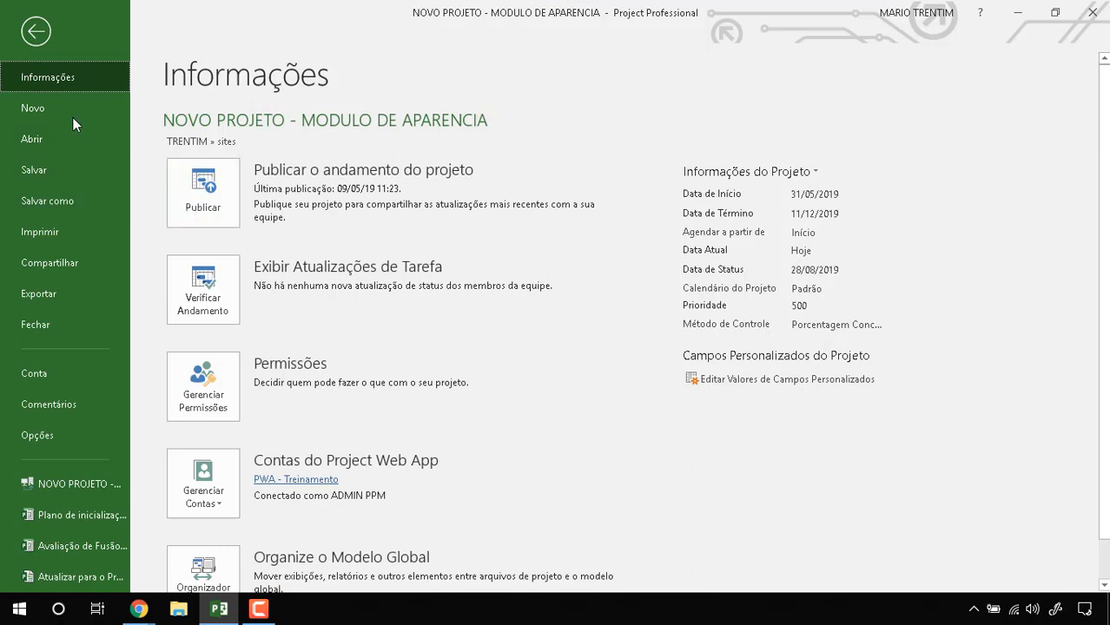
click(36, 32)
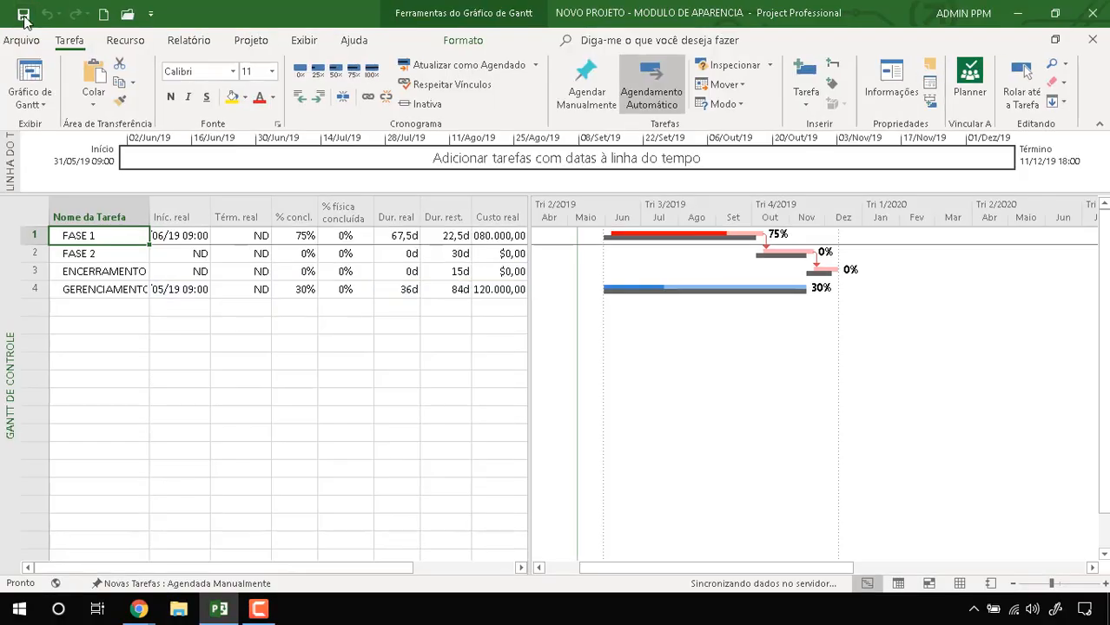
click(47, 28)
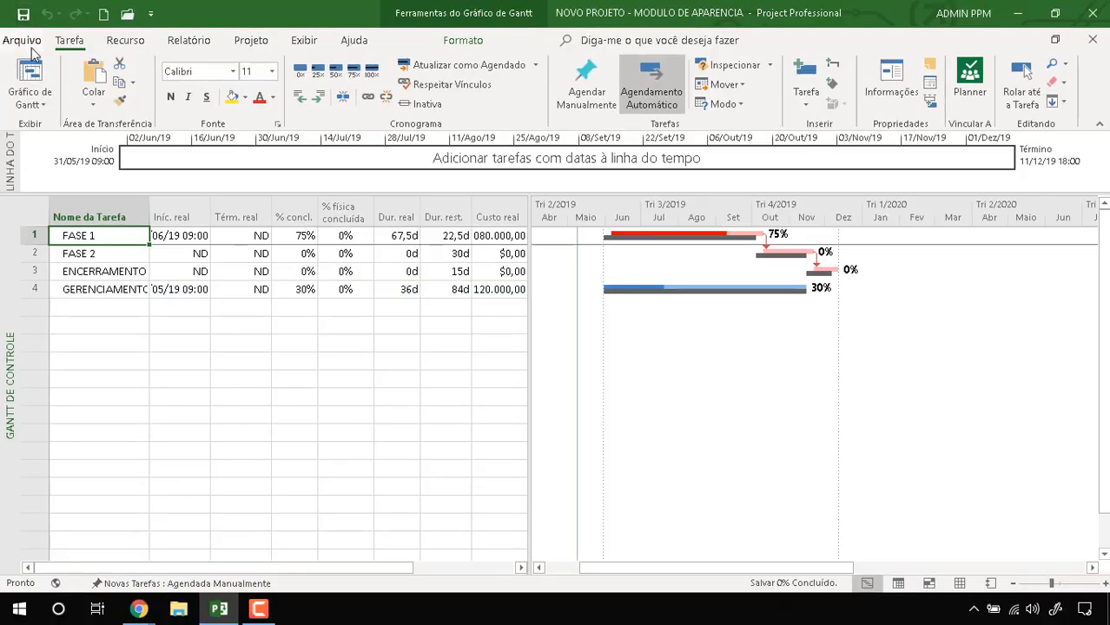
click(31, 47)
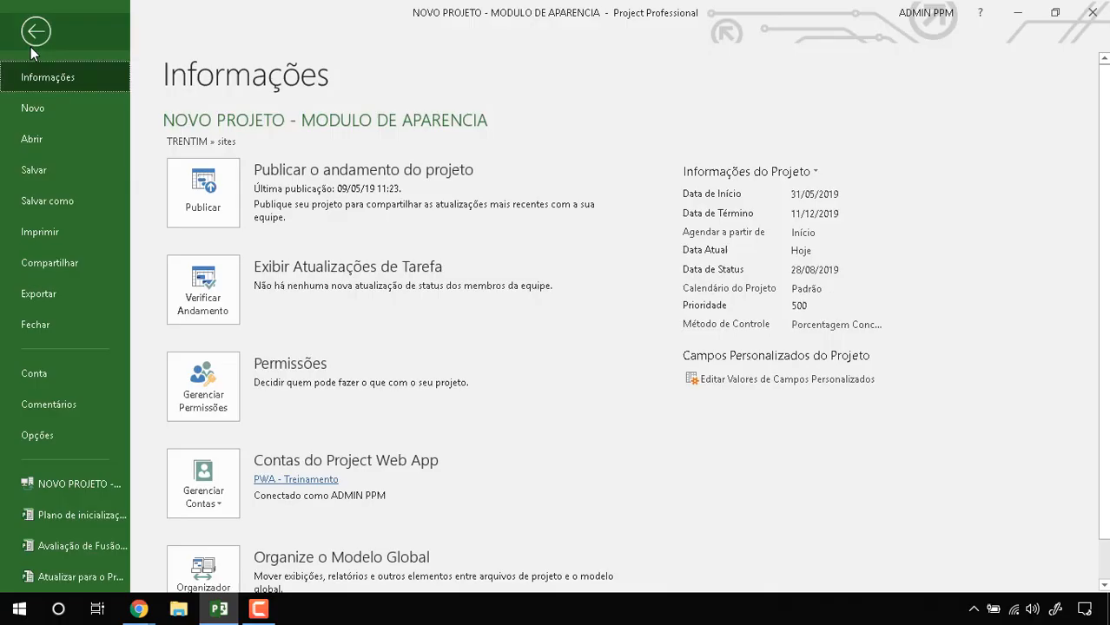
click(205, 209)
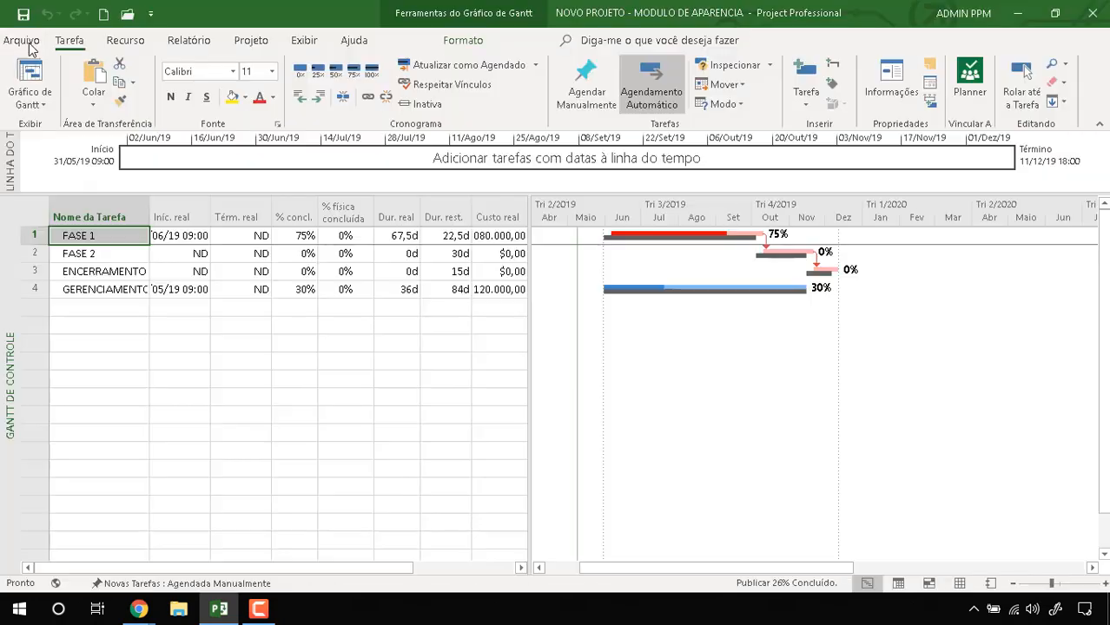
Step: Close the project NOVO PROJETO - MODULO DE APARENCIA and check it in
click(29, 45)
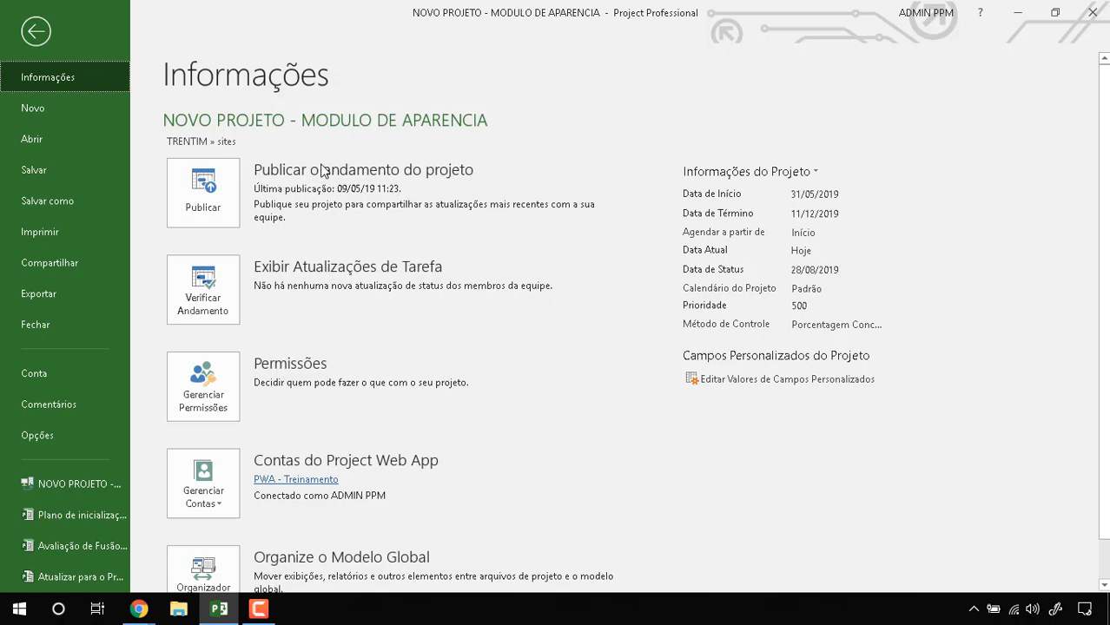
click(45, 38)
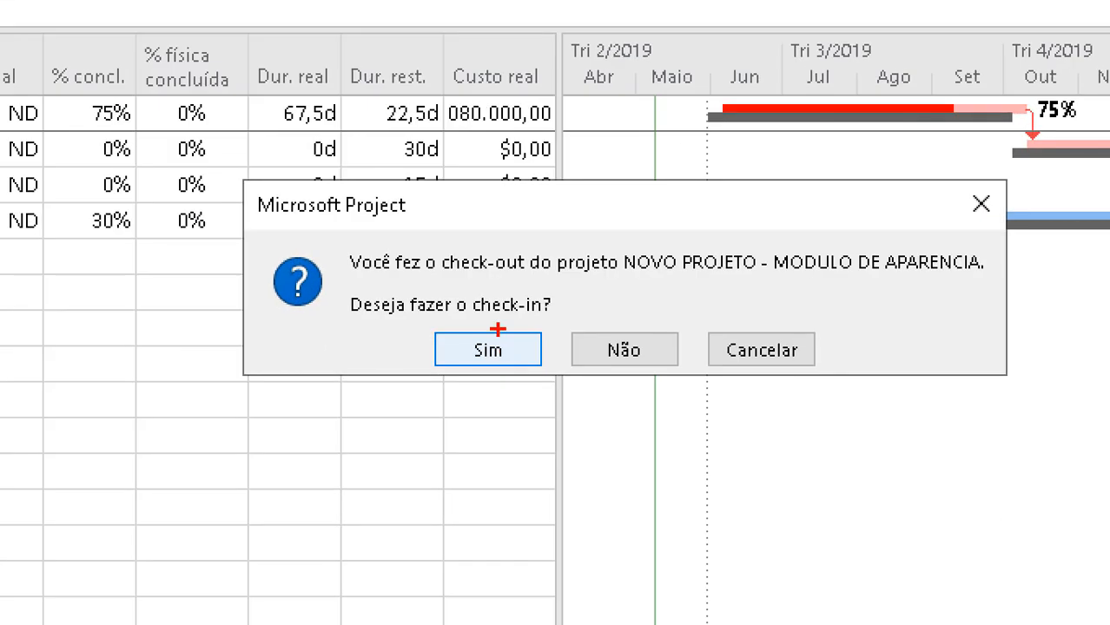
mouse_move(456, 283)
mouse_down()
mouse_move(749, 353)
mouse_move(510, 295)
mouse_up()
click(487, 349)
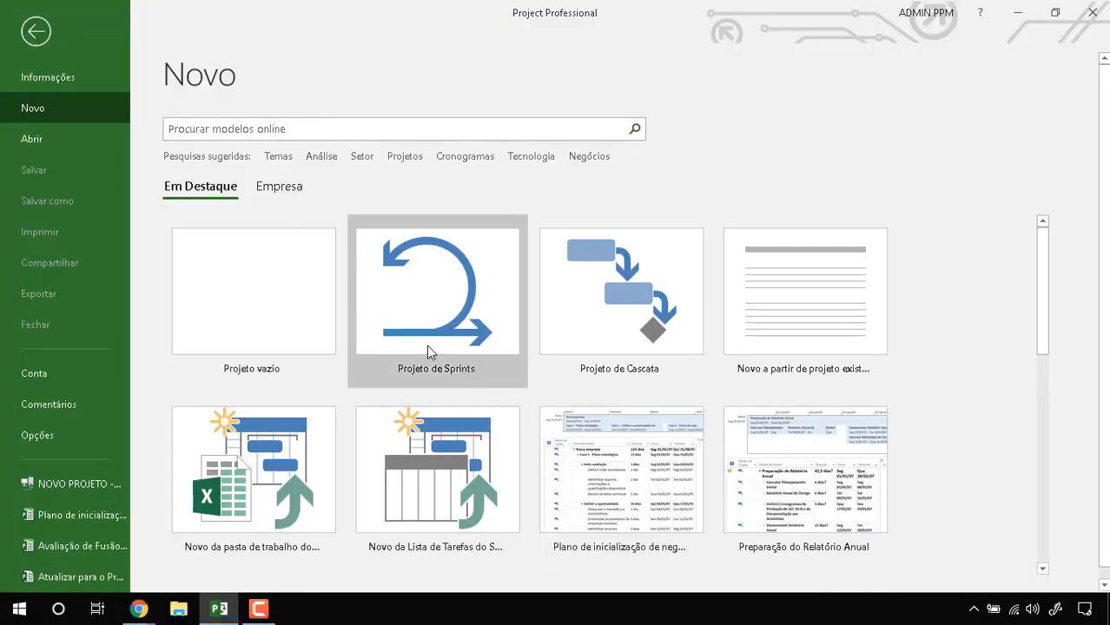
Step: Switch to the project's schedule page in Chrome and reload it, agreeing to resubmit the form
mouse_move(139, 609)
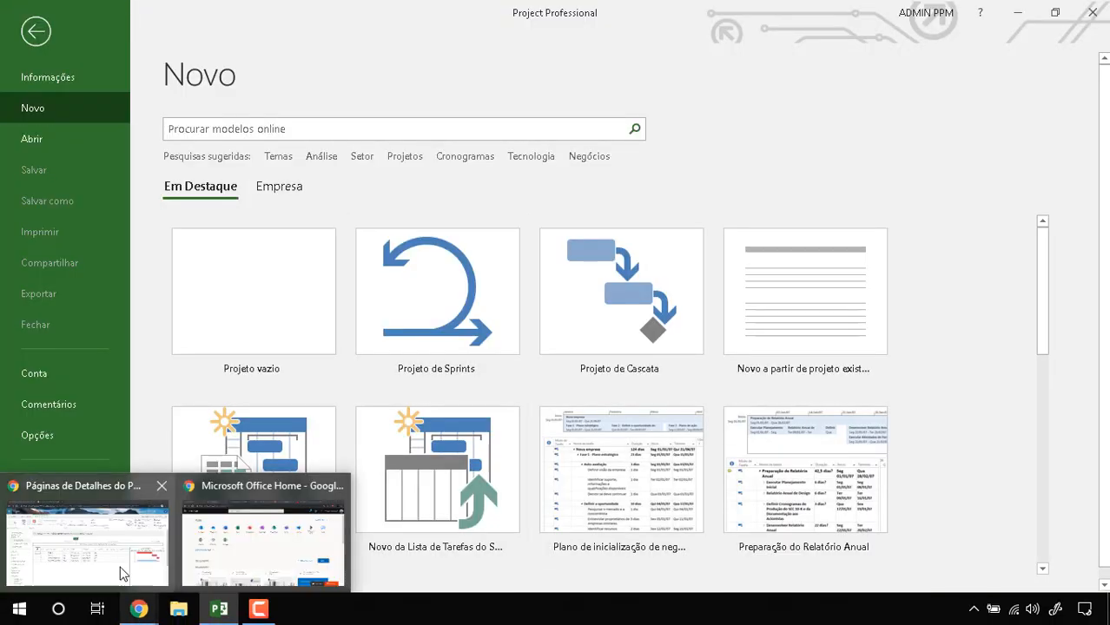
click(117, 560)
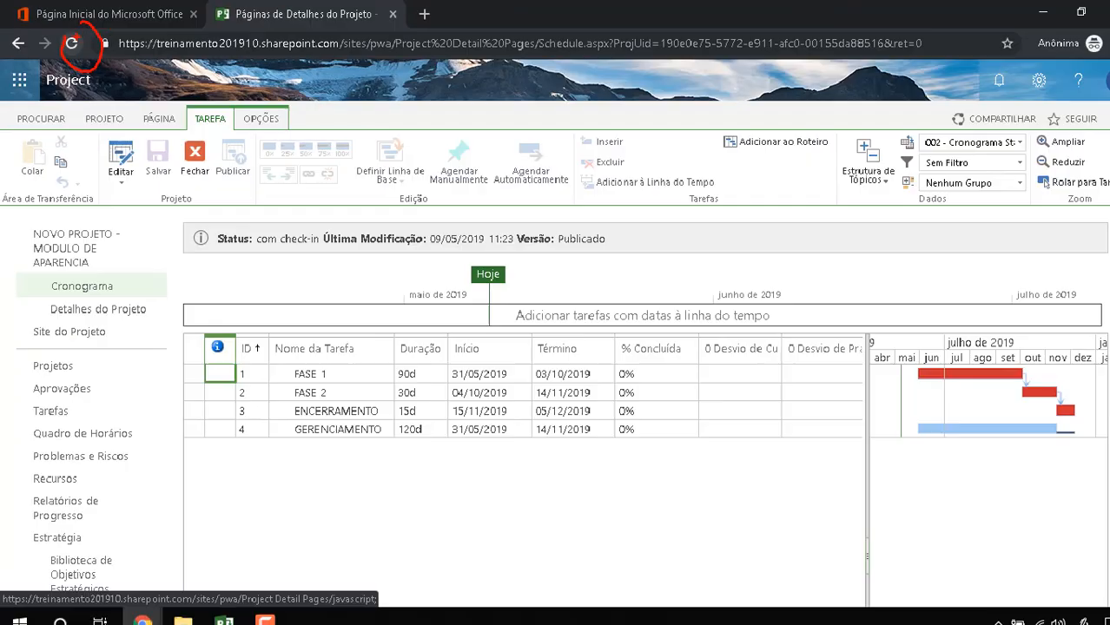
click(140, 76)
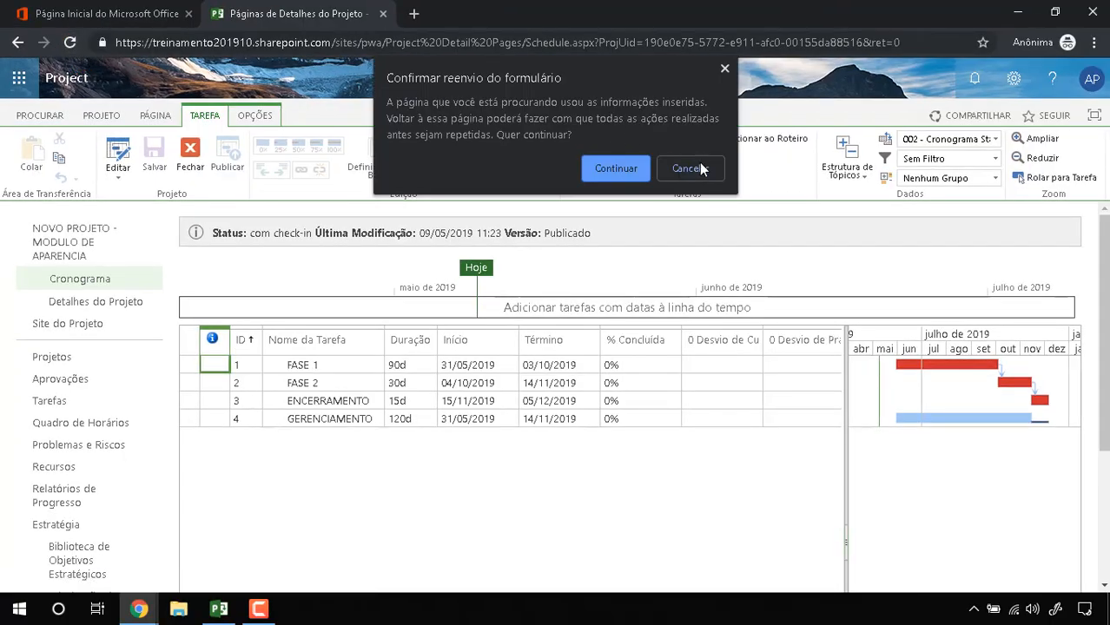
click(635, 169)
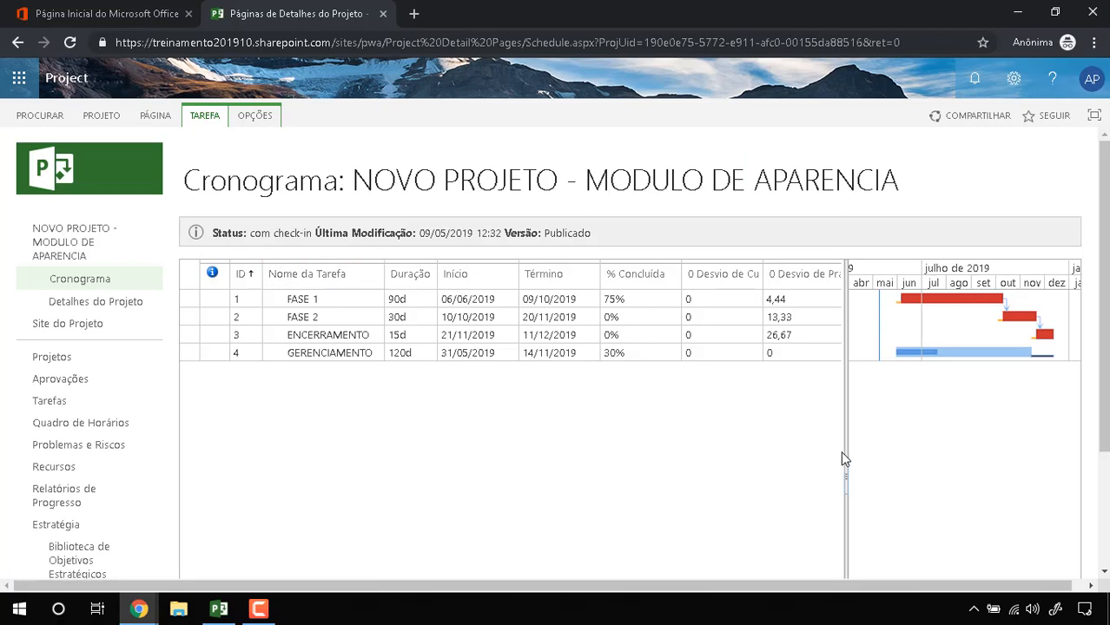
Step: Enlarge the Gantt chart area of the web schedule and zoom in its timescale to inspect the task progress bars
drag(846, 460, 650, 453)
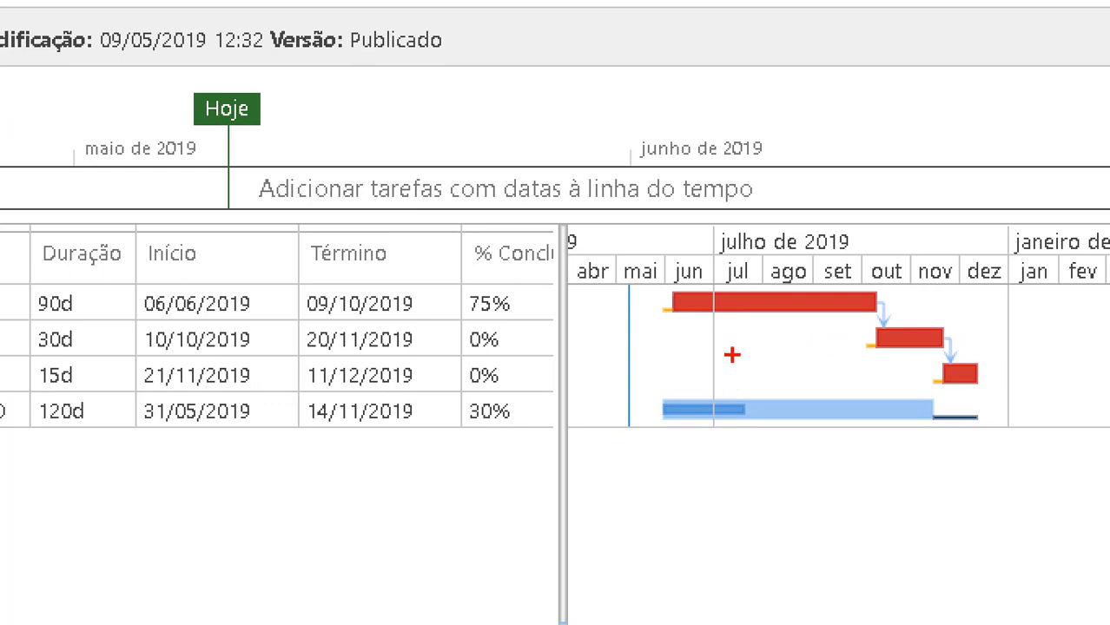
mouse_move(712, 387)
mouse_down()
mouse_move(755, 416)
mouse_move(717, 387)
mouse_up()
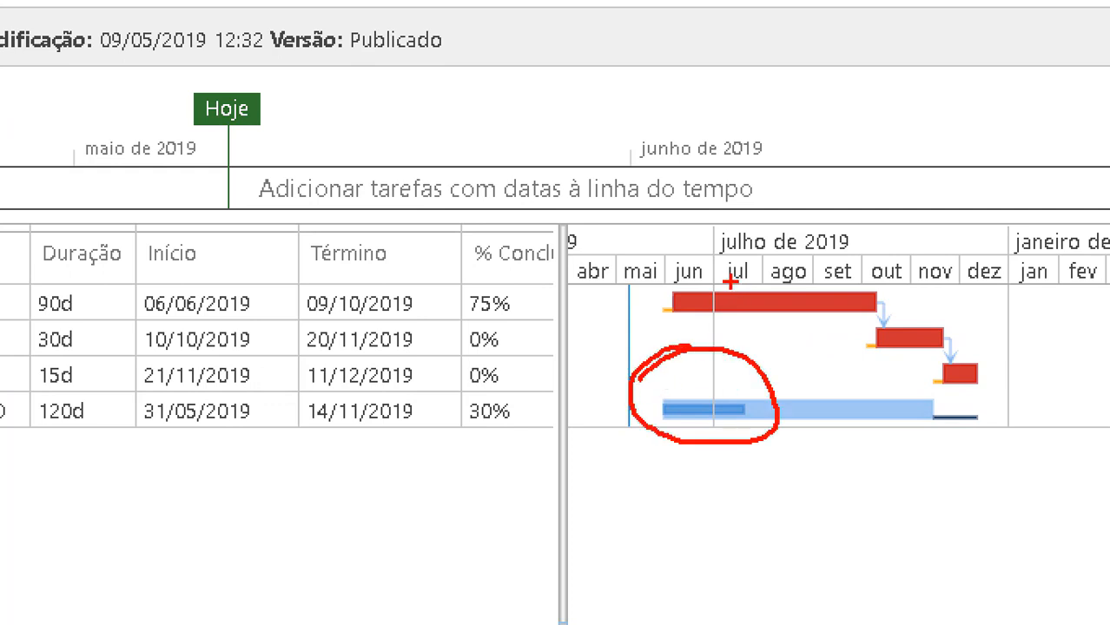
drag(686, 280, 688, 276)
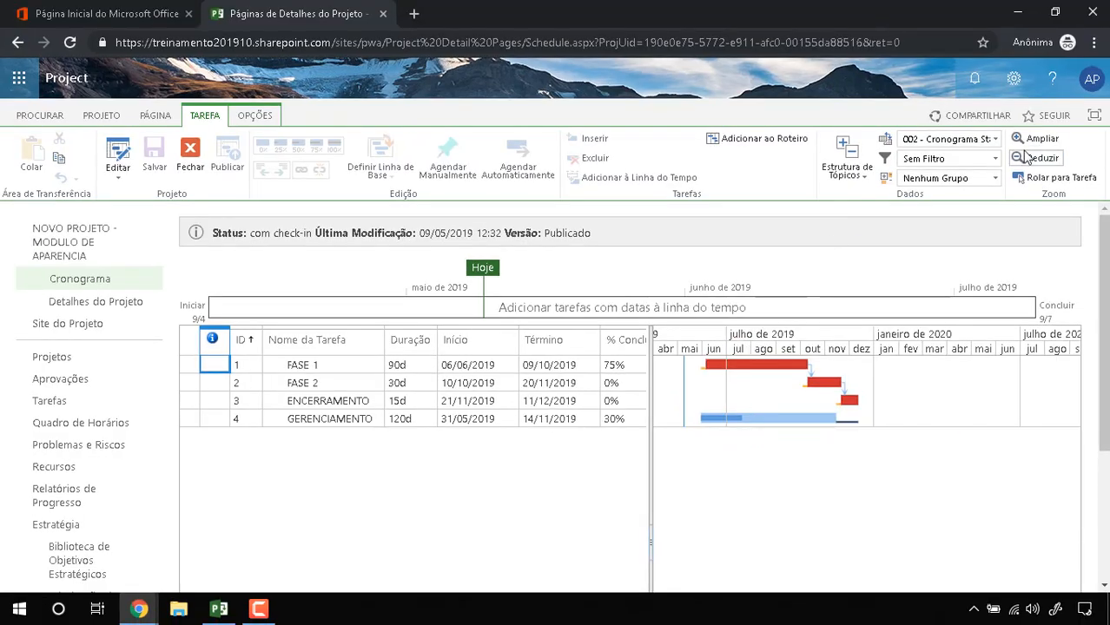
click(1056, 146)
click(1054, 145)
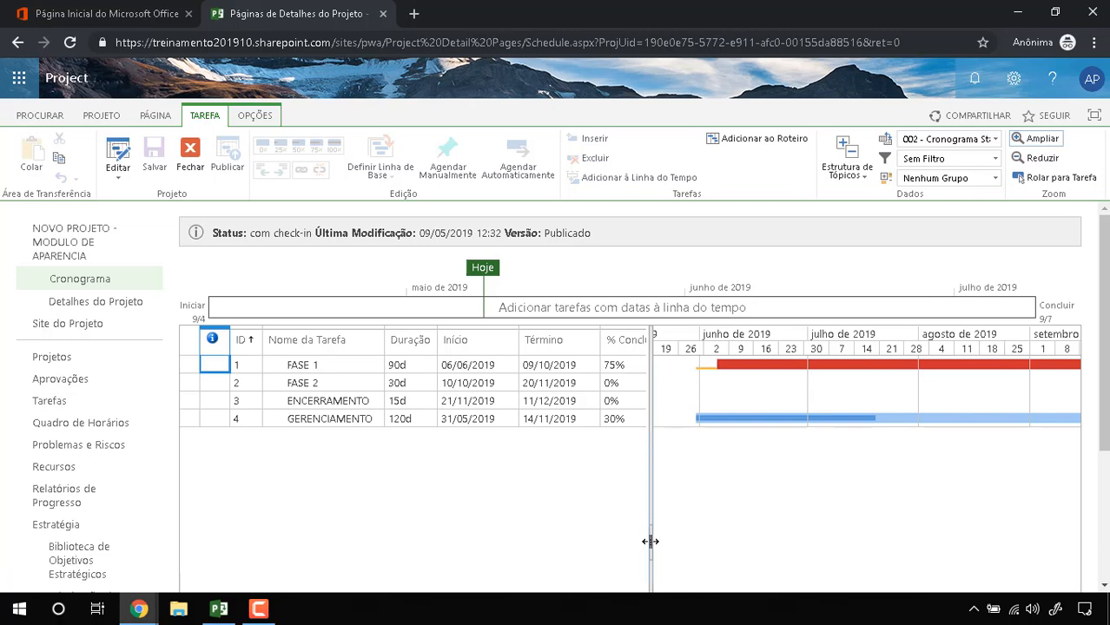
Step: Widen the schedule's table area and examine the schedule and cost deviation values of the tasks
drag(651, 542, 944, 522)
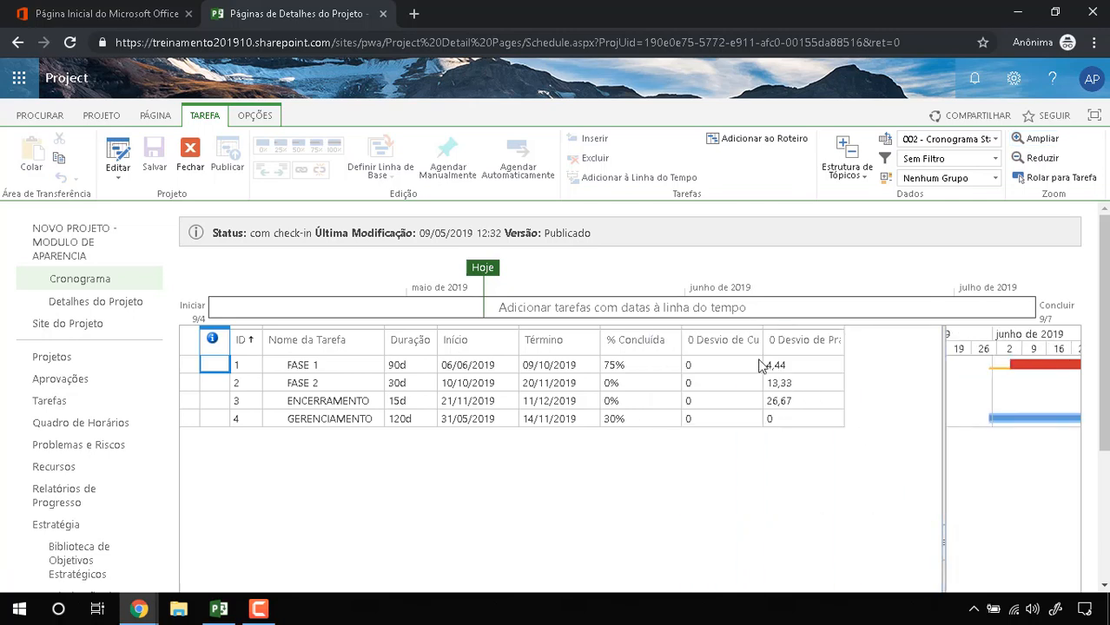
click(799, 369)
click(801, 421)
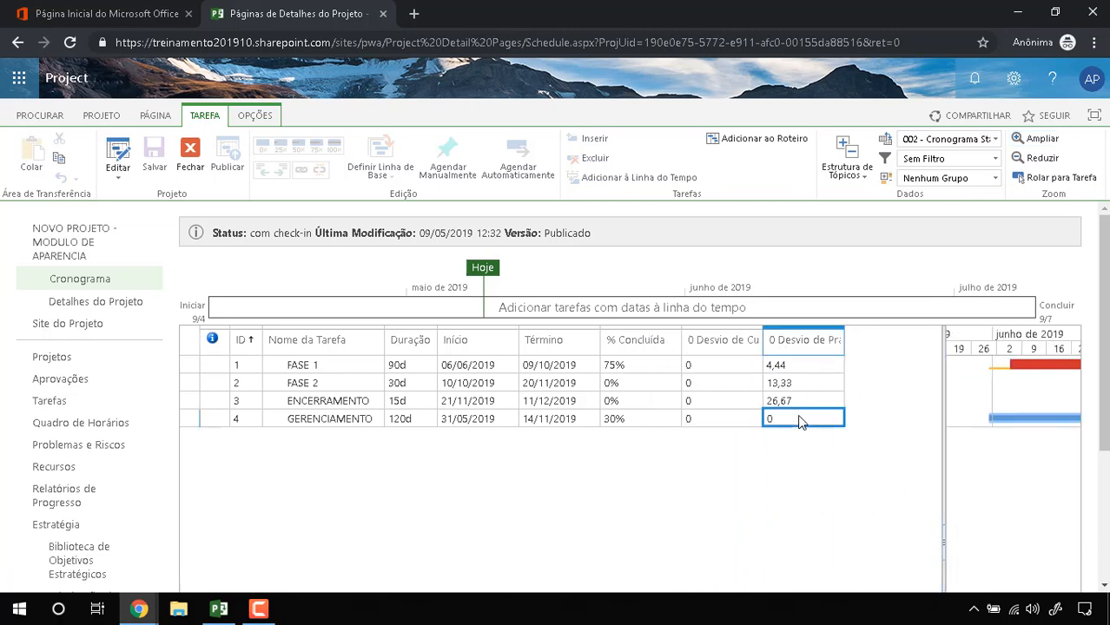
click(799, 366)
click(794, 402)
click(790, 421)
click(708, 372)
click(698, 387)
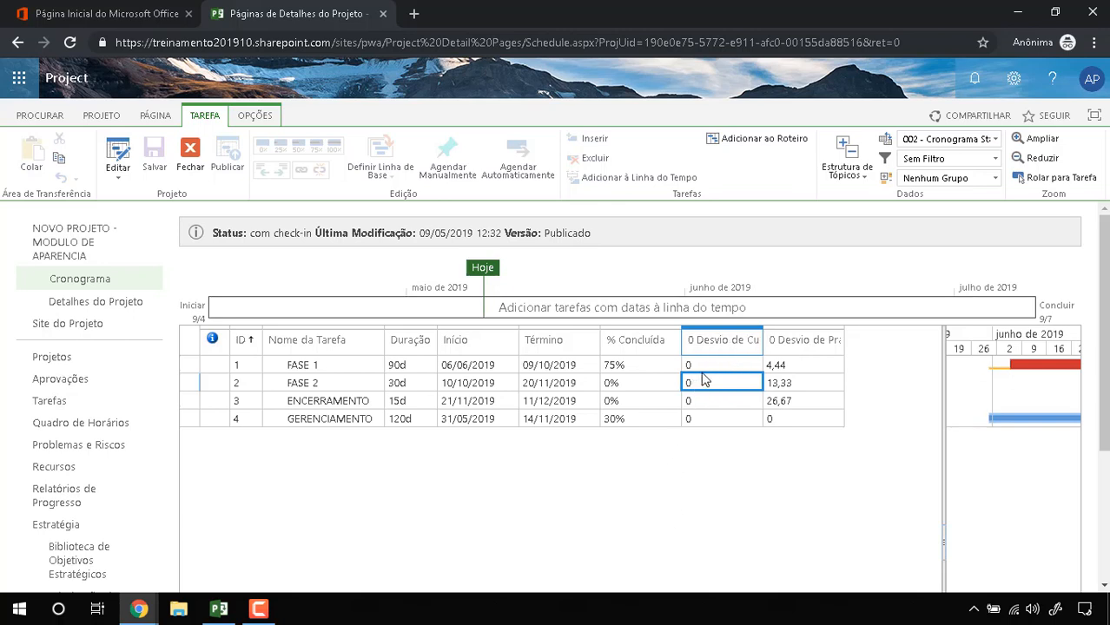
Step: Open the project for editing in Microsoft Project from its web schedule, accepting the file security prompt
click(119, 180)
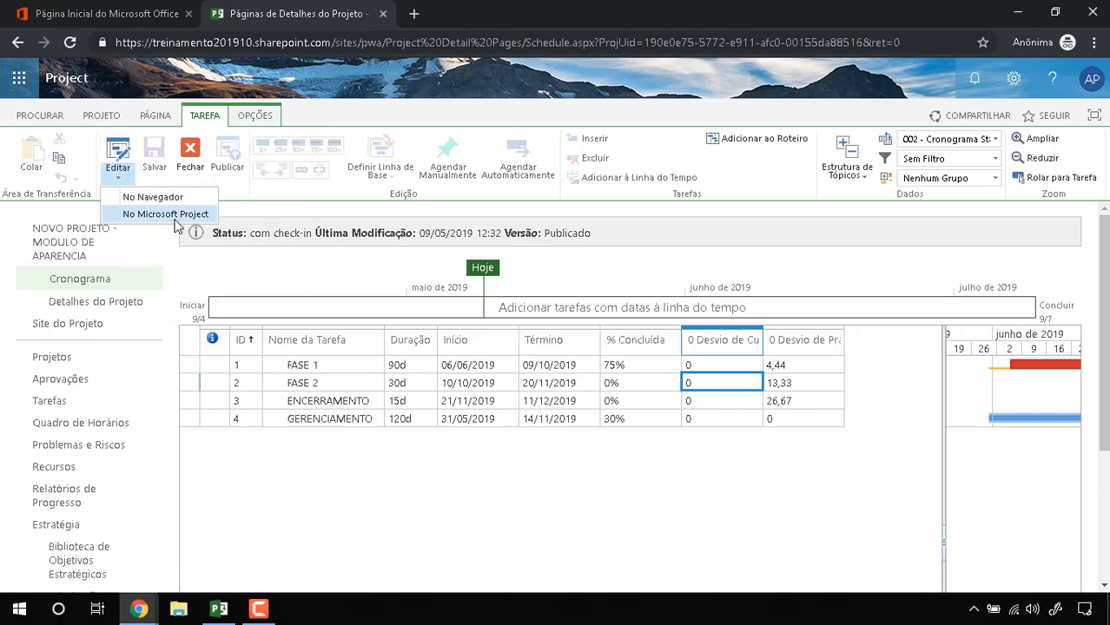
click(147, 215)
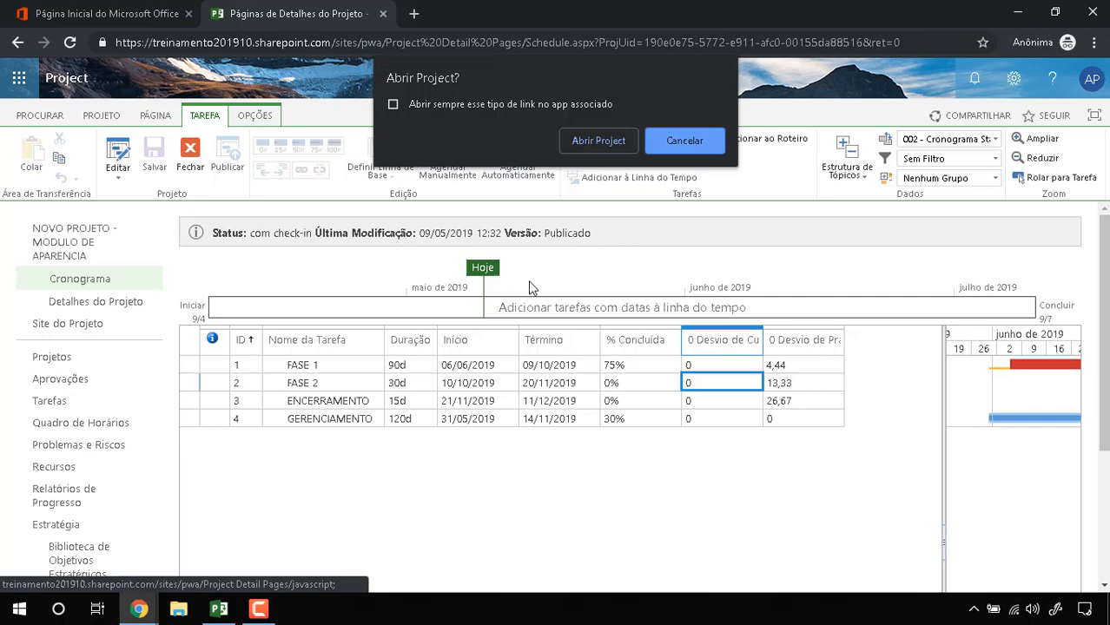
click(601, 141)
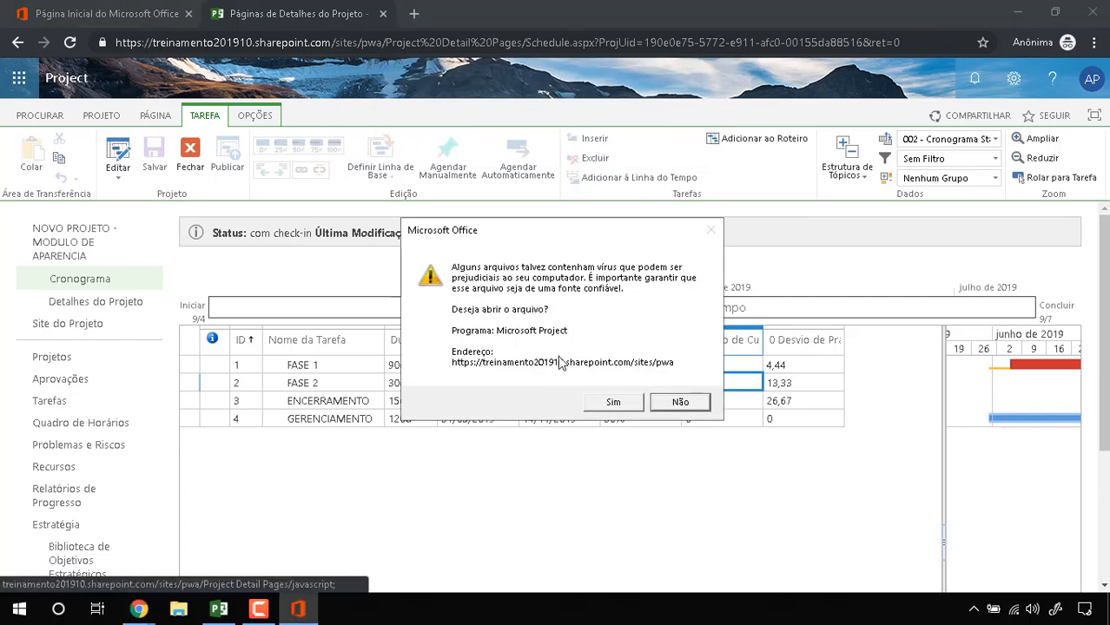
click(613, 395)
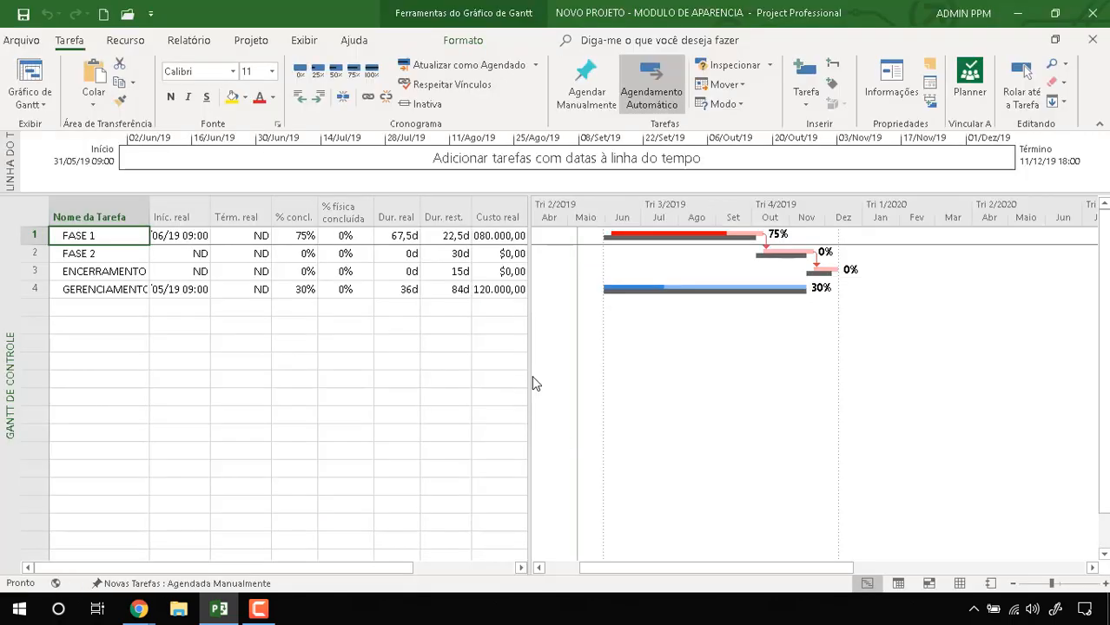
Step: Widen the task table and examine the actual cost (Custo real) values of FASE 1, FASE 2 and GERENCIAMENTO
drag(530, 377, 700, 378)
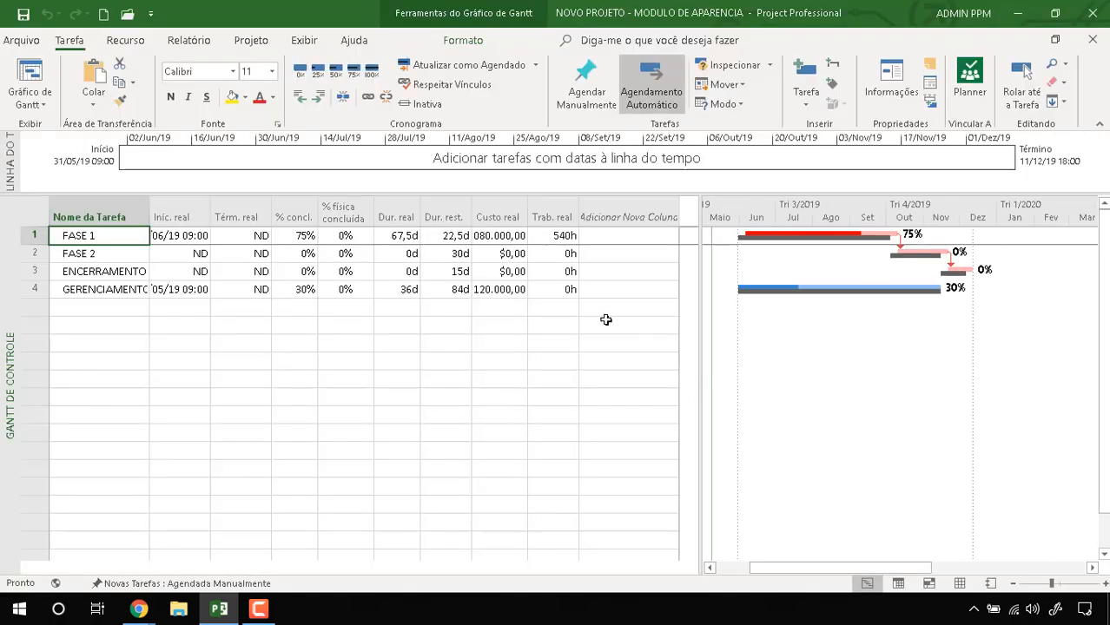
click(506, 288)
click(508, 242)
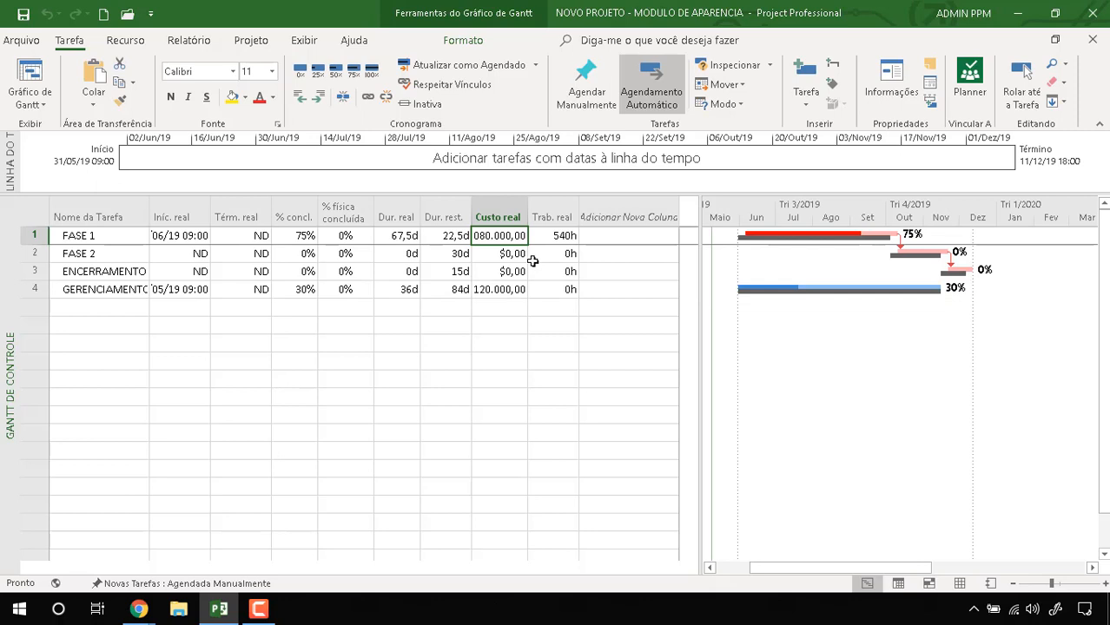
click(483, 291)
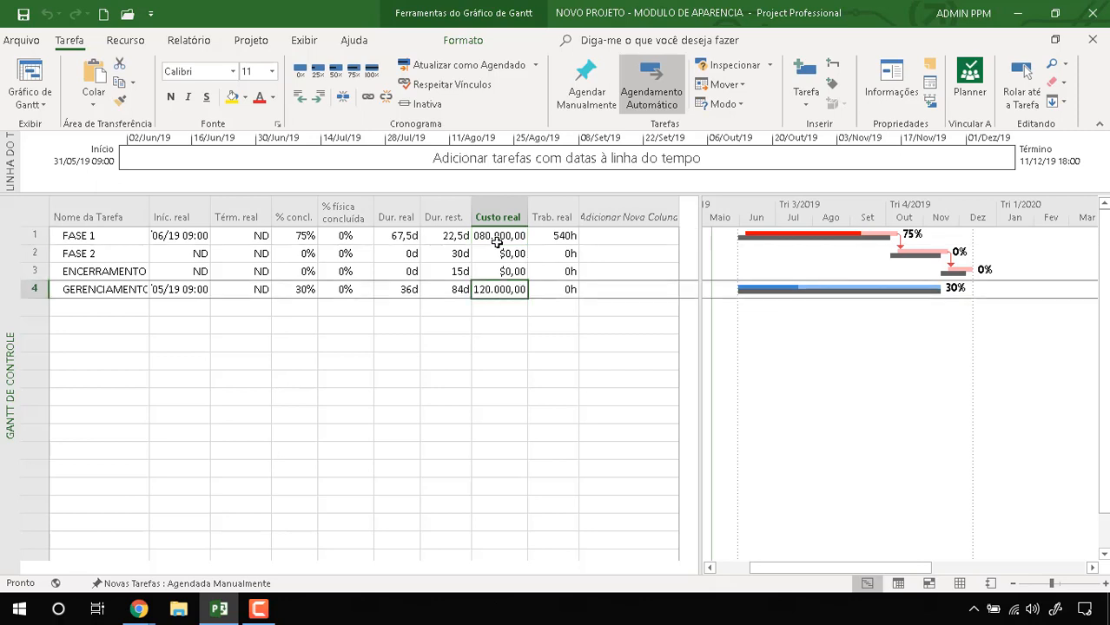
click(499, 243)
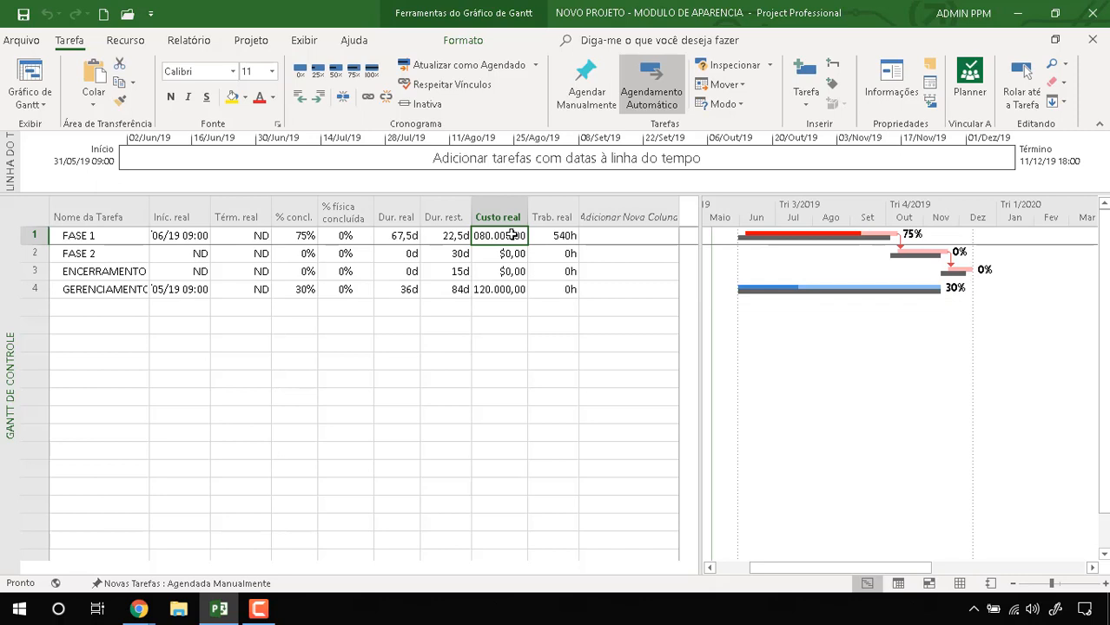
click(507, 256)
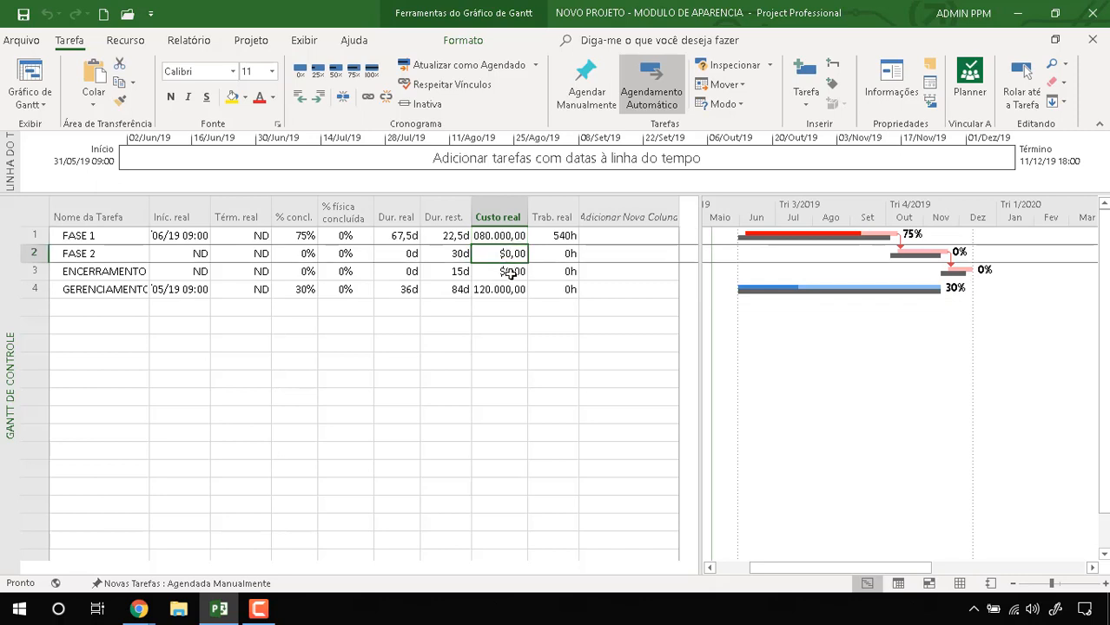
click(509, 288)
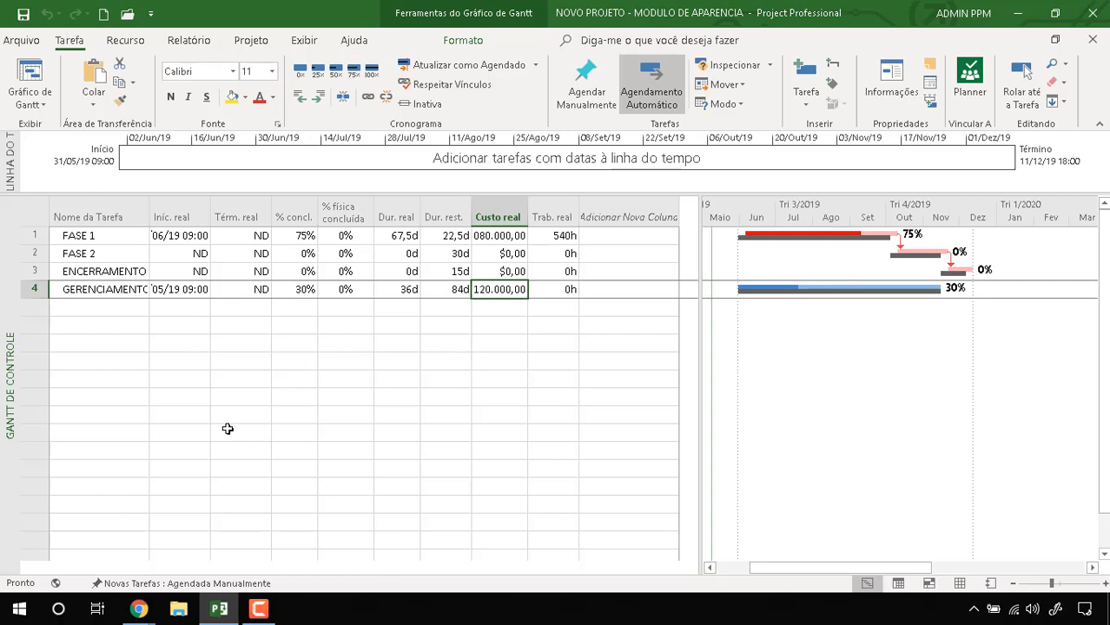
Step: Switch to the project's web schedule in Chrome and close the project
mouse_move(138, 609)
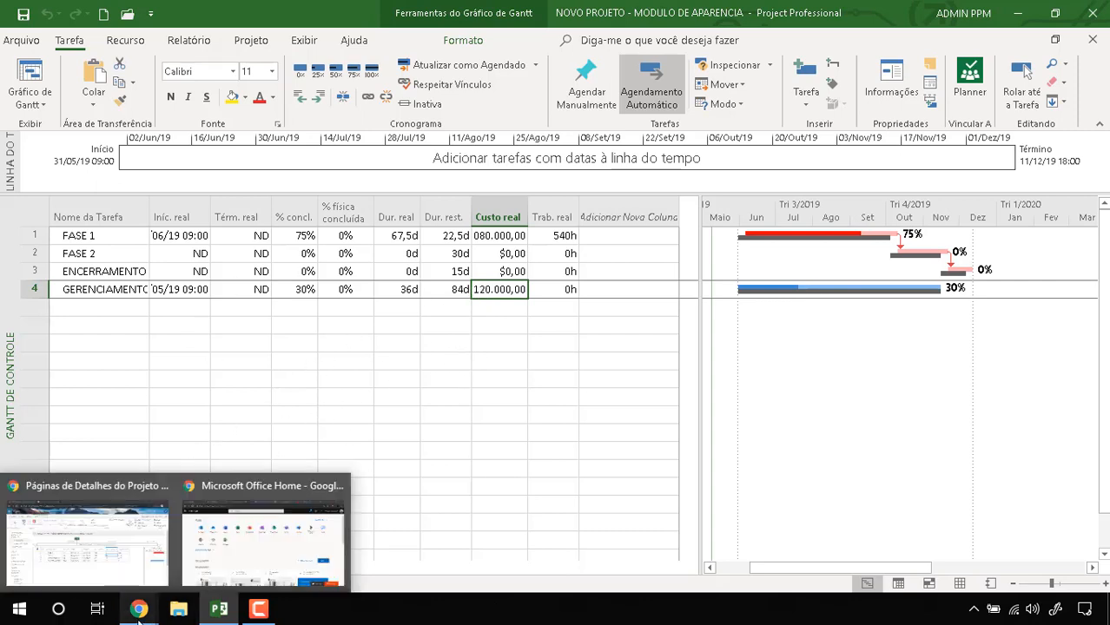
click(129, 563)
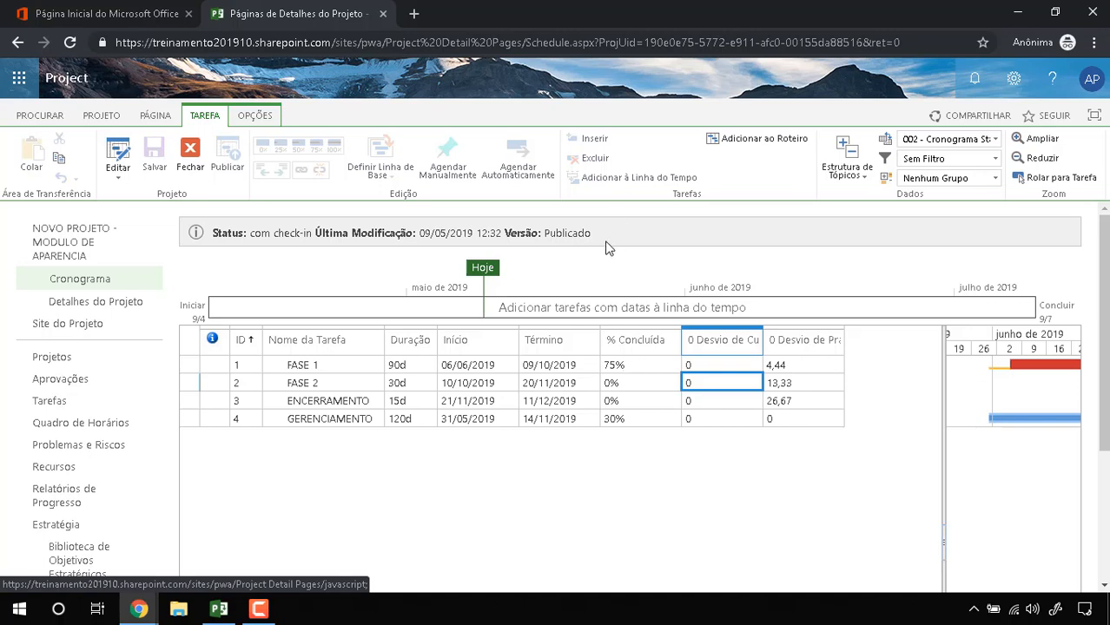
click(193, 165)
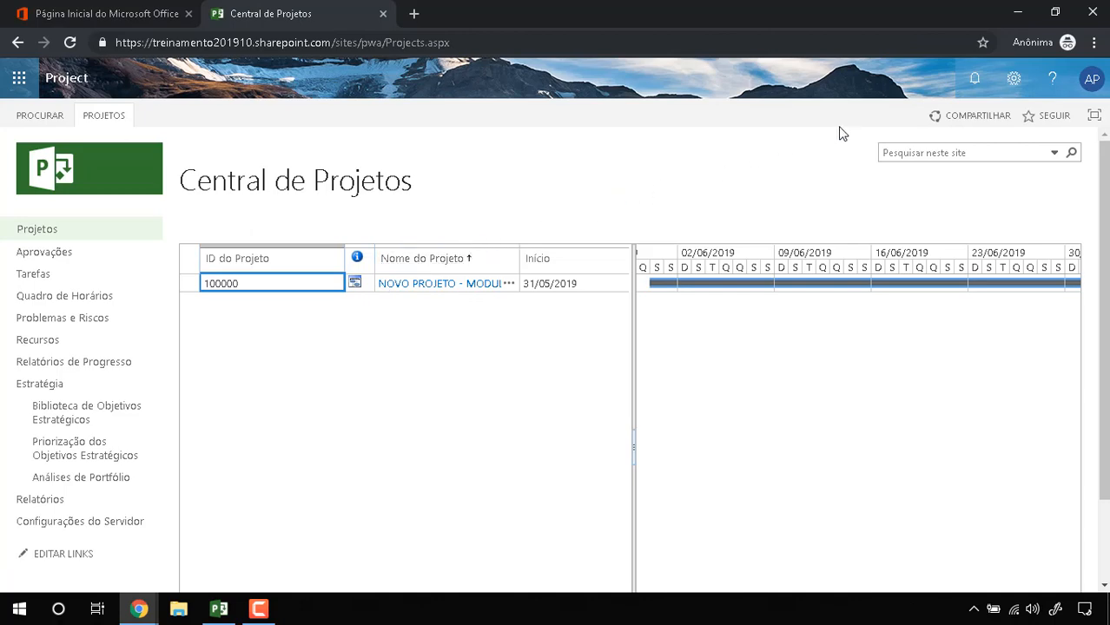
Step: Open the enterprise custom field 0 Desvio de Prazo for editing from the PWA settings
click(1017, 84)
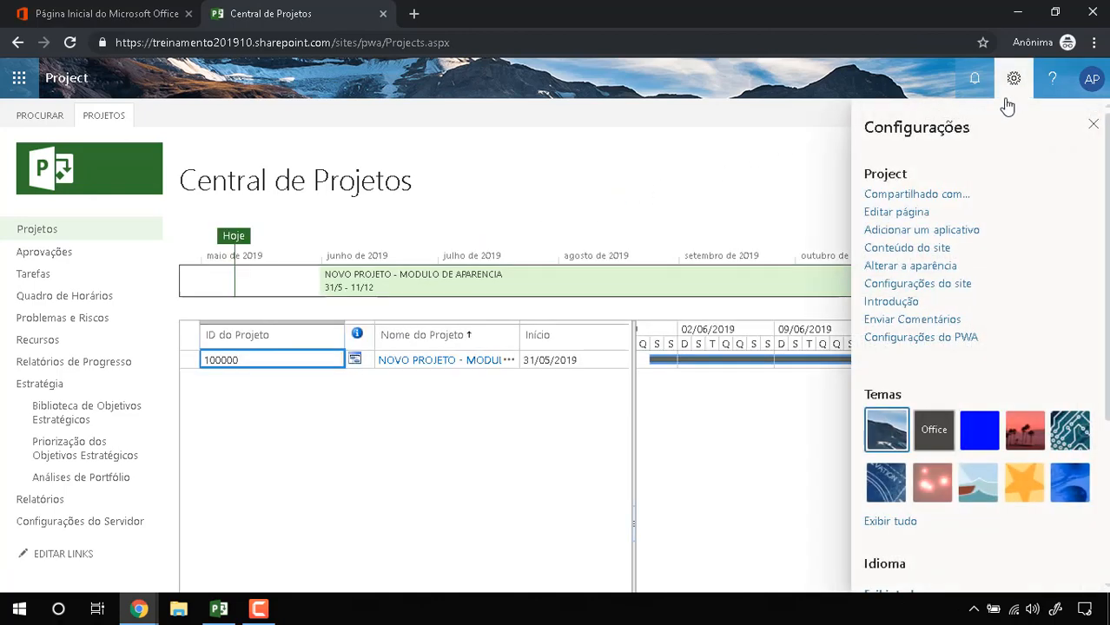
click(950, 337)
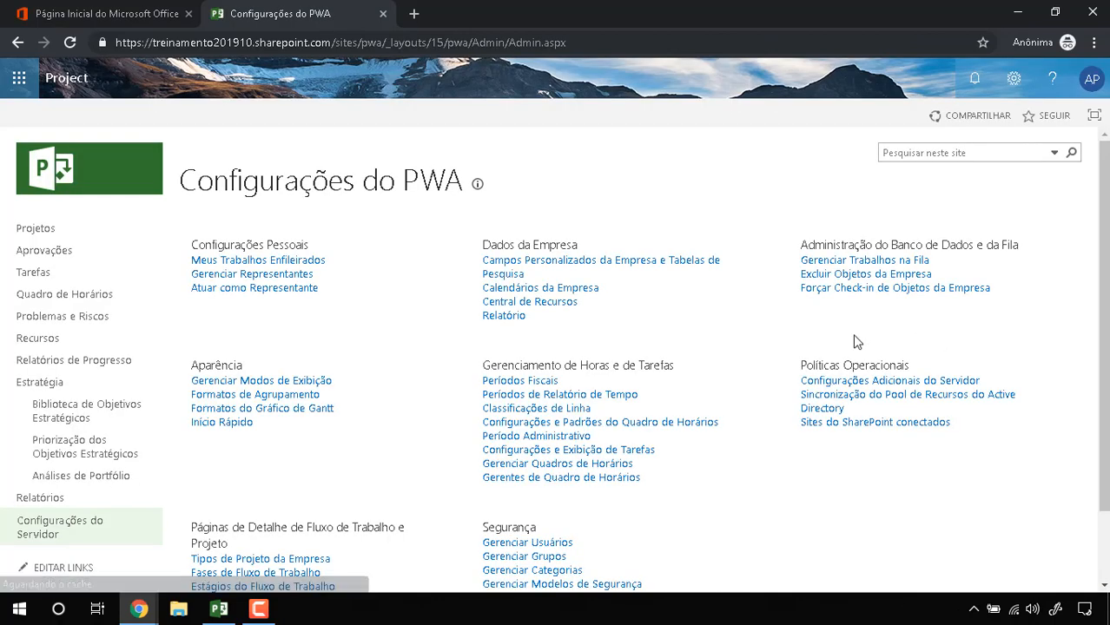
click(547, 263)
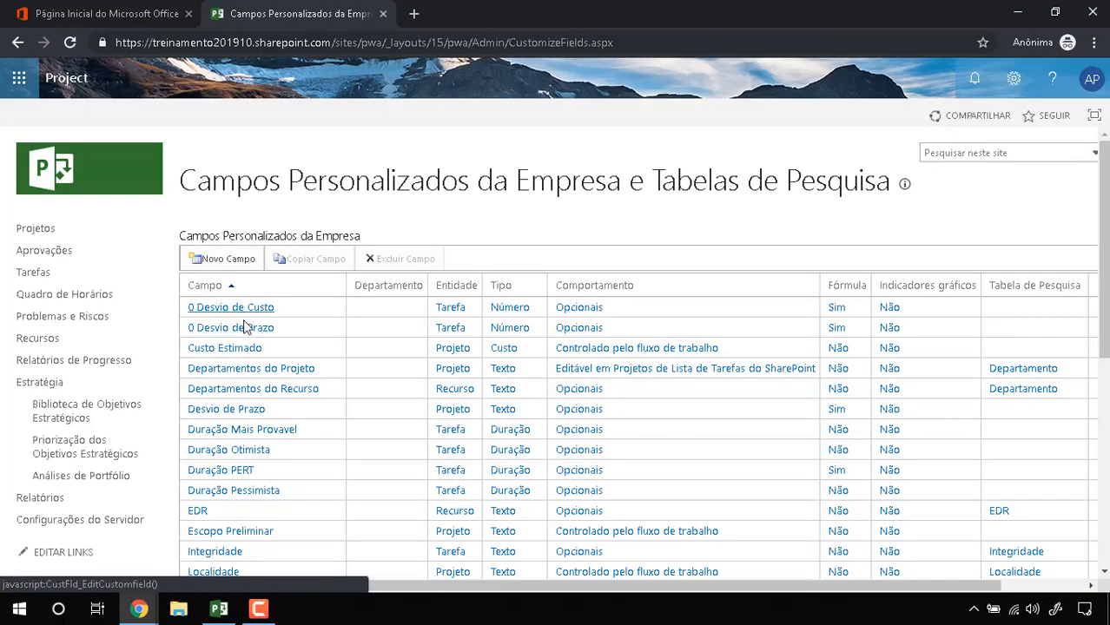
click(244, 326)
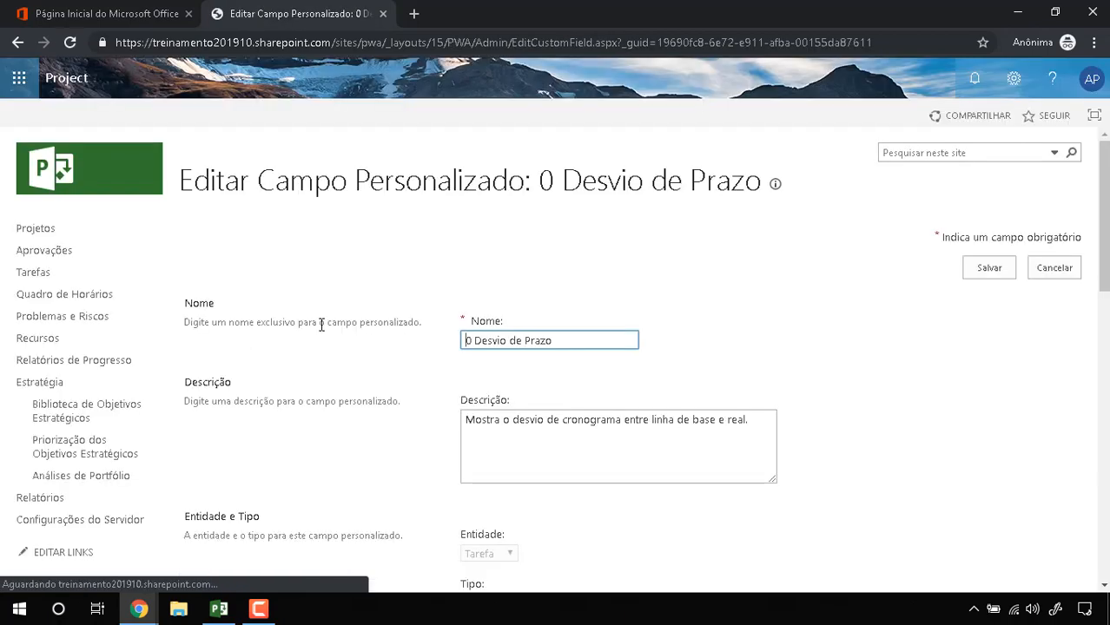
Step: Display the 0 Desvio de Prazo field as graphical indicators, with a yellow circle for values equal to 0 (é igual a)
scroll(473, 280, down, 2)
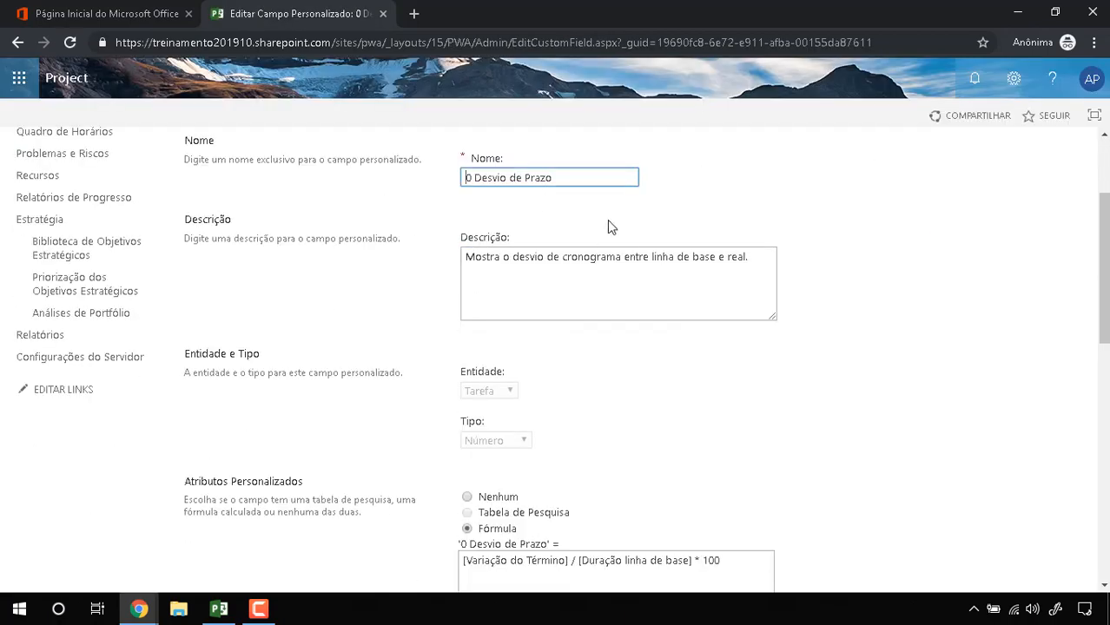
scroll(612, 243, down, 2)
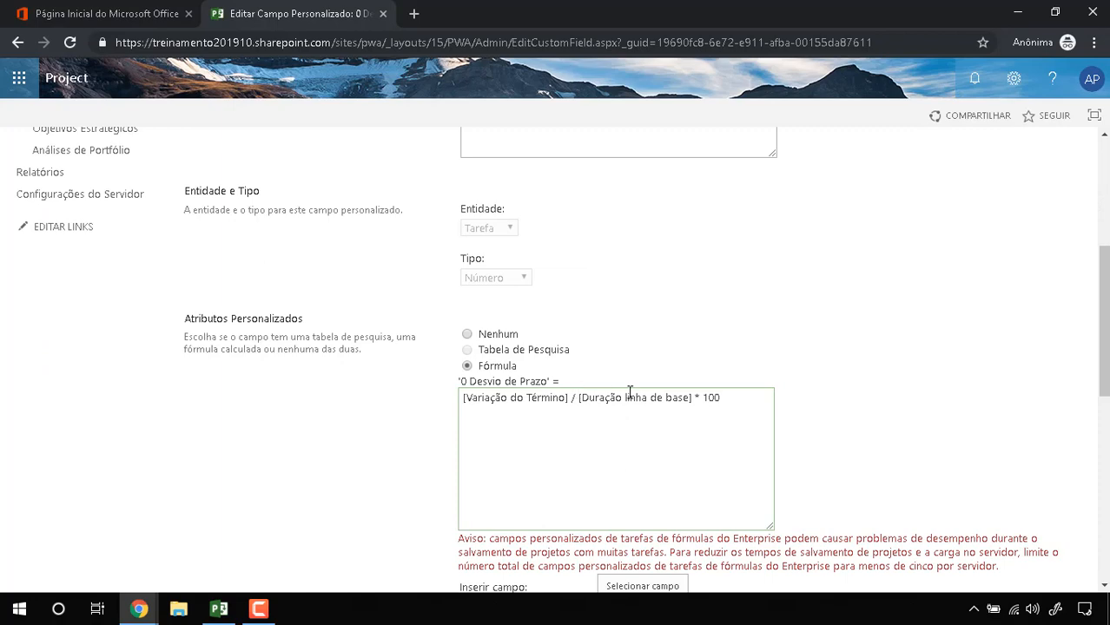
scroll(718, 404, down, 2)
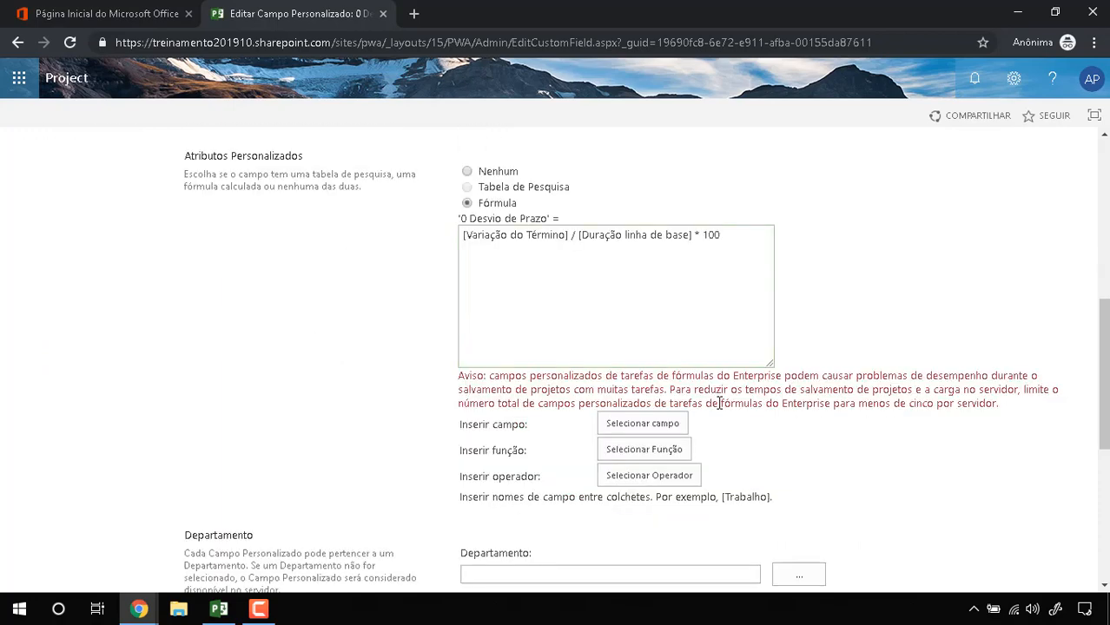
scroll(747, 265, down, 5)
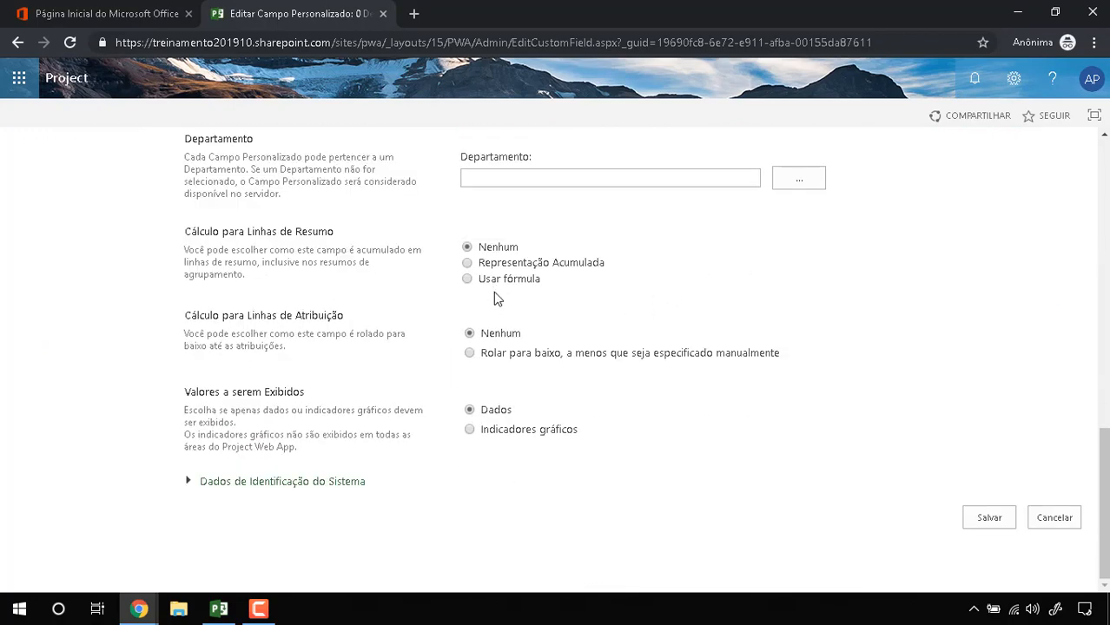
click(469, 430)
scroll(487, 417, down, 2)
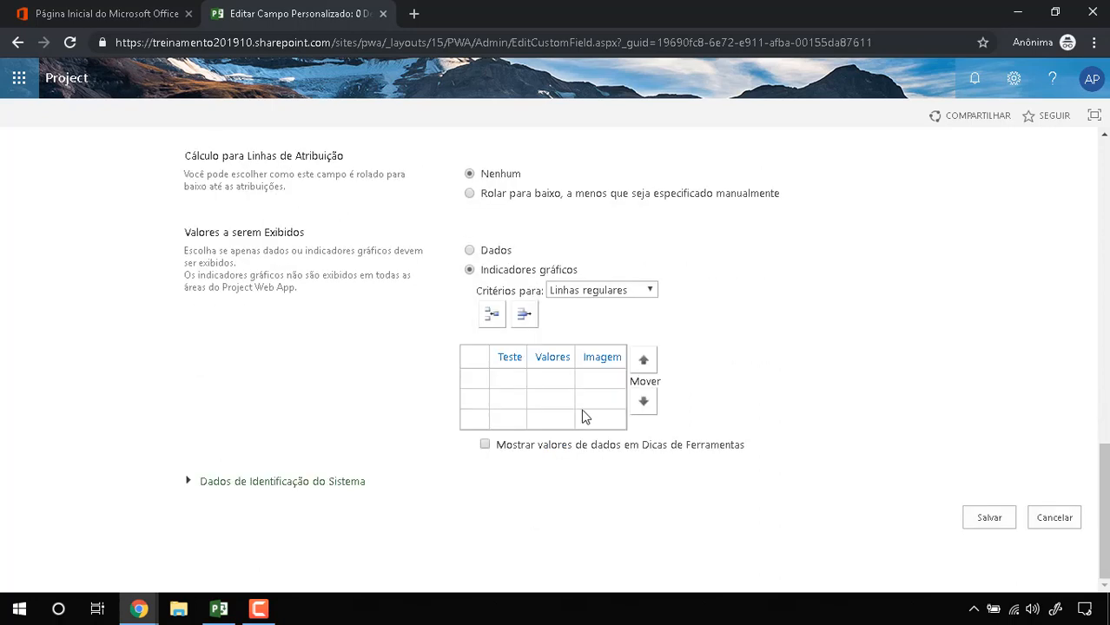
click(516, 383)
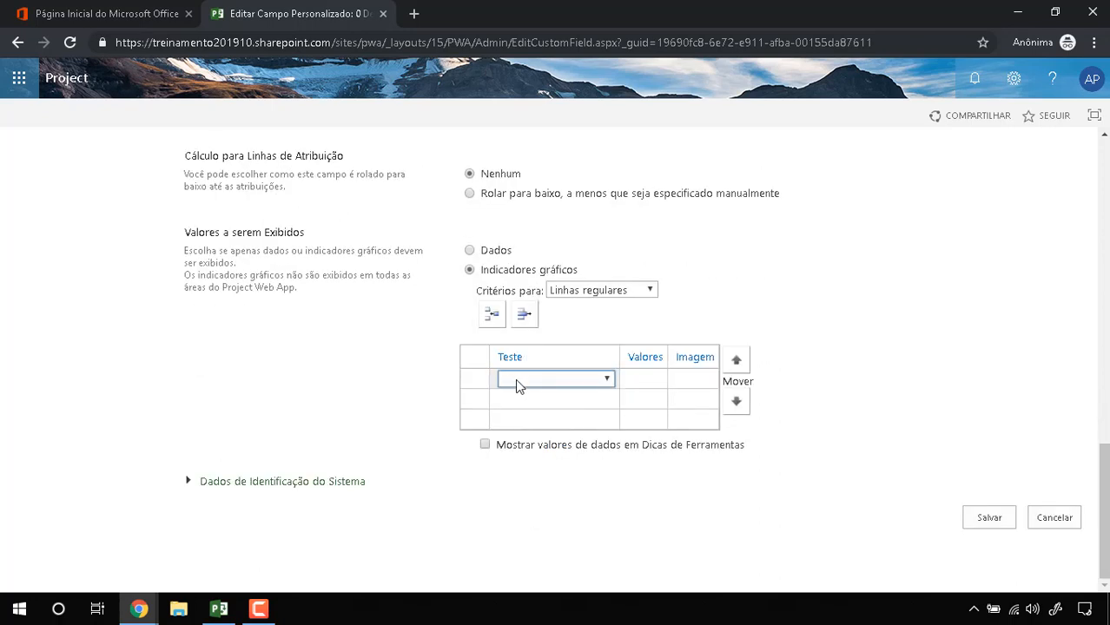
click(607, 379)
click(594, 393)
click(634, 382)
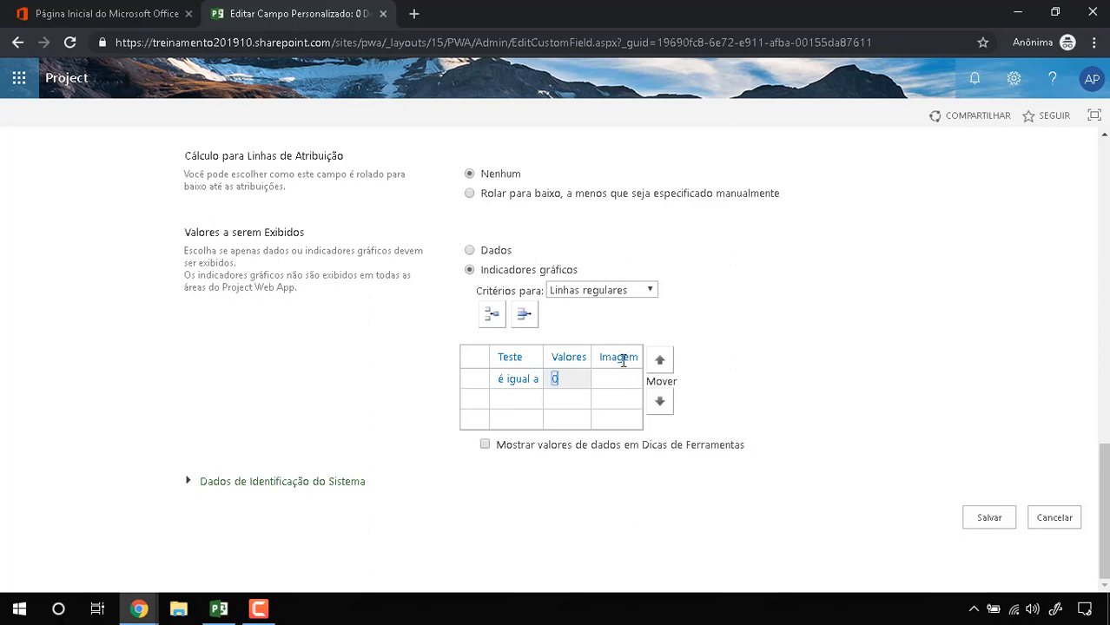
click(618, 380)
click(613, 441)
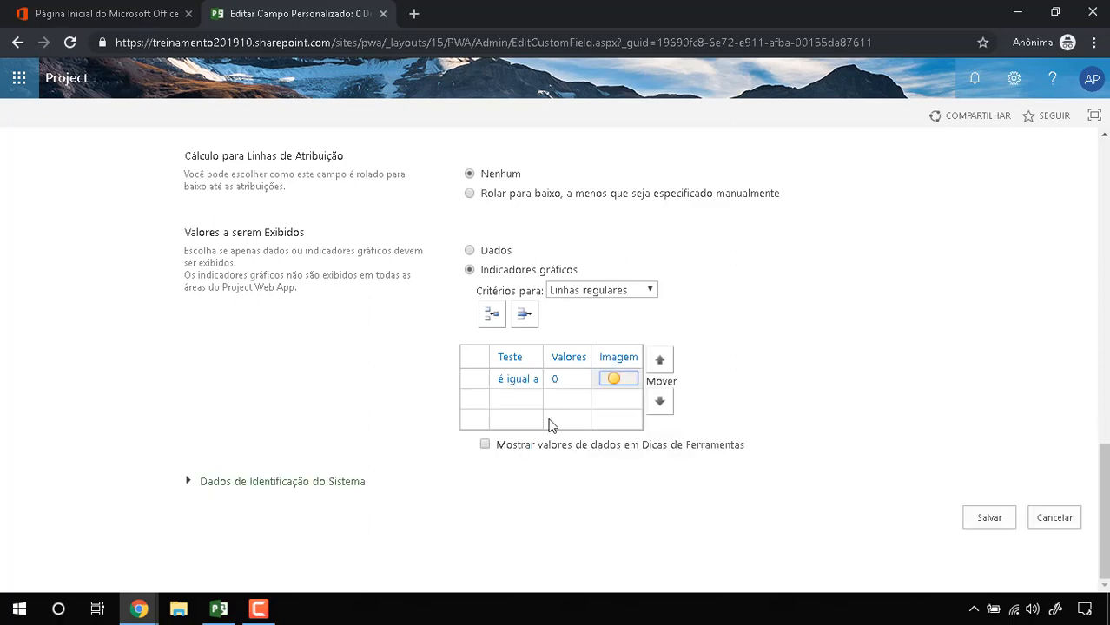
Step: Add a second indicator rule that shows a red circle for values greater than 0 (é maior do que)
click(518, 401)
click(586, 397)
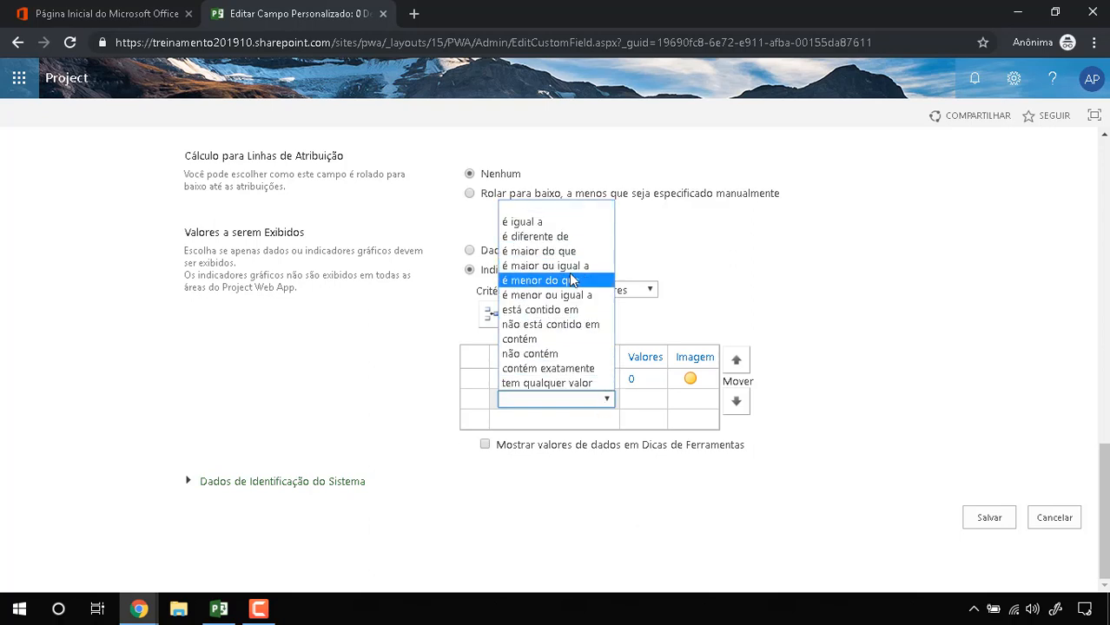
click(573, 266)
click(580, 404)
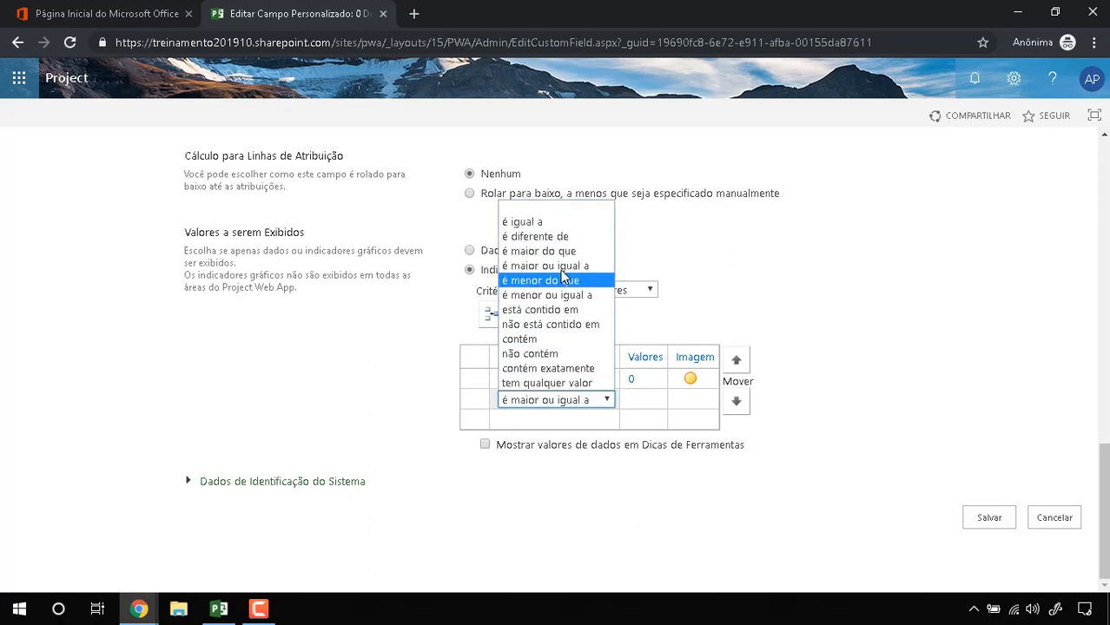
click(548, 257)
click(648, 405)
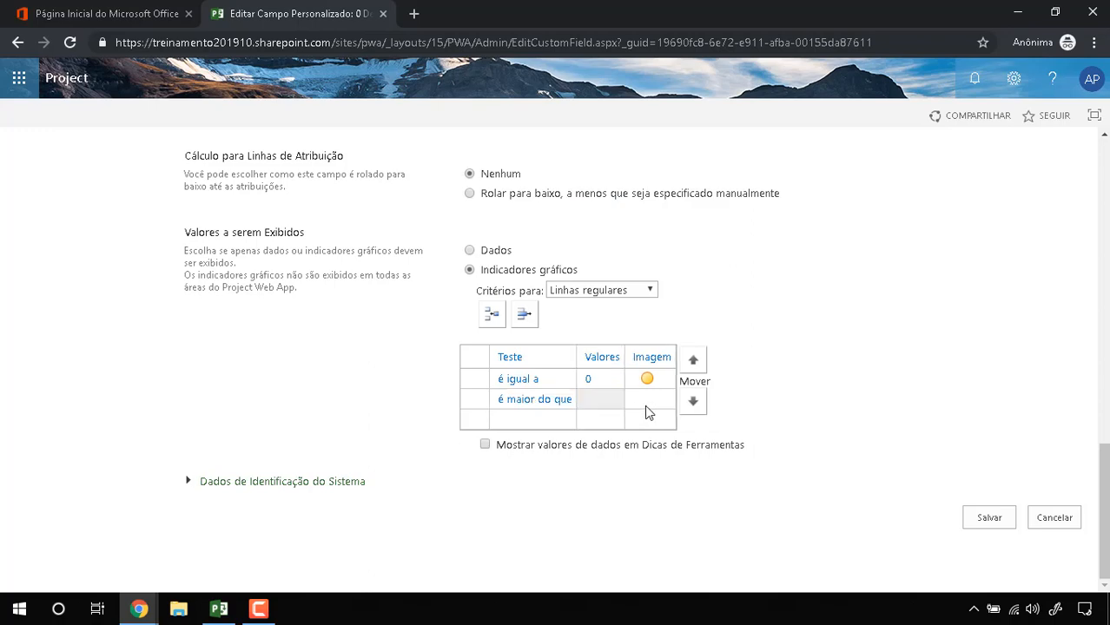
text(0)
key(Tab)
click(661, 405)
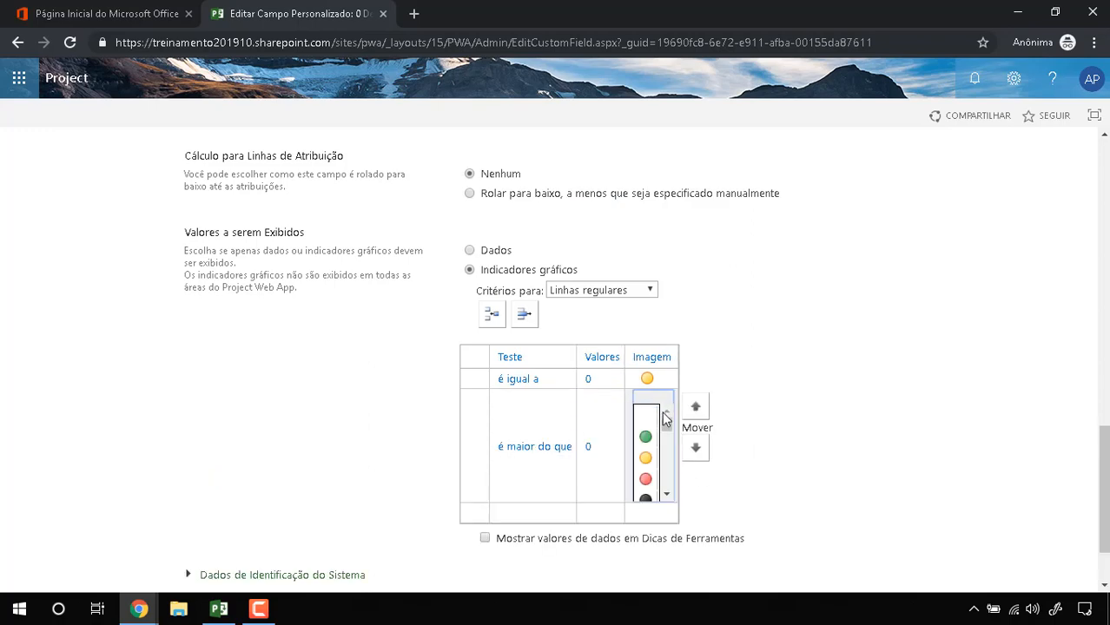
scroll(747, 313, up, 8)
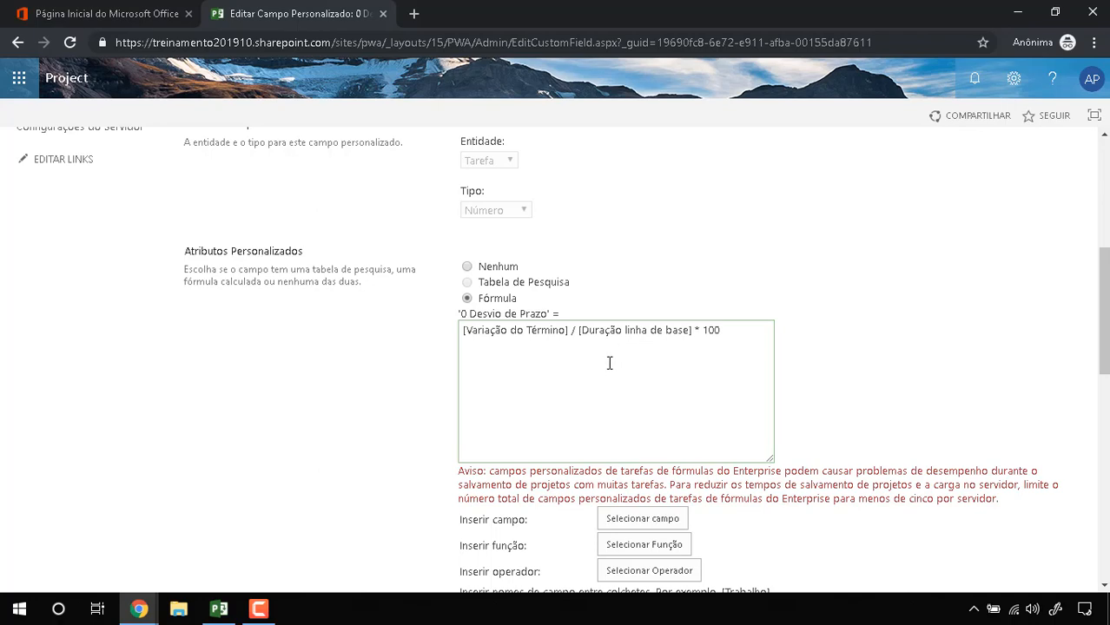
scroll(608, 363, down, 2)
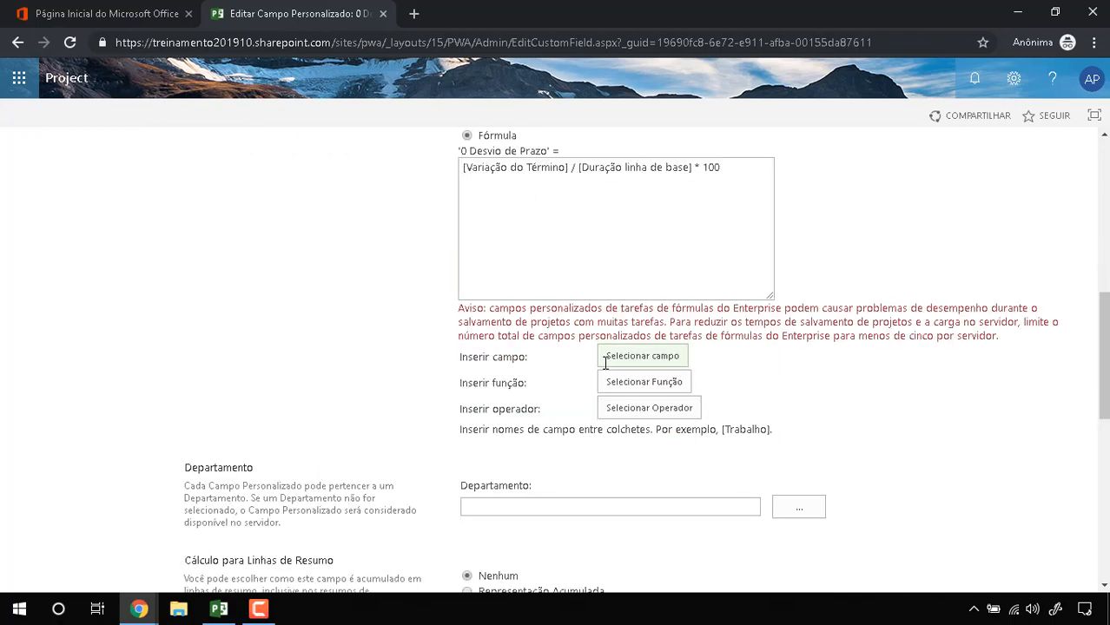
scroll(606, 363, down, 7)
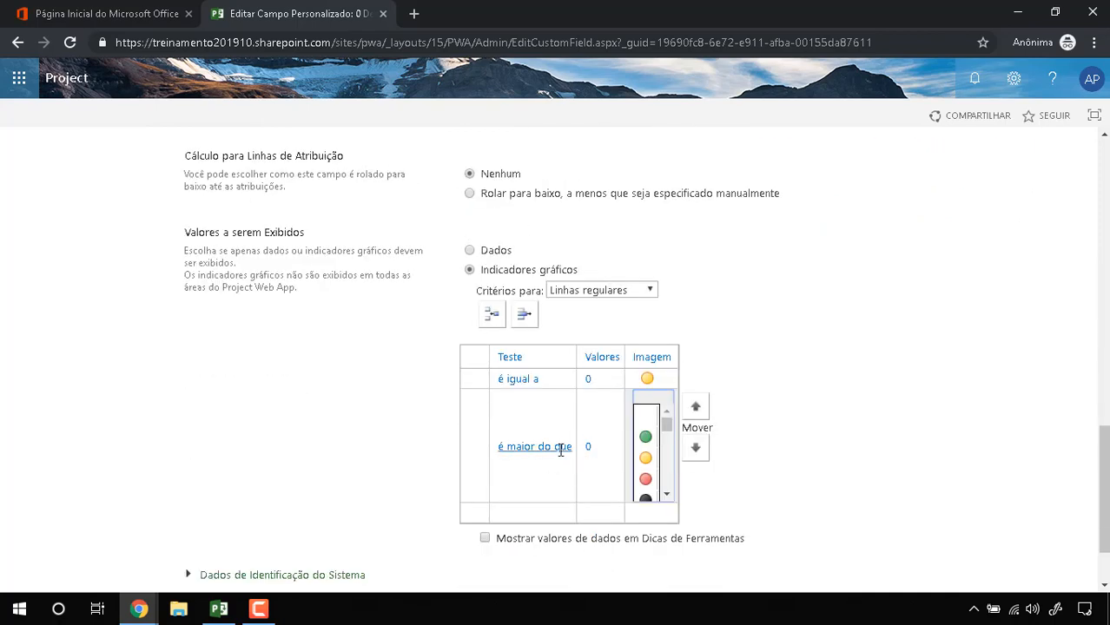
click(645, 479)
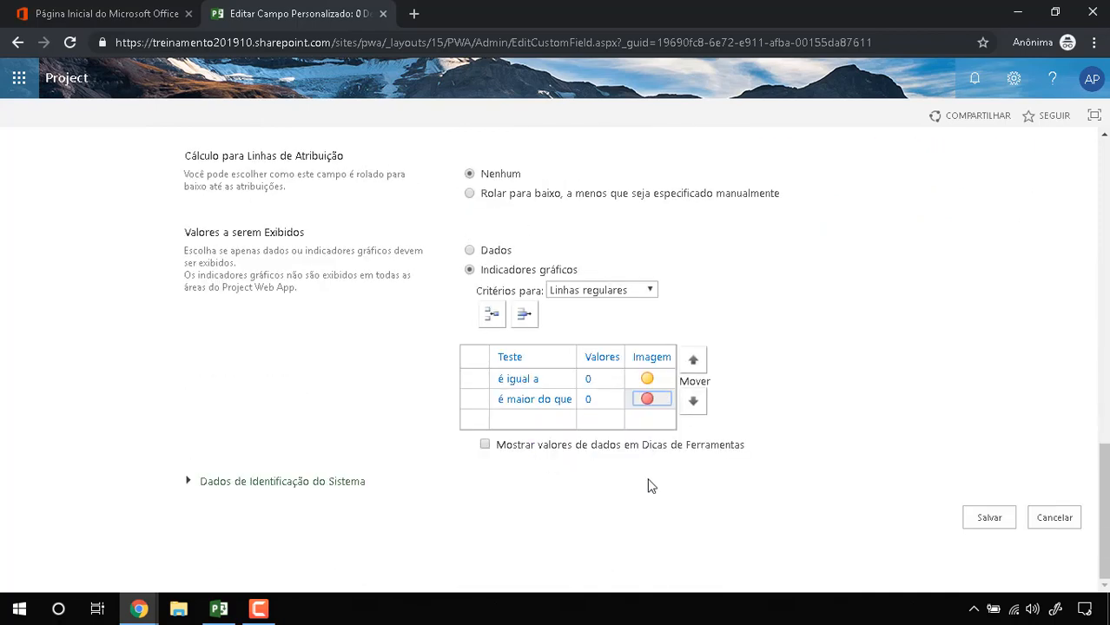
Step: Add a third indicator rule with a green circle for values less than 0 (é menor do que) and save the field
click(543, 420)
click(606, 420)
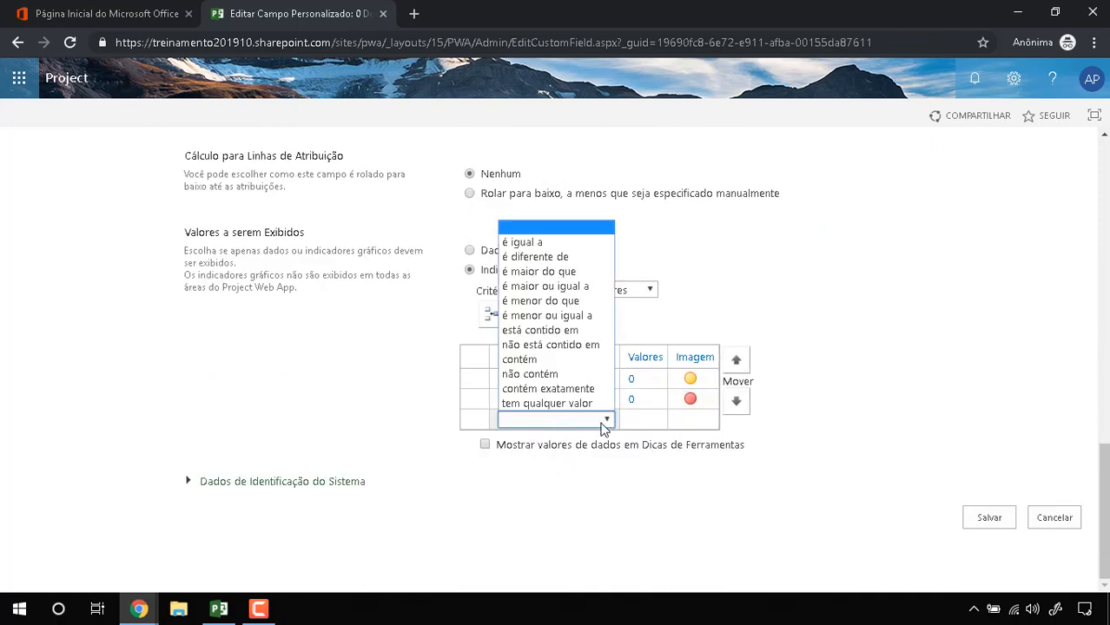
click(565, 301)
text(0)
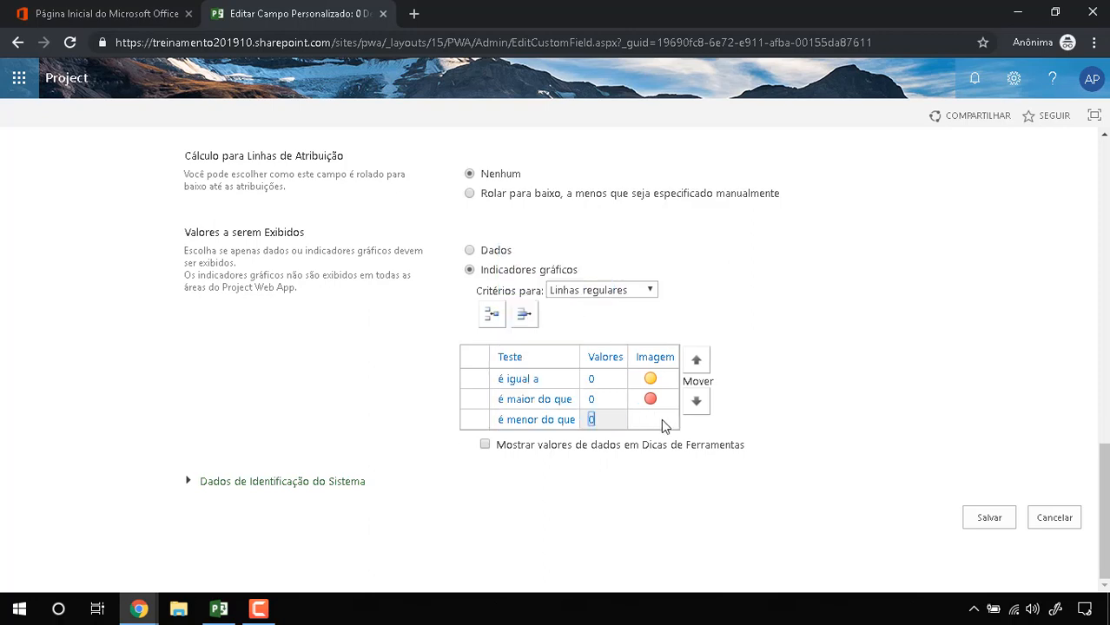
click(664, 421)
click(650, 456)
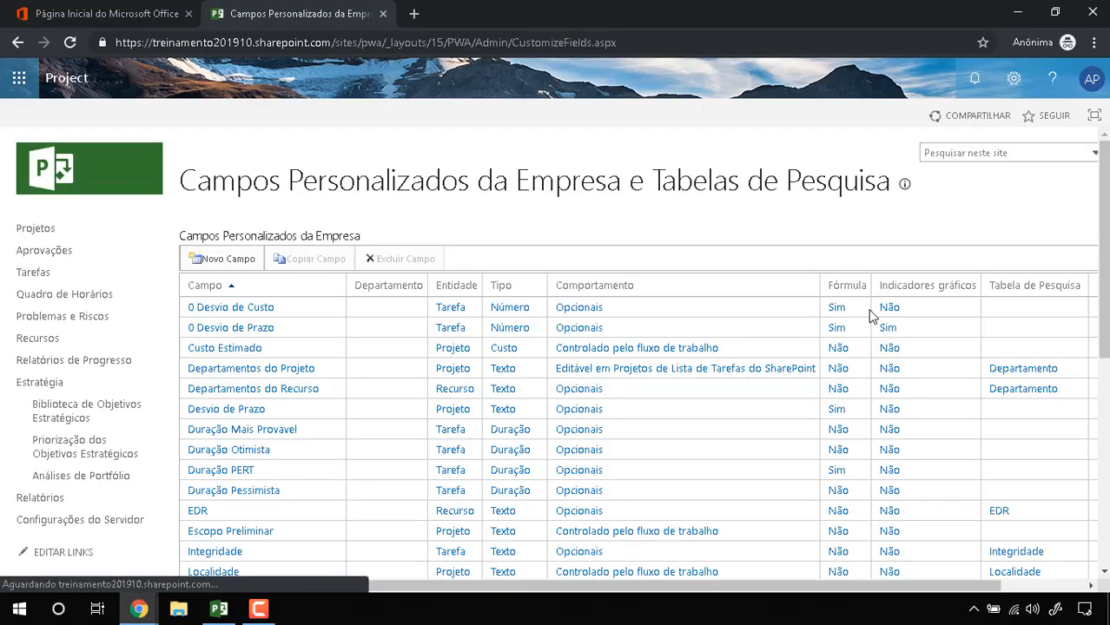
Step: Open the enterprise custom field 0 Desvio de Custo for editing and set its displayed values to graphical indicators (Indicadores gráficos)
click(303, 307)
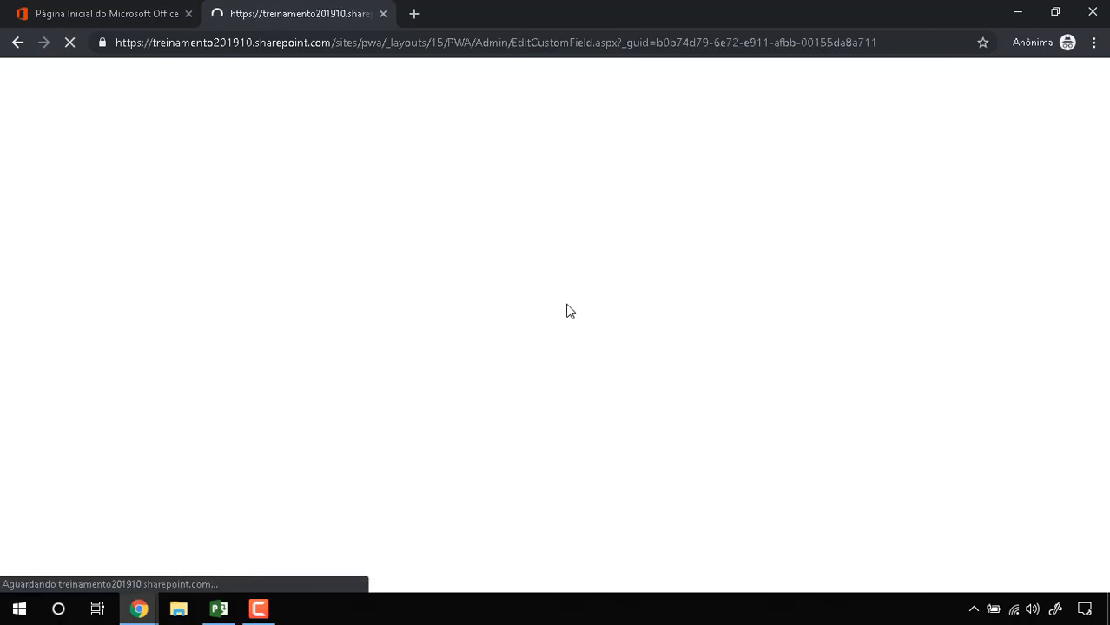
scroll(690, 382, down, 5)
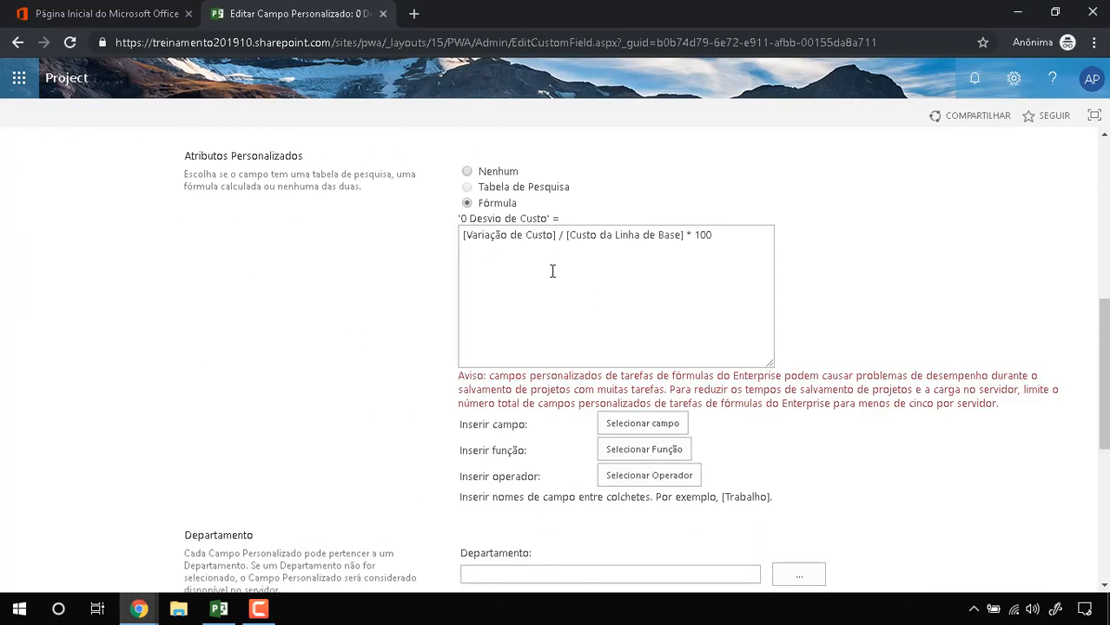
click(559, 235)
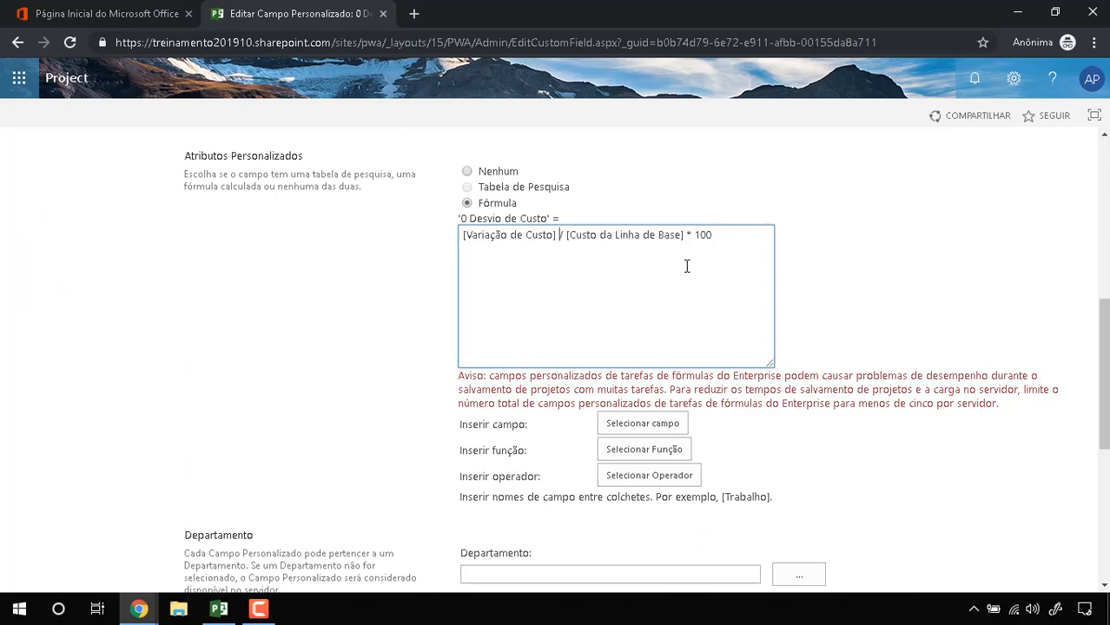
scroll(734, 261, down, 5)
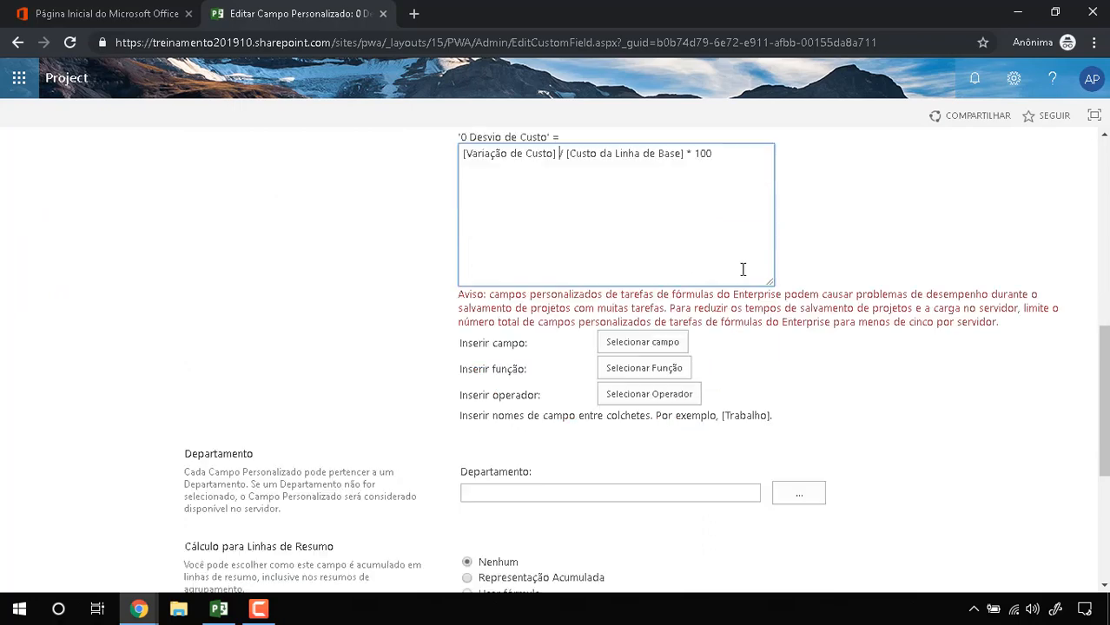
click(470, 430)
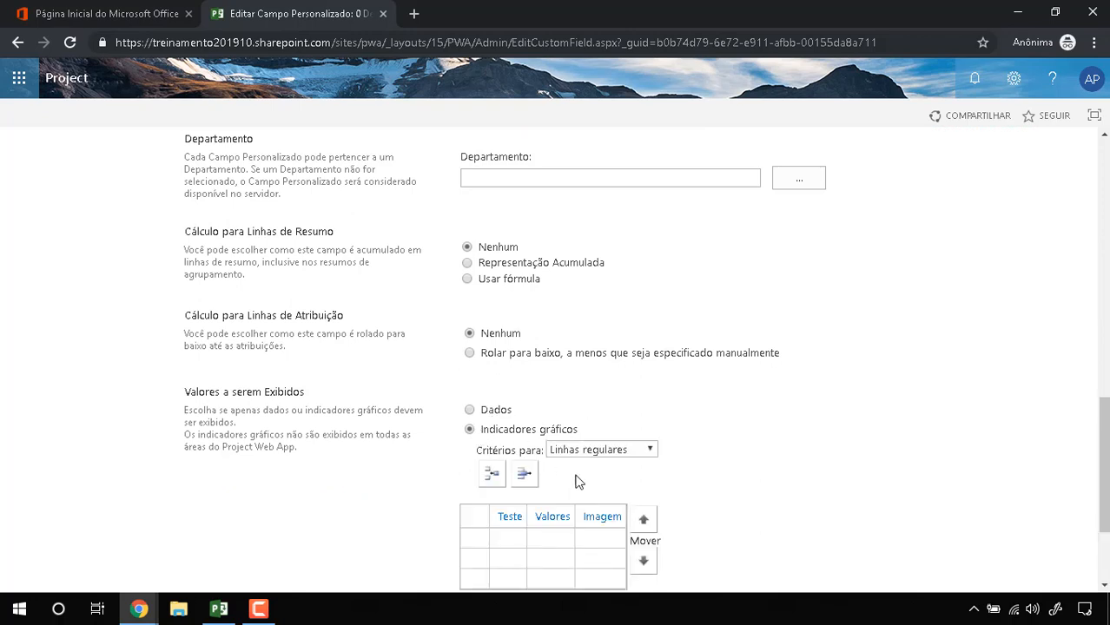
Step: Define three indicator tests for regular rows of 0 Desvio de Custo: é igual a, é maior do que and é menor do que
click(500, 538)
click(582, 538)
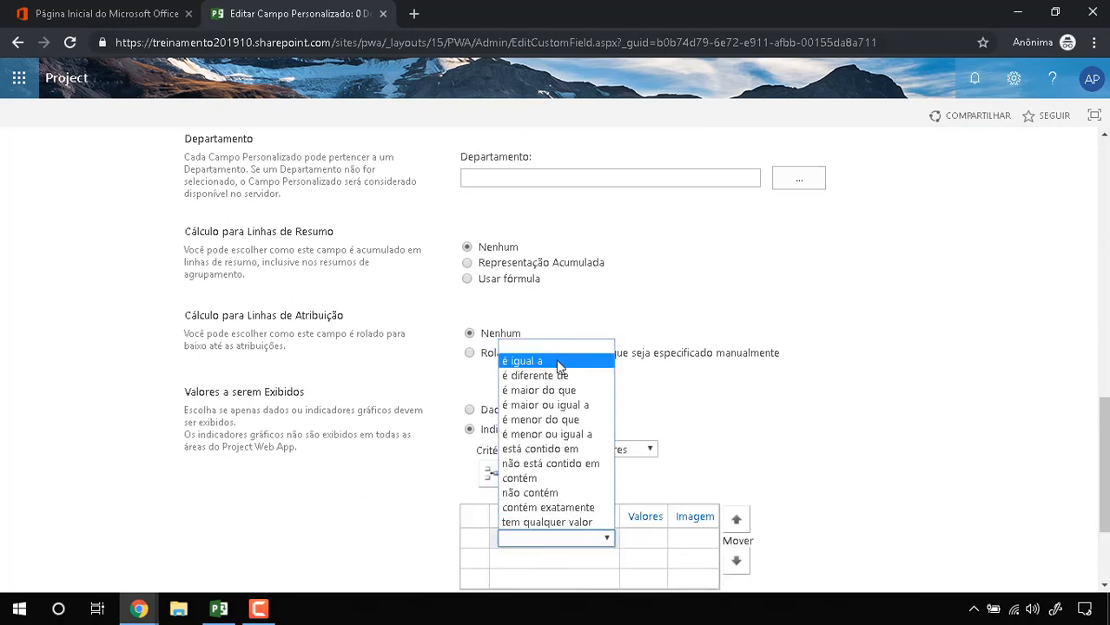
click(556, 361)
click(602, 563)
click(605, 558)
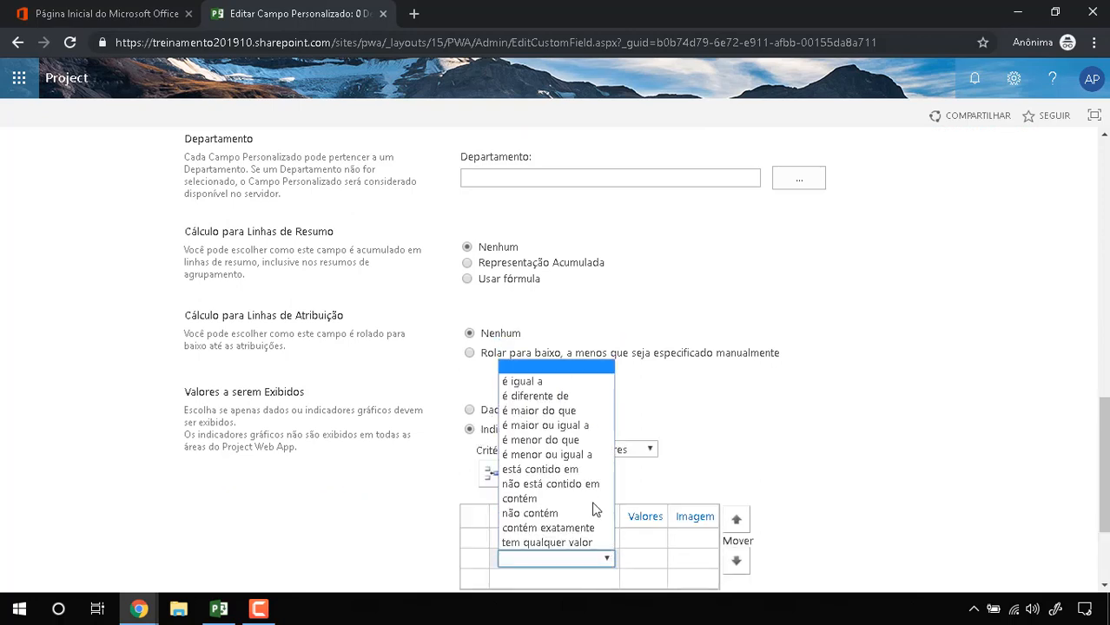
click(589, 412)
scroll(598, 478, down, 2)
click(596, 421)
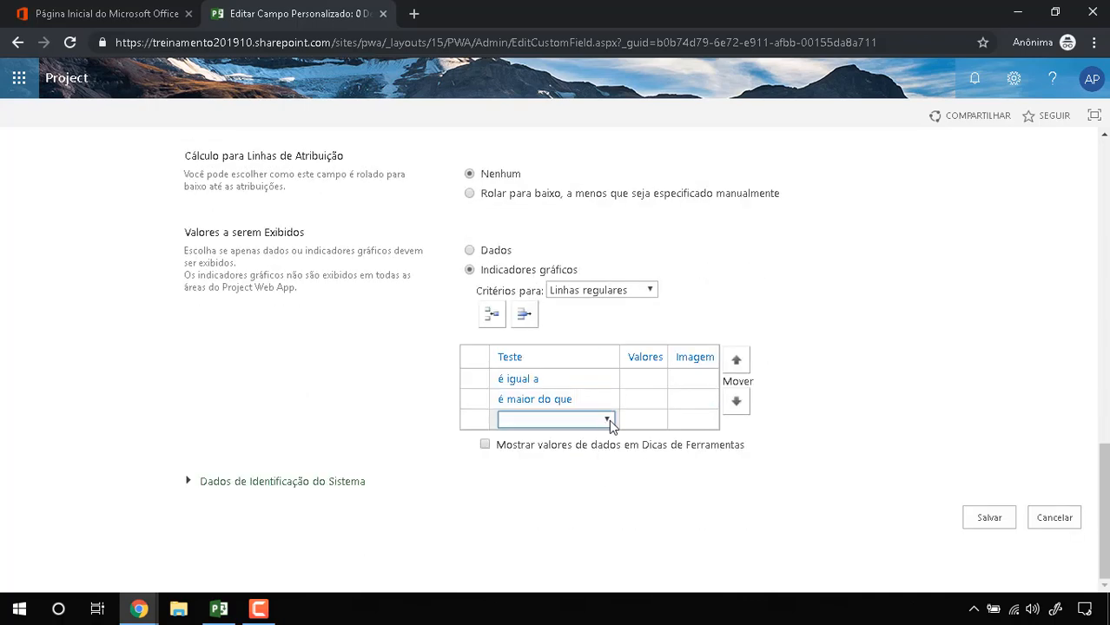
click(596, 420)
click(583, 290)
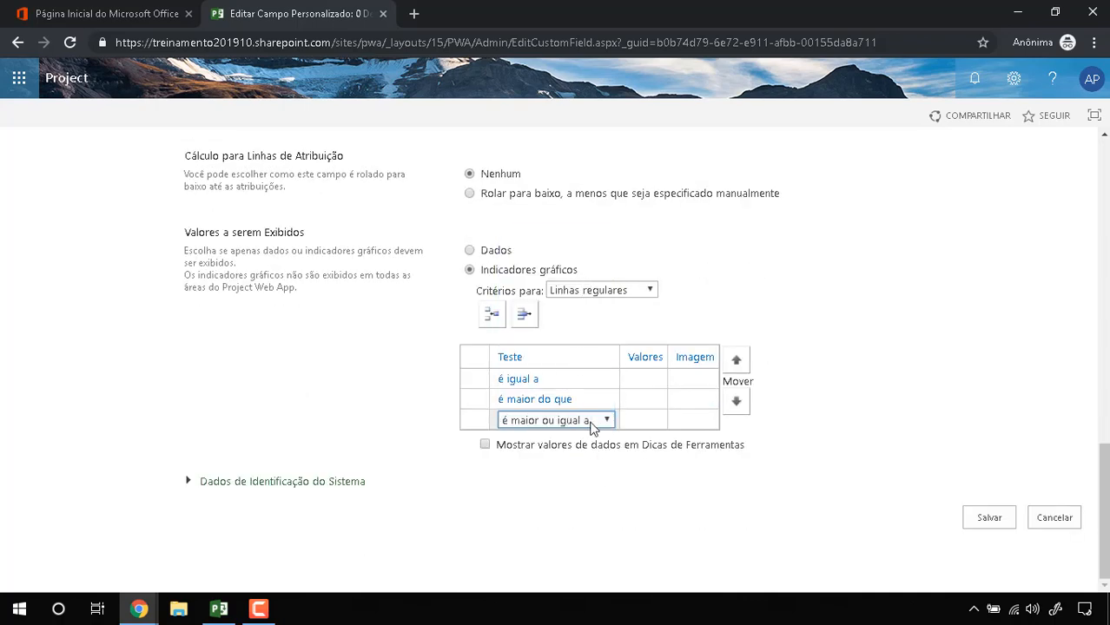
click(593, 422)
click(566, 312)
Step: Set the comparison value of all three indicator tests to 0
click(646, 387)
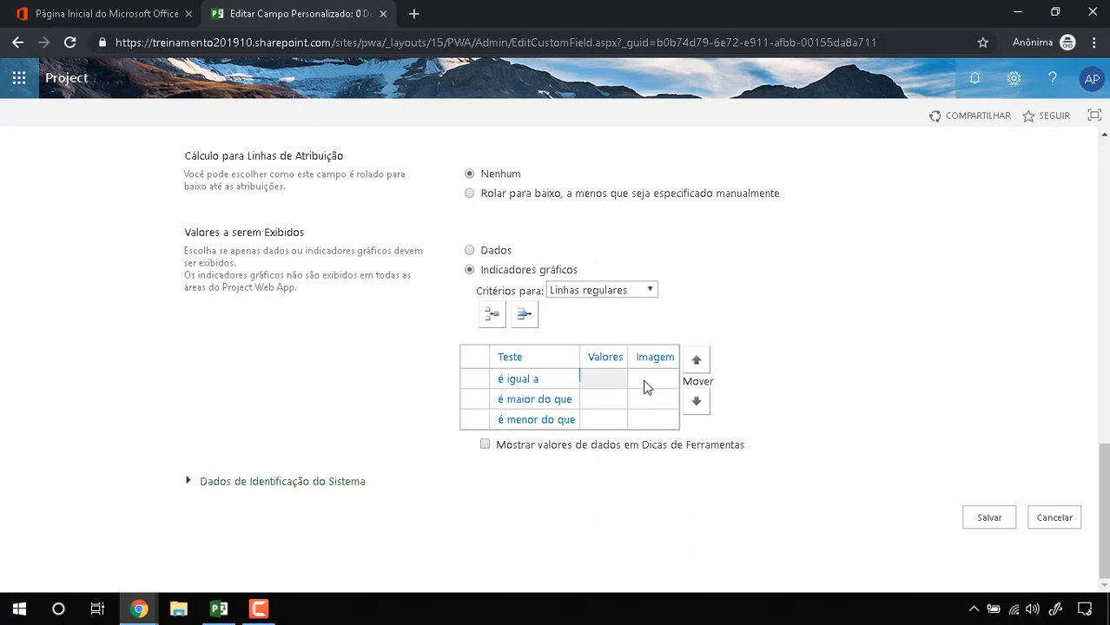
text(0)
click(612, 420)
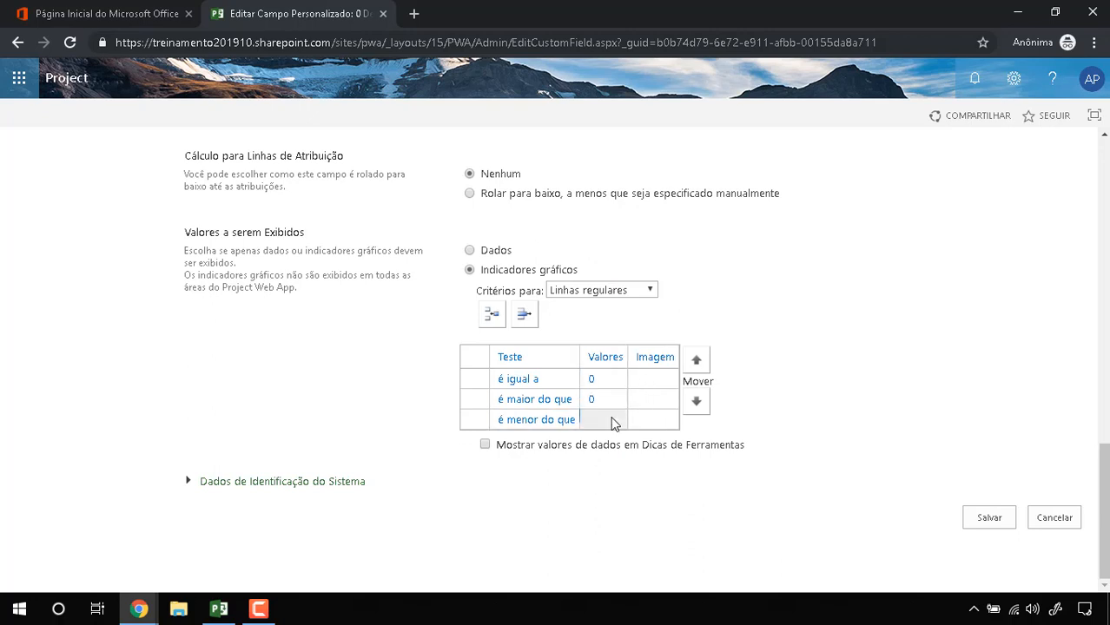
Step: Assign a yellow circle to é igual a, red to é maior do que and green to é menor do que, and save the field
click(645, 385)
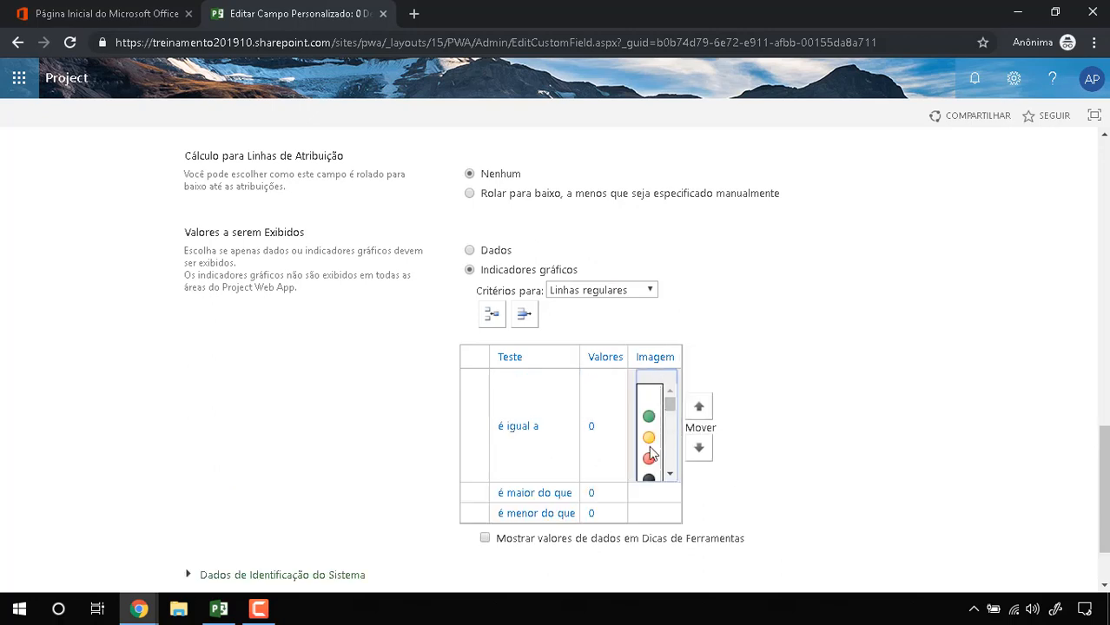
click(653, 444)
click(659, 401)
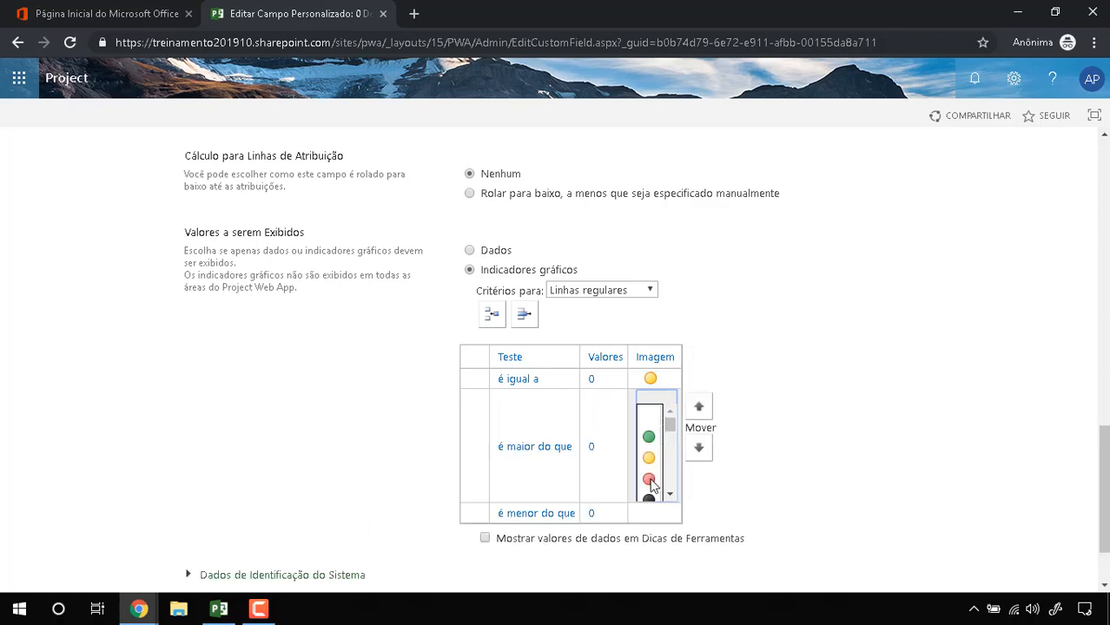
click(650, 482)
click(652, 417)
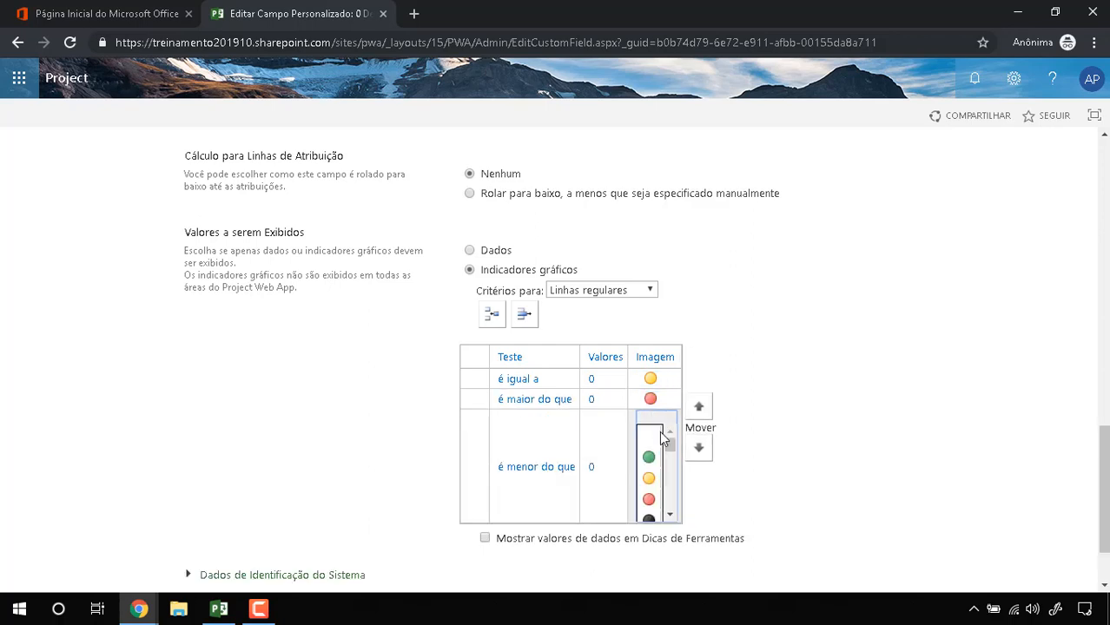
click(652, 461)
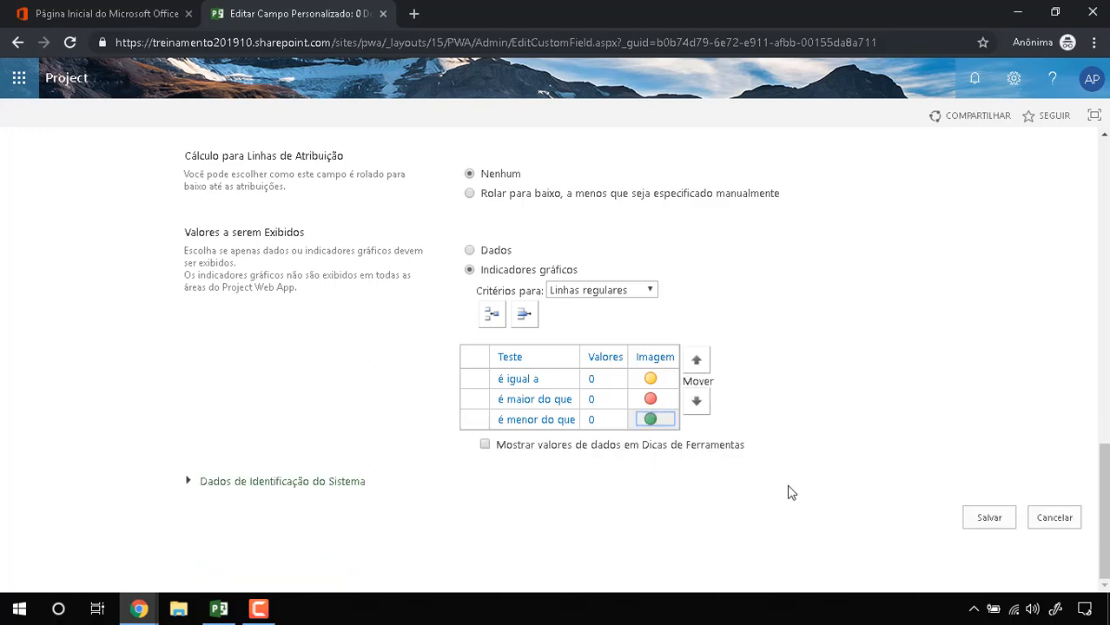
click(989, 518)
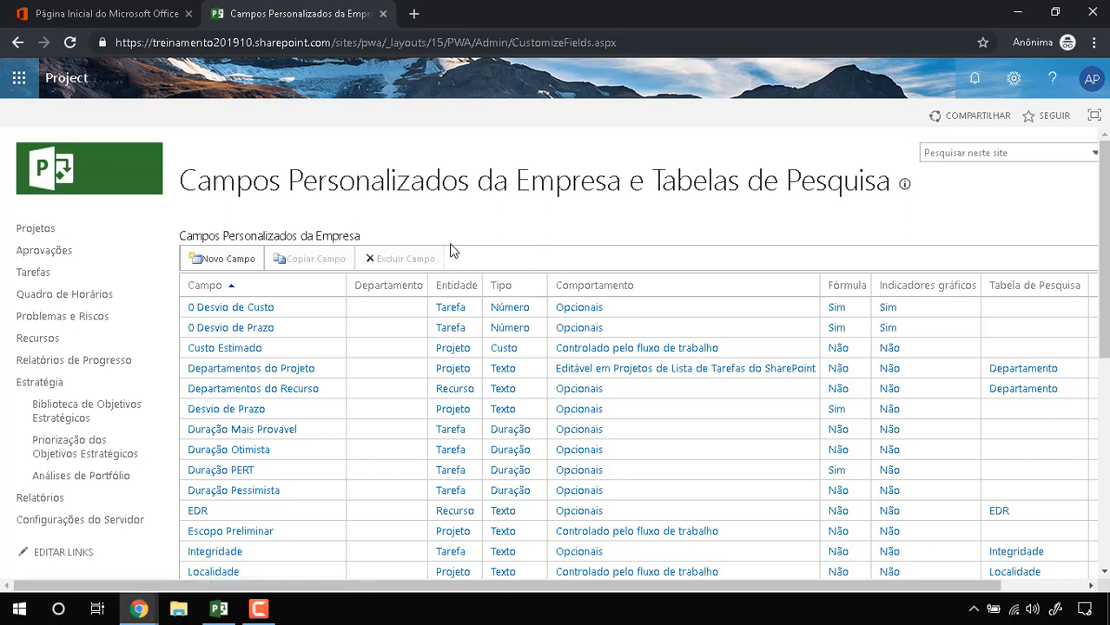
Step: Go to the Central de Projetos page of the PWA site
click(35, 230)
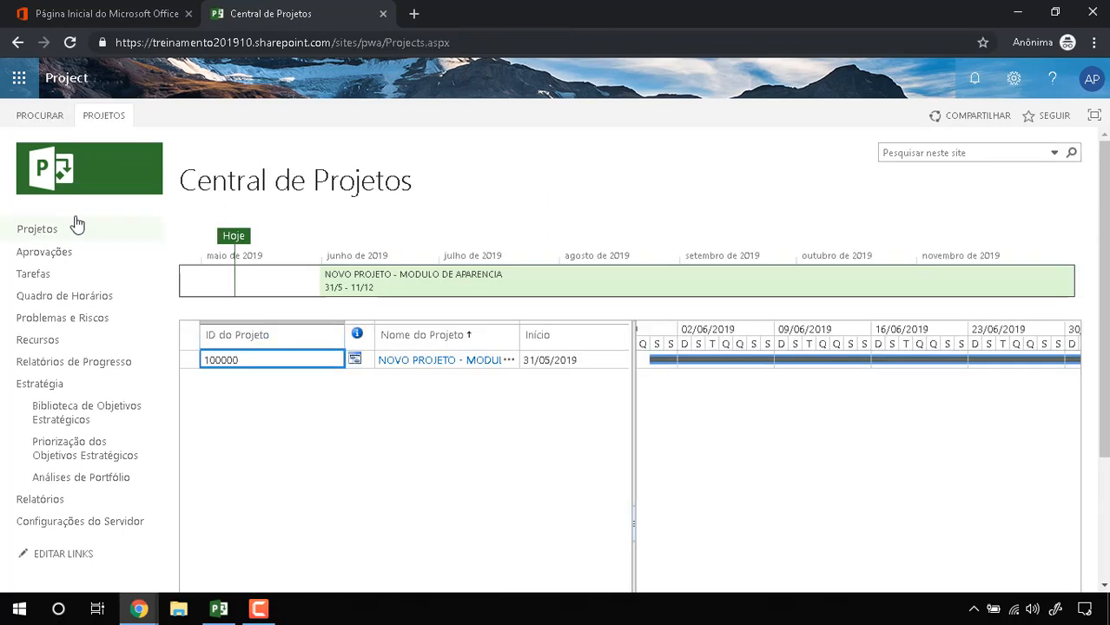